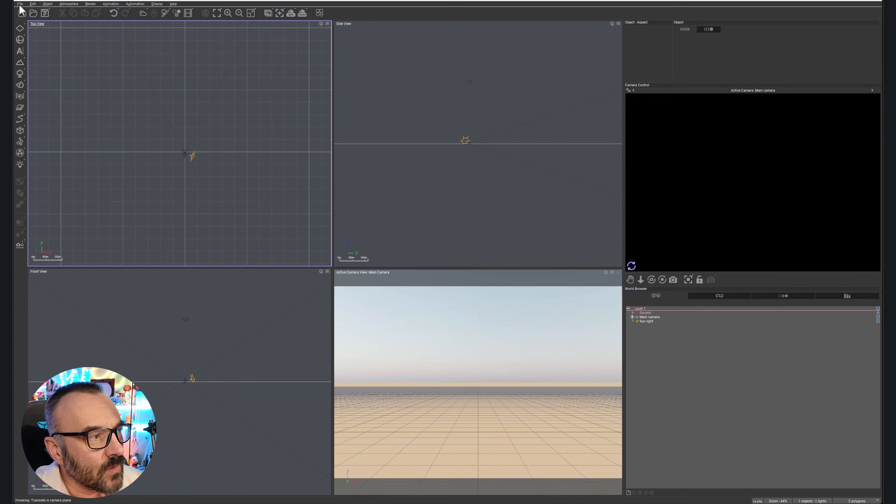
# Step: Add a heightfield terrain and move it forward along the Y axis so it stands in front of the main camera
pyautogui.click(19, 63)
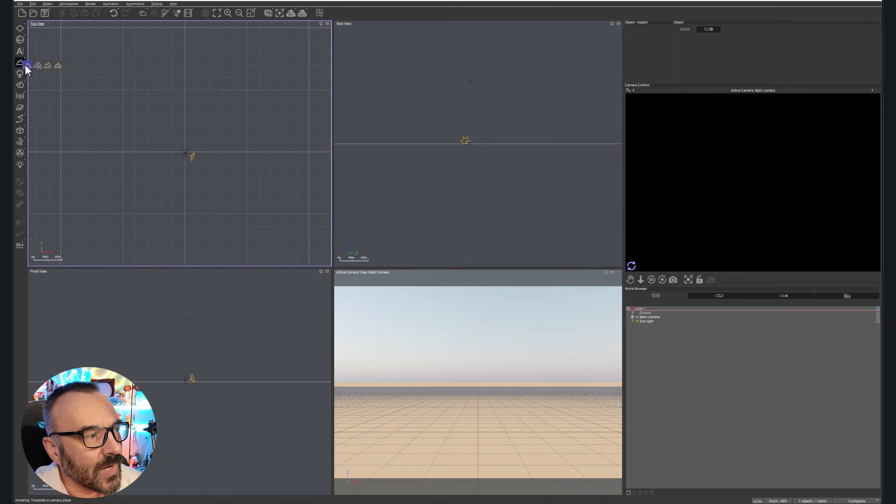
pyautogui.click(27, 66)
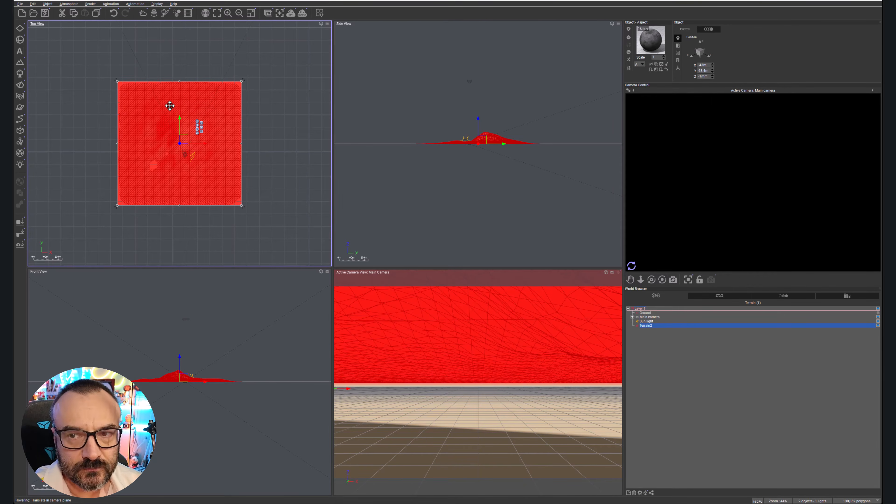
pyautogui.moveTo(239, 110); pyautogui.dragTo(253, 152, button='middle')
pyautogui.moveTo(224, 190); pyautogui.dragTo(228, 114)
pyautogui.moveTo(251, 114); pyautogui.dragTo(254, 128, button='middle')
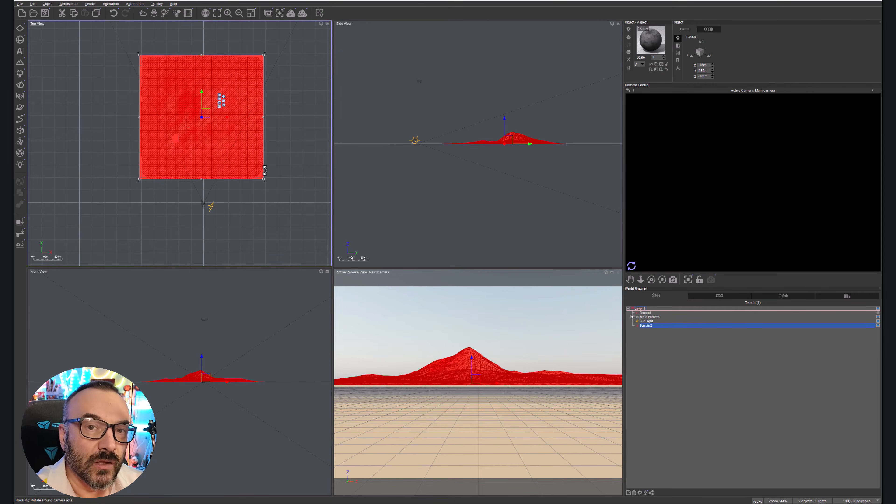
# Step: Show the terrain's size values and open the terrain in an enlarged Terrain Editor window
pyautogui.click(677, 53)
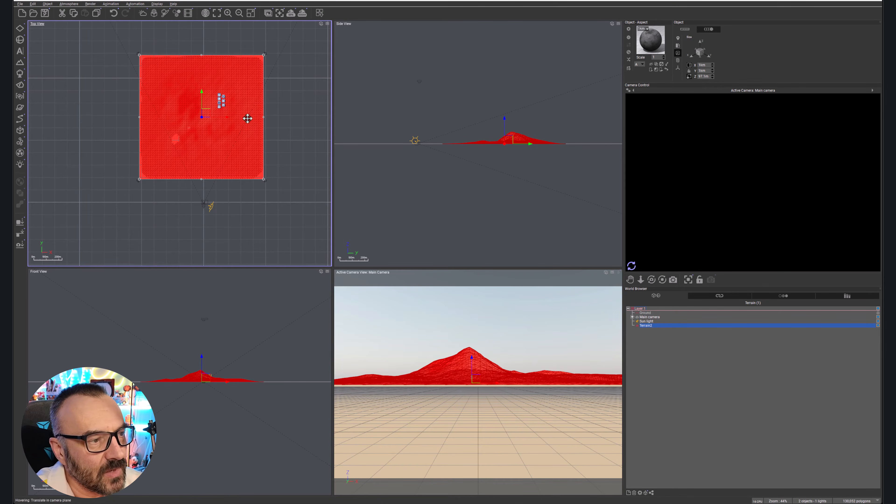
pyautogui.doubleClick(247, 69)
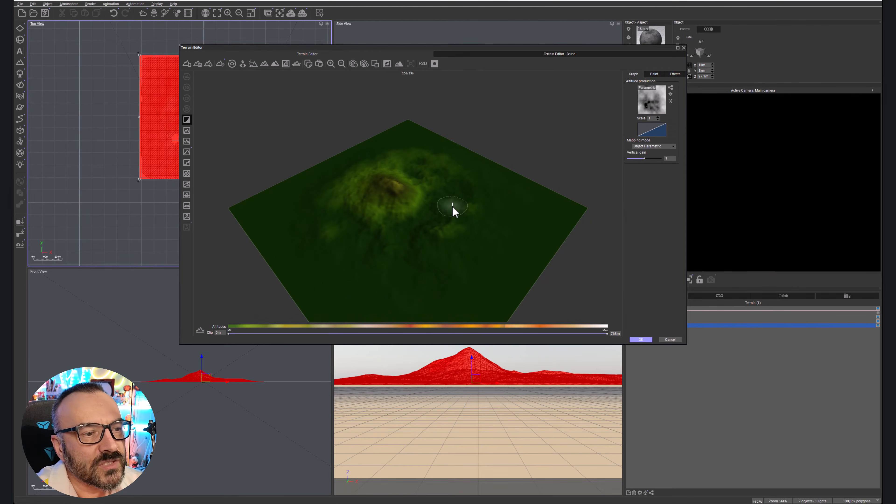
pyautogui.moveTo(450, 46); pyautogui.dragTo(470, 41)
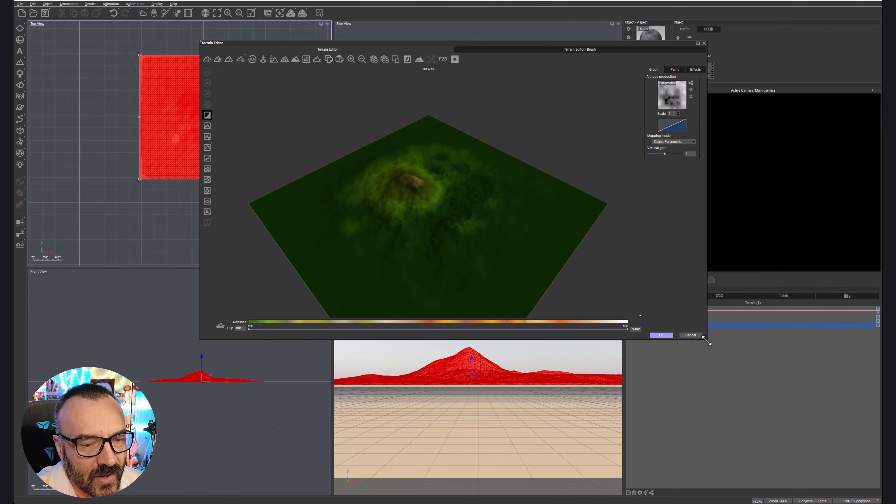
pyautogui.moveTo(742, 394); pyautogui.dragTo(751, 407)
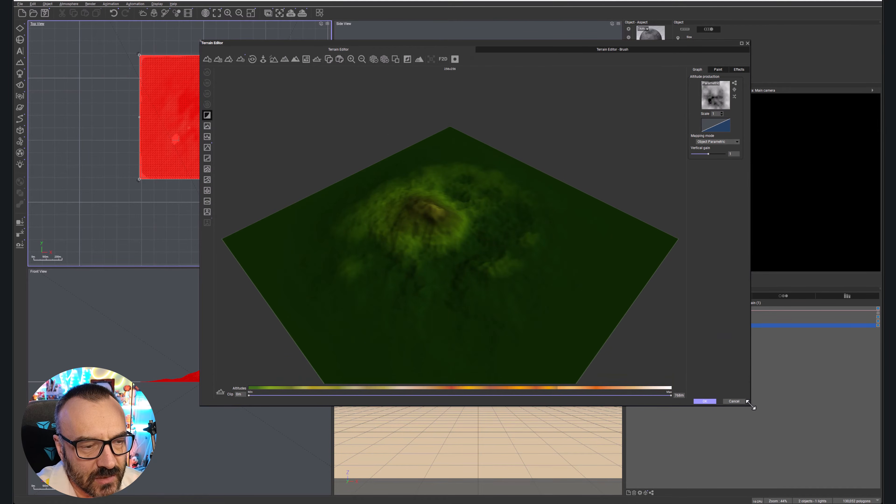
pyautogui.moveTo(608, 43); pyautogui.dragTo(582, 45)
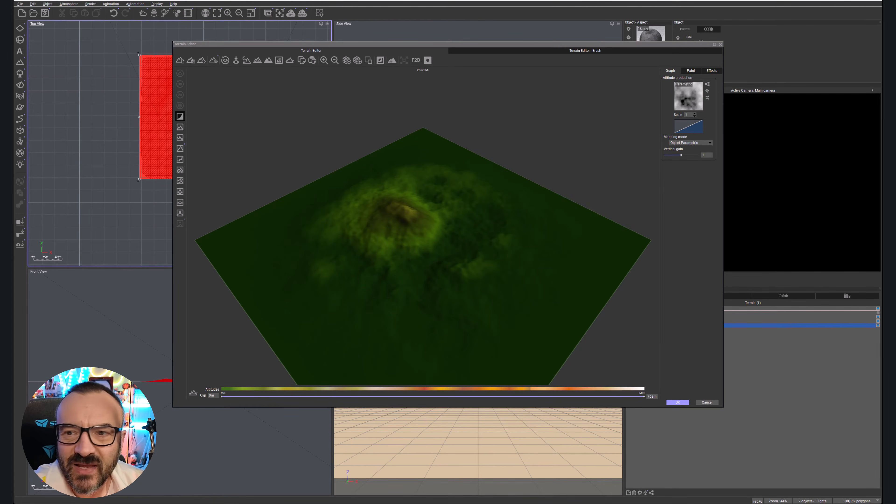
# Step: Check the image dimensions of highfield.tif in the tutorials-resorces folder and return to the Terrain Editor
pyautogui.hotkey('alt', 'Tab')
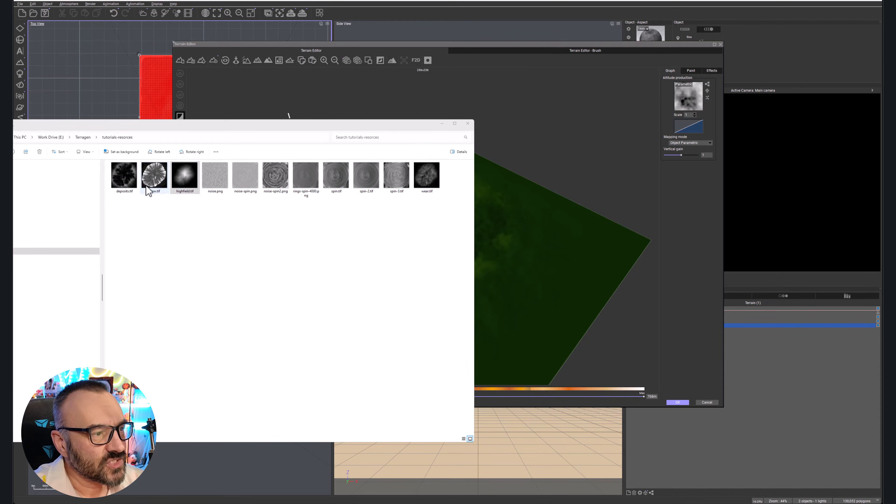
pyautogui.click(208, 238)
pyautogui.moveTo(188, 187)
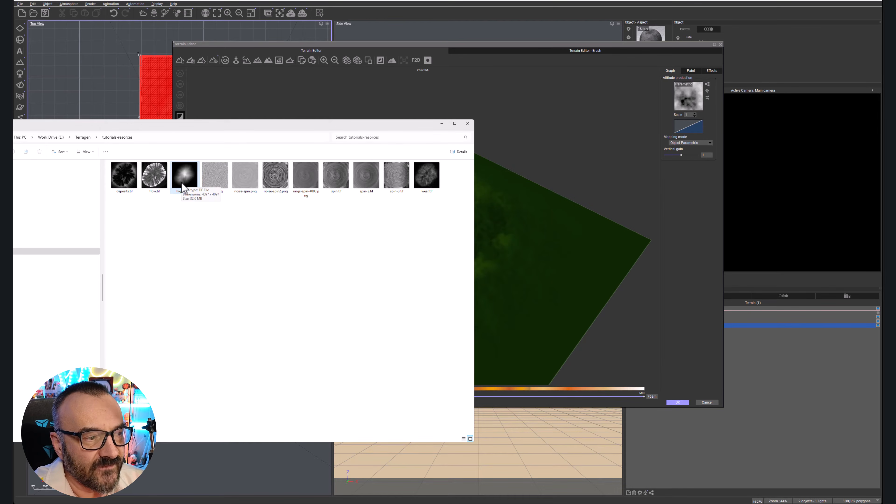
pyautogui.click(496, 60)
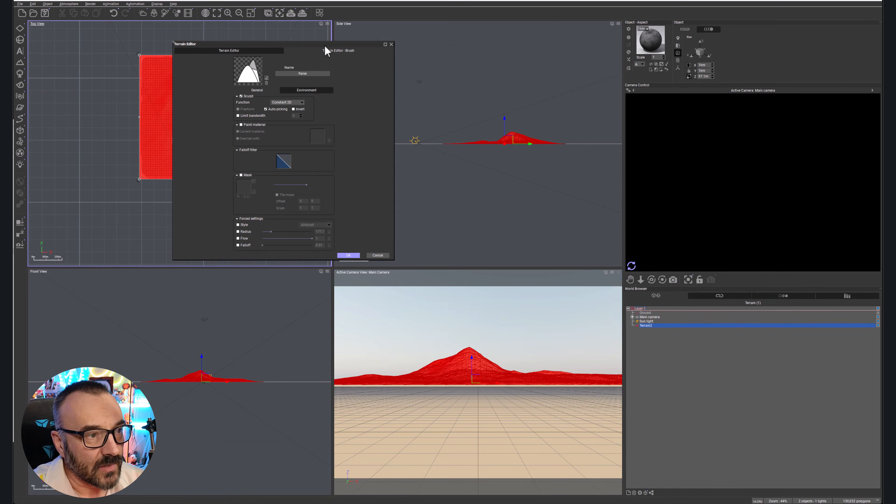
pyautogui.click(237, 55)
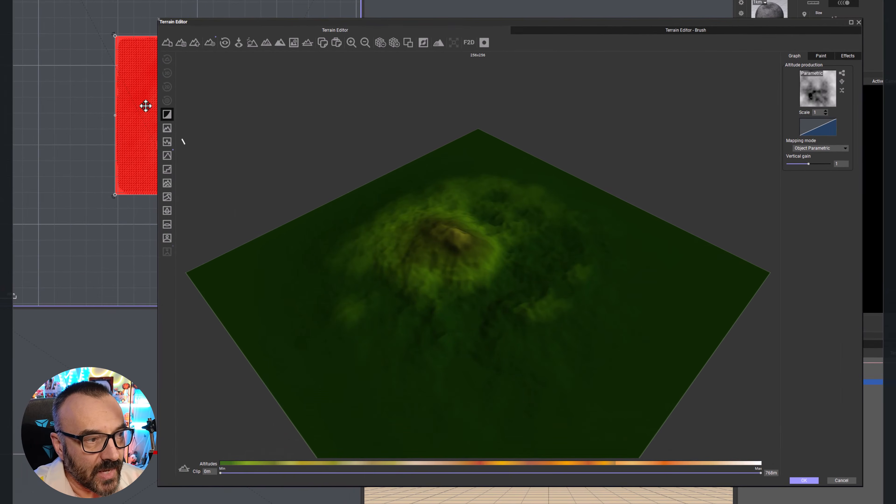
# Step: Increase the terrain resolution to 4096x4096
pyautogui.click(166, 238)
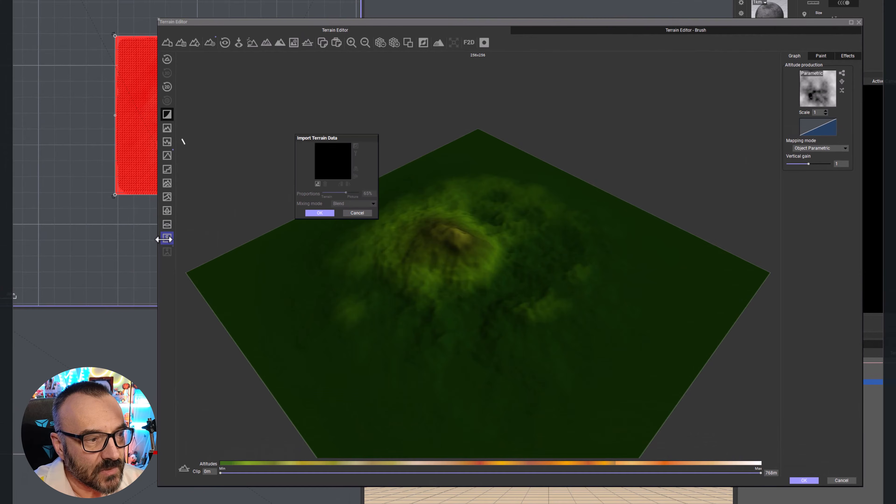
pyautogui.click(362, 213)
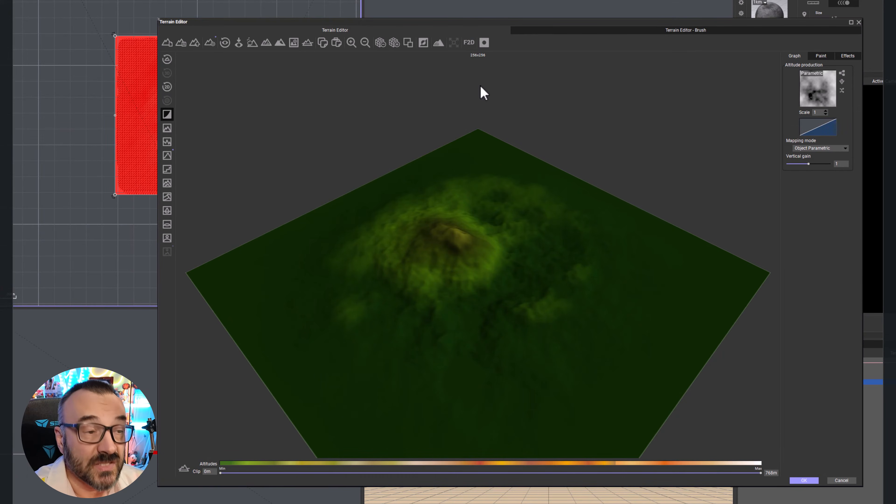
pyautogui.click(395, 44)
pyautogui.click(394, 44)
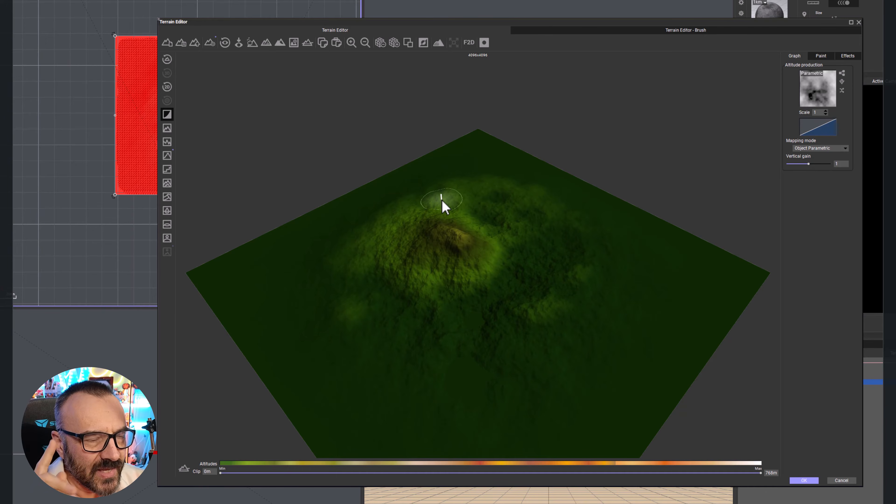
# Step: Import highfield.tif as terrain data in Blend mode with the picture proportion at 100%, and apply it to the terrain
pyautogui.click(166, 239)
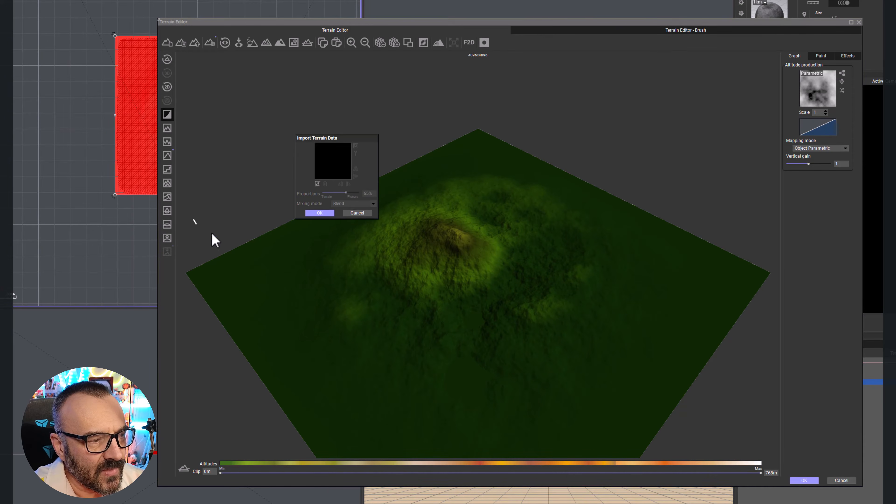
pyautogui.moveTo(341, 136); pyautogui.dragTo(367, 123)
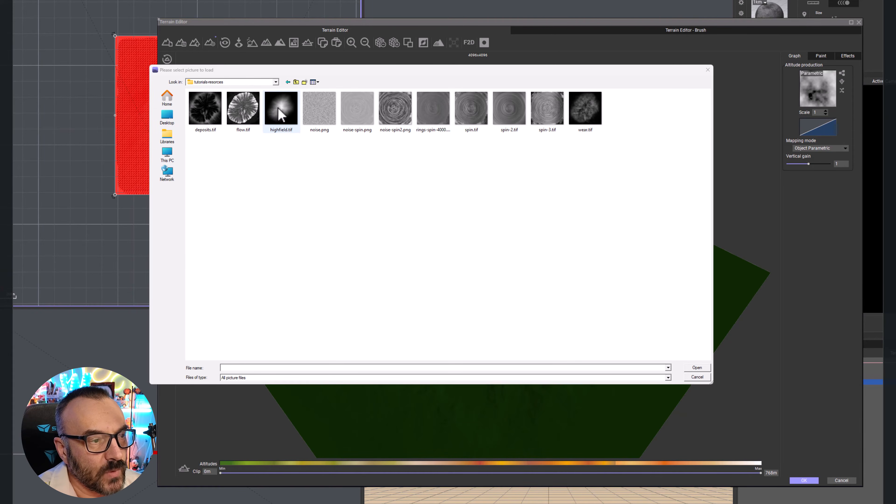
pyautogui.click(287, 127)
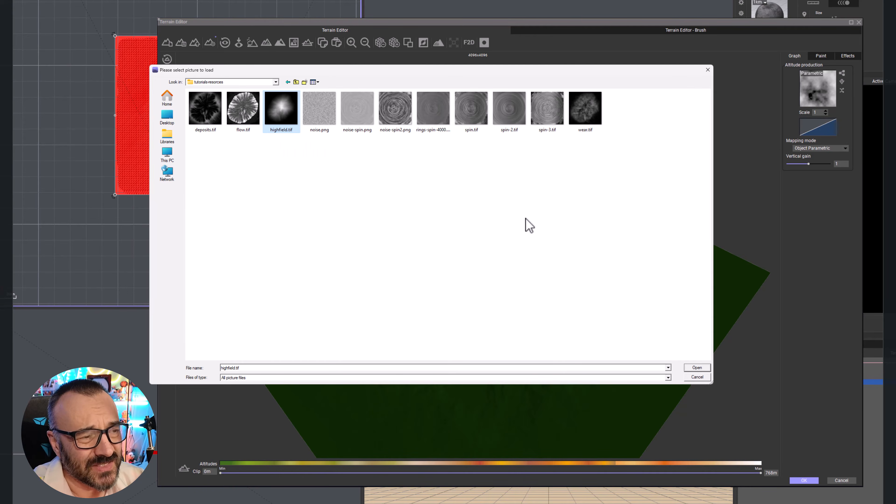
pyautogui.click(695, 368)
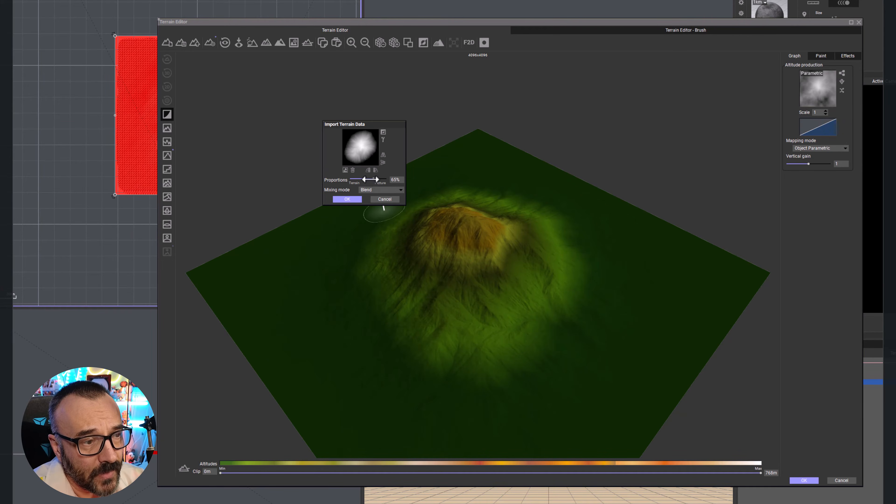
pyautogui.moveTo(370, 179)
pyautogui.mouseDown()
pyautogui.moveTo(354, 179)
pyautogui.moveTo(386, 180)
pyautogui.mouseUp()
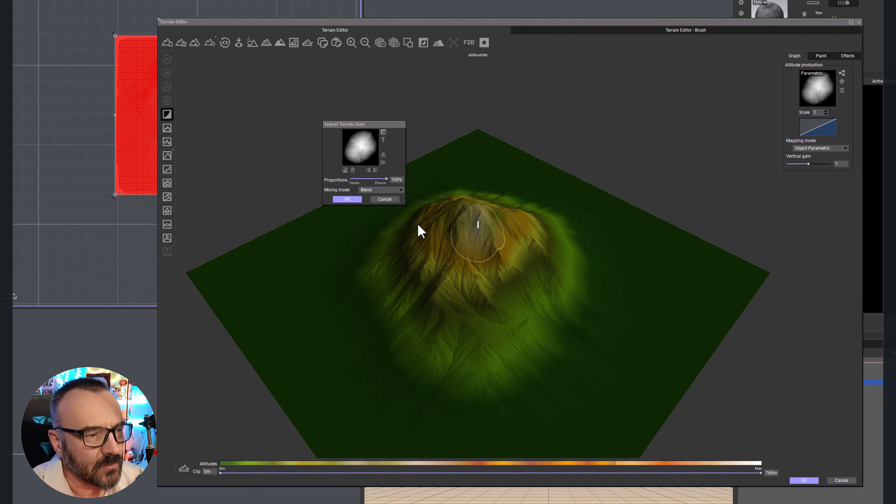
pyautogui.click(342, 199)
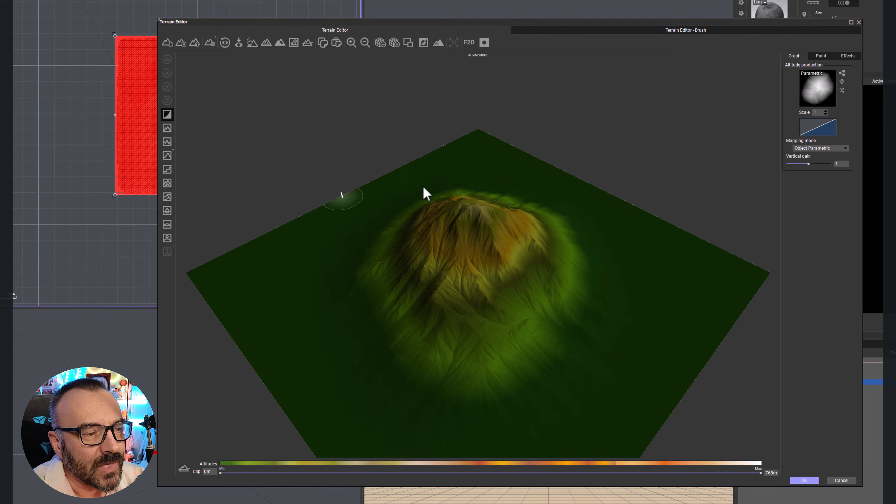
pyautogui.click(805, 480)
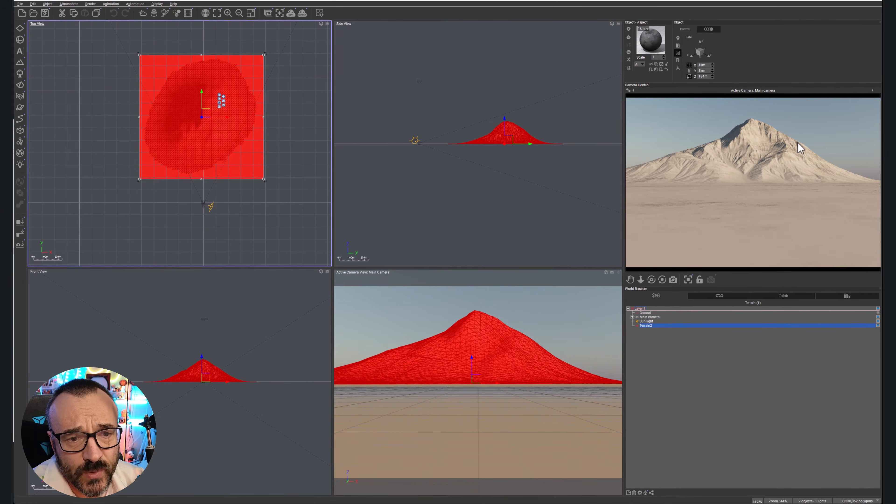
# Step: Raise the main camera to about 81.6 m and move it toward the mountain to about Y 106 m, refreshing the preview render
pyautogui.click(661, 317)
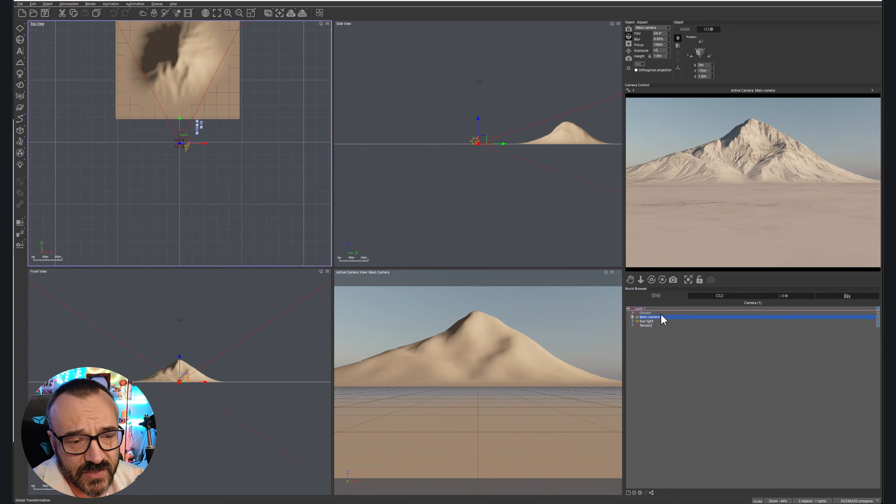
pyautogui.moveTo(481, 141); pyautogui.dragTo(473, 205)
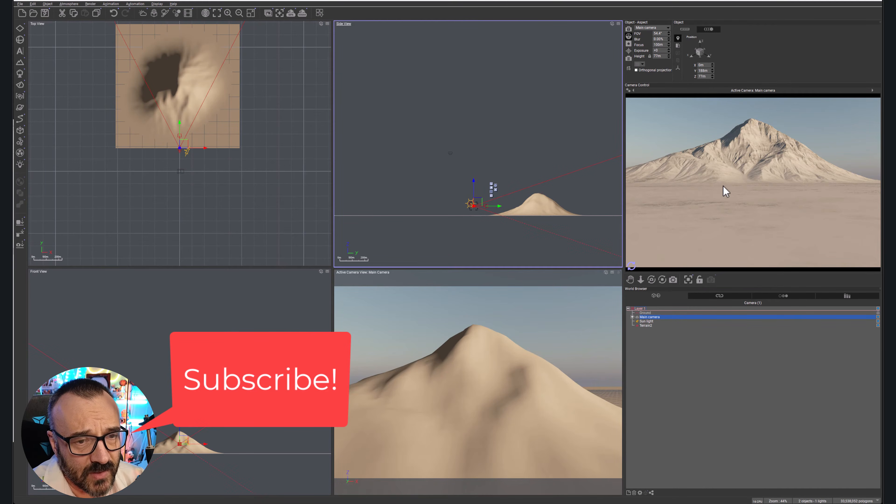
pyautogui.moveTo(509, 166); pyautogui.dragTo(539, 143, button='middle')
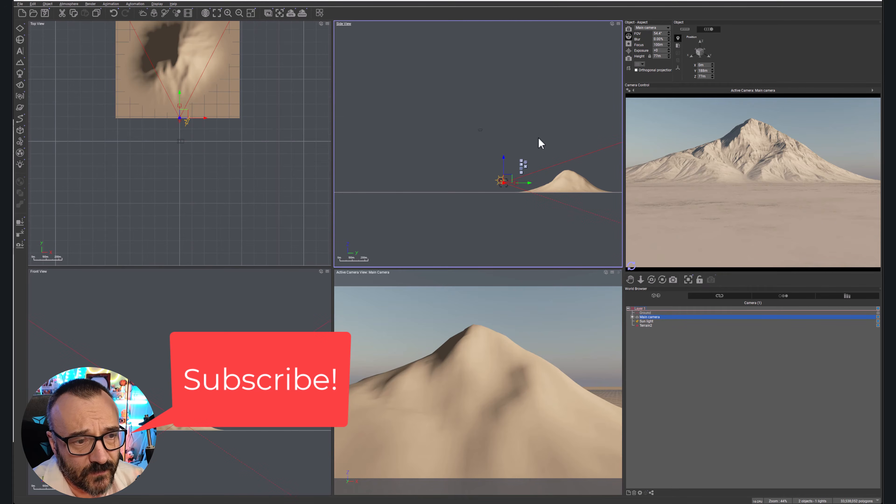
pyautogui.moveTo(510, 178); pyautogui.dragTo(500, 178)
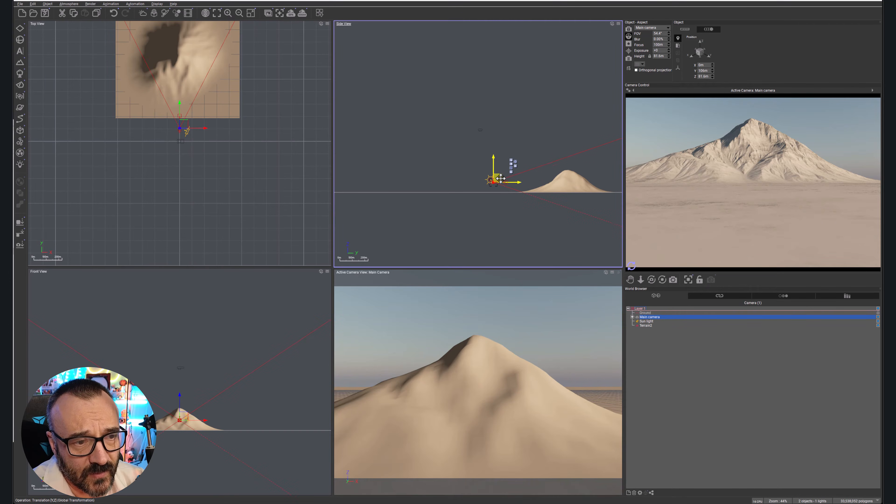
pyautogui.click(631, 266)
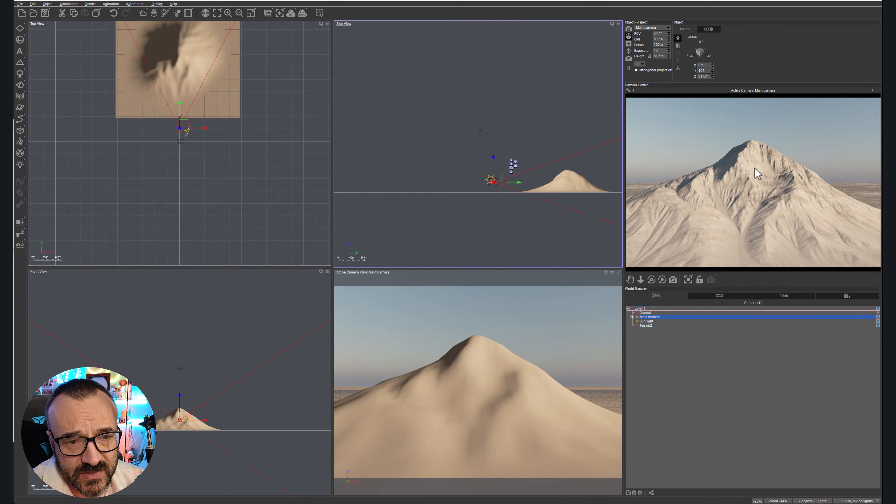
pyautogui.moveTo(541, 148); pyautogui.dragTo(471, 118, button='middle')
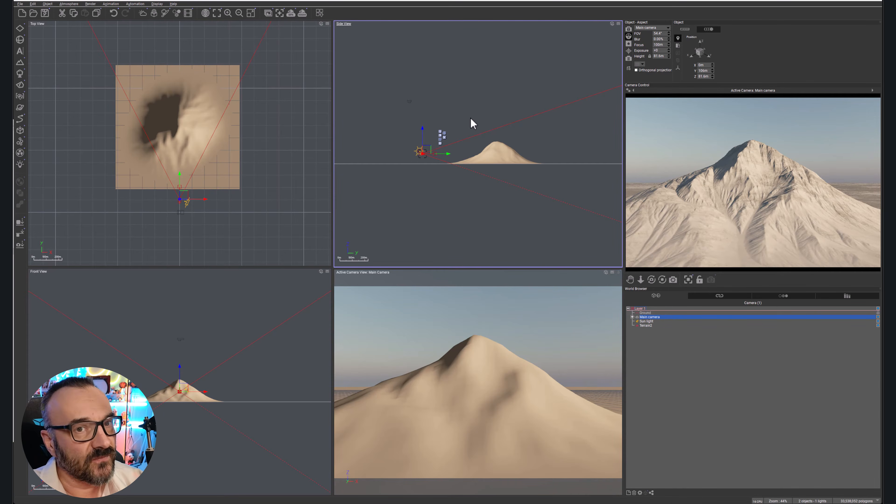
# Step: Open the terrain's Default material in the Advanced Material Editor
pyautogui.click(648, 326)
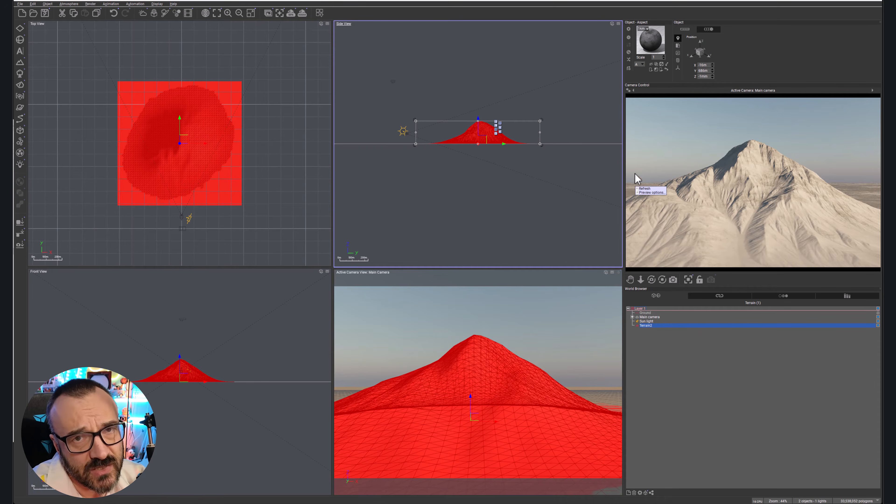
pyautogui.doubleClick(650, 39)
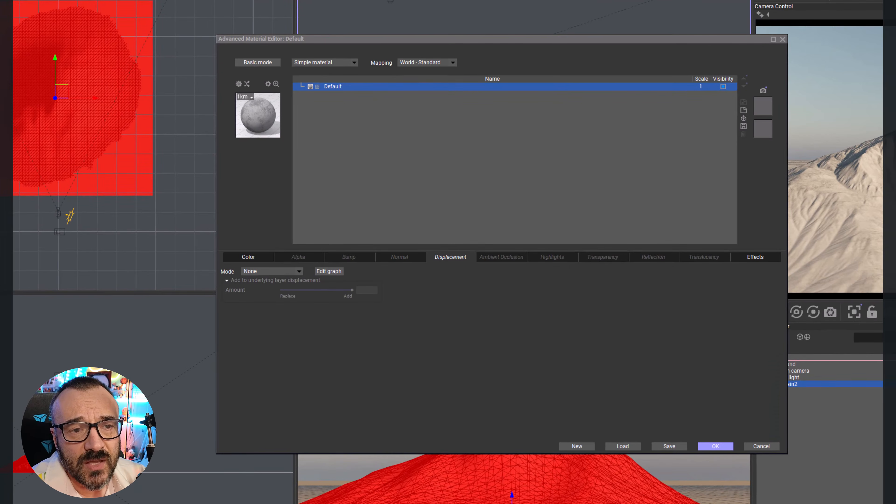
pyautogui.moveTo(519, 38); pyautogui.dragTo(486, 30)
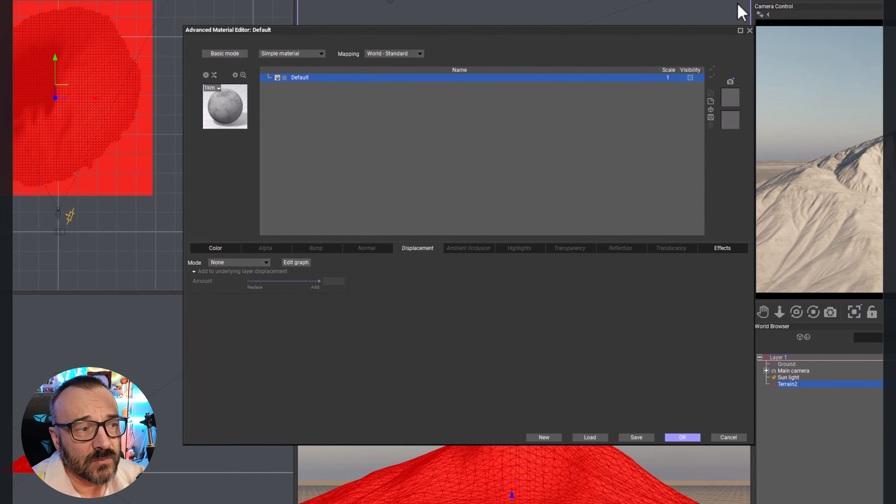
# Step: Compare the material's basic mode with the advanced one, and enlarge the Advanced Material Editor window
pyautogui.click(227, 54)
pyautogui.moveTo(314, 33); pyautogui.dragTo(313, 11)
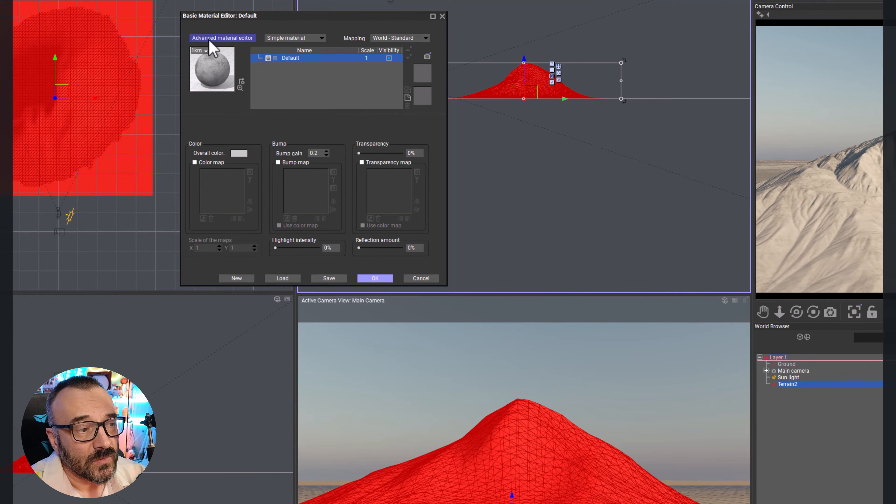
pyautogui.click(244, 40)
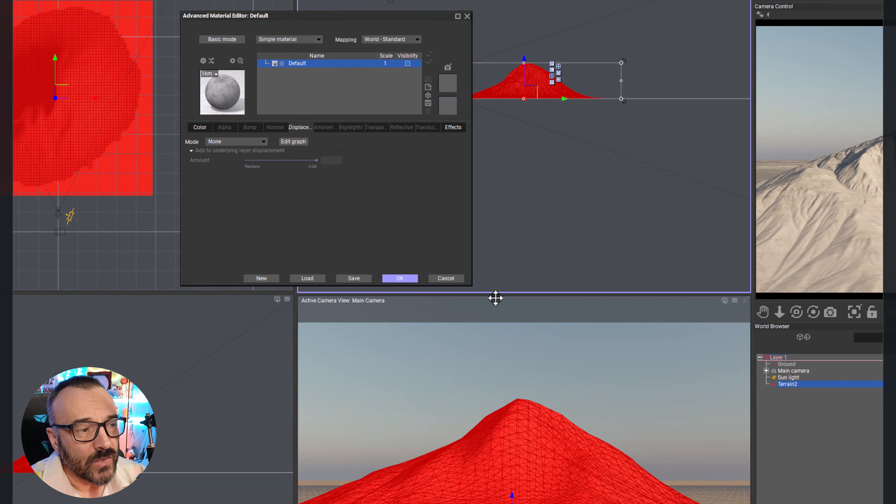
pyautogui.moveTo(471, 285); pyautogui.dragTo(850, 419)
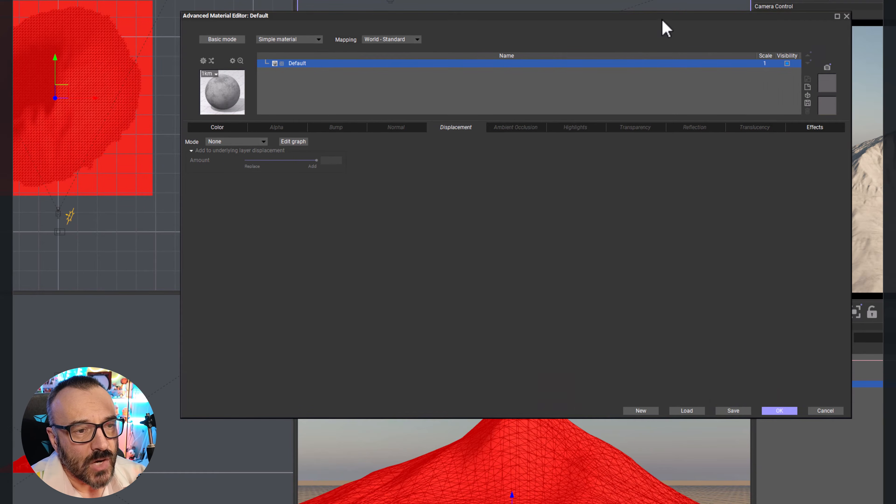
pyautogui.moveTo(663, 21); pyautogui.dragTo(603, 43)
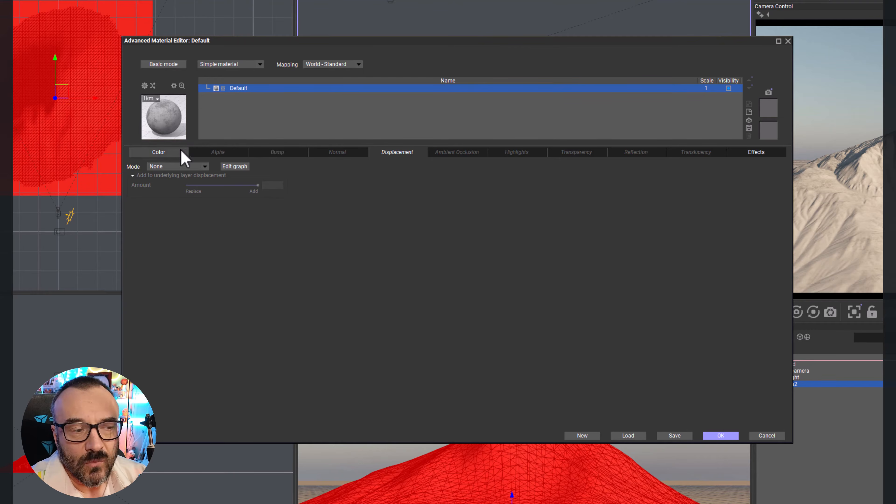
# Step: Review the available material types and color modes, keeping Simple material and the Natural grain color mode
pyautogui.click(258, 65)
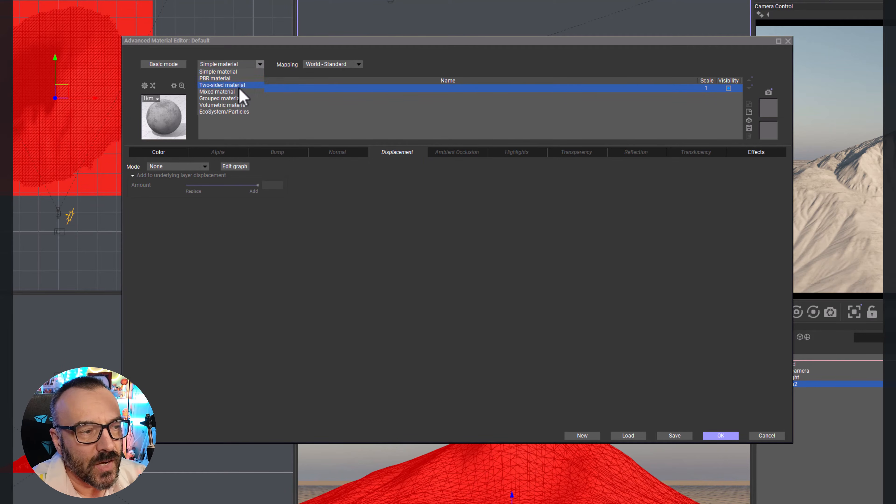
pyautogui.click(448, 57)
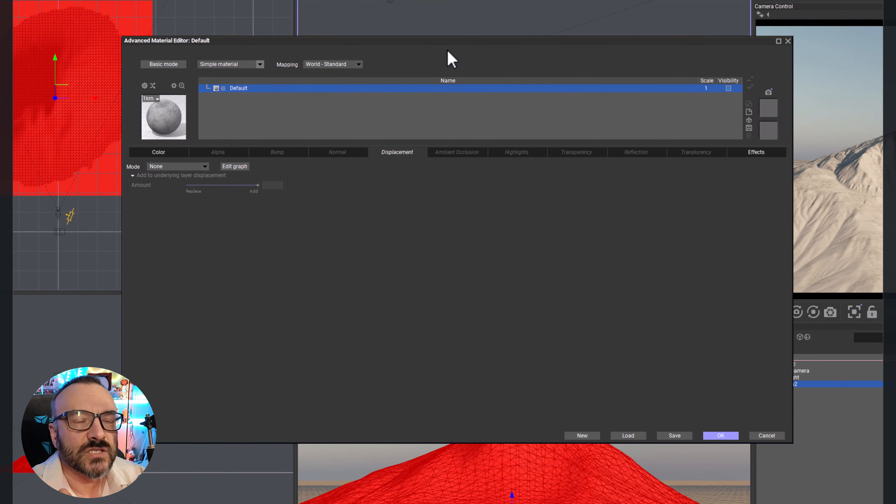
pyautogui.click(160, 153)
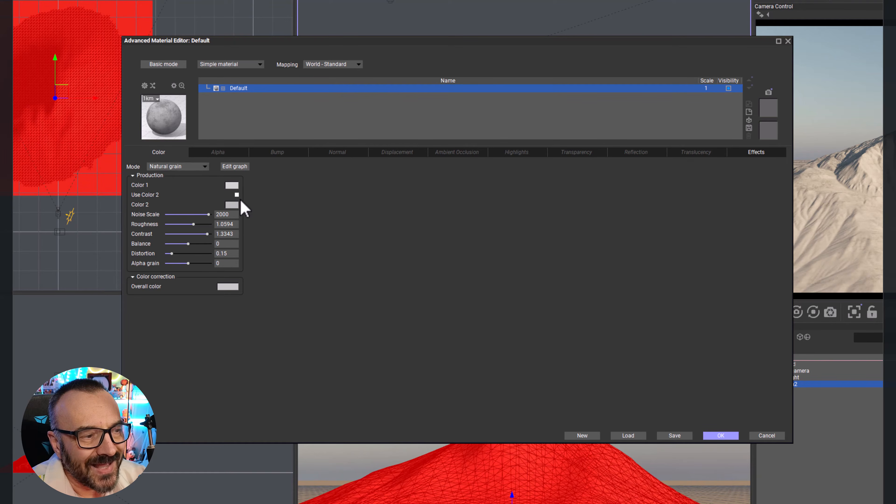
pyautogui.click(204, 167)
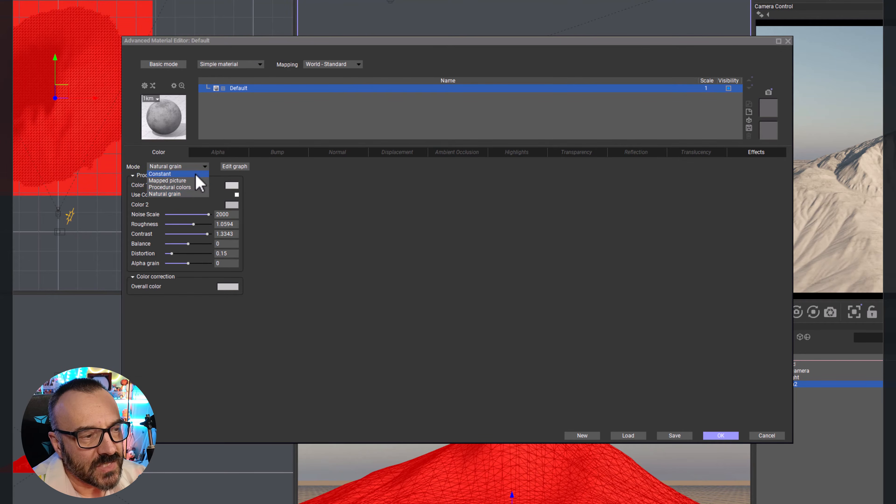
pyautogui.click(192, 194)
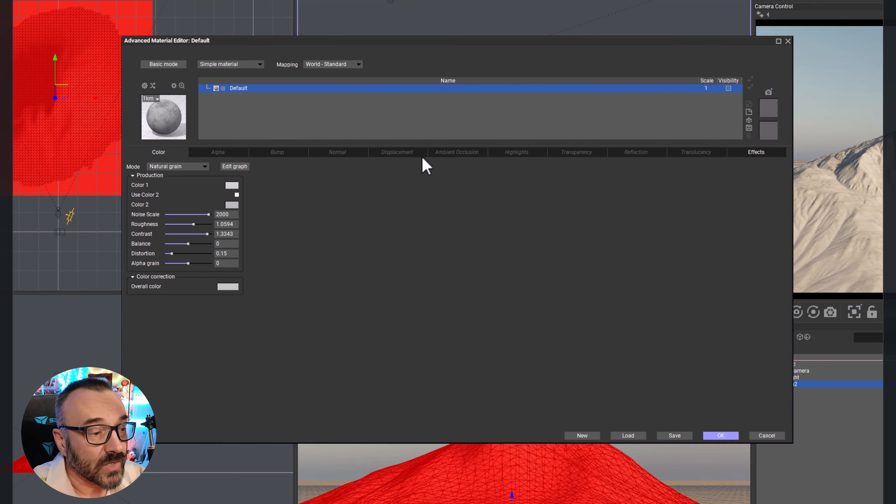
# Step: Set Color 1 of the Default material's natural grain to an orange-brown
pyautogui.click(234, 187)
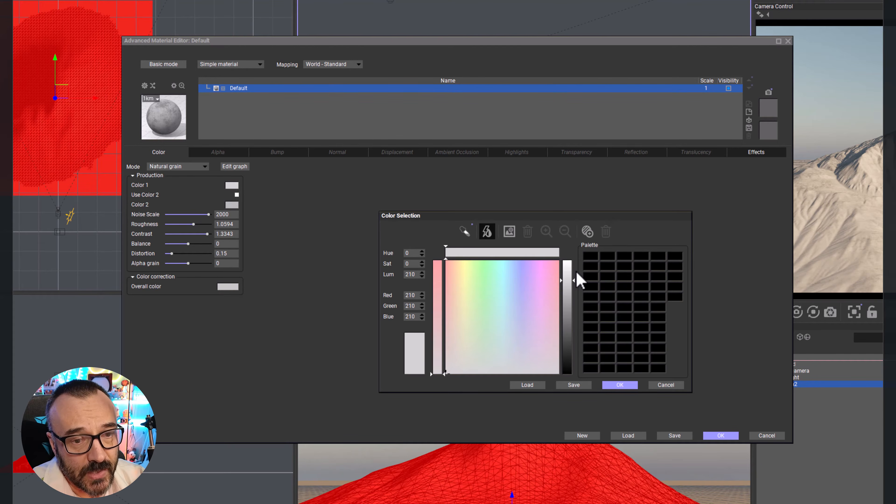
pyautogui.click(462, 318)
pyautogui.click(456, 320)
pyautogui.moveTo(568, 297); pyautogui.dragTo(572, 320)
pyautogui.click(624, 385)
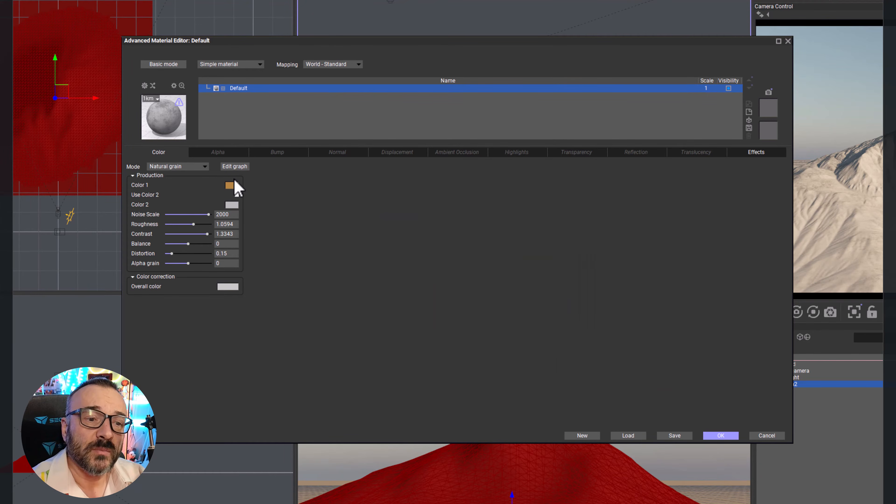
# Step: Set Color 2 of the Default material's natural grain to a very dark brown
pyautogui.click(231, 204)
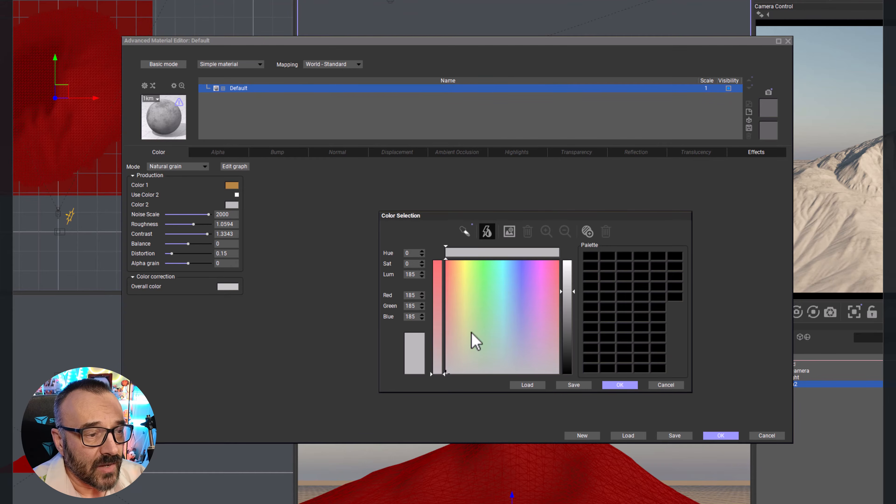
pyautogui.moveTo(566, 343); pyautogui.dragTo(568, 353)
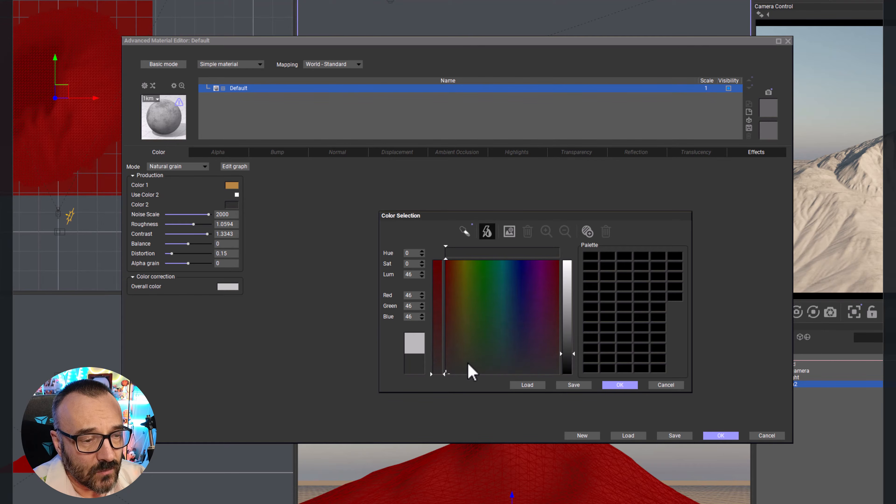
pyautogui.moveTo(457, 357); pyautogui.dragTo(461, 359)
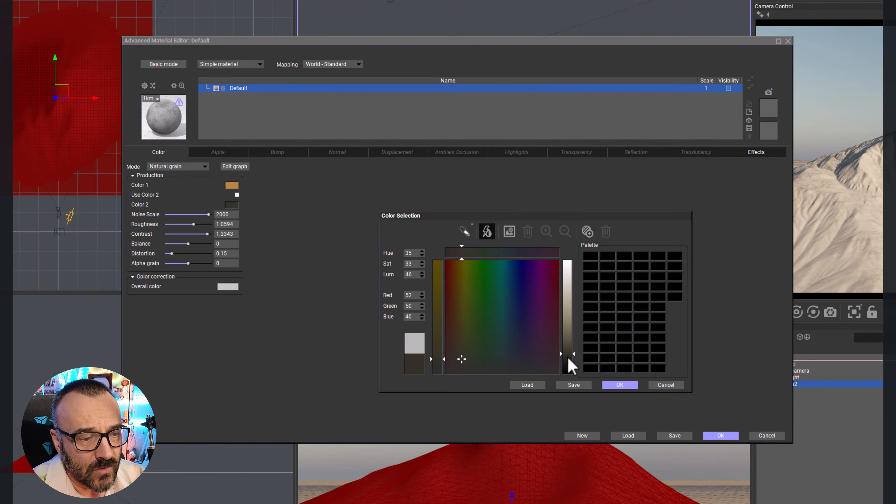
pyautogui.click(612, 386)
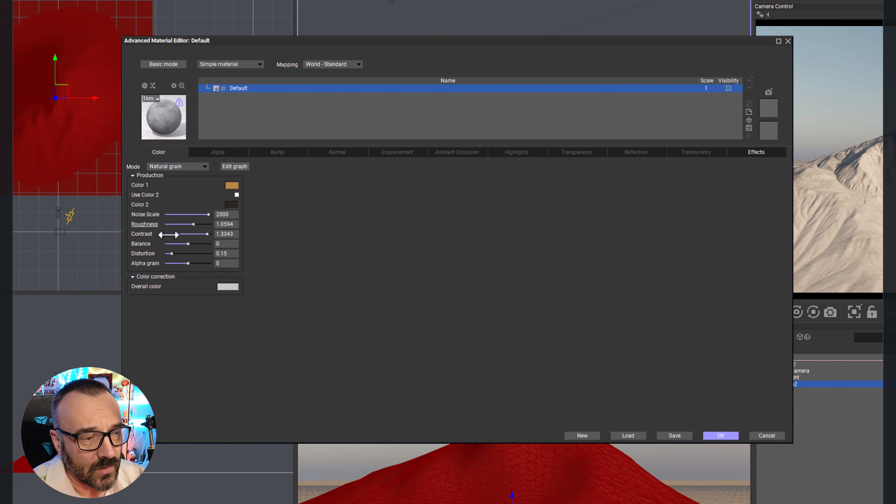
# Step: Refresh the camera preview and raise the grain's balance to about 0.19, distortion to about 0.33 and alpha grain to about 0.19
pyautogui.moveTo(600, 40); pyautogui.dragTo(549, 36)
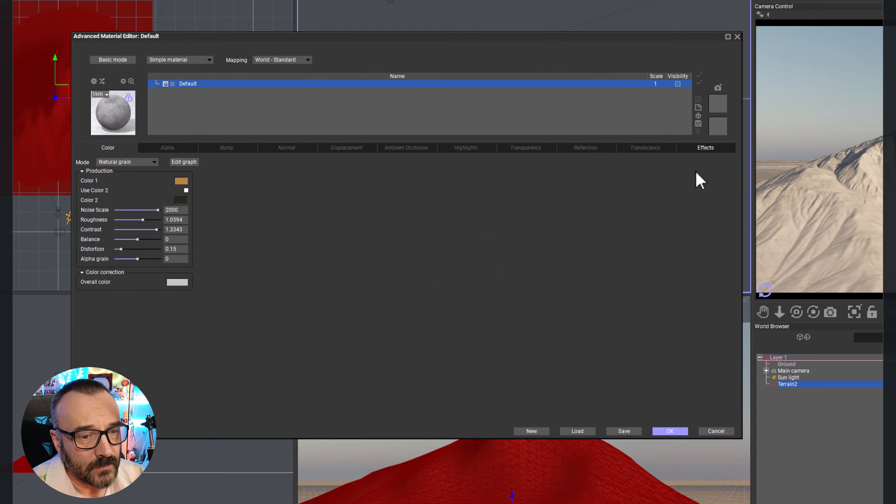
pyautogui.click(766, 289)
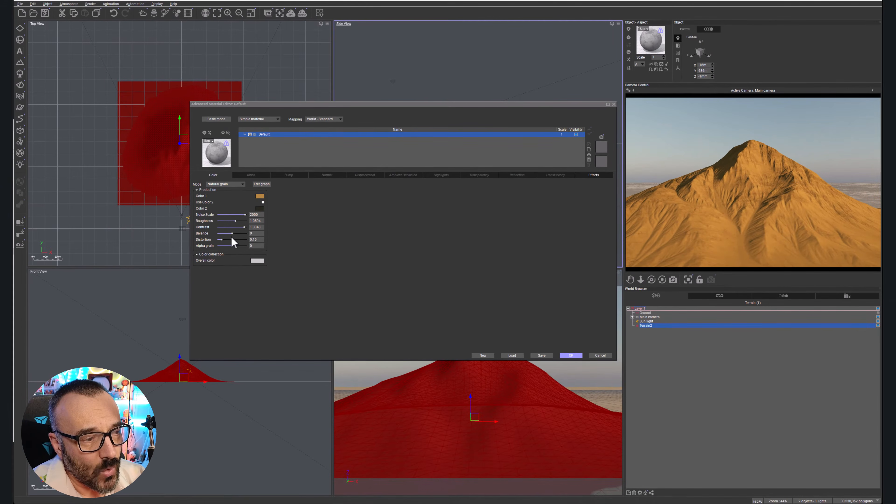
pyautogui.moveTo(221, 239); pyautogui.dragTo(230, 239)
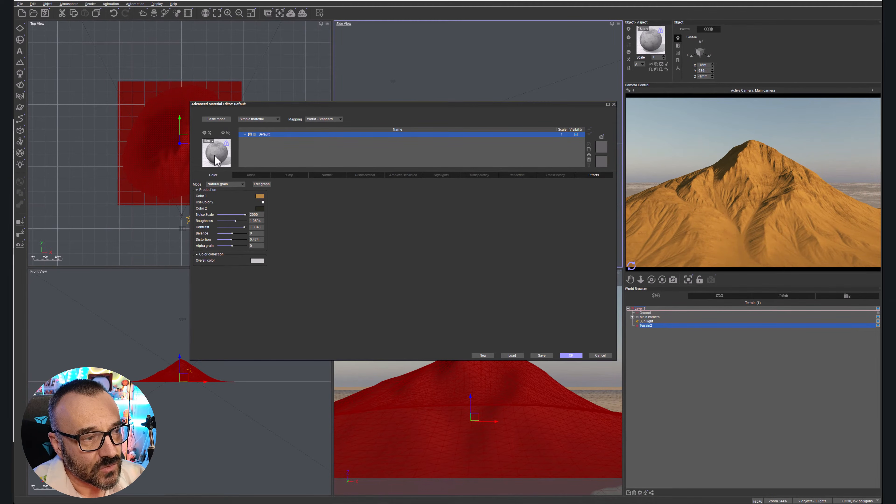
pyautogui.moveTo(232, 240); pyautogui.dragTo(234, 245)
pyautogui.moveTo(232, 234); pyautogui.dragTo(236, 235)
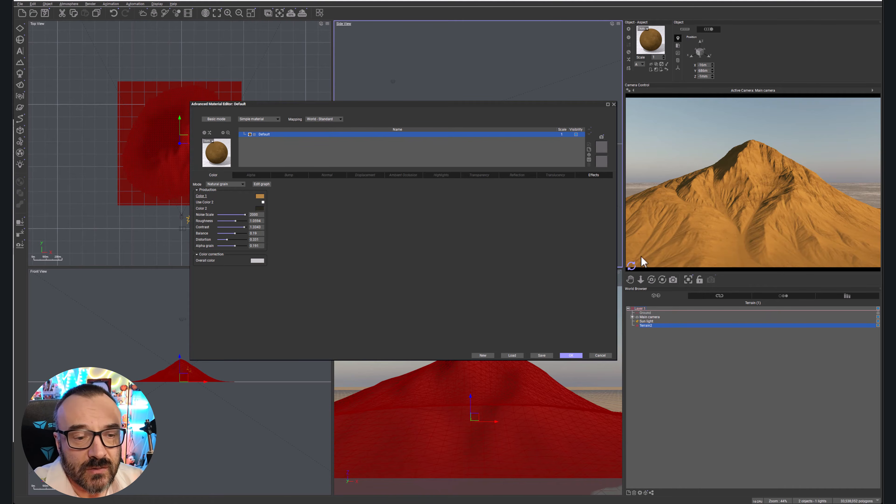
# Step: Enable automatic updating of the preview and fine-tune the grain to about 0.286 balance, 0.396 distortion and 0.325 alpha grain
pyautogui.rightClick(645, 216)
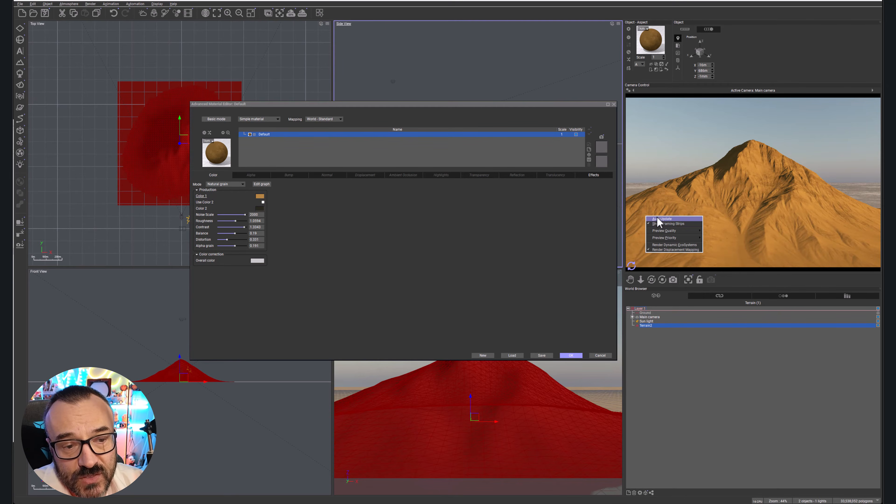
pyautogui.click(654, 220)
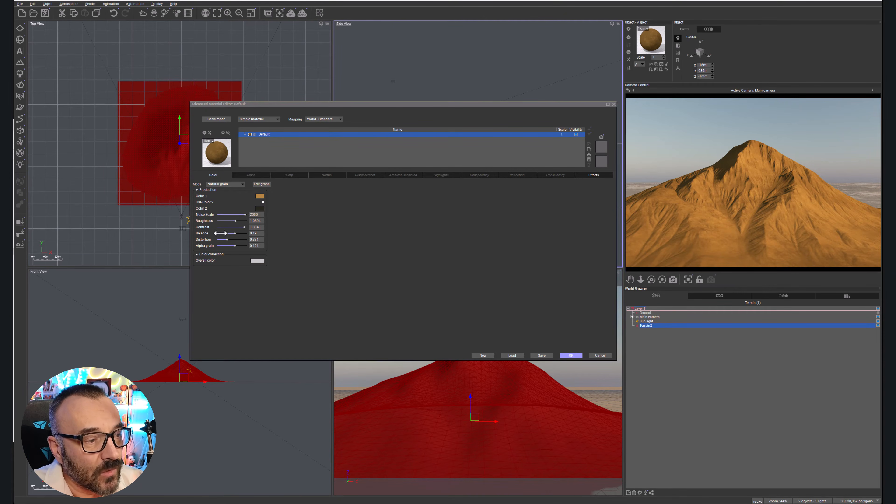
pyautogui.moveTo(235, 220)
pyautogui.mouseDown()
pyautogui.moveTo(224, 239)
pyautogui.moveTo(235, 232)
pyautogui.mouseUp()
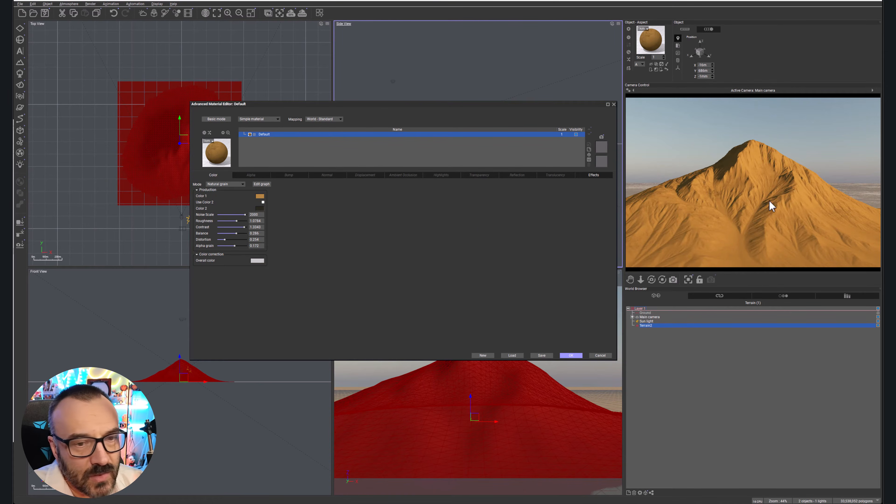
pyautogui.moveTo(231, 240); pyautogui.dragTo(240, 245)
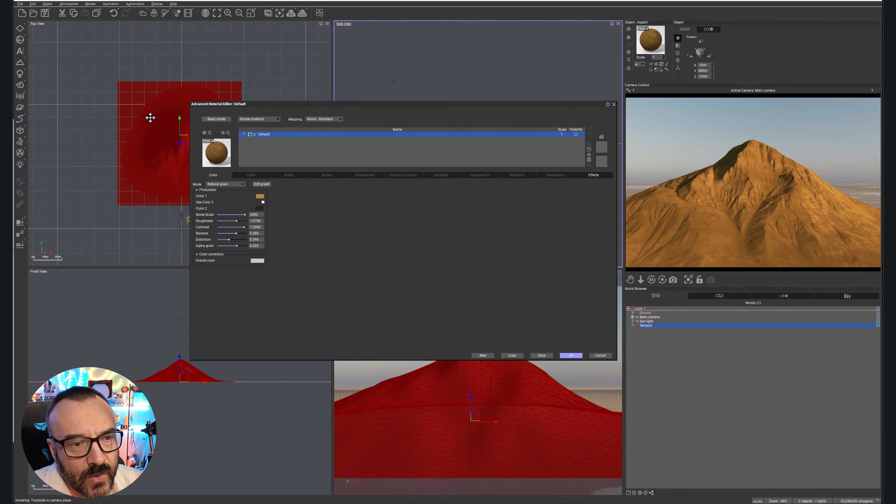
# Step: Add a new layer above the Default layer, highlighting its coverage in the preview, and view its presence constraints
pyautogui.click(589, 150)
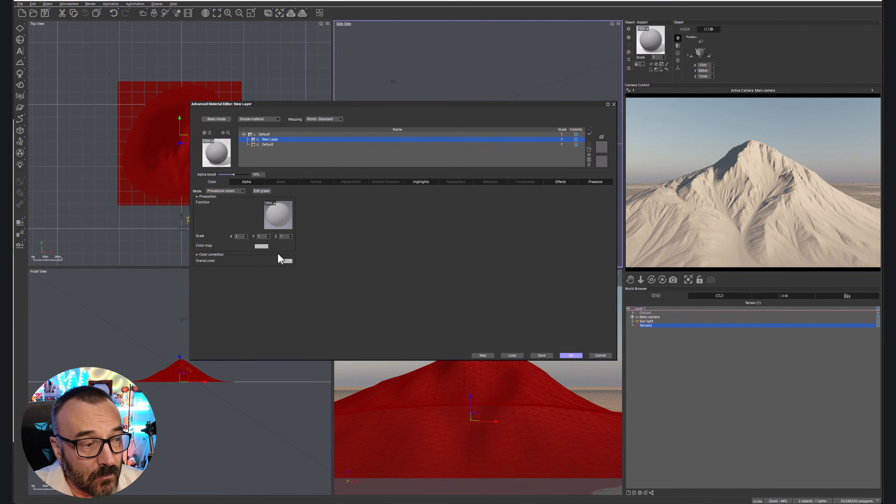
pyautogui.click(575, 139)
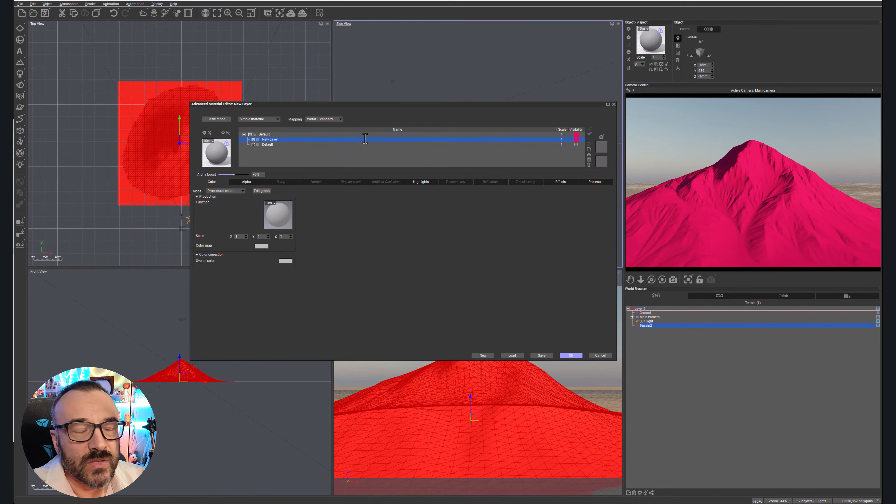
pyautogui.click(595, 182)
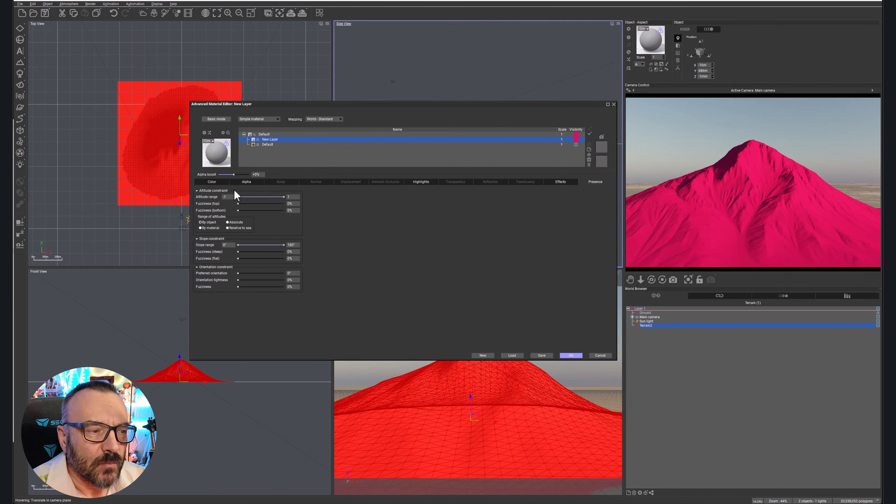
# Step: Set the new layer's alpha to a mapped picture using flow.tif
pyautogui.click(243, 182)
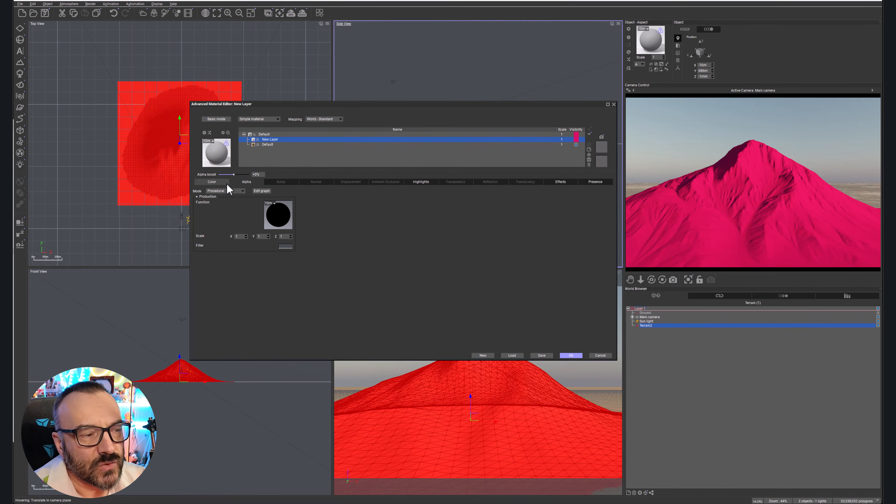
pyautogui.click(243, 190)
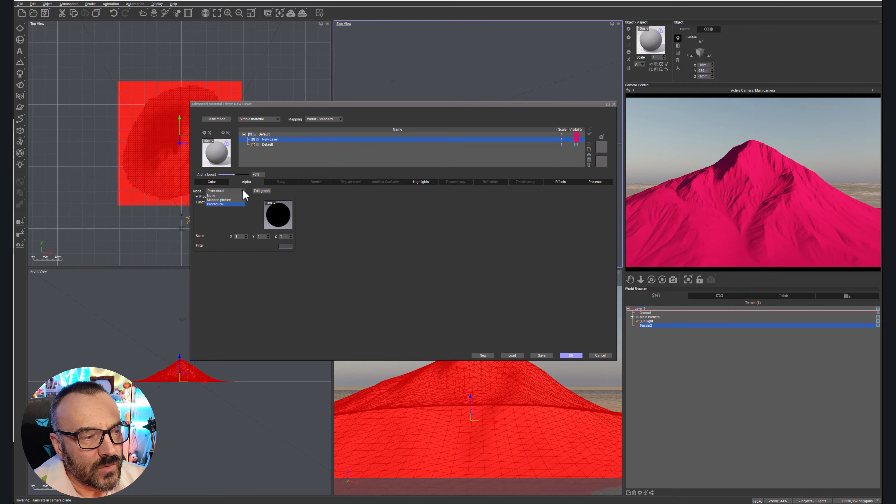
pyautogui.click(222, 199)
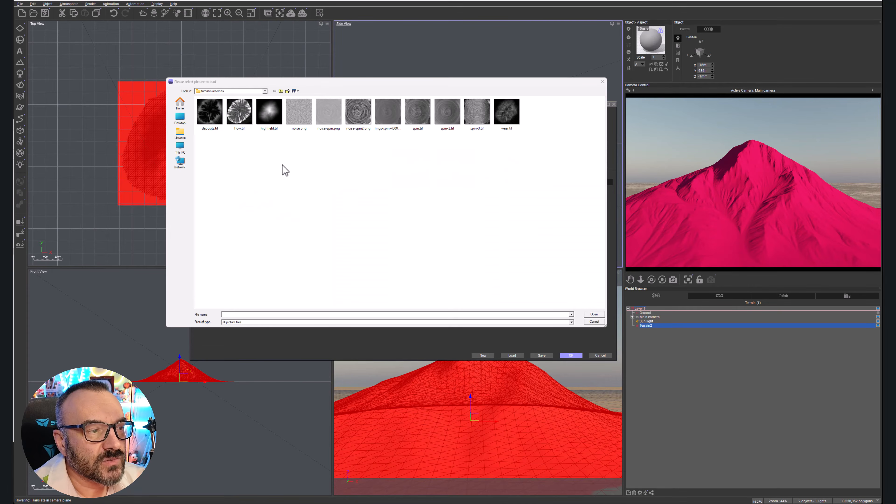
pyautogui.click(246, 114)
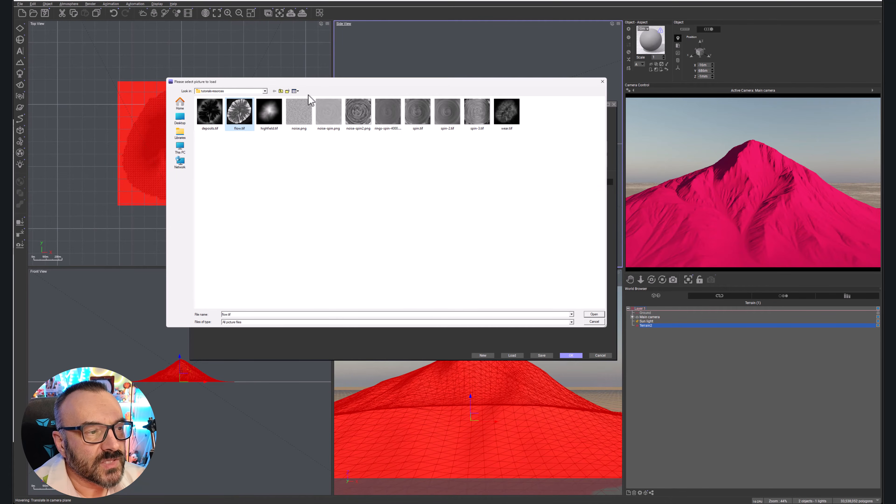
pyautogui.click(601, 314)
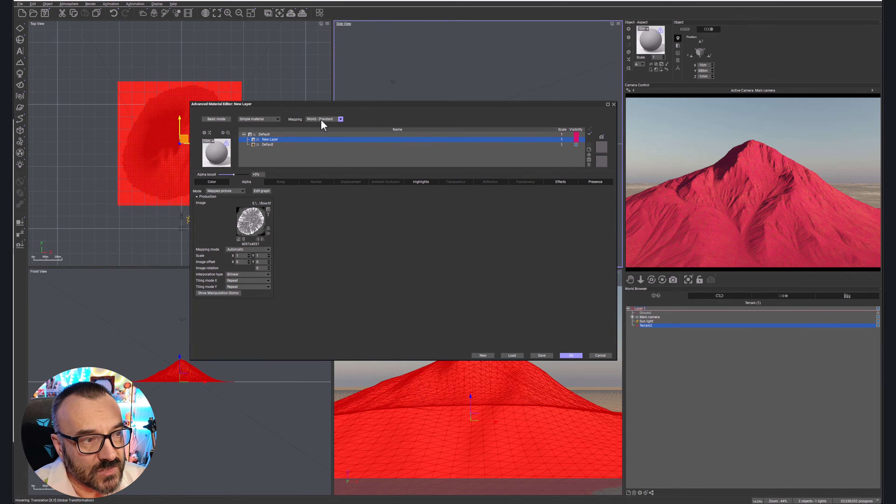
# Step: Set the new layer's mapping to Object - Parametric and invert the flow image, turning off the coverage highlight
pyautogui.click(332, 120)
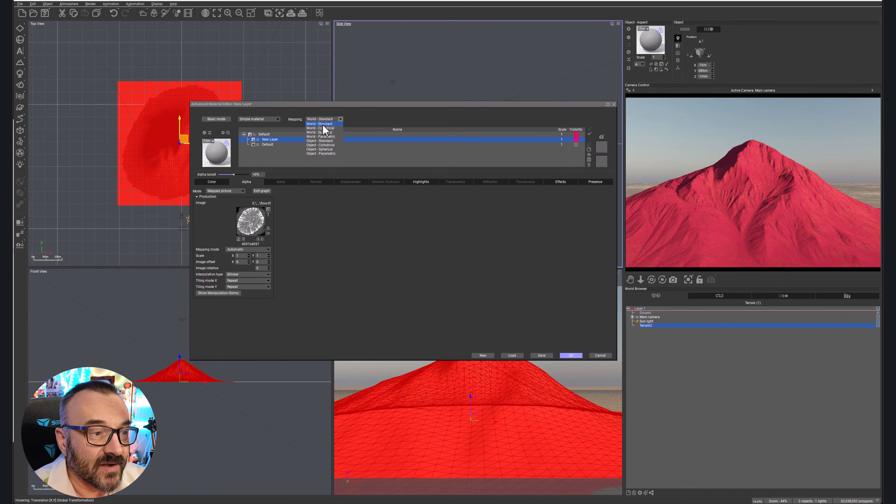
pyautogui.click(329, 153)
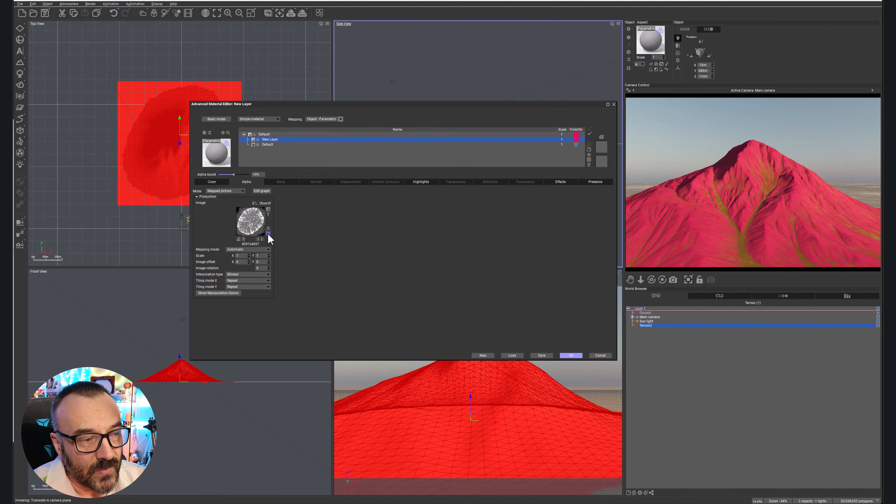
pyautogui.click(268, 210)
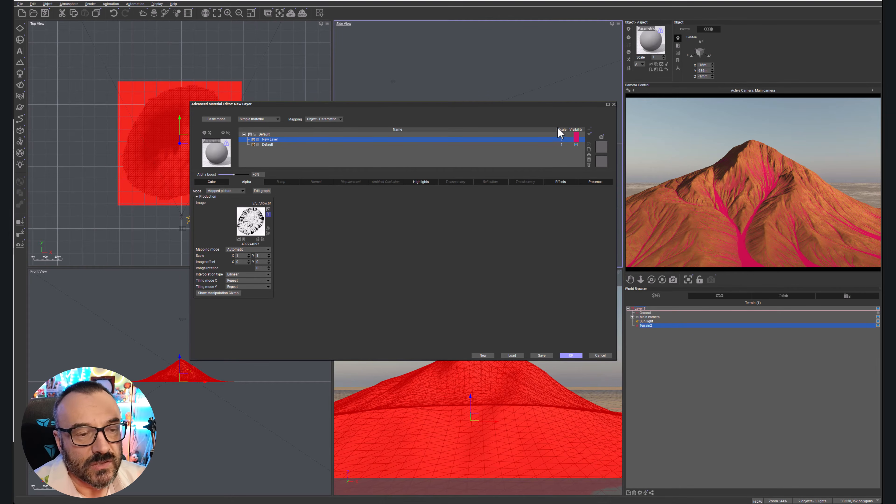
pyautogui.click(576, 139)
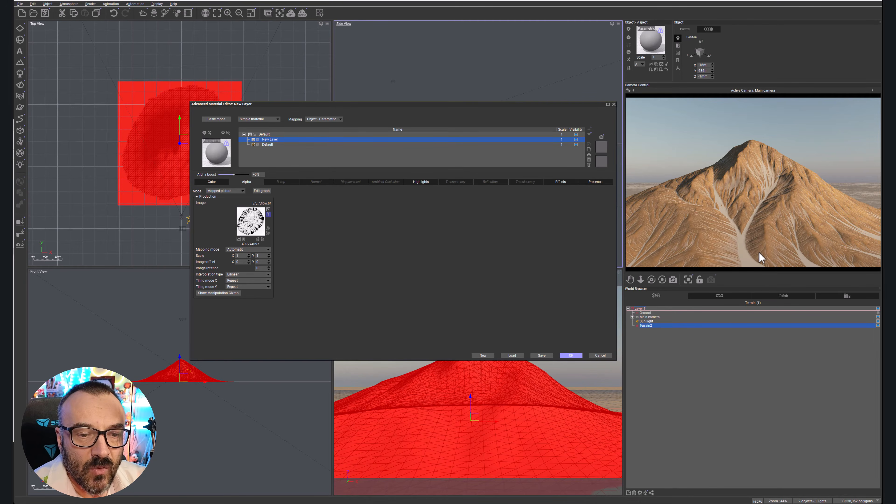
# Step: Switch the new layer's color mode to Natural grain and set its Color 1 to a dark olive green
pyautogui.click(243, 191)
pyautogui.click(221, 204)
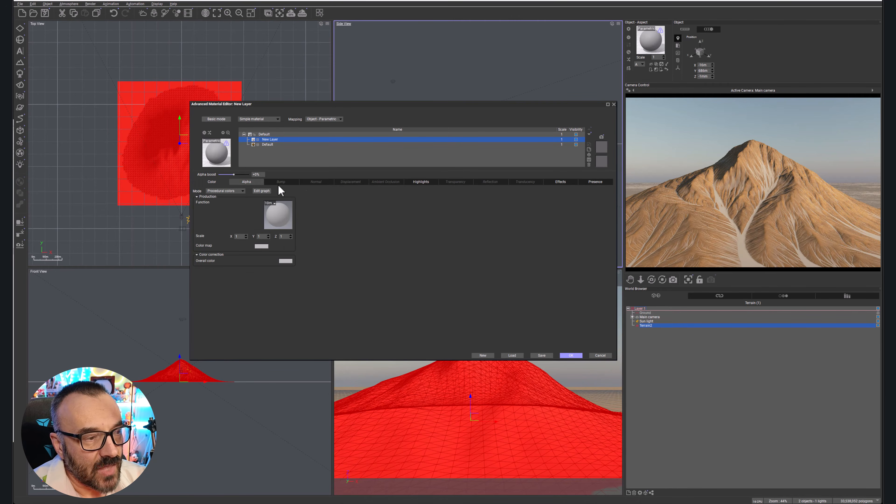
pyautogui.click(241, 191)
pyautogui.click(230, 208)
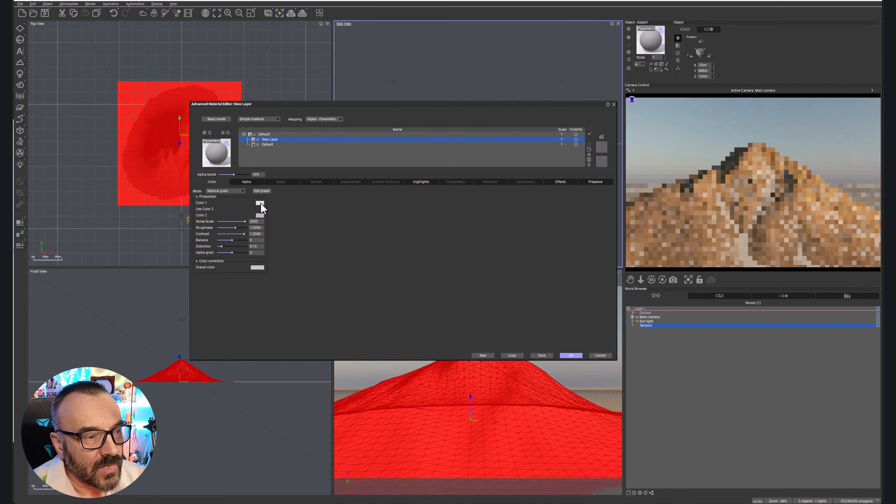
pyautogui.click(260, 202)
pyautogui.click(278, 195)
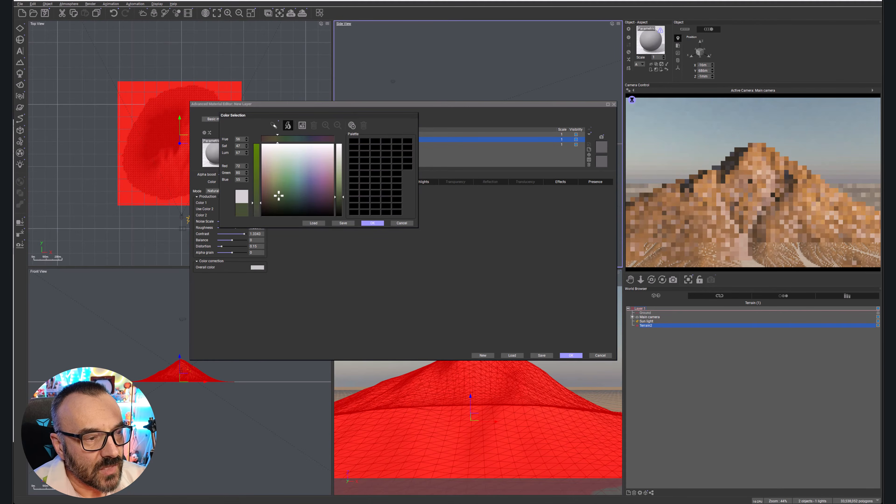
pyautogui.click(369, 223)
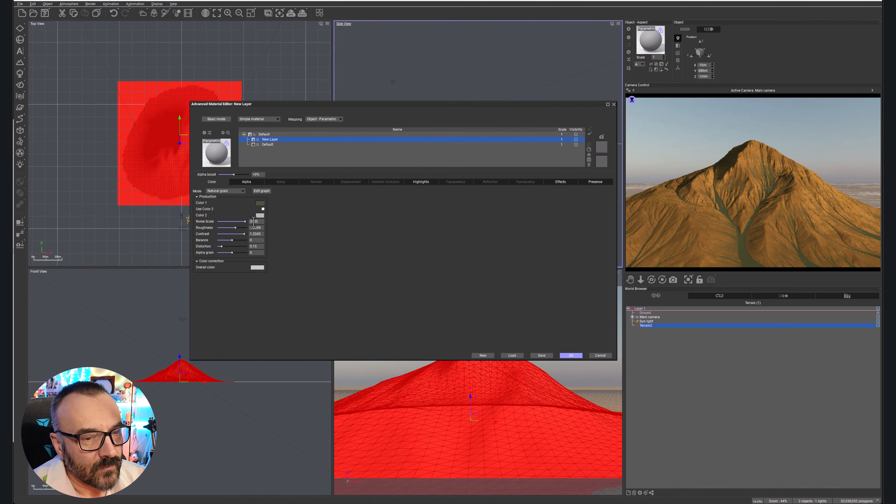
# Step: Set the new layer's Color 2 to a very dark green
pyautogui.click(259, 216)
pyautogui.click(278, 179)
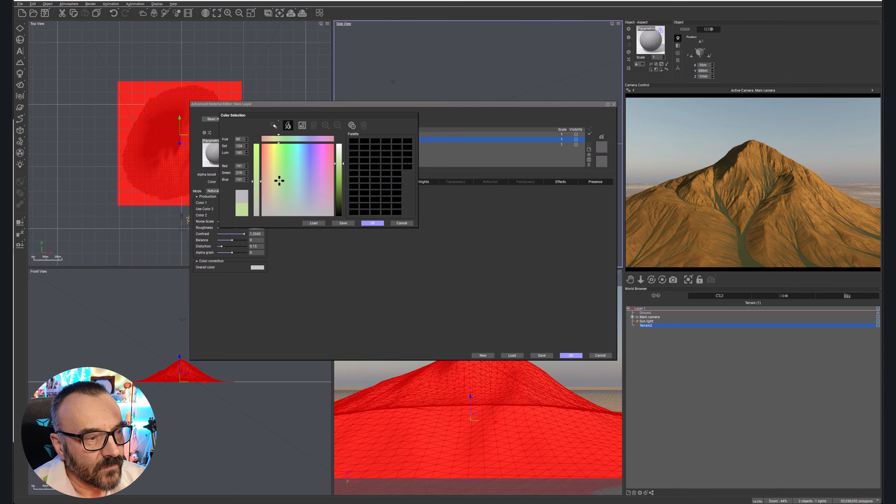
pyautogui.moveTo(340, 200); pyautogui.dragTo(340, 204)
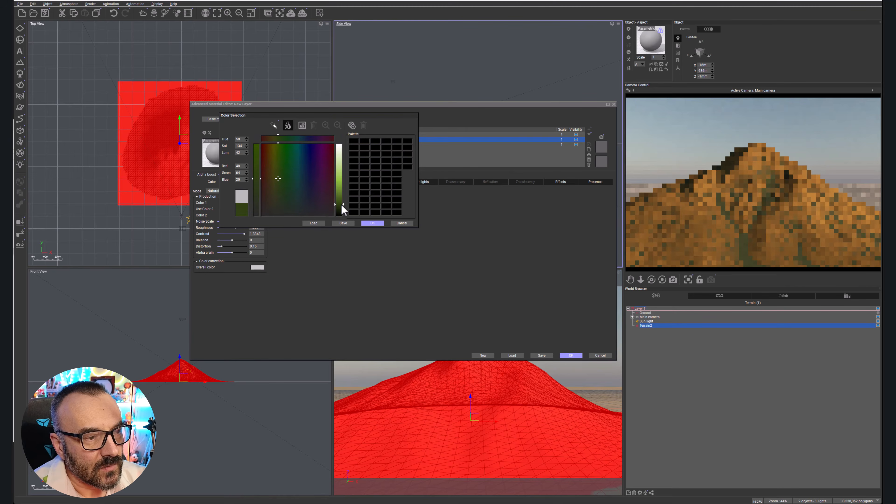
pyautogui.click(367, 225)
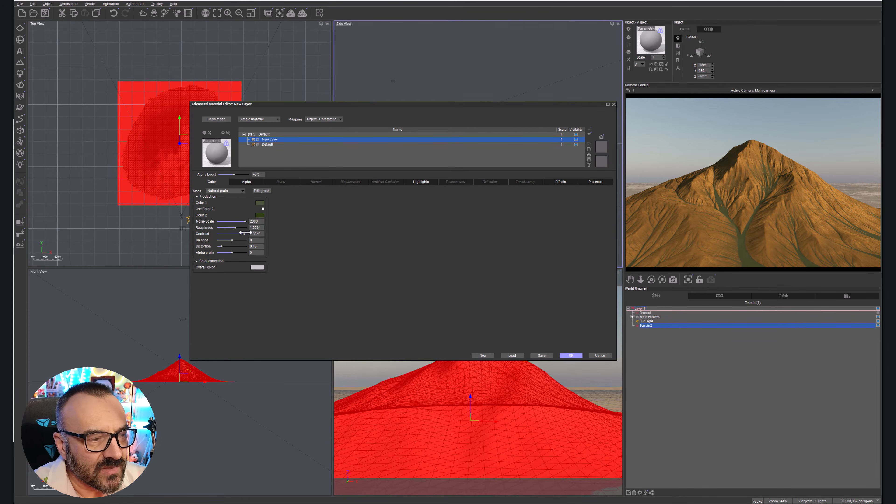
# Step: Set the natural grain's roughness to about 1.12 and balance to -0.133, and change Color 1 to a brighter olive green
pyautogui.moveTo(240, 229); pyautogui.dragTo(231, 240)
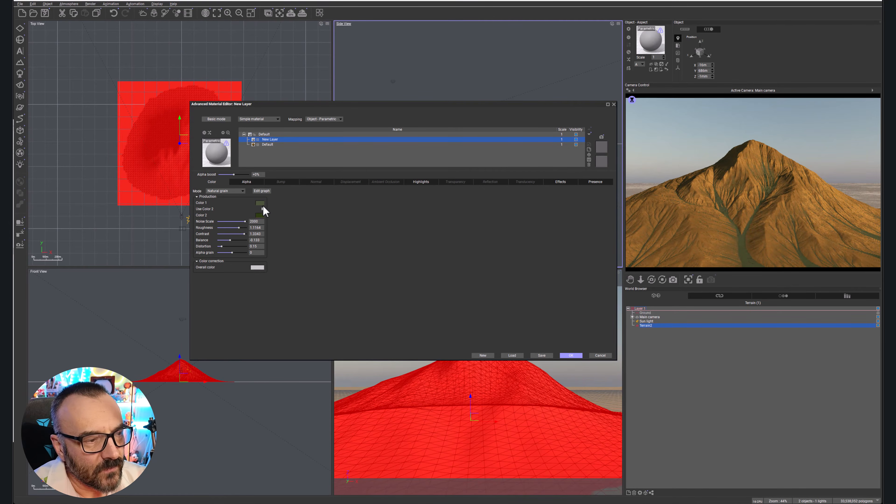
pyautogui.click(260, 203)
pyautogui.moveTo(272, 203); pyautogui.dragTo(276, 190)
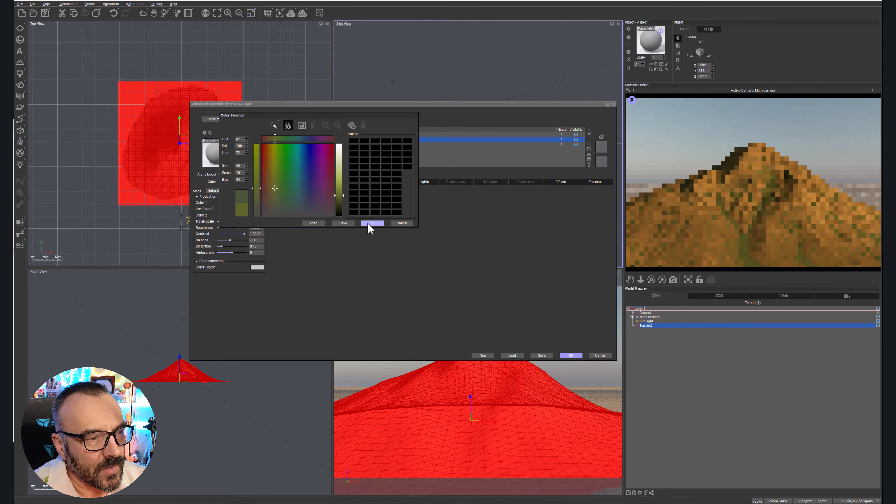
pyautogui.click(372, 223)
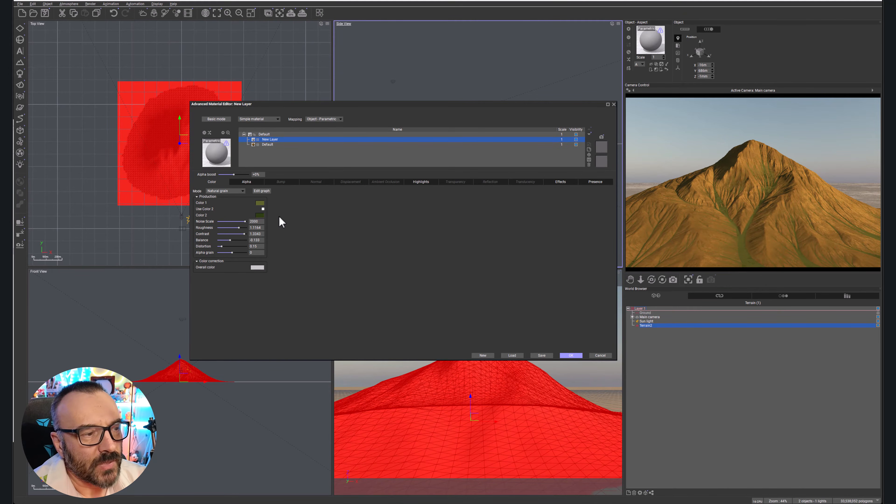
# Step: Adjust the alpha boost of the flow-masked layer to a value slightly below zero
pyautogui.click(251, 181)
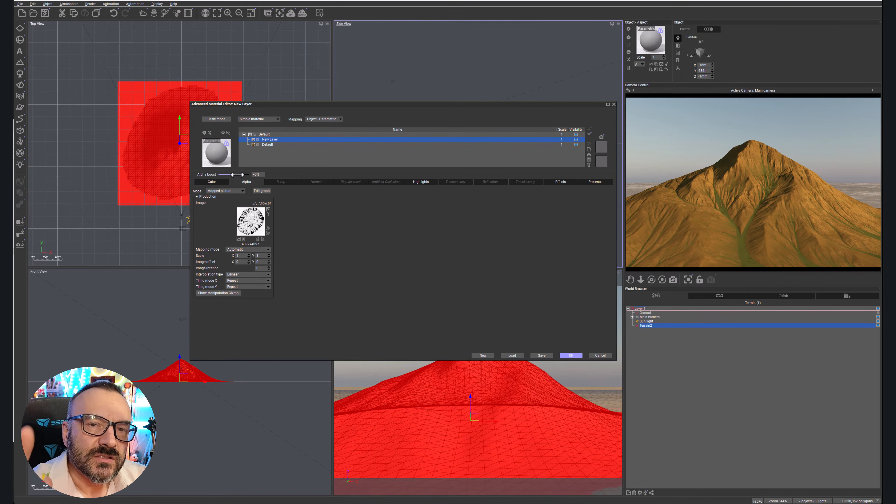
pyautogui.moveTo(238, 174); pyautogui.dragTo(229, 174)
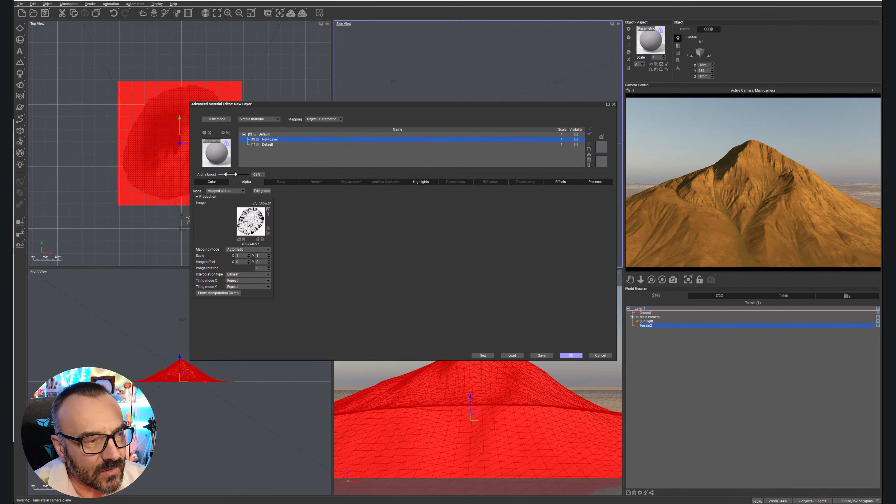
pyautogui.moveTo(235, 174); pyautogui.dragTo(241, 174)
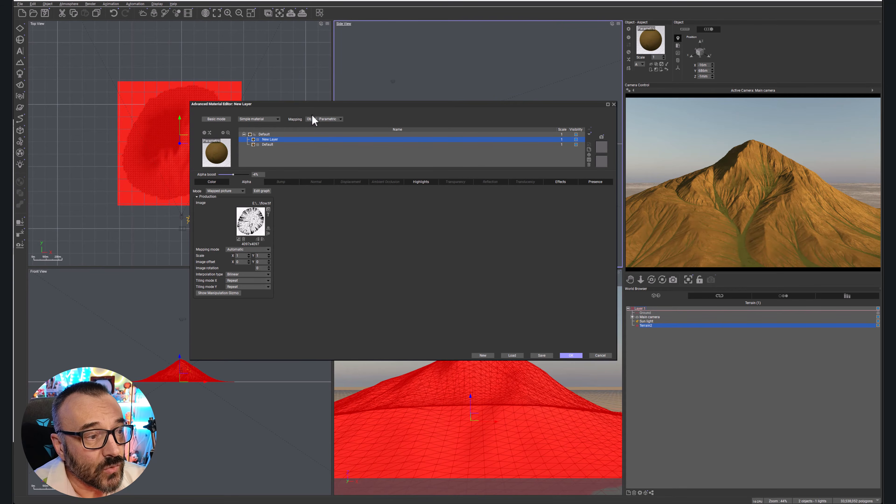
# Step: Add another layer above the flow-masked layer and rename the flow-masked layer to Grass
pyautogui.click(589, 150)
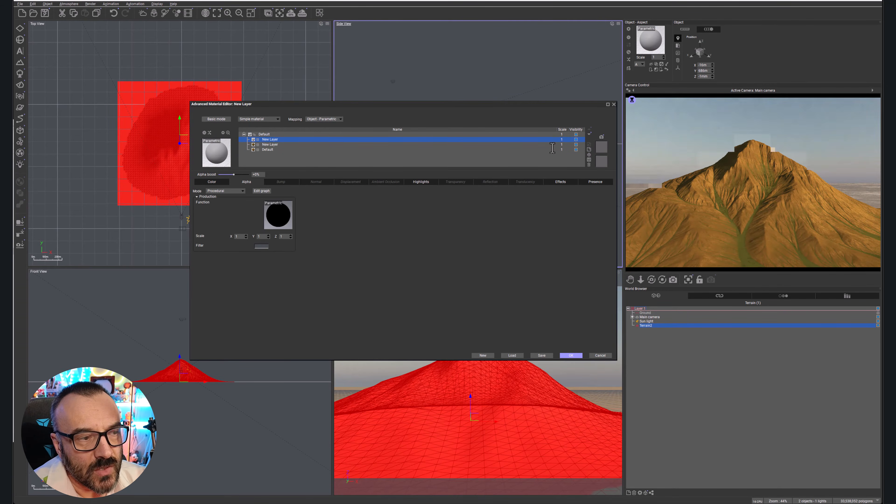
pyautogui.click(274, 145)
pyautogui.click(279, 145)
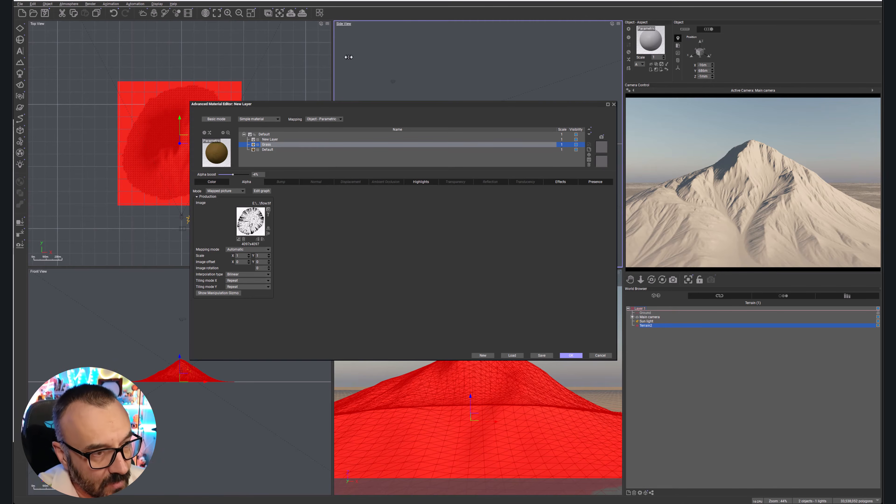
# Step: Set the top new layer's alpha to a mapped picture using deposits.tif
pyautogui.click(278, 140)
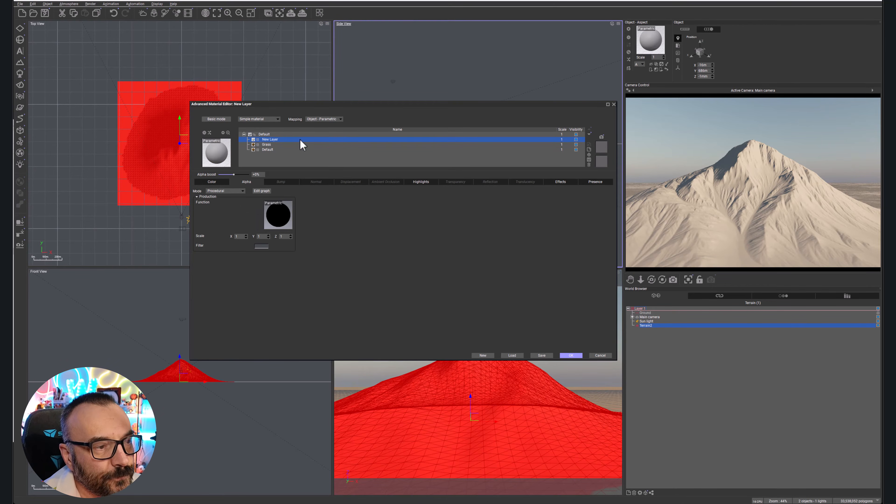
pyautogui.click(238, 191)
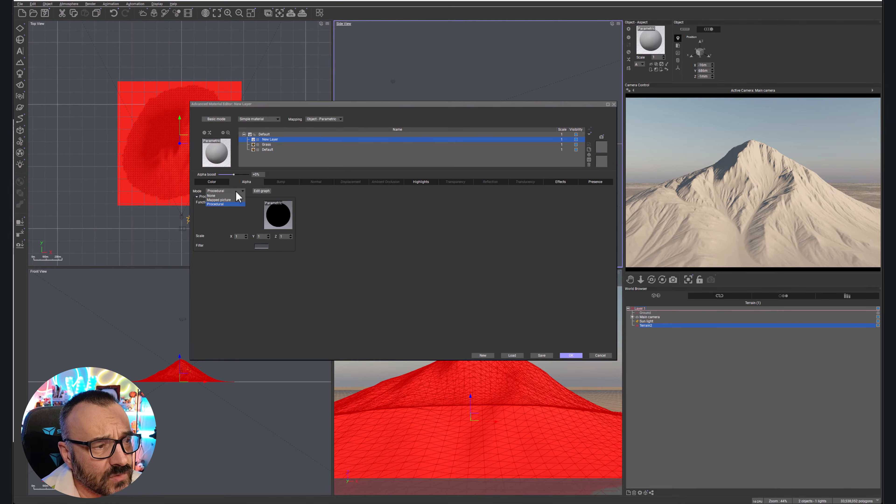
pyautogui.click(217, 200)
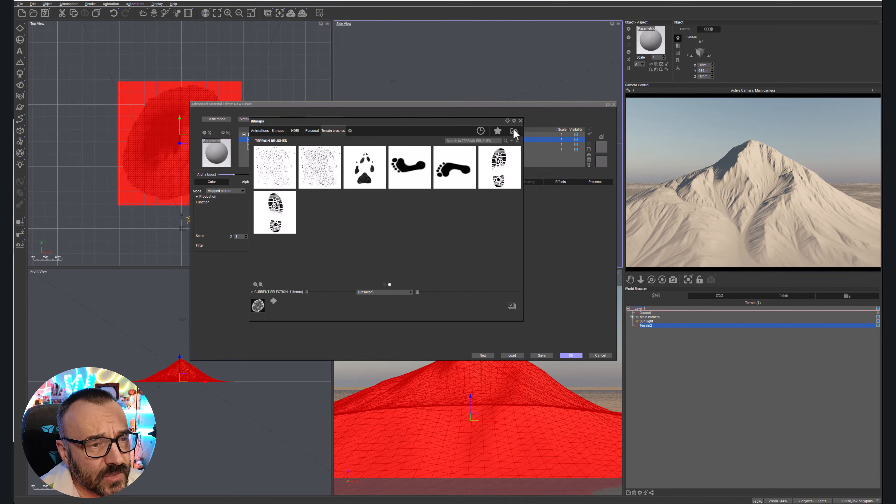
pyautogui.click(514, 133)
pyautogui.click(208, 120)
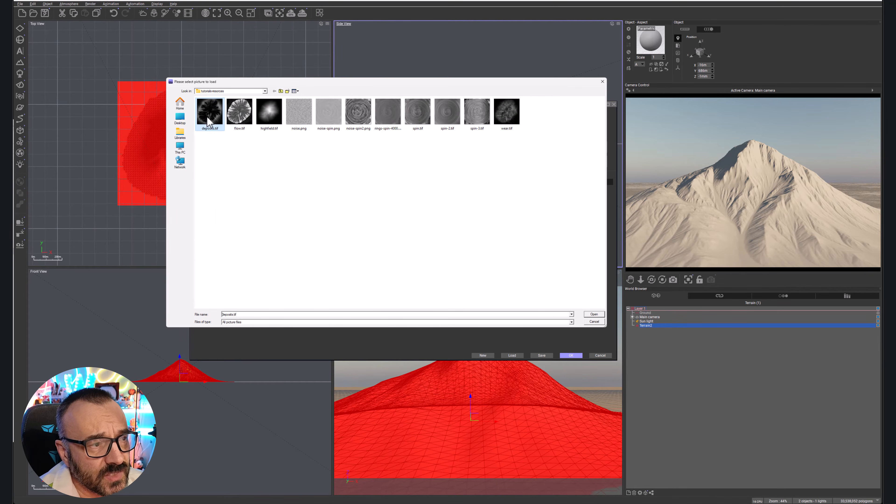
pyautogui.click(593, 314)
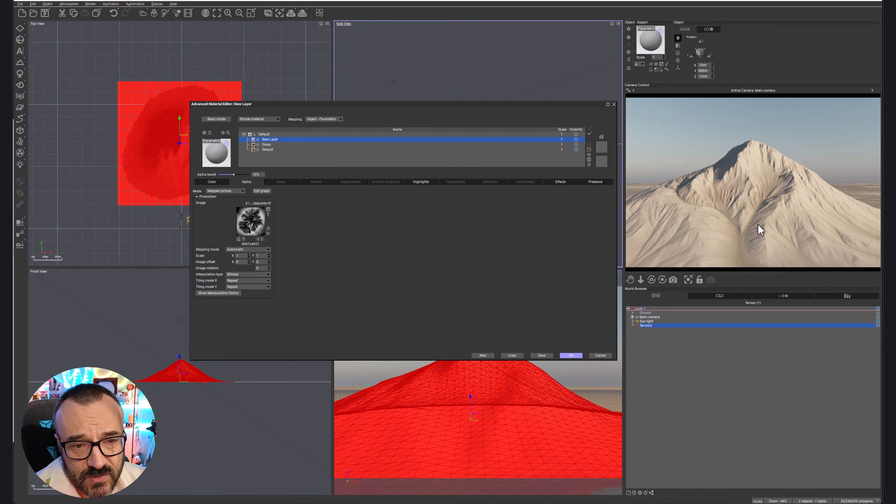
# Step: Invert and restore the deposits image to compare its masking, and pull the main camera back to frame the whole mountain
pyautogui.click(268, 210)
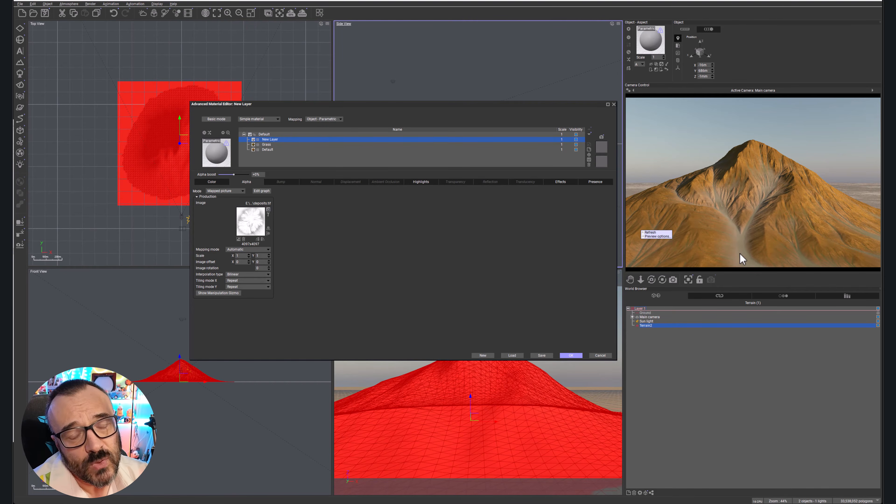
pyautogui.click(268, 210)
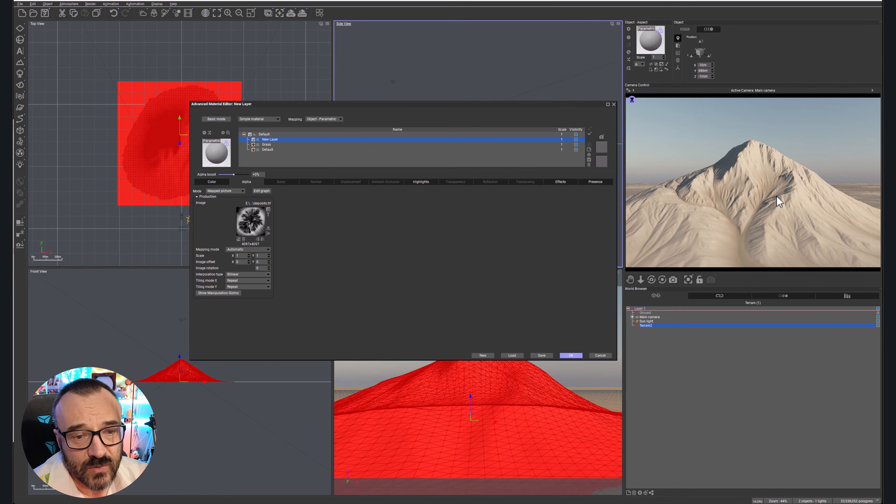
pyautogui.hotkey('ctrl', 'z')
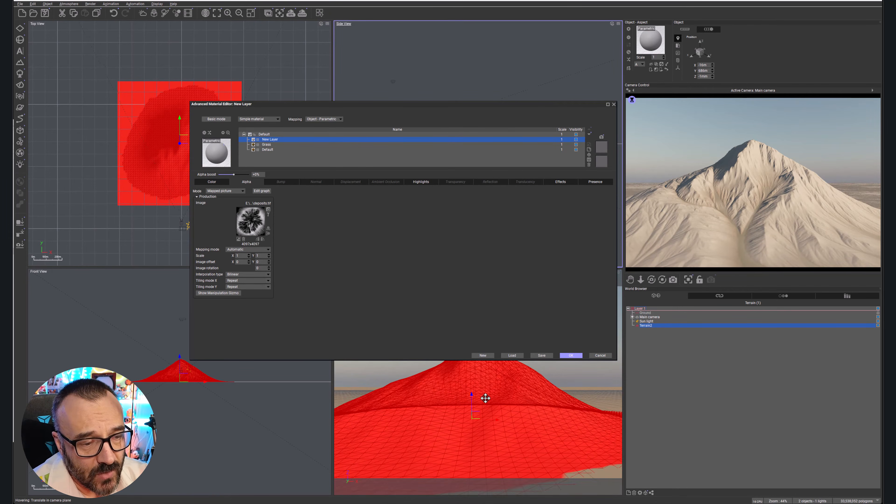
pyautogui.hotkey('ctrl', 'y')
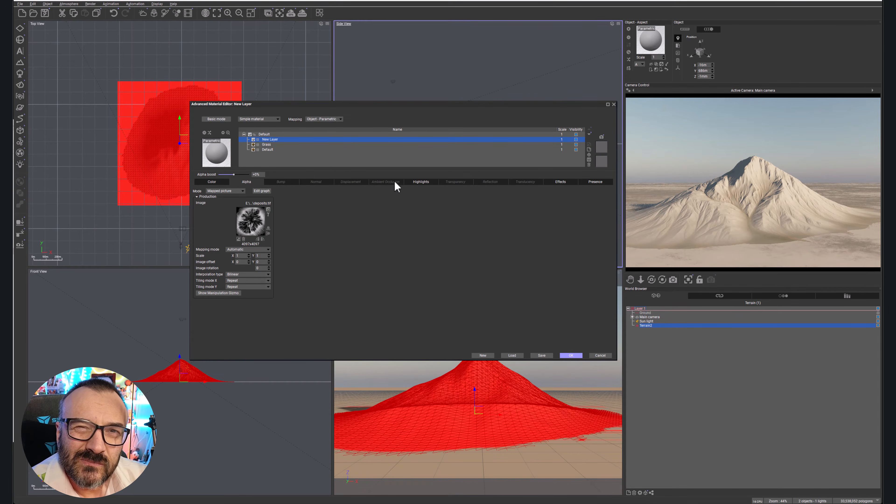
# Step: Switch the deposits-masked layer's color mode to Natural grain
pyautogui.click(211, 182)
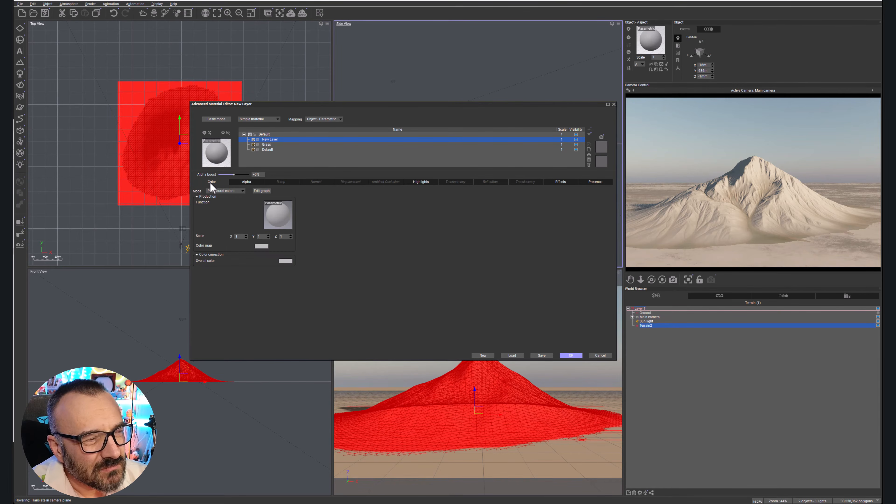
pyautogui.click(240, 191)
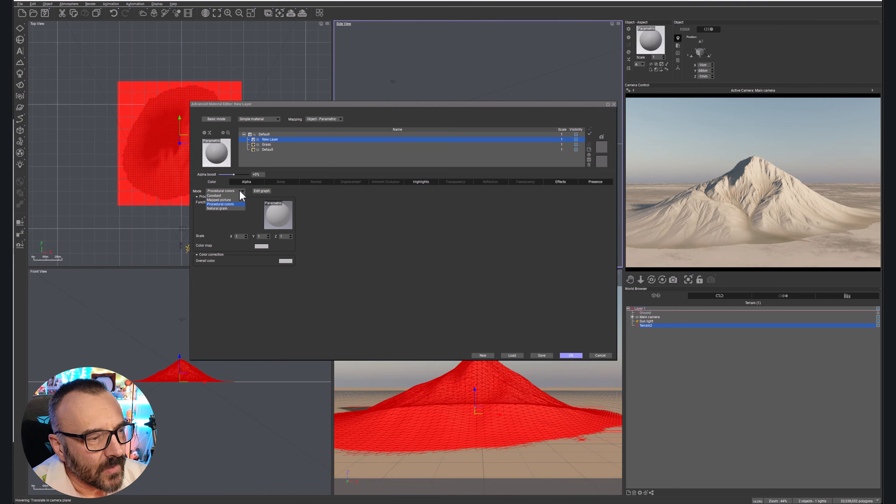
pyautogui.click(229, 207)
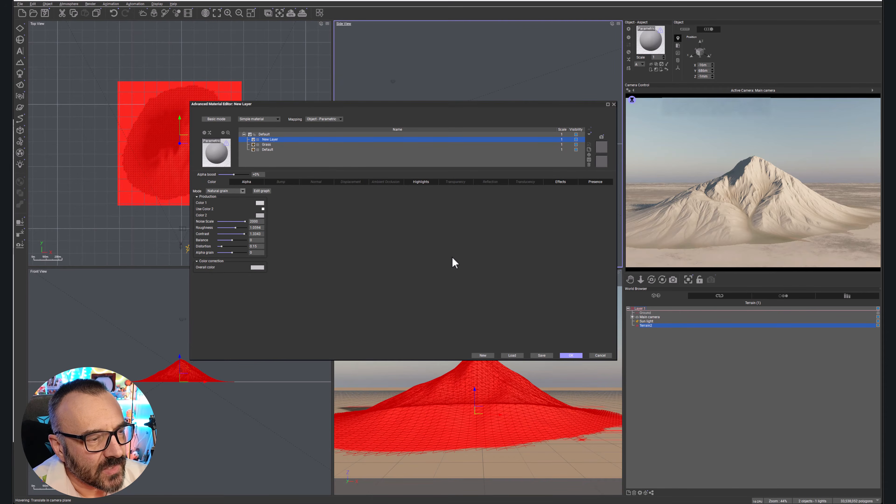
# Step: Highlight the deposits-masked layer's coverage in the preview and invert its deposits.tif alpha image
pyautogui.click(576, 139)
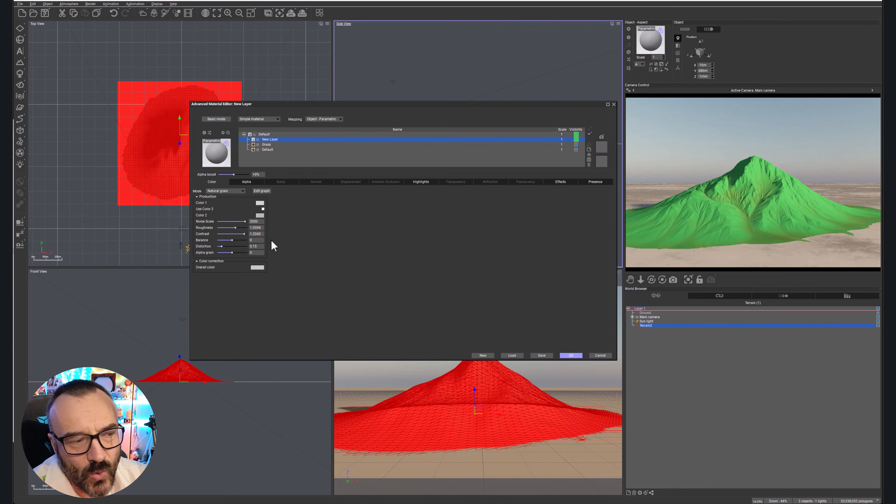
pyautogui.click(247, 181)
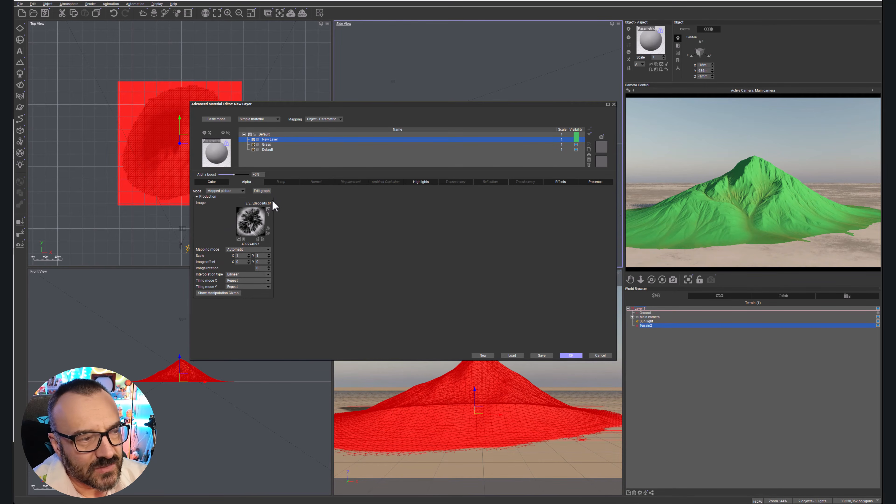
pyautogui.click(268, 211)
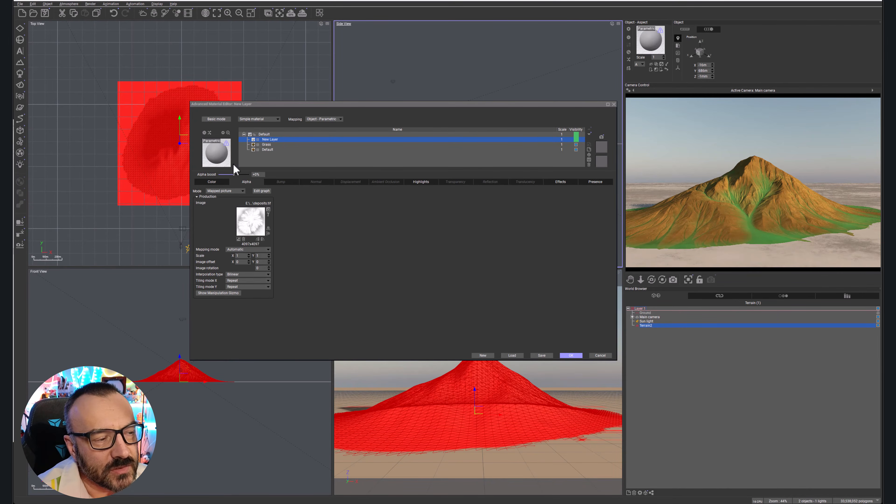
pyautogui.click(219, 161)
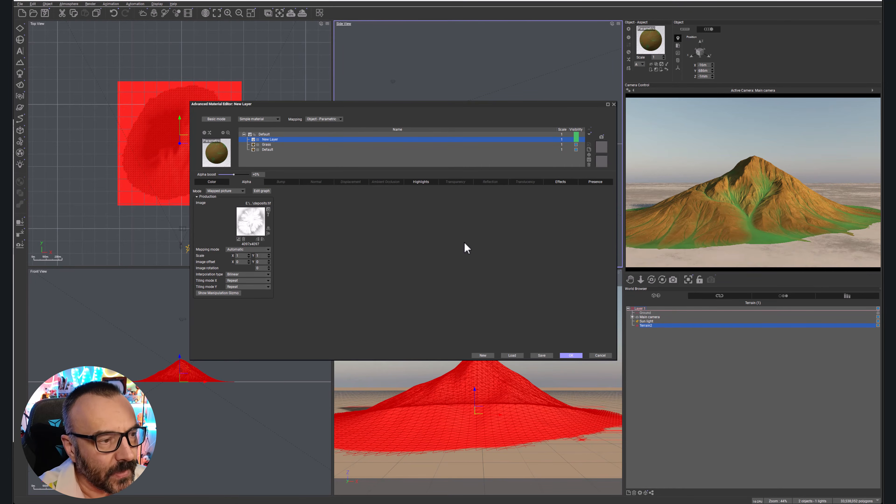
# Step: Rename the deposits-masked layer to sub grass, move it below the Grass layer, and turn off its coverage highlight
pyautogui.doubleClick(272, 140)
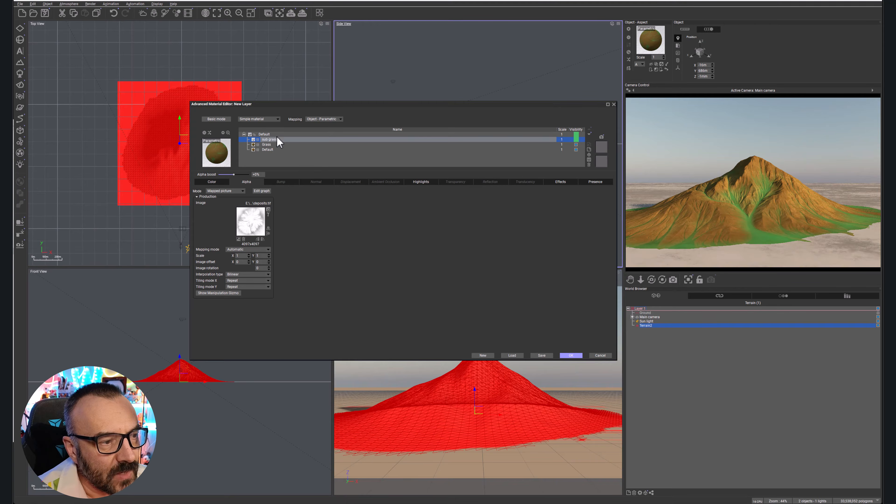
pyautogui.press('Return')
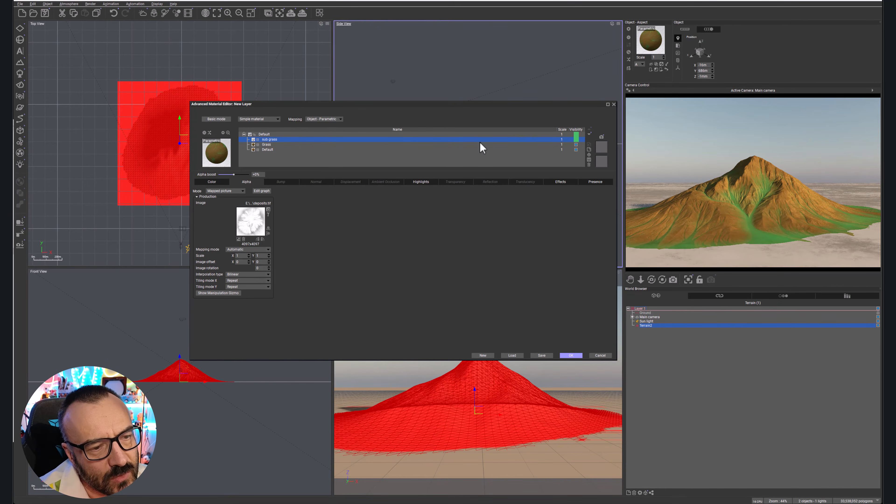
pyautogui.click(588, 135)
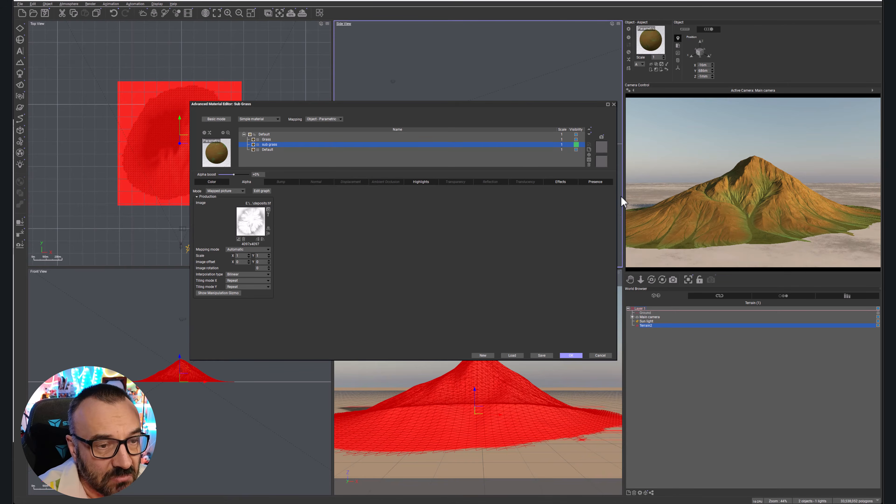
pyautogui.click(576, 144)
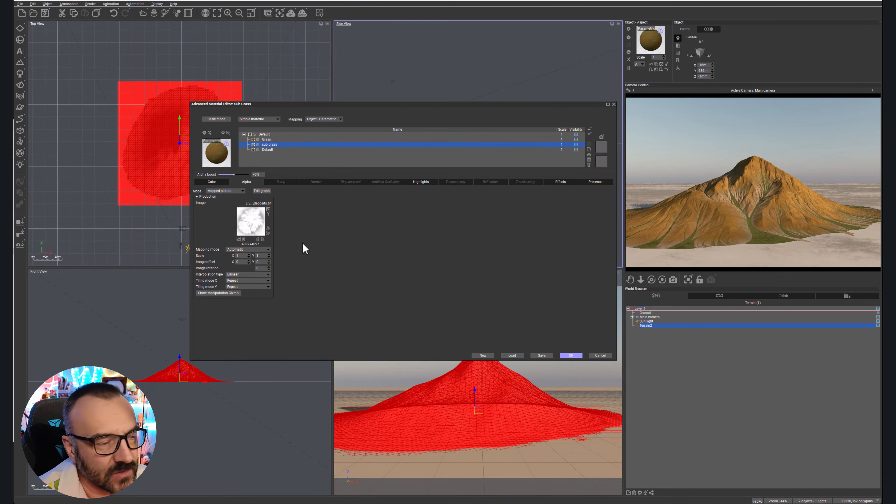
# Step: Set Color 1 of the sub grass layer's Natural grain to a light yellowish green
pyautogui.click(205, 181)
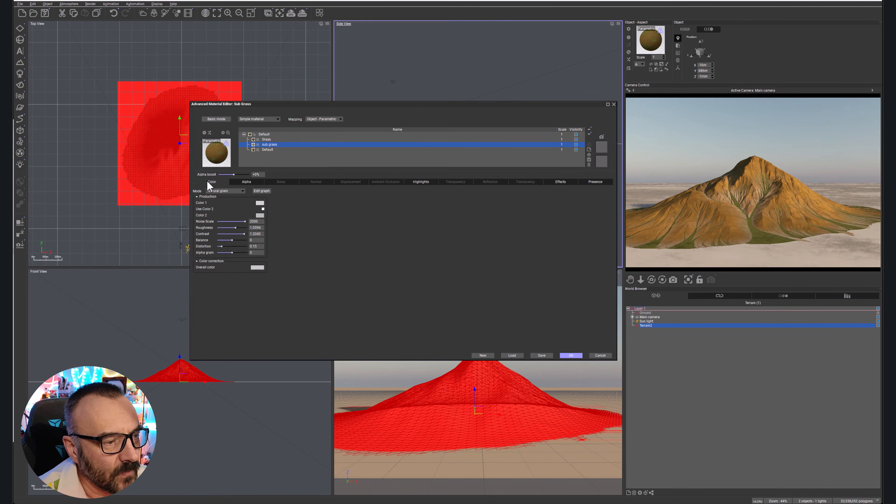
pyautogui.click(259, 202)
pyautogui.moveTo(275, 198); pyautogui.dragTo(278, 176)
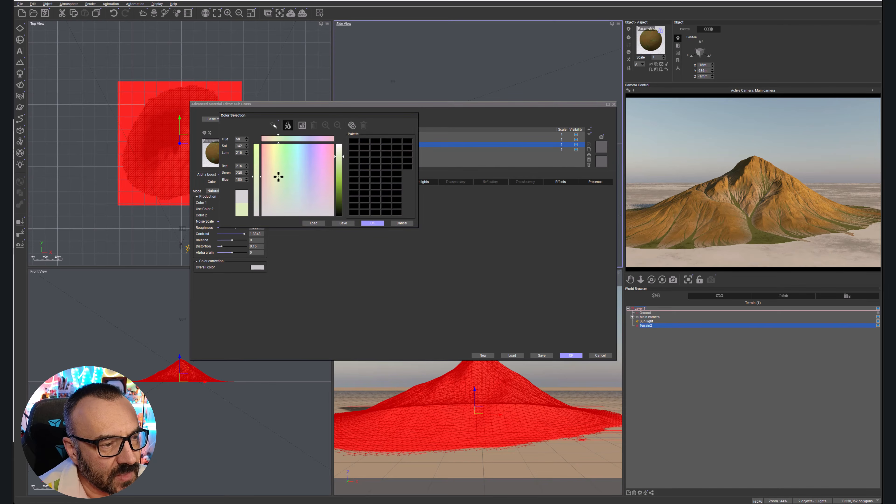
pyautogui.moveTo(339, 158); pyautogui.dragTo(339, 174)
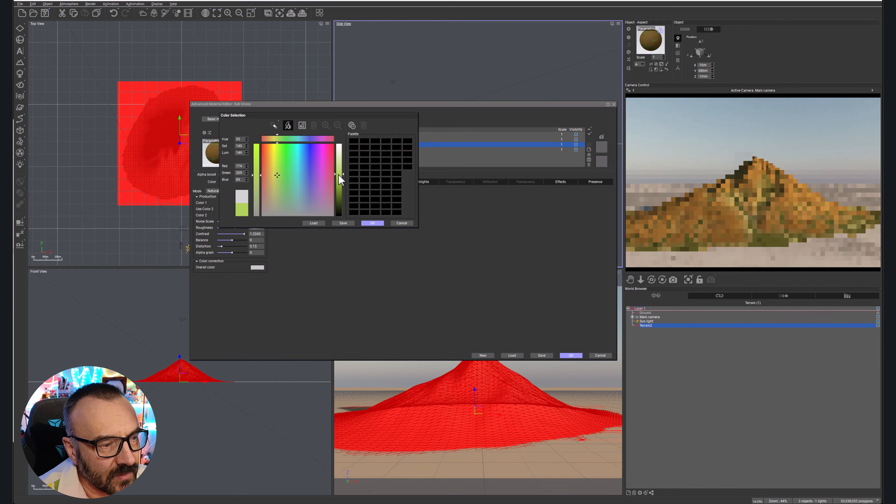
pyautogui.click(372, 223)
# Step: Set Color 2 of the sub grass layer's grain to a dark, muted green
pyautogui.click(259, 215)
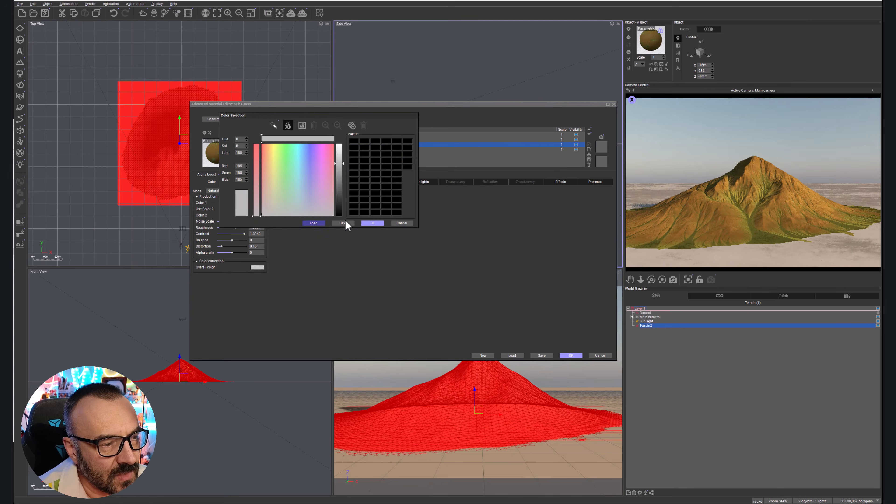
pyautogui.click(279, 203)
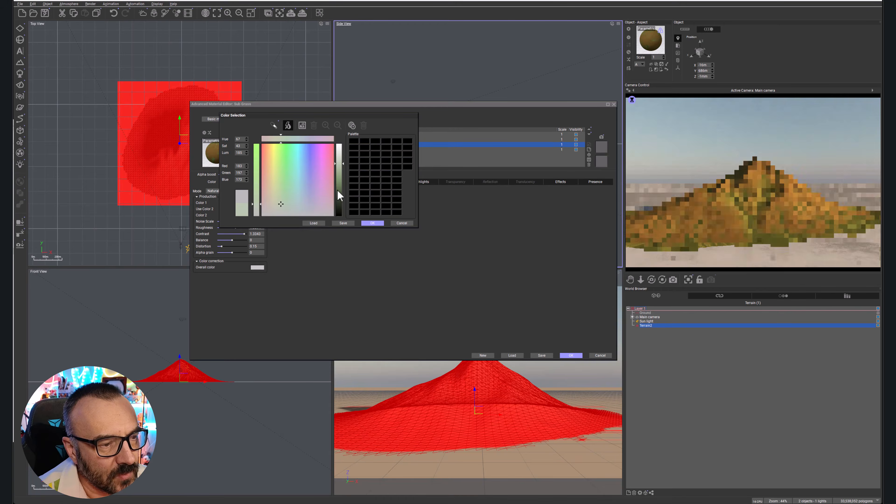
pyautogui.click(341, 203)
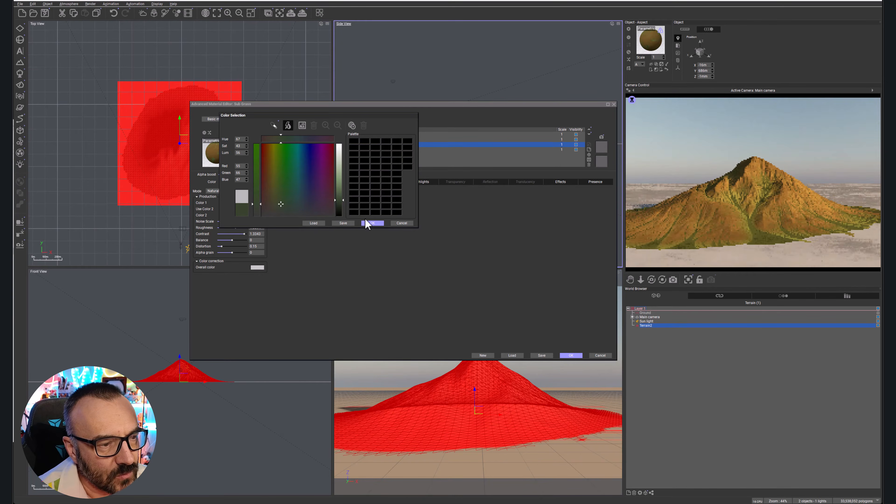
pyautogui.click(371, 223)
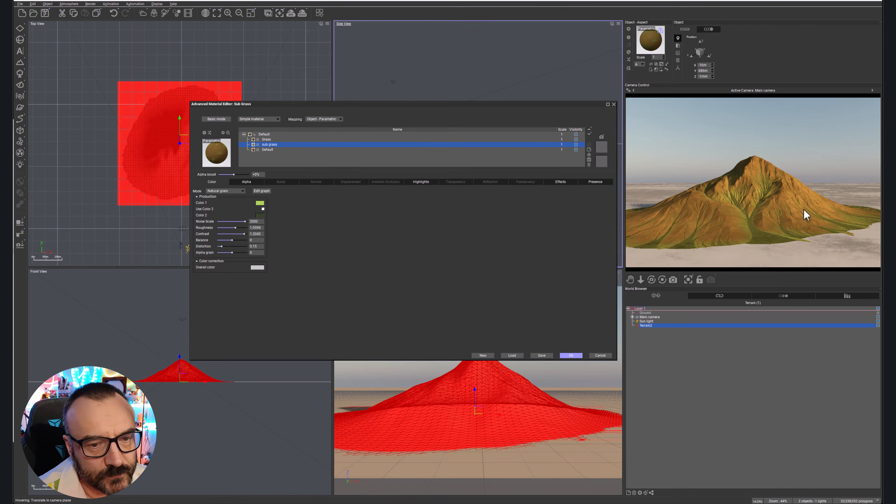
pyautogui.click(771, 233)
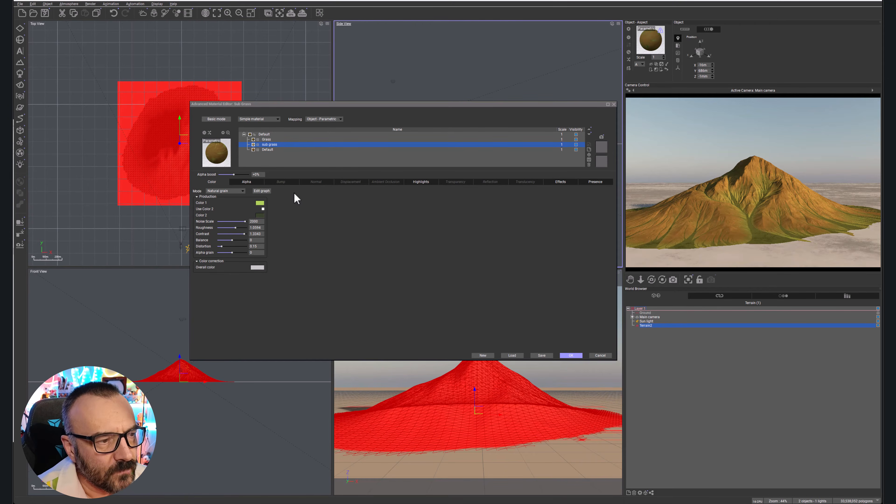
# Step: Store the brown Default sublayer in the material editor's first temporary slot and accept the terrain material
pyautogui.click(276, 151)
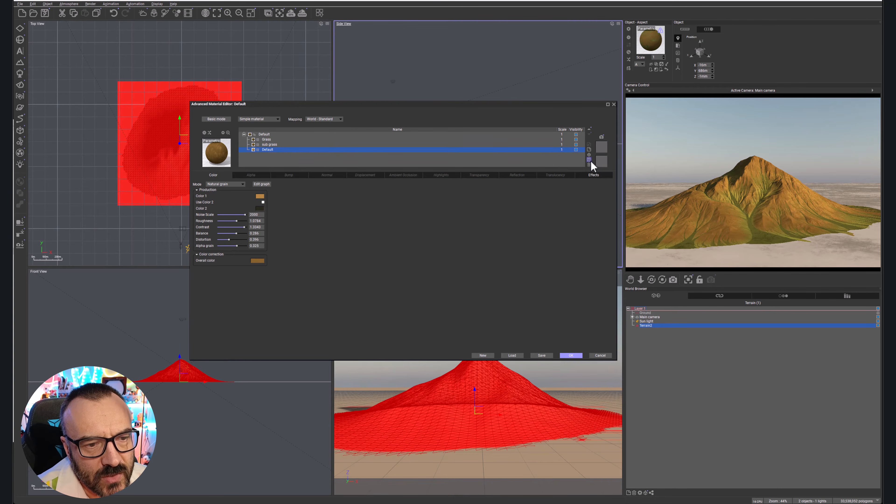
pyautogui.click(602, 138)
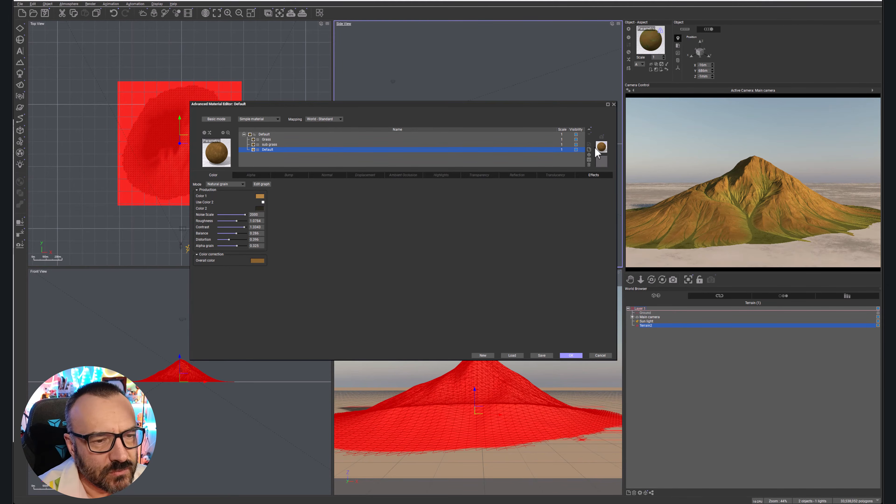
pyautogui.click(571, 355)
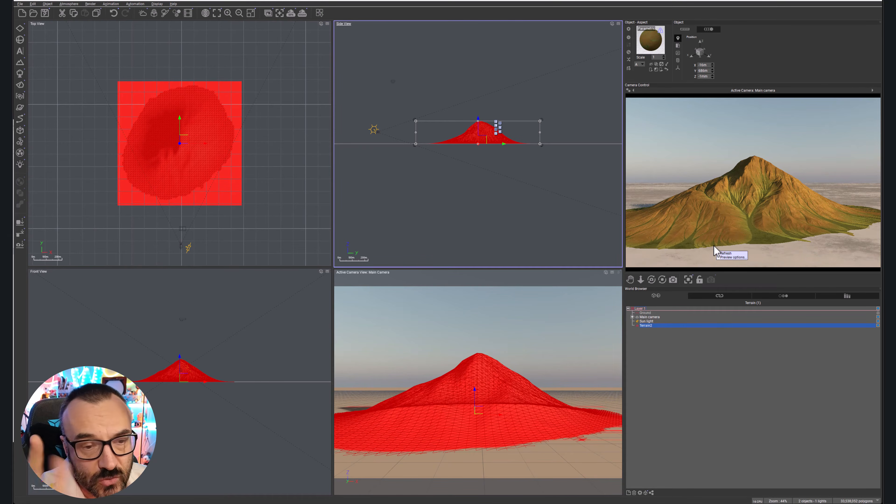
# Step: Apply the stored brown Default material to the Ground plane
pyautogui.click(649, 312)
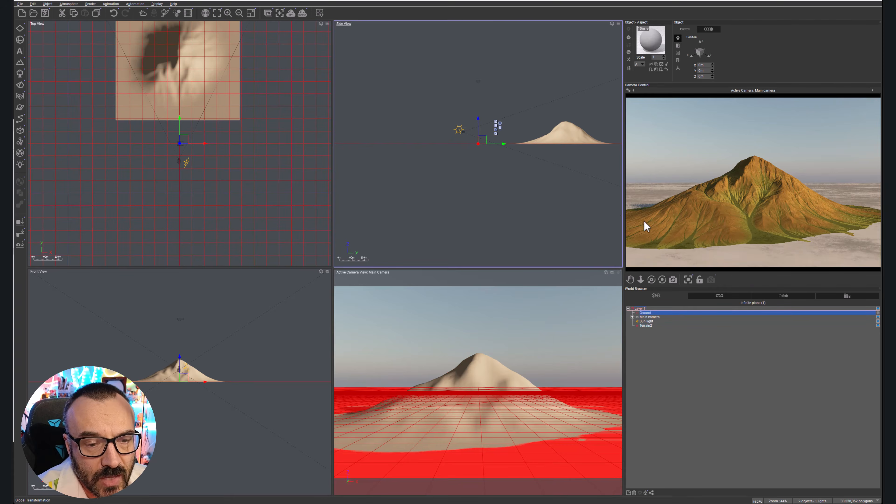
pyautogui.doubleClick(654, 42)
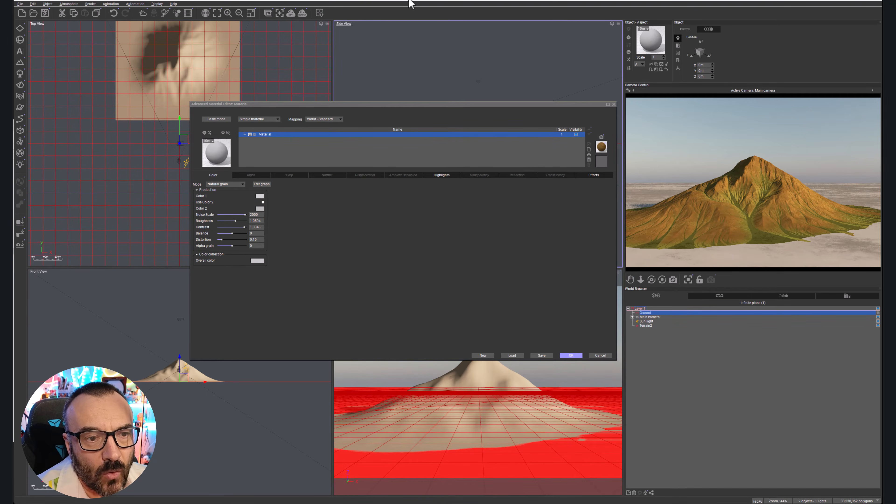
pyautogui.click(601, 149)
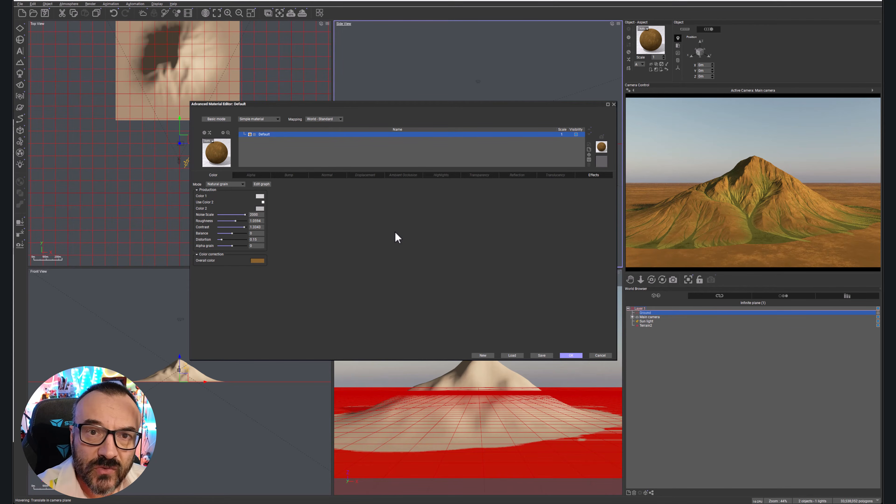
pyautogui.click(565, 355)
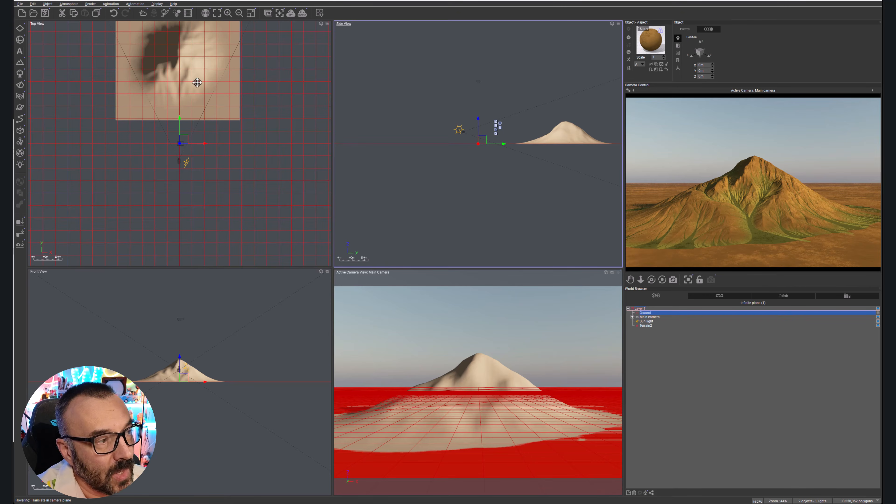
# Step: Add a sea plane to the scene
pyautogui.click(20, 28)
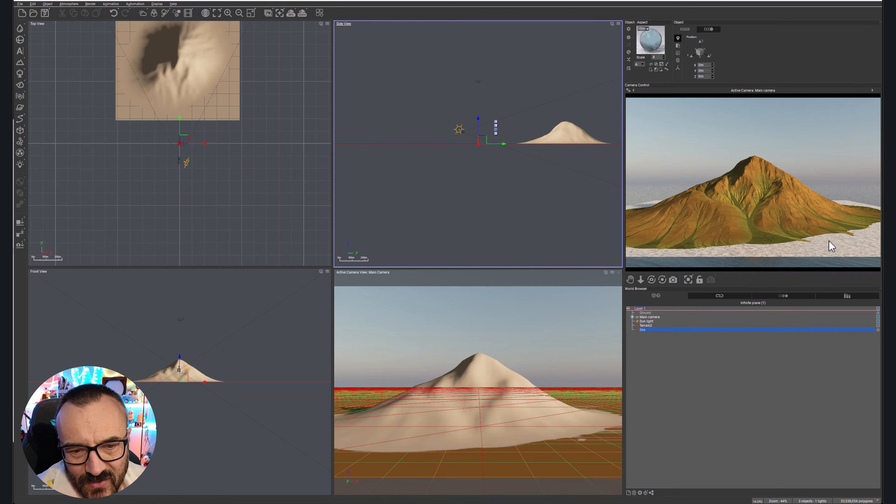
pyautogui.rightClick(814, 246)
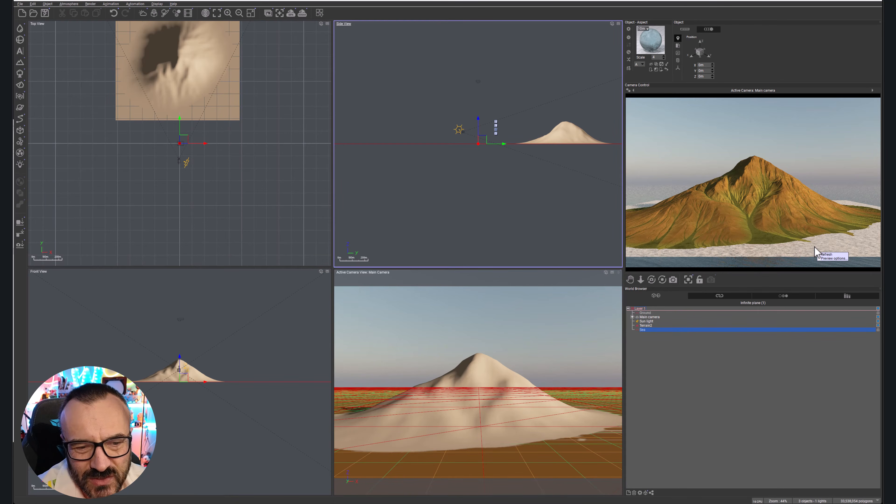
pyautogui.click(649, 194)
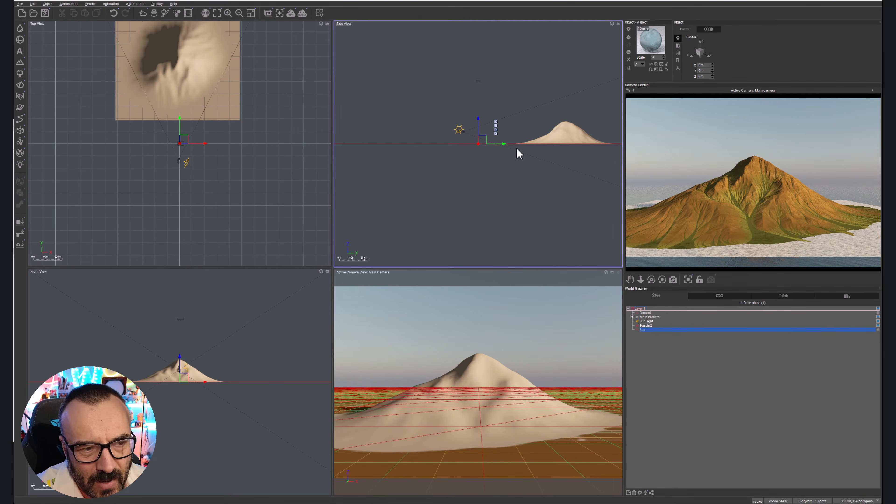
# Step: Shift the sea plane along Y to the mountain's foot and raise its surface to about 4.94 m
pyautogui.scroll(3, 494, 138)
pyautogui.scroll(3, 493, 137)
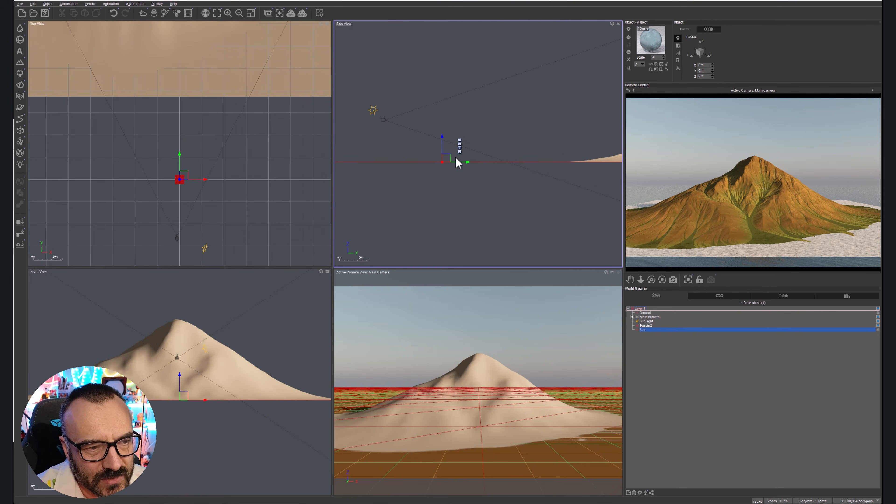
pyautogui.moveTo(472, 162); pyautogui.dragTo(593, 167)
pyautogui.moveTo(592, 187); pyautogui.dragTo(450, 196, button='right')
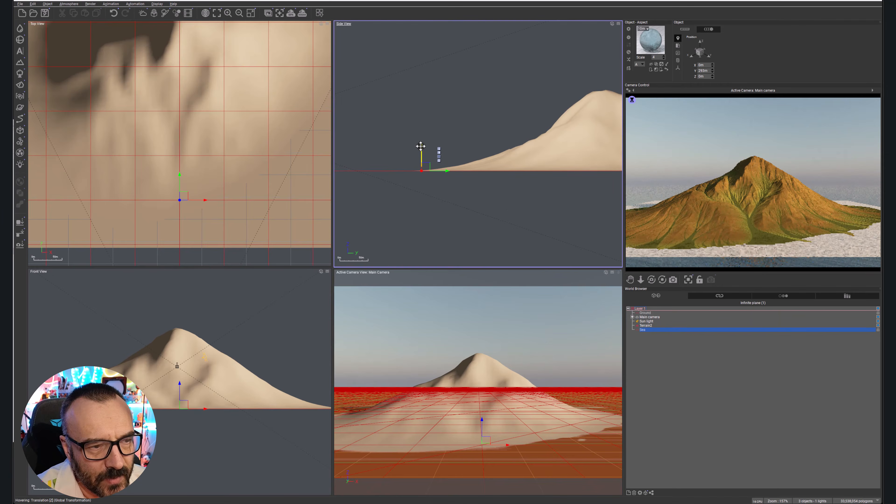
pyautogui.moveTo(421, 148); pyautogui.dragTo(422, 141)
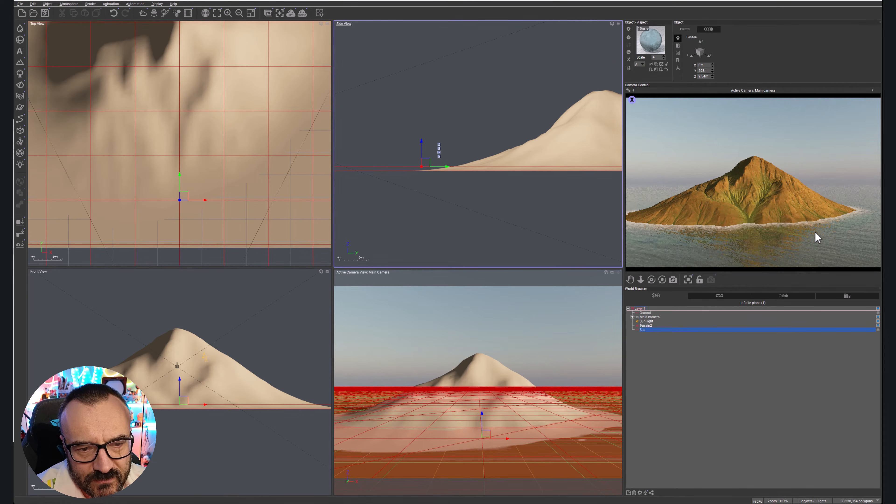
pyautogui.scroll(3, 415, 157)
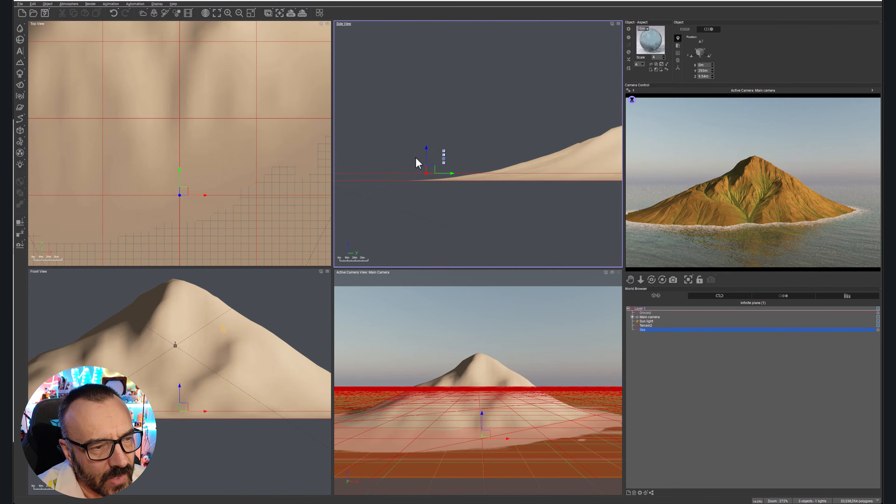
pyautogui.moveTo(427, 150); pyautogui.dragTo(427, 155)
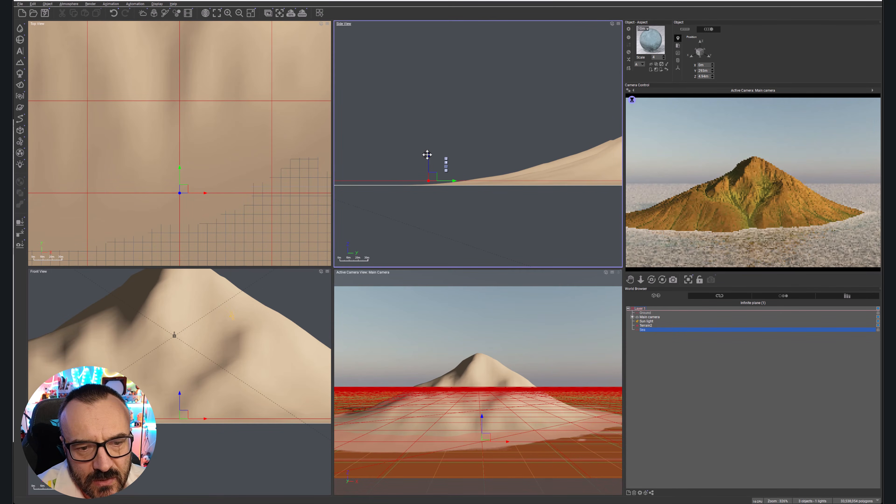
pyautogui.rightClick(780, 238)
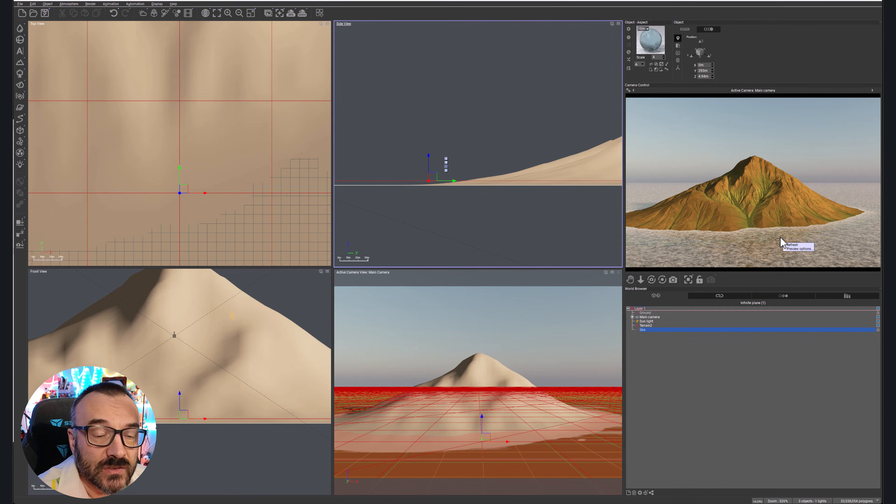
# Step: Turn off the sea's global wave control and set its foam along coasts to 4.8 m typical depth and about 52% amount
pyautogui.doubleClick(653, 38)
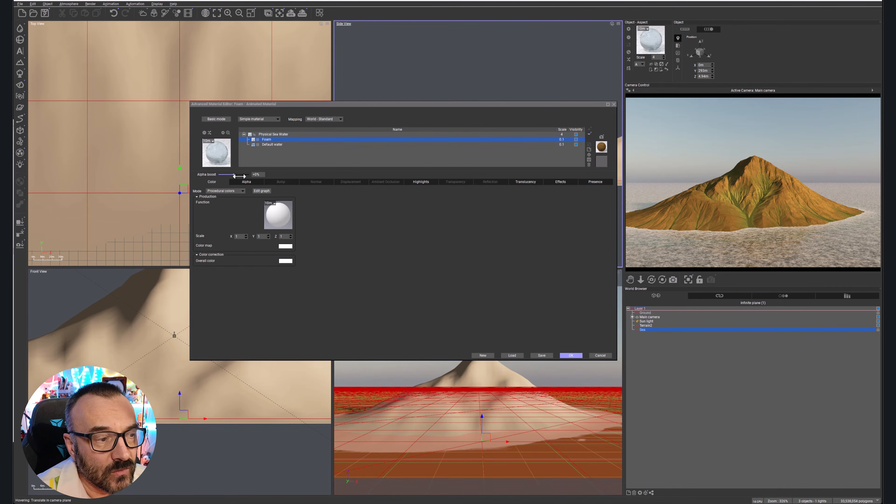
pyautogui.click(600, 355)
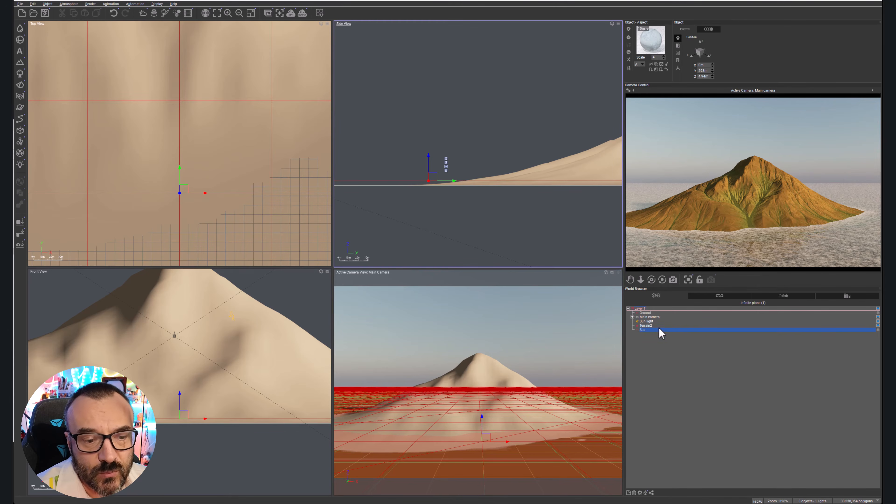
pyautogui.doubleClick(640, 329)
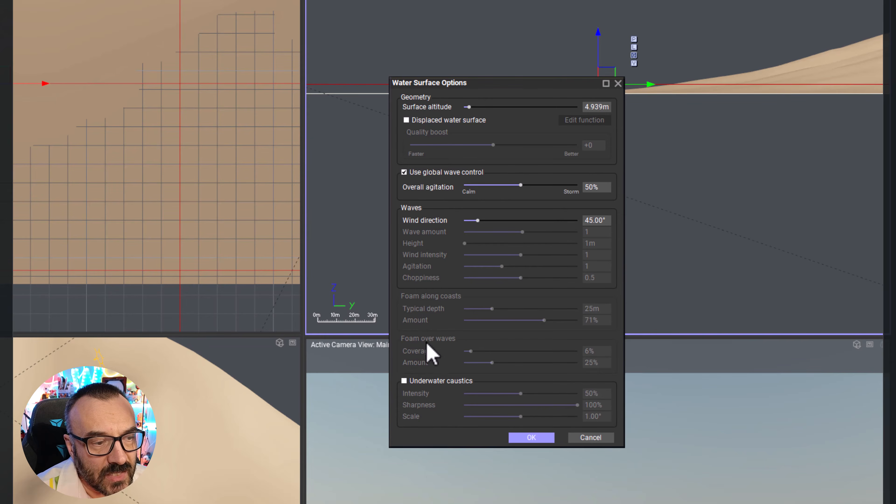
pyautogui.click(405, 173)
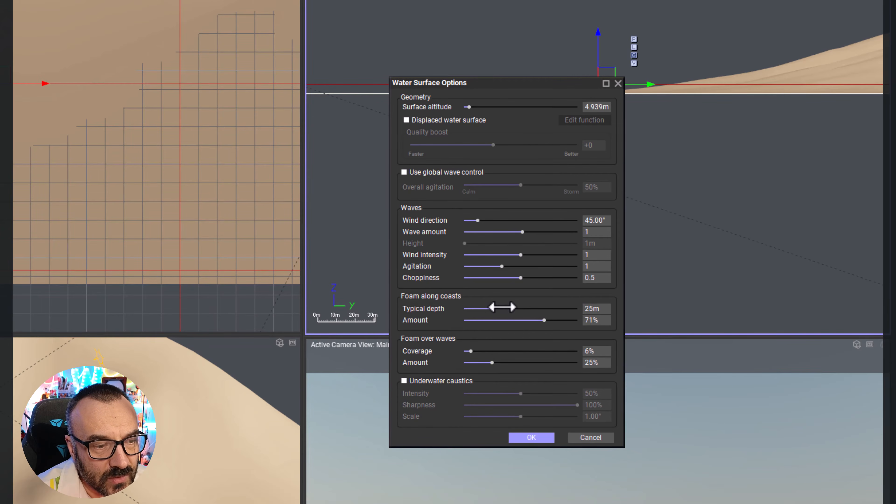
pyautogui.moveTo(501, 307); pyautogui.dragTo(479, 310)
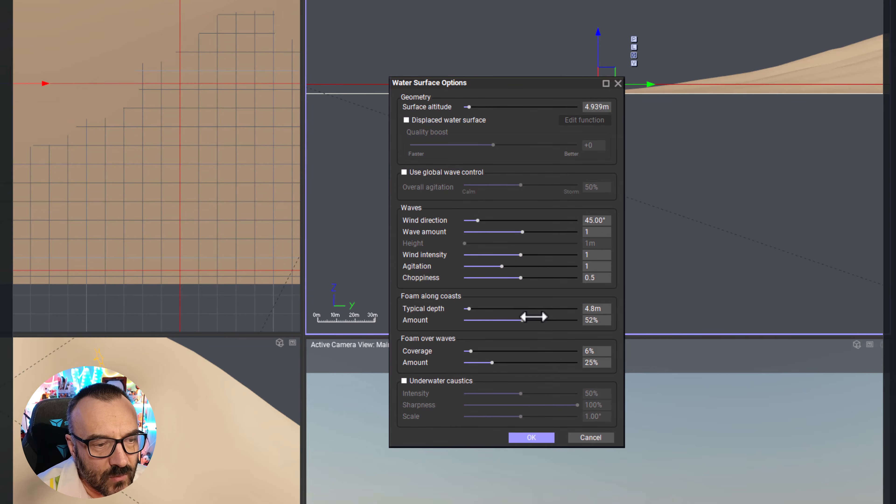
pyautogui.moveTo(533, 317); pyautogui.dragTo(528, 317)
pyautogui.click(540, 438)
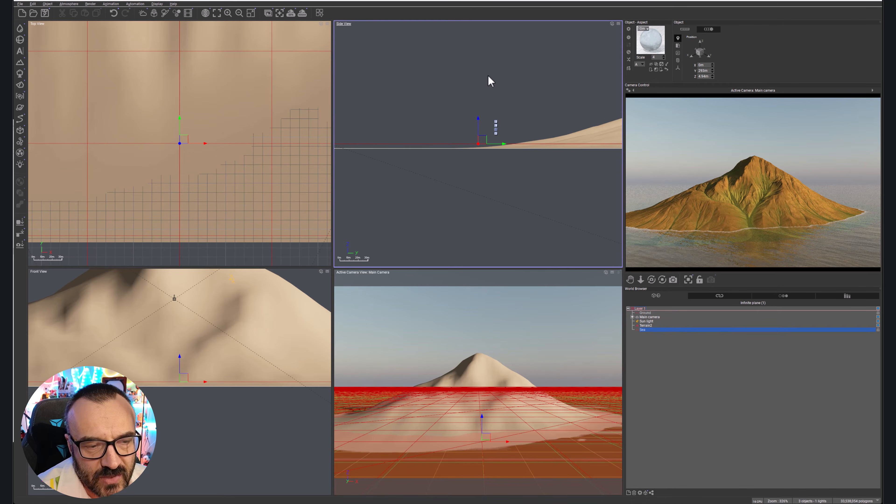
# Step: Lower the sea plane to a height of about 1.36 m
pyautogui.scroll(5, 462, 123)
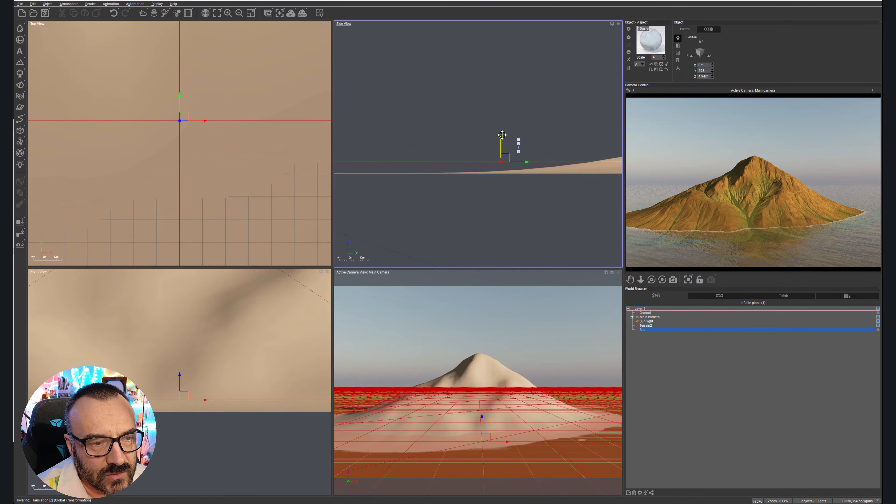
pyautogui.moveTo(502, 135); pyautogui.dragTo(502, 142)
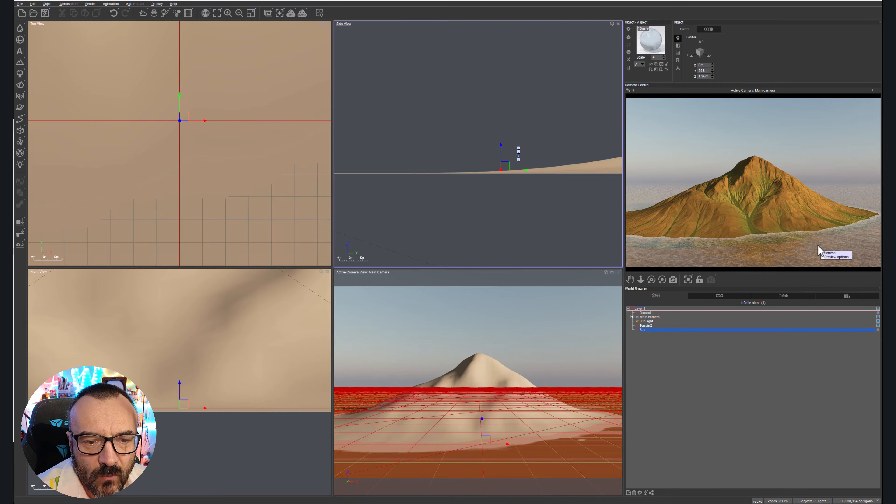
pyautogui.scroll(1, 503, 168)
pyautogui.scroll(1, 503, 168)
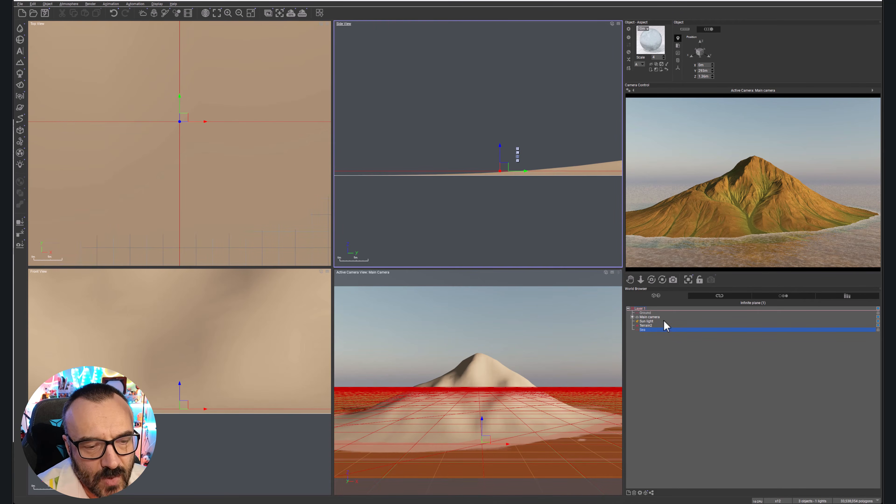
# Step: Try raising the mountain terrain to a height of about 37 cm and dropping it onto the surface beneath it
pyautogui.click(648, 325)
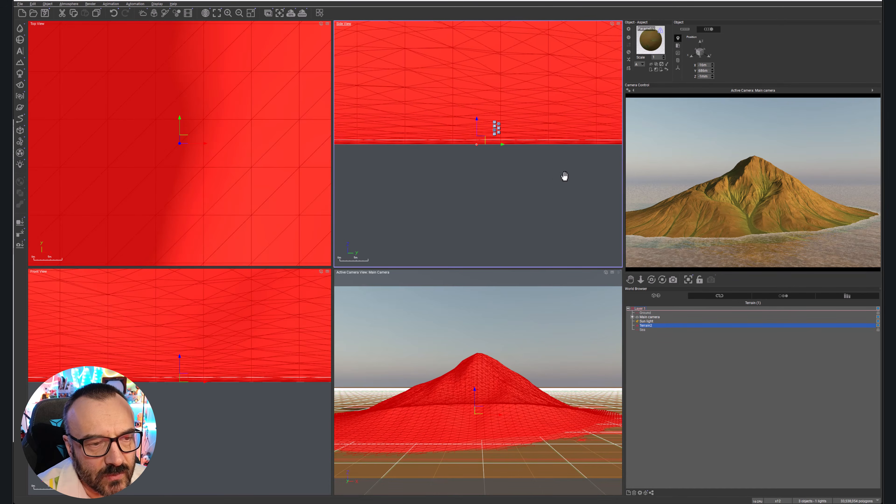
pyautogui.scroll(-7, 529, 232)
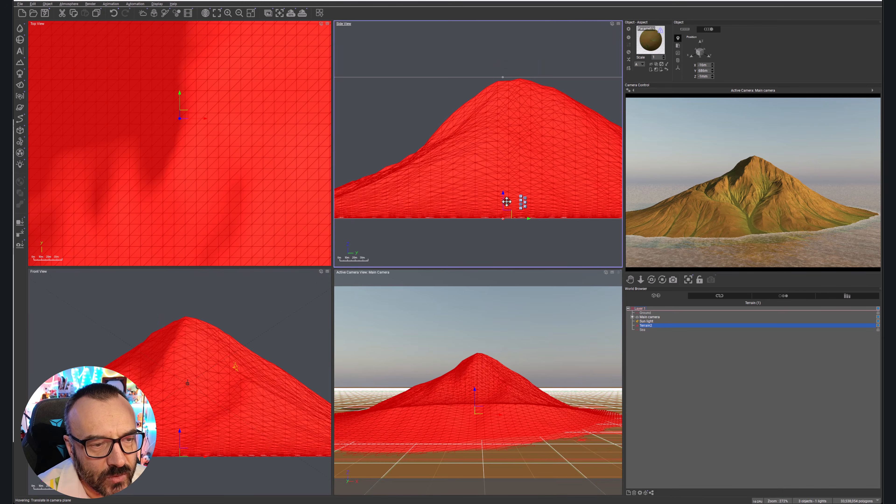
pyautogui.moveTo(500, 194); pyautogui.dragTo(502, 194)
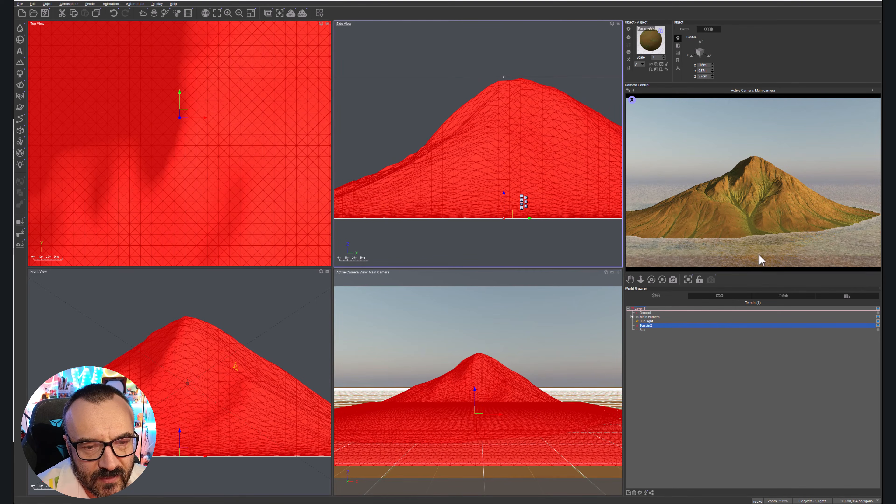
pyautogui.moveTo(417, 221); pyautogui.dragTo(482, 191, button='middle')
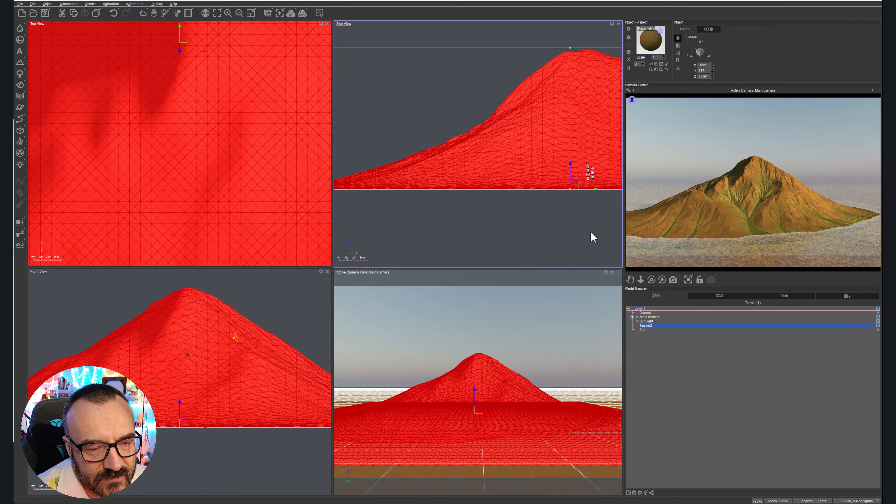
pyautogui.click(19, 223)
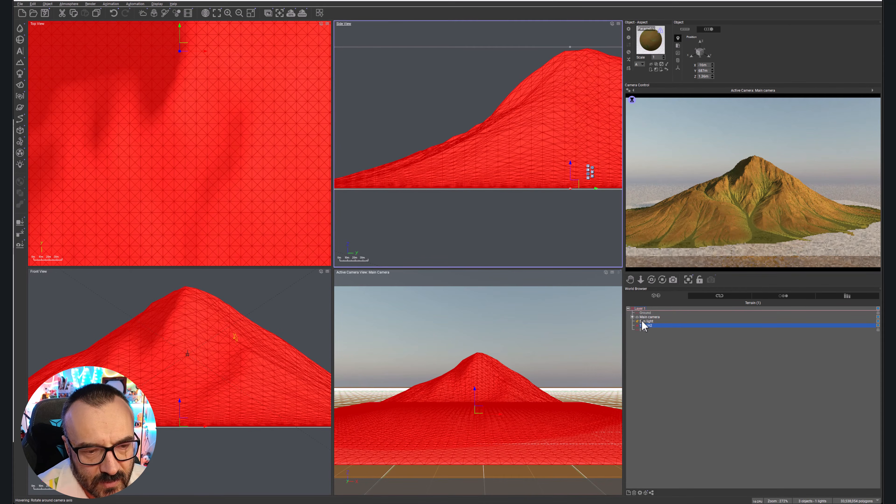
# Step: Lower the mountain terrain to about -1.1 cm so its base sits just below ground level
pyautogui.scroll(3, 512, 183)
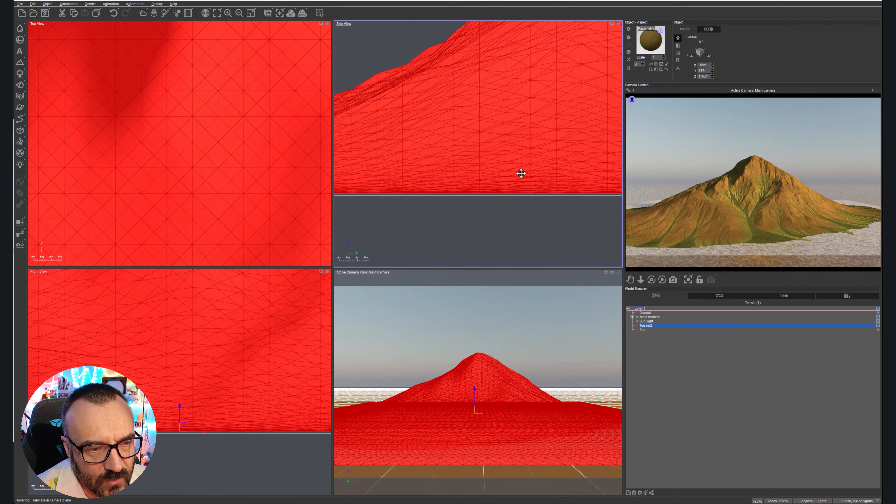
pyautogui.moveTo(526, 163); pyautogui.dragTo(397, 134, button='middle')
pyautogui.scroll(4, 376, 152)
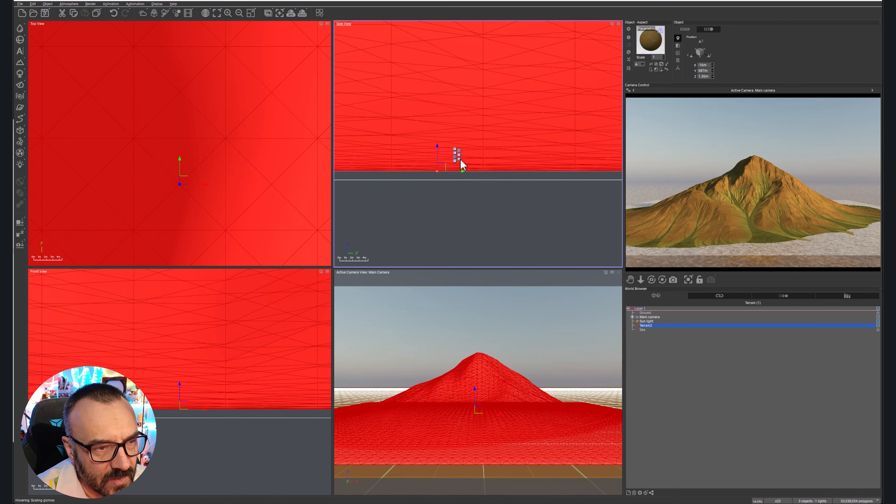
pyautogui.scroll(1, 450, 155)
pyautogui.moveTo(434, 150); pyautogui.dragTo(433, 161)
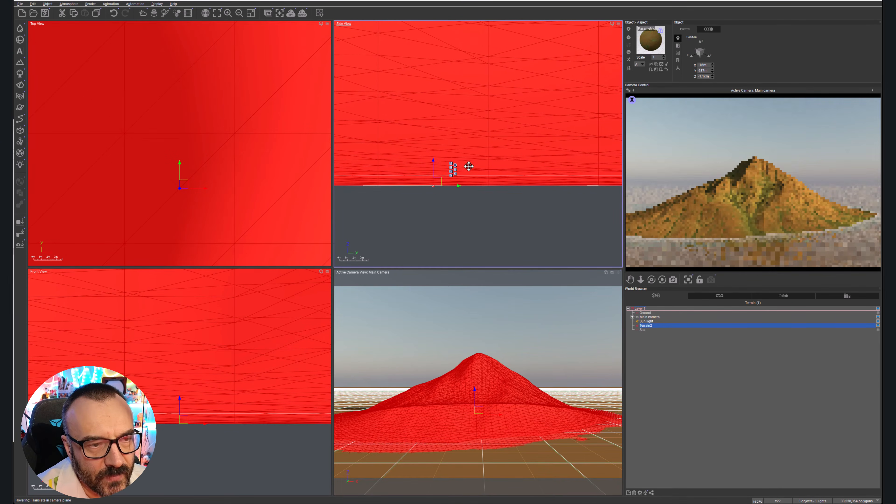
pyautogui.click(704, 76)
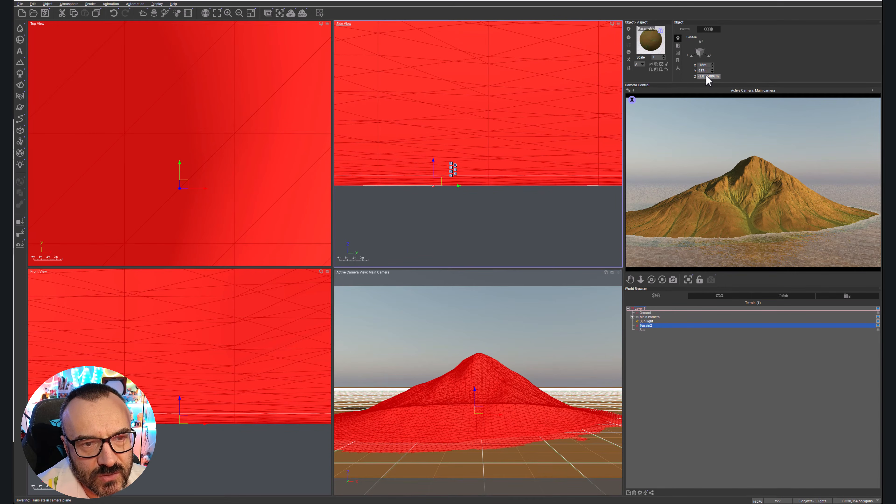
pyautogui.press('Return')
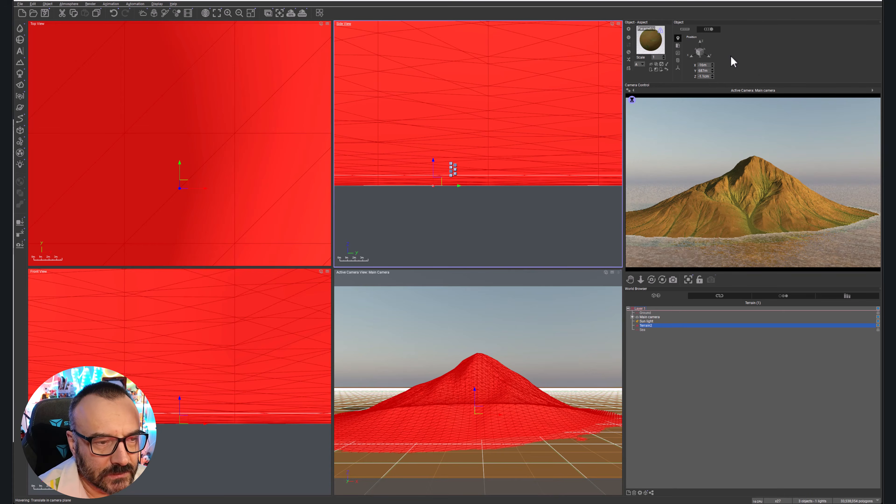
# Step: Raise the sea plane to a height of about 3.3 m at the mountain's foot
pyautogui.moveTo(434, 240); pyautogui.dragTo(582, 253, button='right')
pyautogui.click(647, 330)
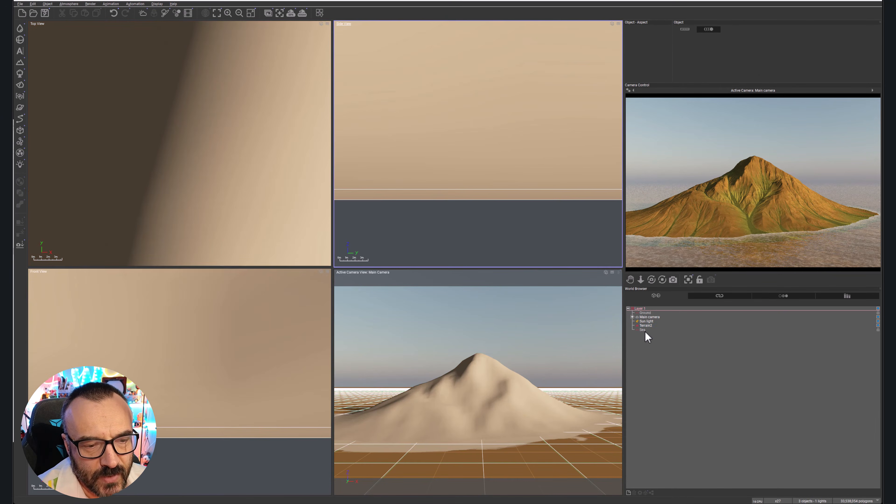
pyautogui.moveTo(459, 148); pyautogui.dragTo(516, 181, button='right')
pyautogui.click(536, 156)
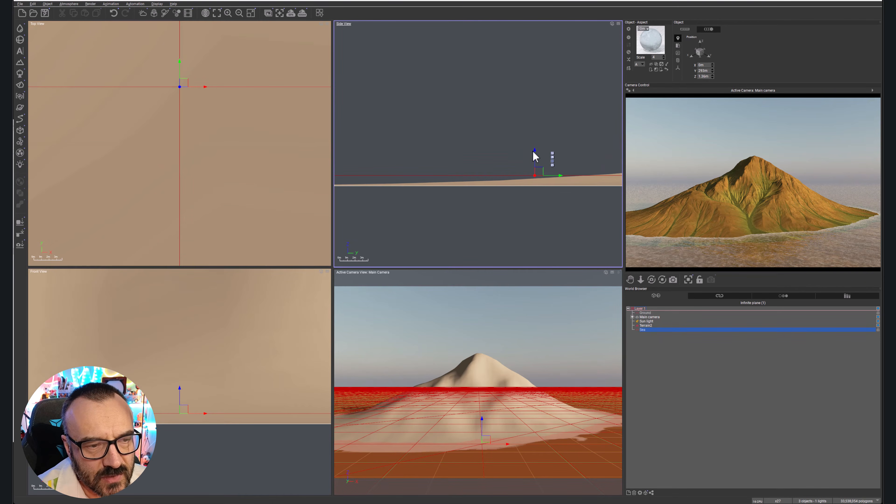
pyautogui.click(645, 325)
pyautogui.click(642, 329)
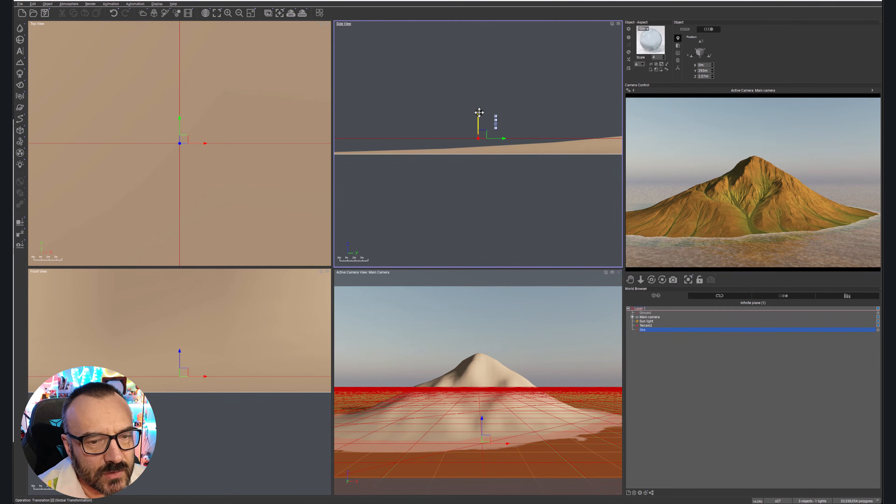
pyautogui.moveTo(478, 112); pyautogui.dragTo(479, 109)
pyautogui.moveTo(479, 107); pyautogui.dragTo(479, 103)
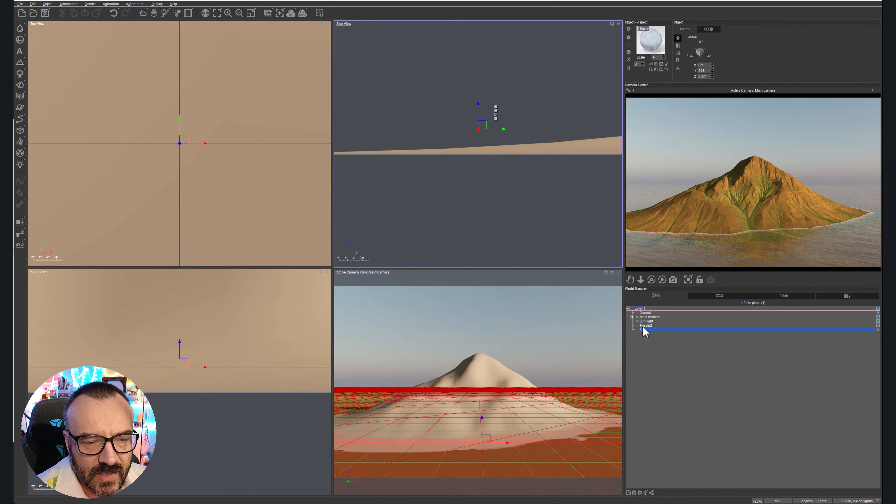
# Step: Change Color 1 of the ground plane's natural grain material to a very dark green
pyautogui.click(649, 313)
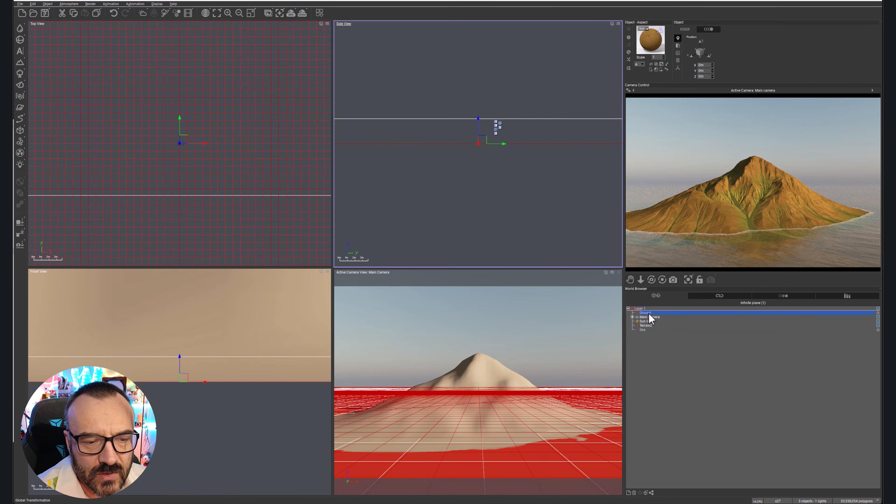
pyautogui.doubleClick(641, 36)
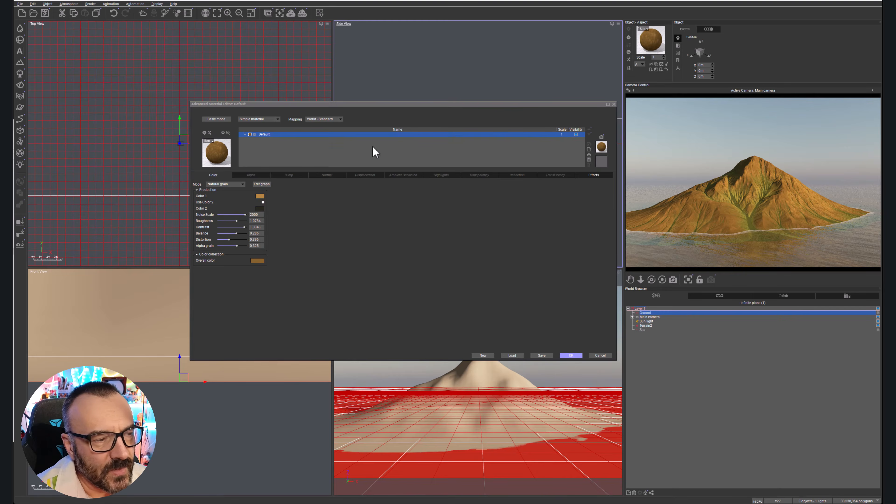
pyautogui.click(260, 196)
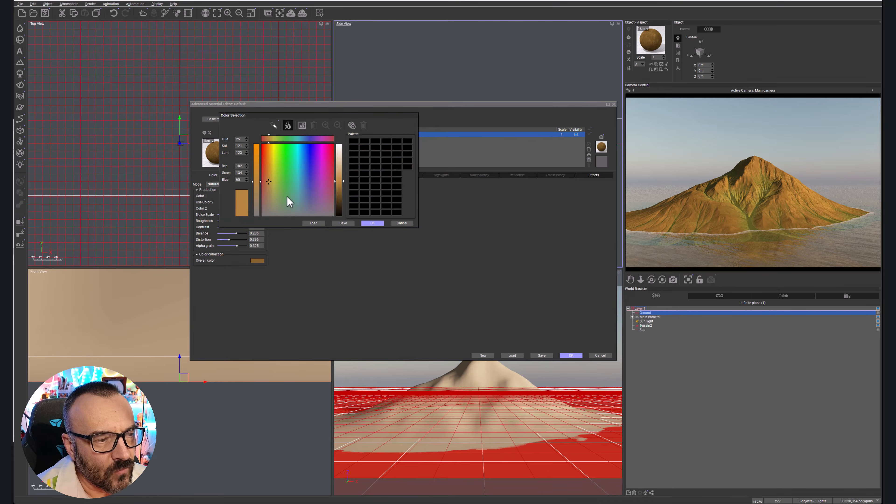
pyautogui.click(281, 205)
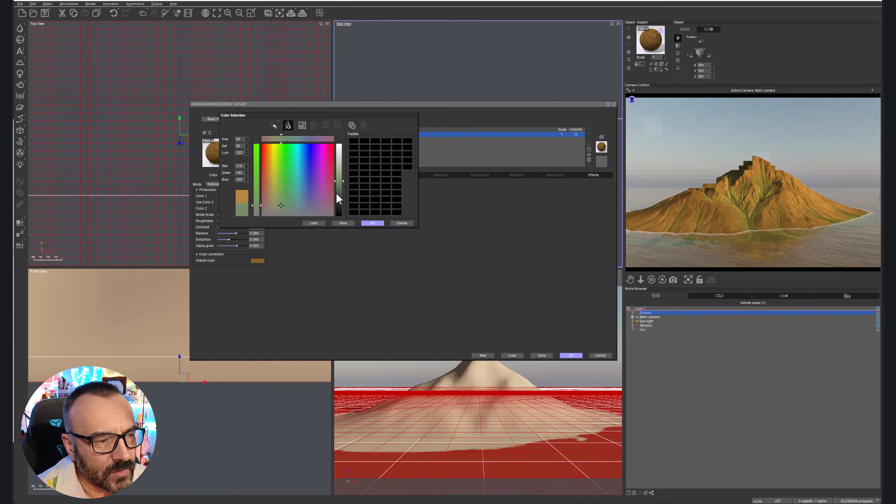
pyautogui.click(338, 193)
pyautogui.click(367, 222)
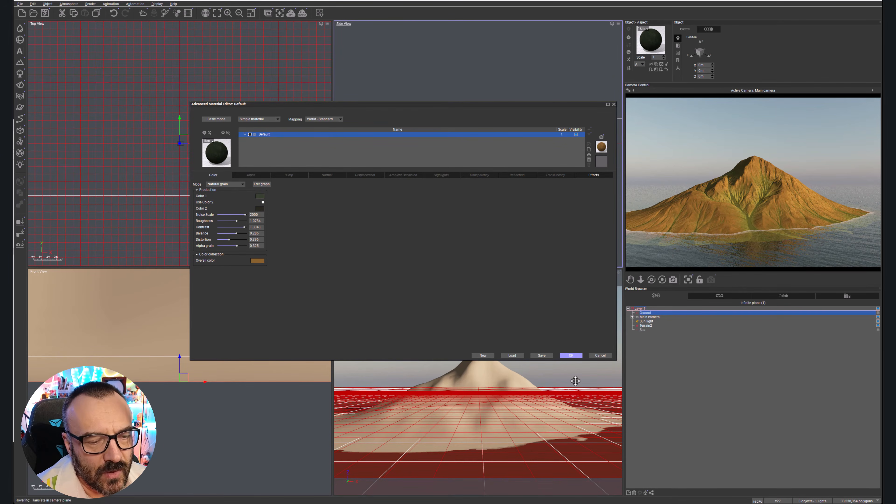
pyautogui.click(571, 355)
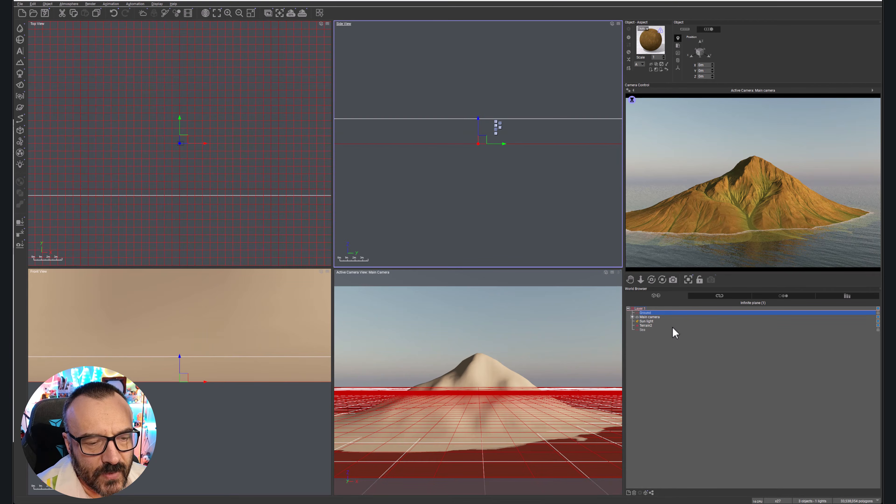
# Step: In the sea material's Default water layer, set the absorption and scattering depth to about 1.12 m
pyautogui.click(643, 330)
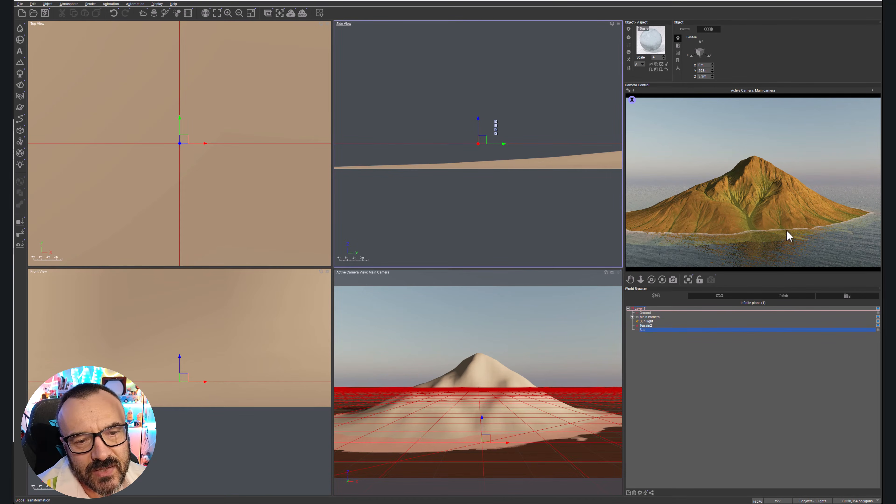
pyautogui.doubleClick(652, 48)
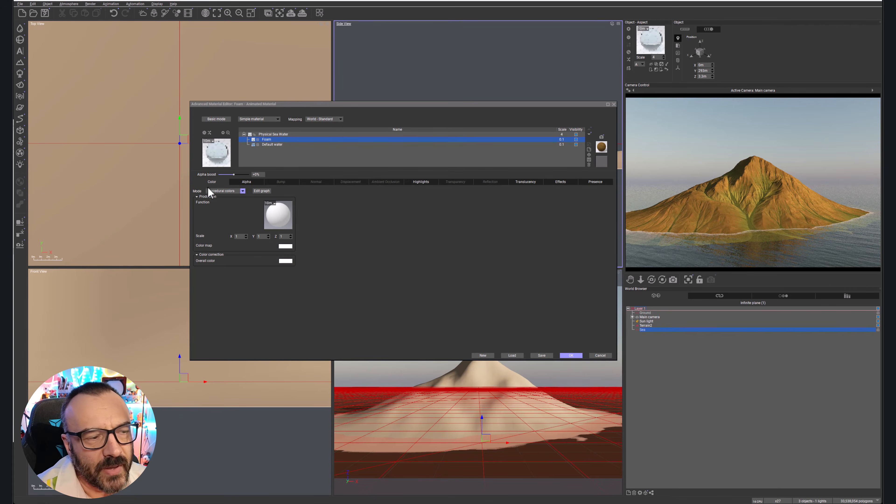
pyautogui.click(271, 144)
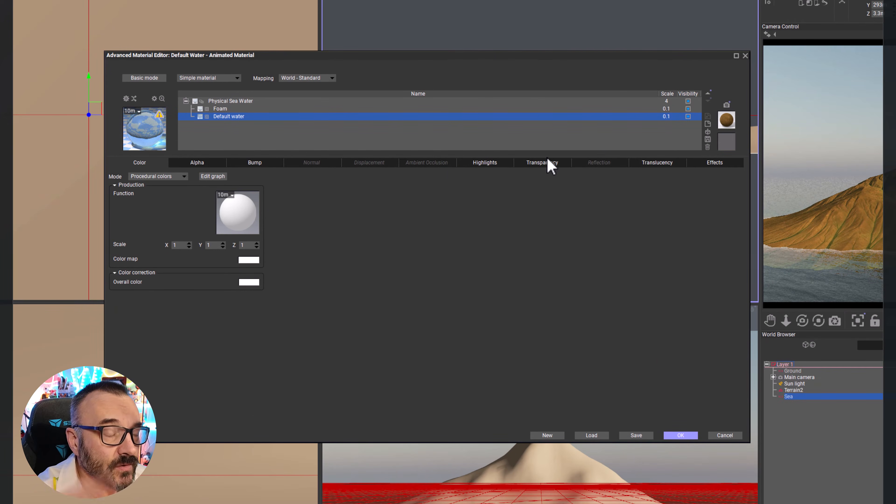
pyautogui.click(540, 163)
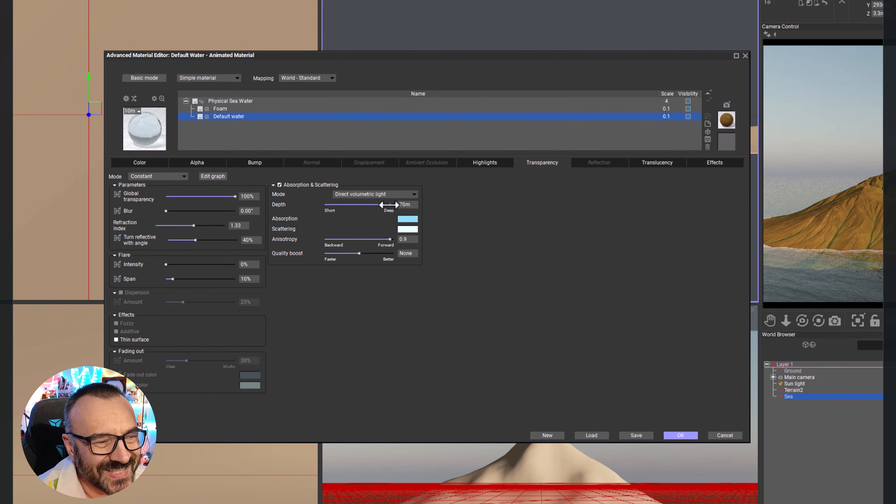
pyautogui.moveTo(389, 204); pyautogui.dragTo(339, 208)
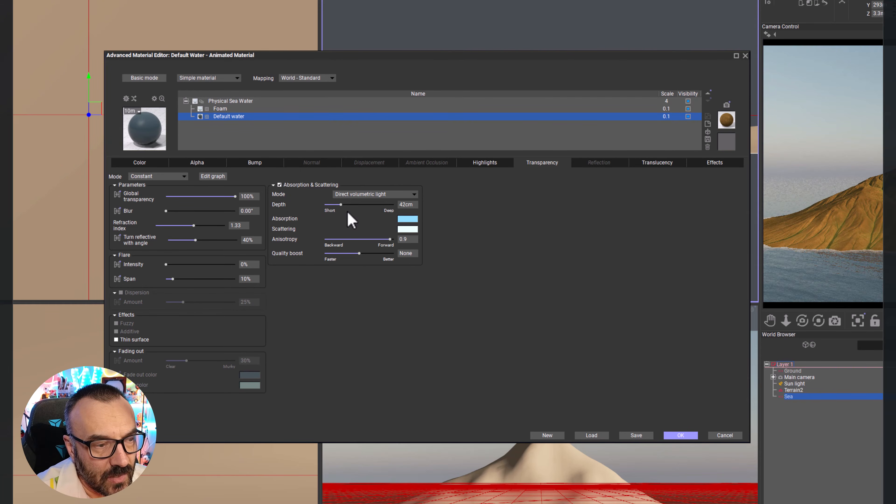
pyautogui.moveTo(340, 205); pyautogui.dragTo(350, 207)
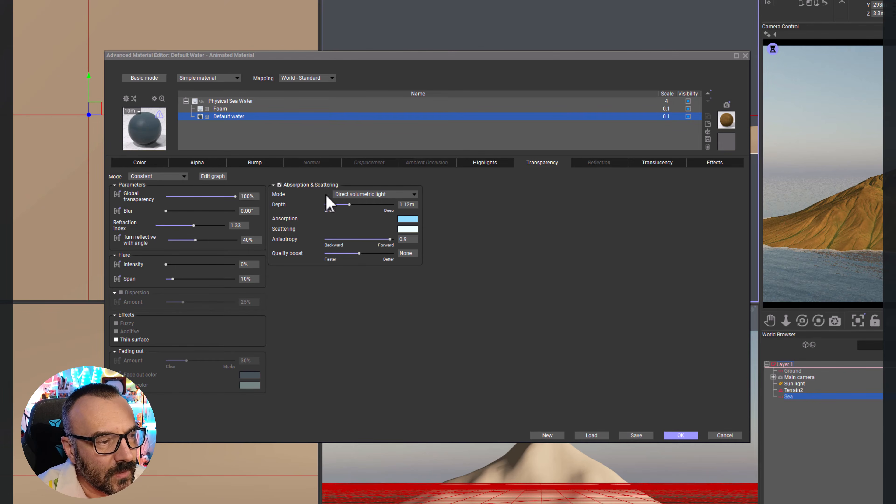
# Step: Set the Default water layer's bump depth to 0.4 and apply the sea material changes
pyautogui.click(247, 165)
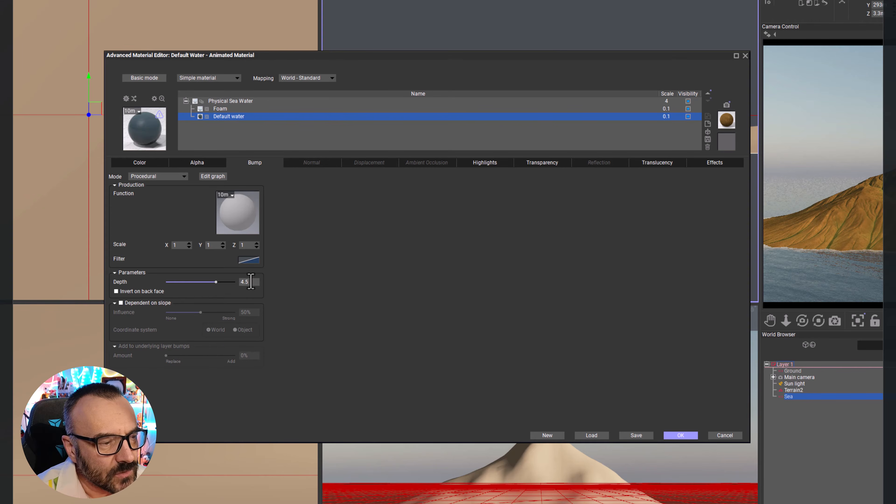
pyautogui.click(251, 281)
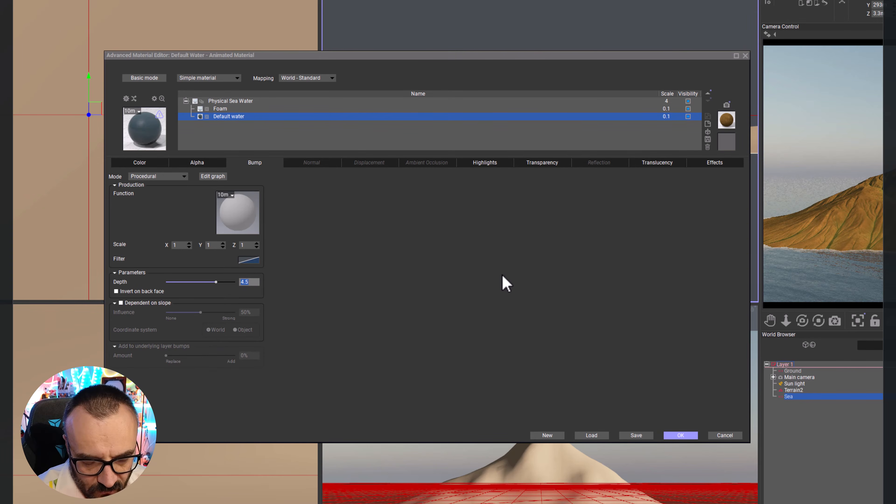
pyautogui.write('0.4')
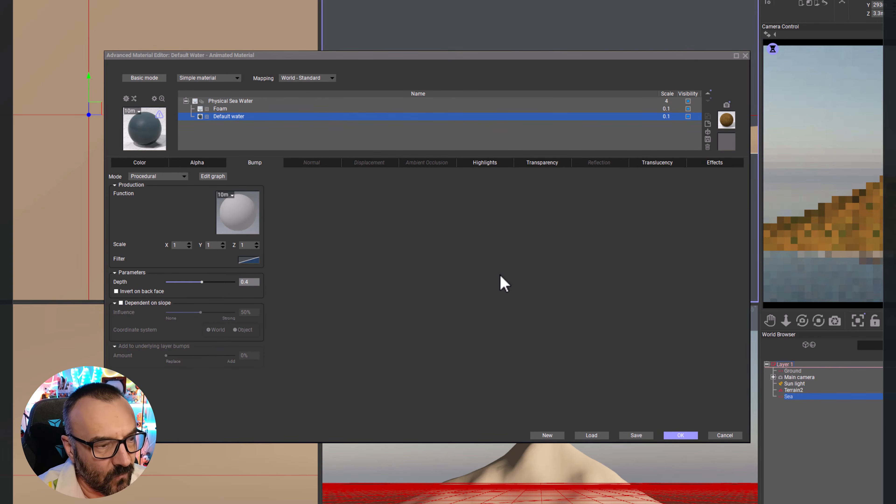
pyautogui.press('Return')
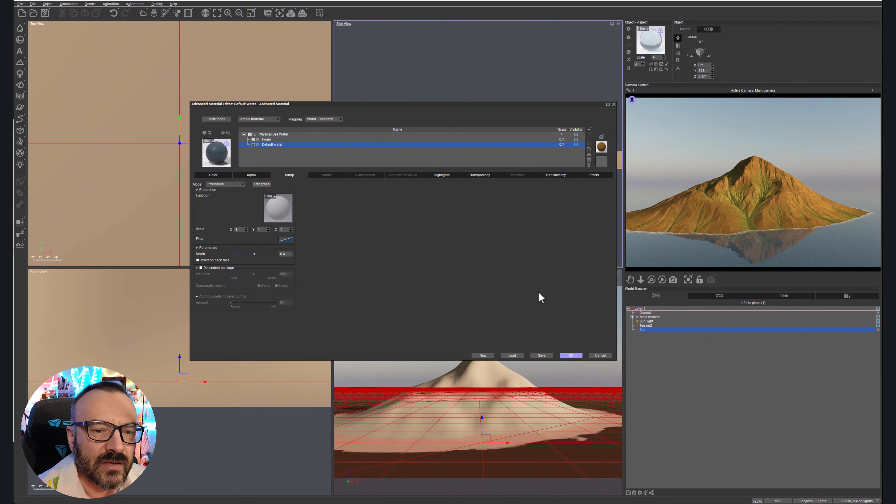
pyautogui.click(564, 354)
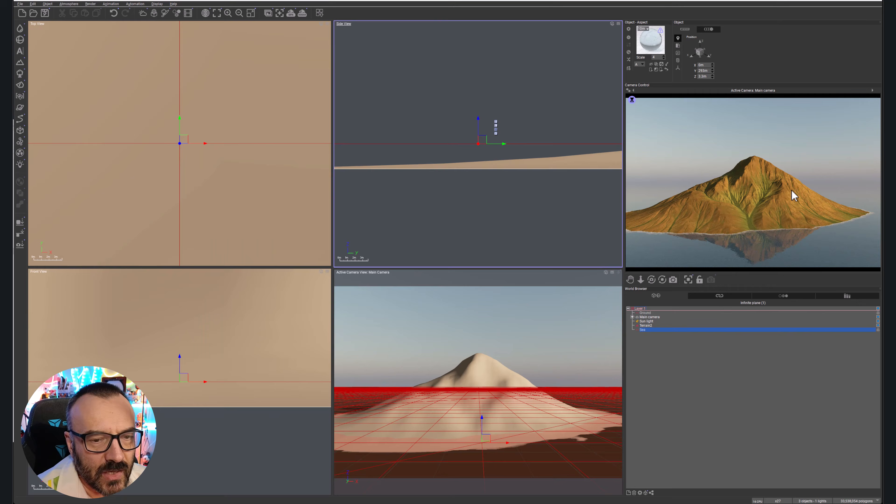
# Step: Add a banana plant from the tree library and place it on the shore at the mountain's foot
pyautogui.rightClick(778, 226)
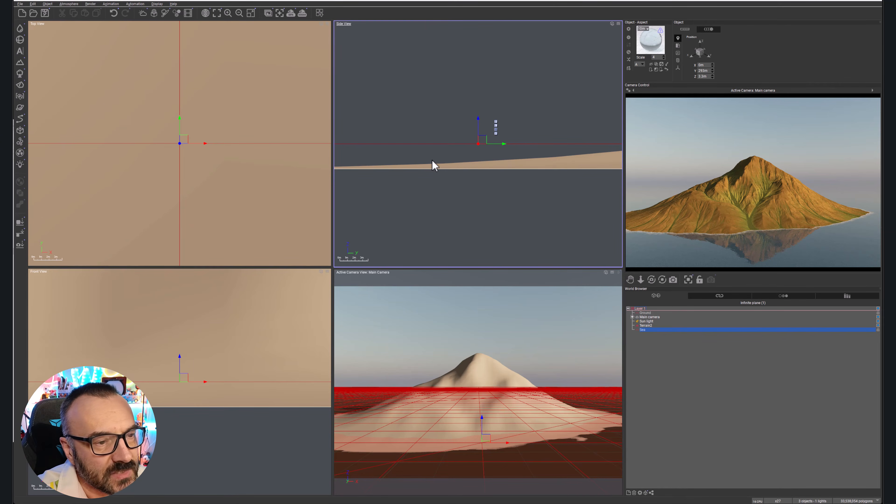
pyautogui.moveTo(435, 165); pyautogui.dragTo(477, 192, button='right')
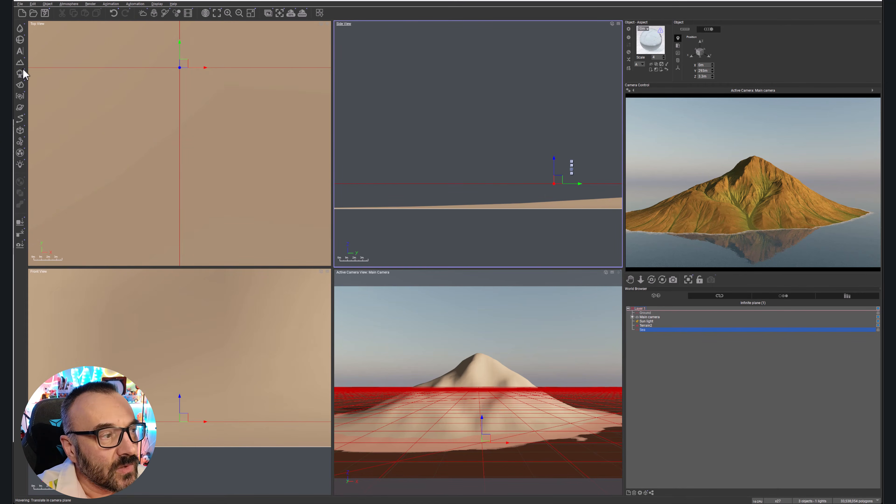
pyautogui.moveTo(502, 125); pyautogui.dragTo(304, 125, button='right')
pyautogui.moveTo(531, 149); pyautogui.dragTo(464, 143, button='right')
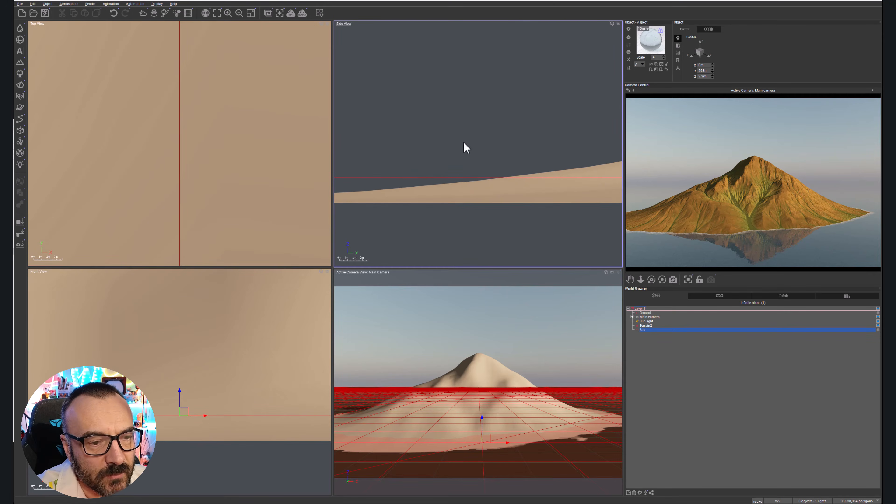
pyautogui.click(20, 74)
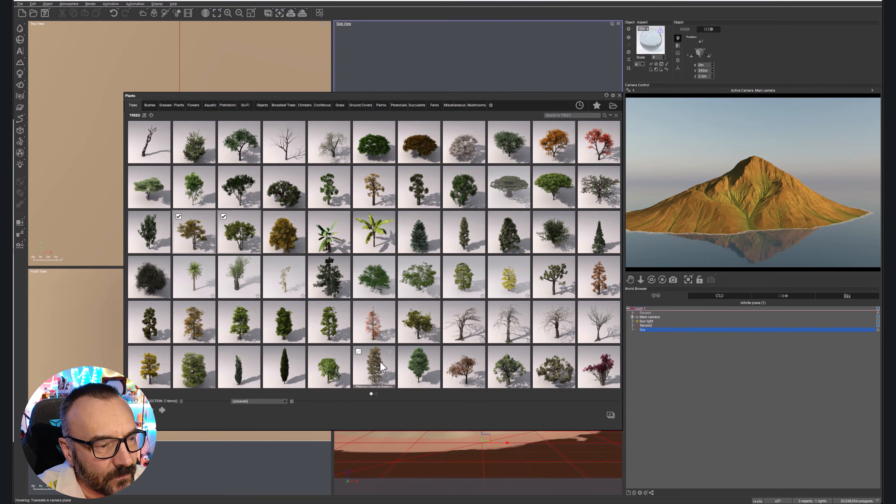
pyautogui.click(202, 274)
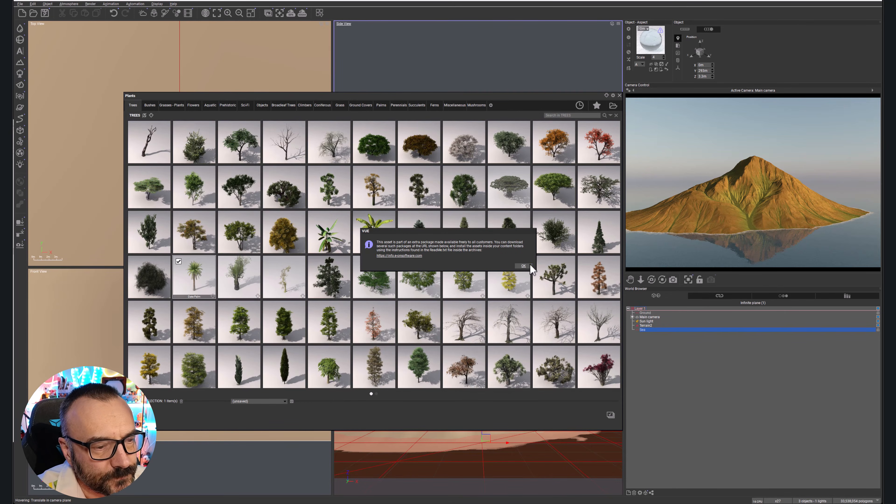
pyautogui.click(523, 265)
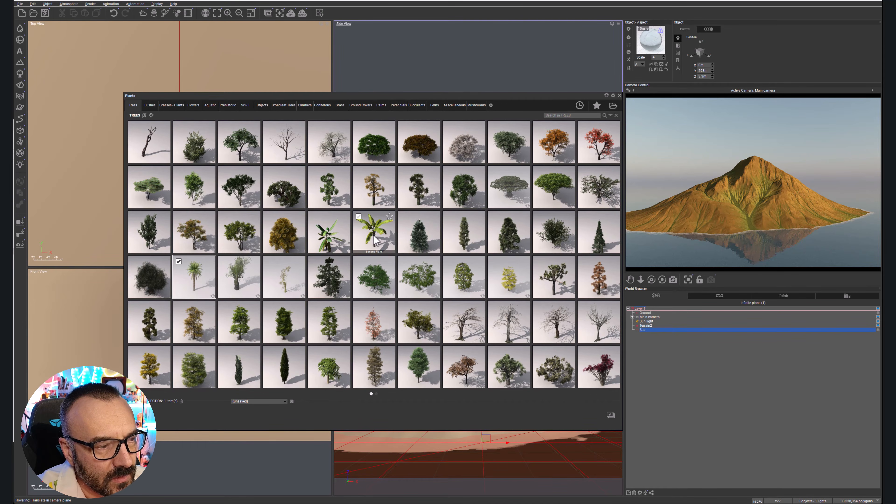
pyautogui.click(335, 240)
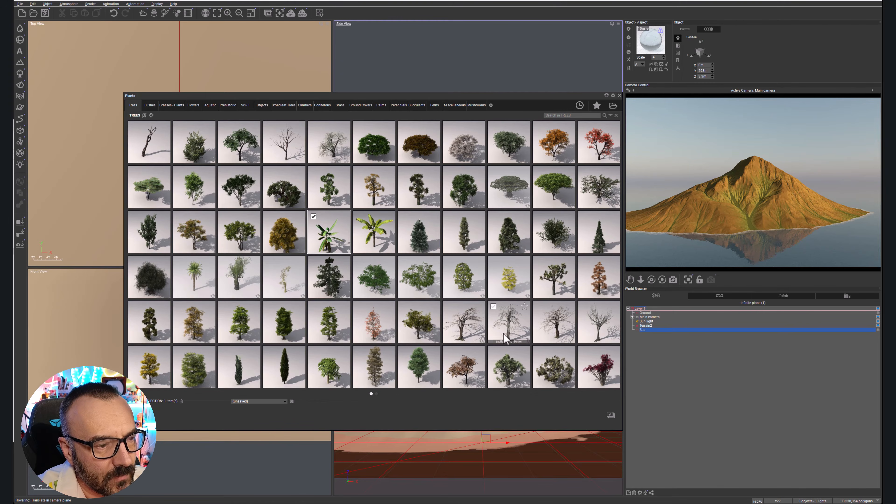
pyautogui.doubleClick(320, 234)
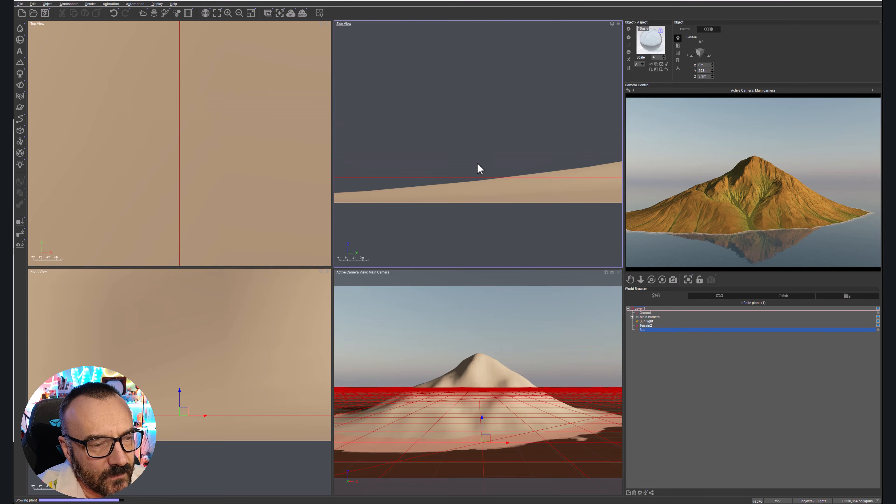
pyautogui.moveTo(485, 201); pyautogui.dragTo(547, 171)
# Step: Bring the main camera much closer to the shoreline, framing the banana plant below the mountain's central valley
pyautogui.scroll(-5, 218, 140)
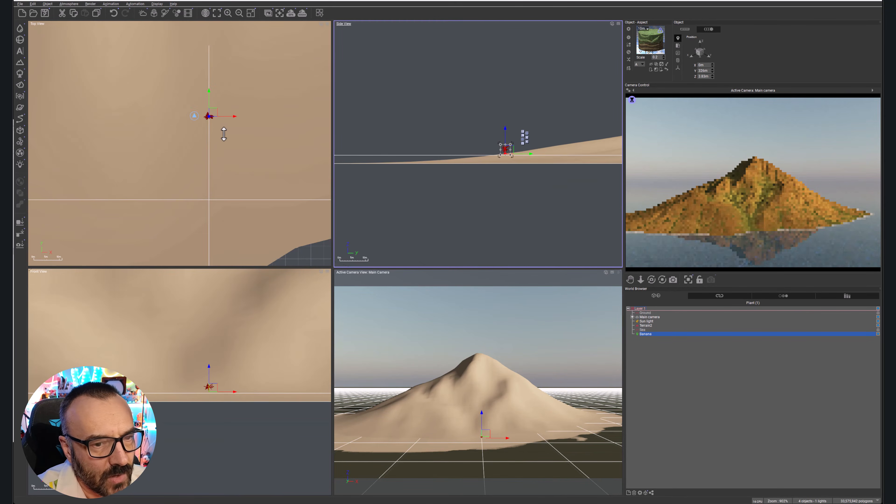
pyautogui.scroll(-3, 189, 133)
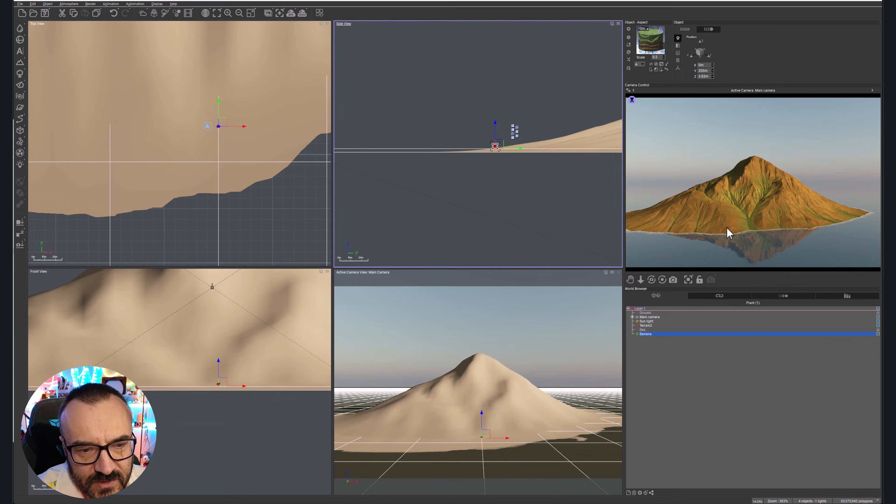
pyautogui.scroll(3, 486, 445)
pyautogui.scroll(3, 489, 417)
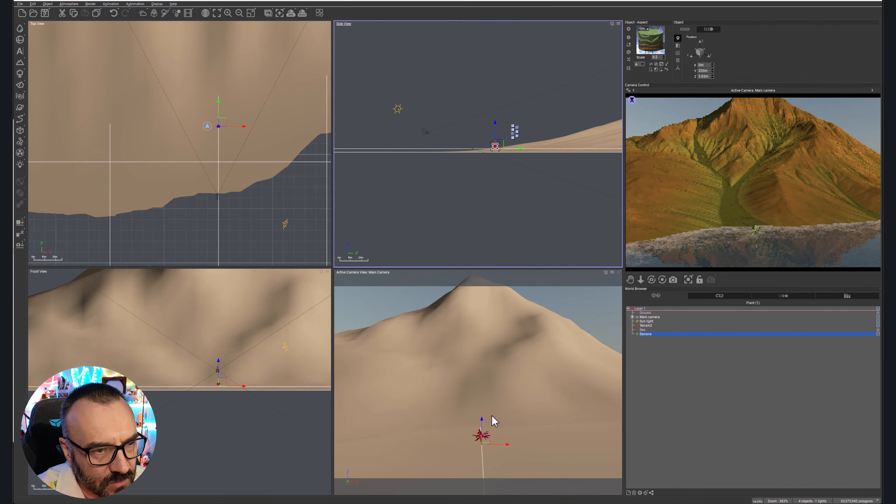
pyautogui.scroll(2, 490, 420)
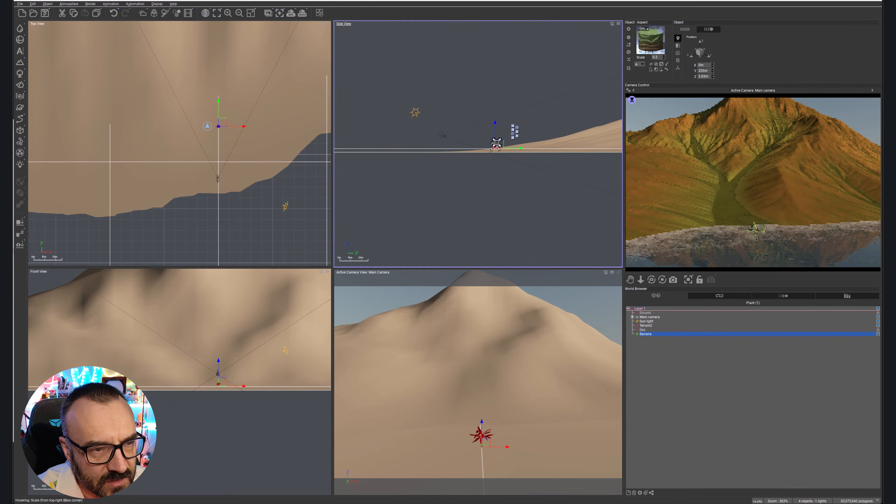
# Step: Drop the banana plant onto the terrain farther up the slope, and delete it
pyautogui.moveTo(500, 143); pyautogui.dragTo(547, 125)
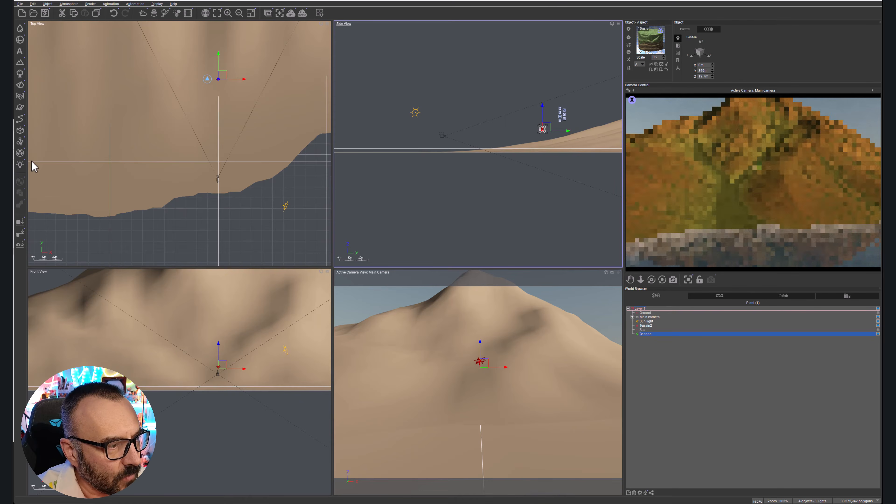
pyautogui.click(19, 223)
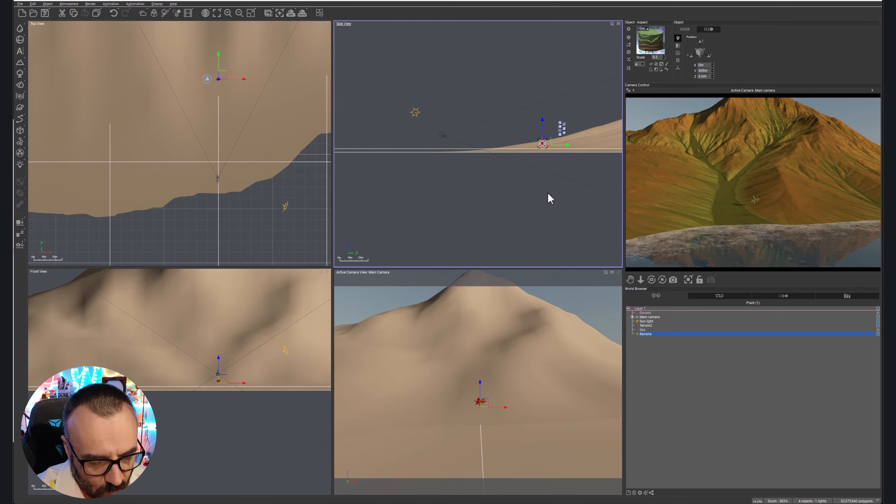
pyautogui.press('Delete')
# Step: Lower the sea plane to a height of about 2.64 m
pyautogui.scroll(-3, 459, 151)
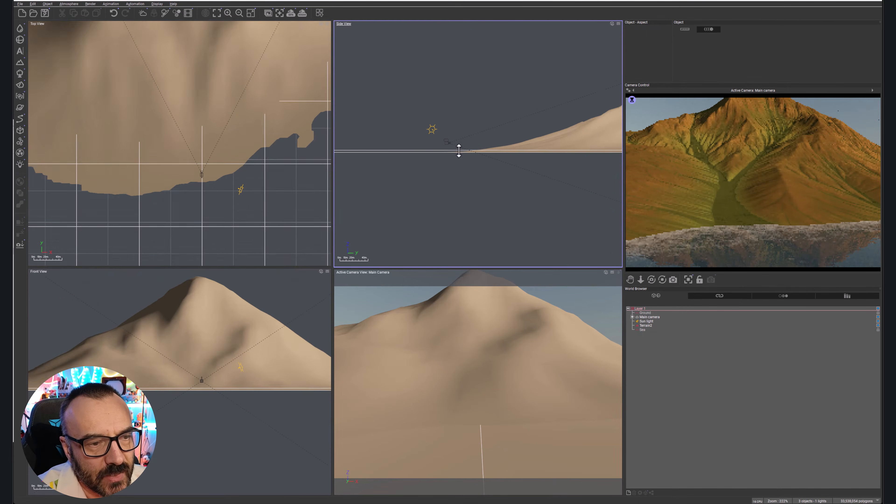
pyautogui.scroll(-1, 458, 150)
pyautogui.moveTo(544, 145); pyautogui.dragTo(564, 164, button='right')
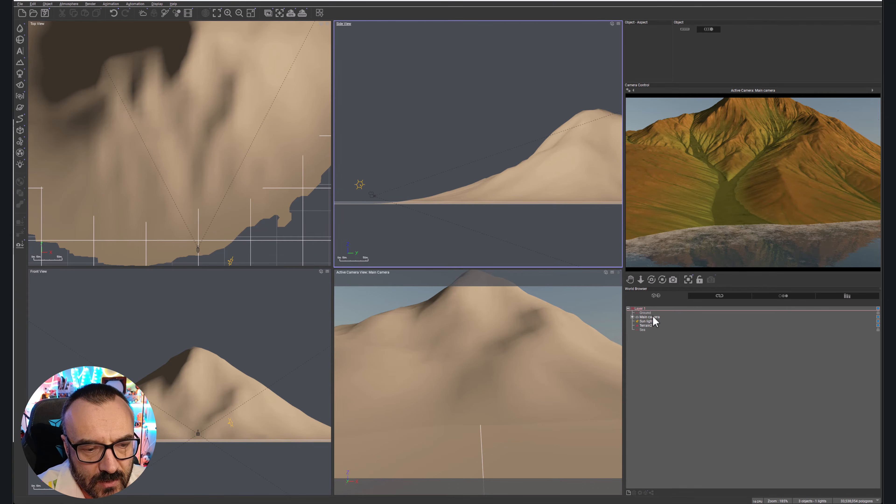
pyautogui.click(642, 330)
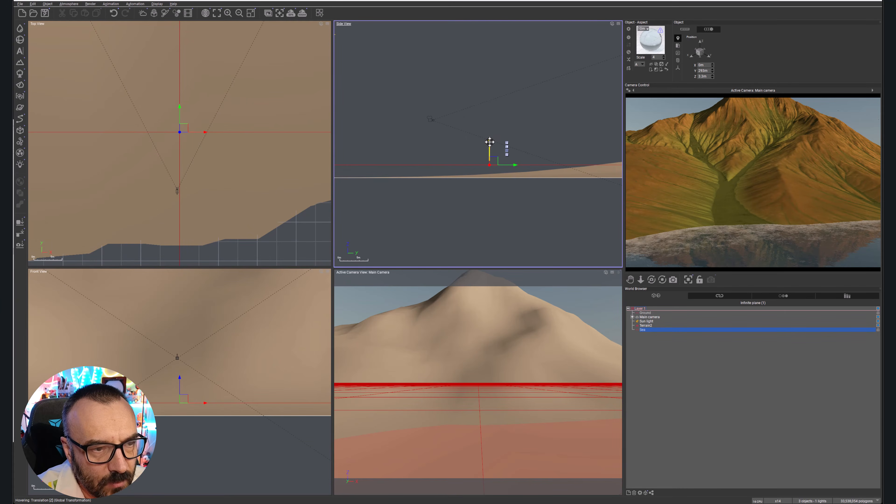
pyautogui.moveTo(487, 142); pyautogui.dragTo(487, 144)
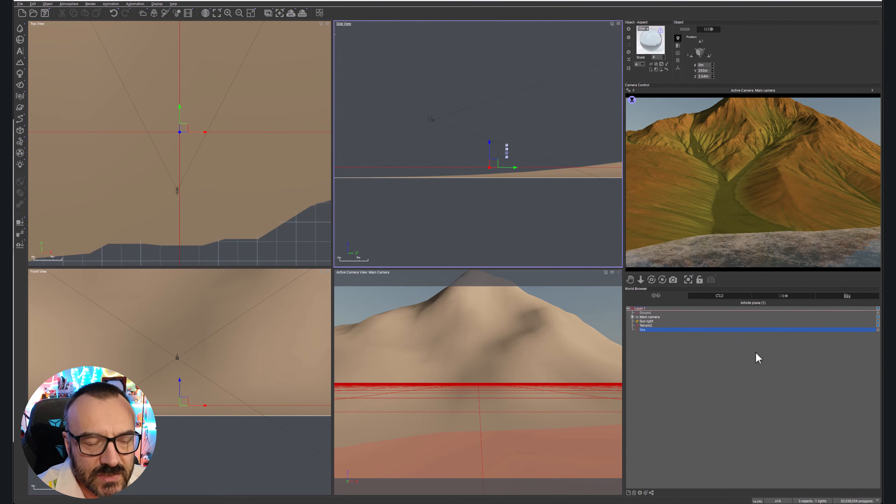
# Step: Add a new layer above Grass in the mountain terrain's material and make it an EcoSystem/Particles layer
pyautogui.click(648, 322)
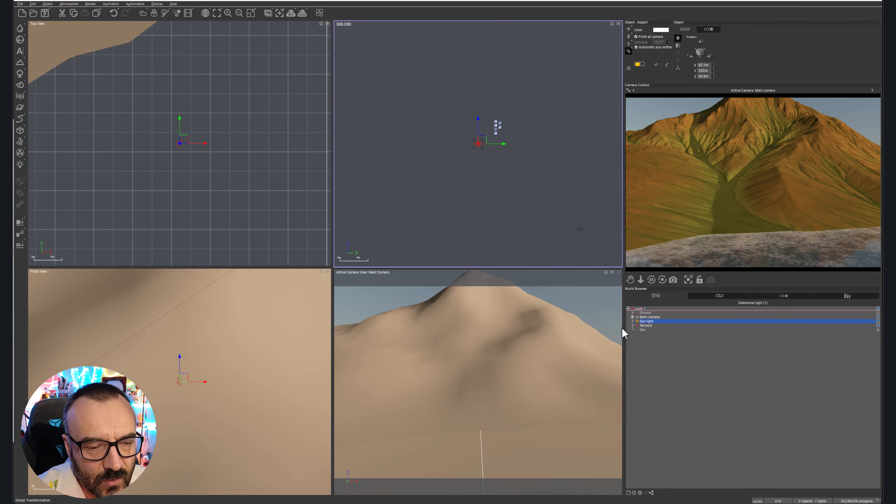
pyautogui.click(646, 325)
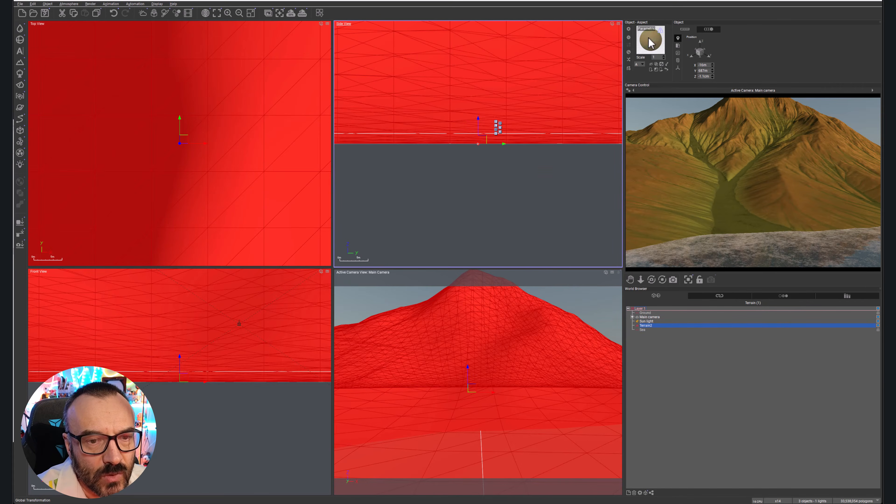
pyautogui.doubleClick(650, 41)
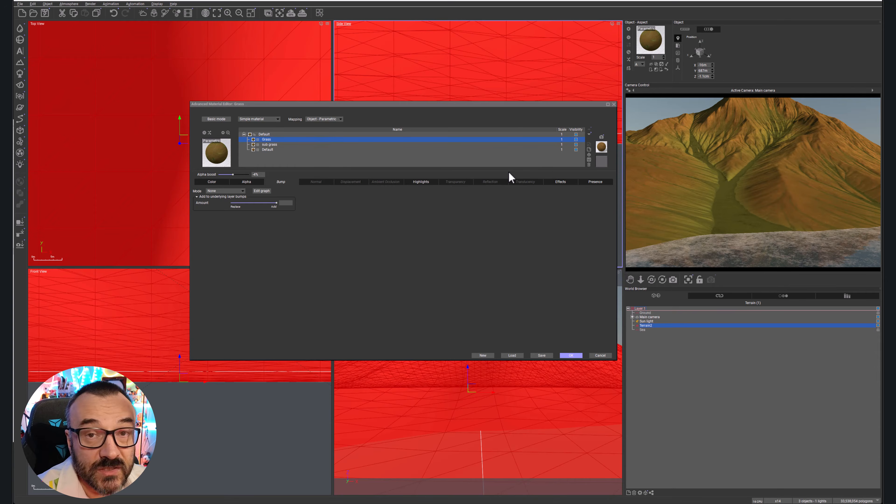
pyautogui.click(589, 149)
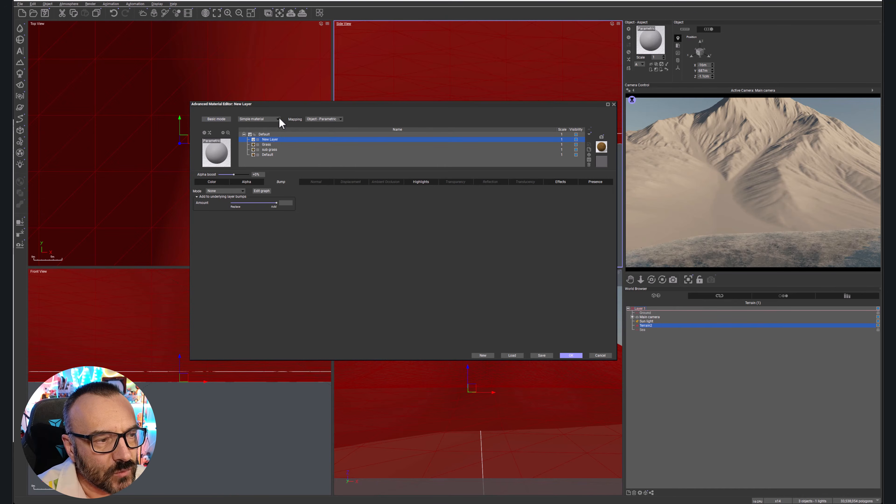
pyautogui.click(278, 118)
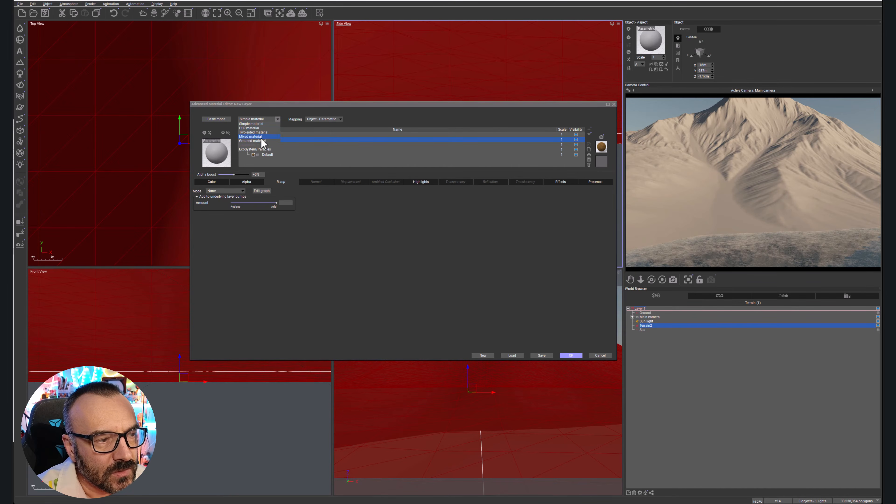
pyautogui.click(257, 149)
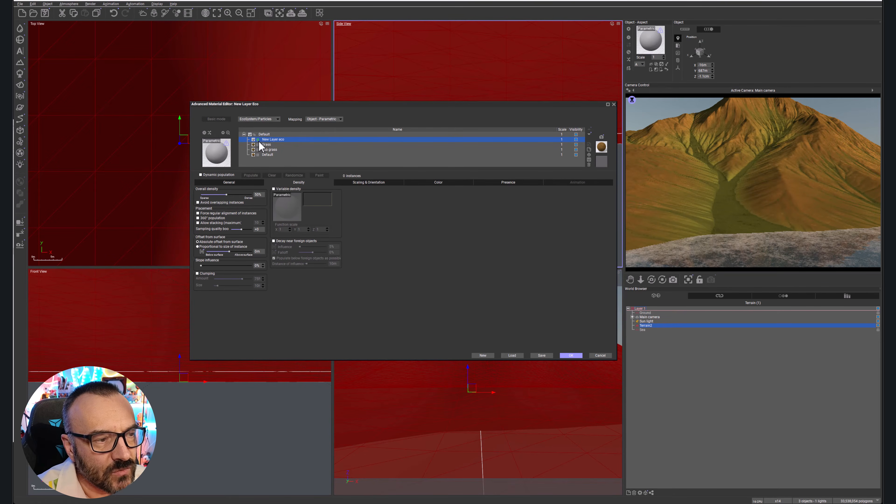
# Step: Rename the new ecosystem layer as trees eco
pyautogui.doubleClick(270, 140)
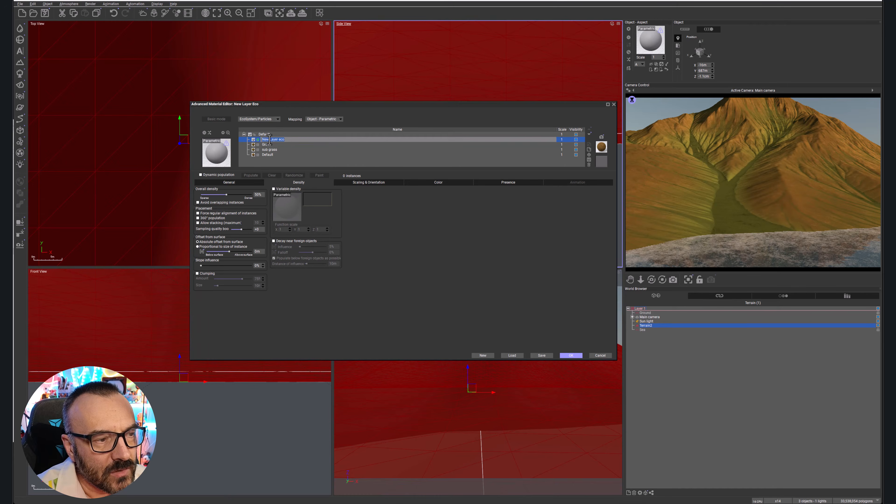
pyautogui.click(276, 140)
pyautogui.moveTo(276, 139); pyautogui.dragTo(256, 140)
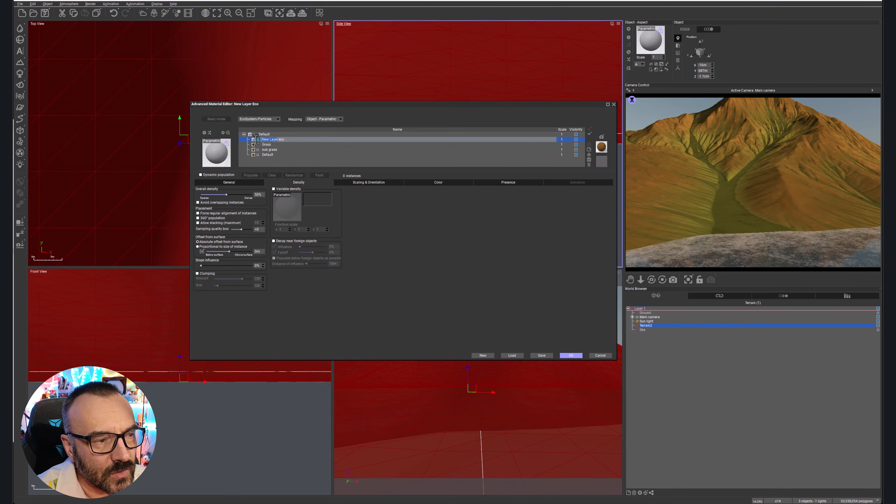
pyautogui.press('BackSpace')
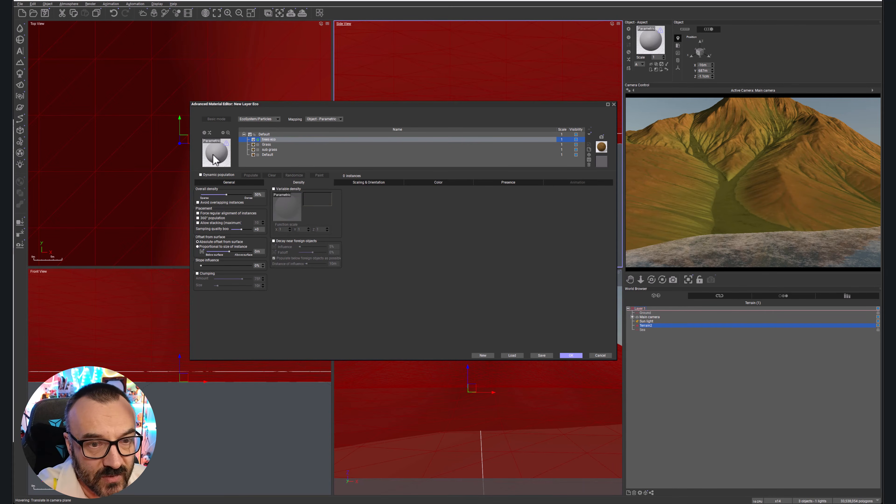
# Step: Start adding plants to the trees eco population, selecting Alder - Autumn, Alder - Late Spring and Large European Ash from the Trees collection
pyautogui.click(229, 183)
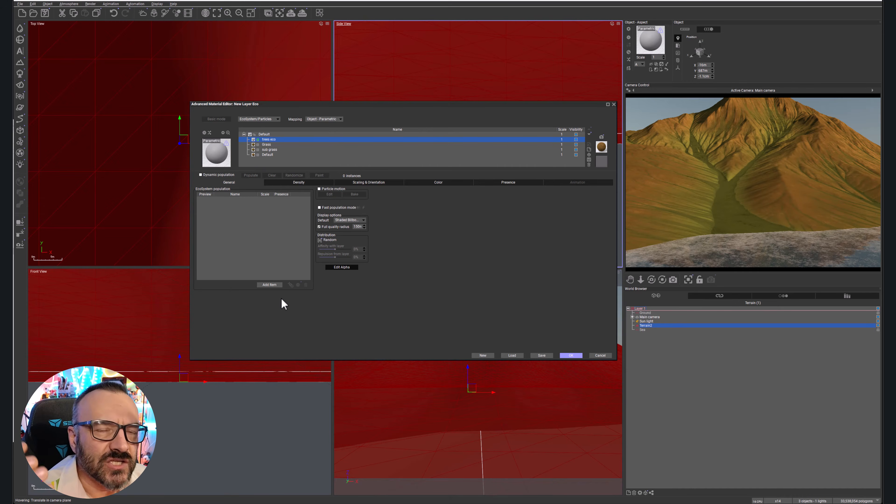
pyautogui.click(272, 285)
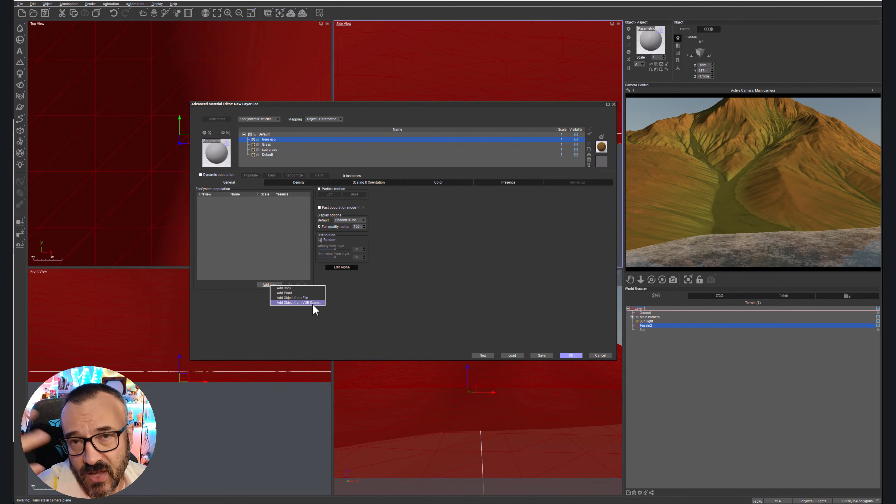
pyautogui.click(294, 293)
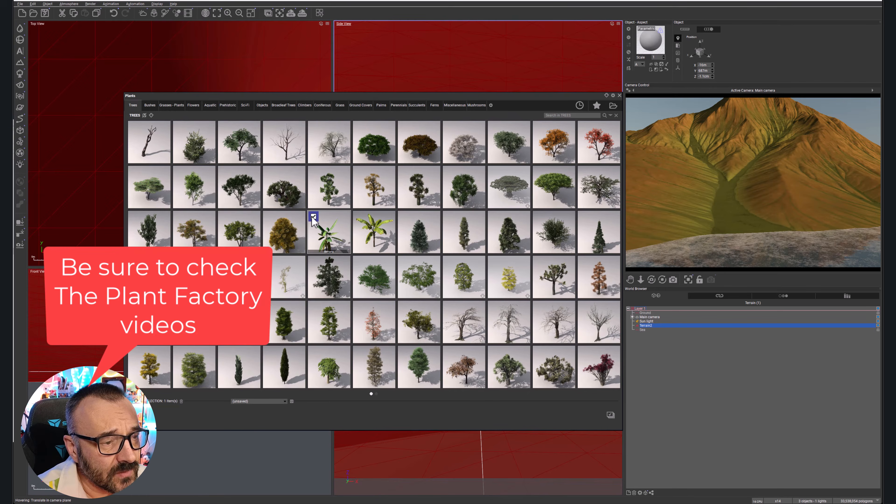
pyautogui.click(196, 235)
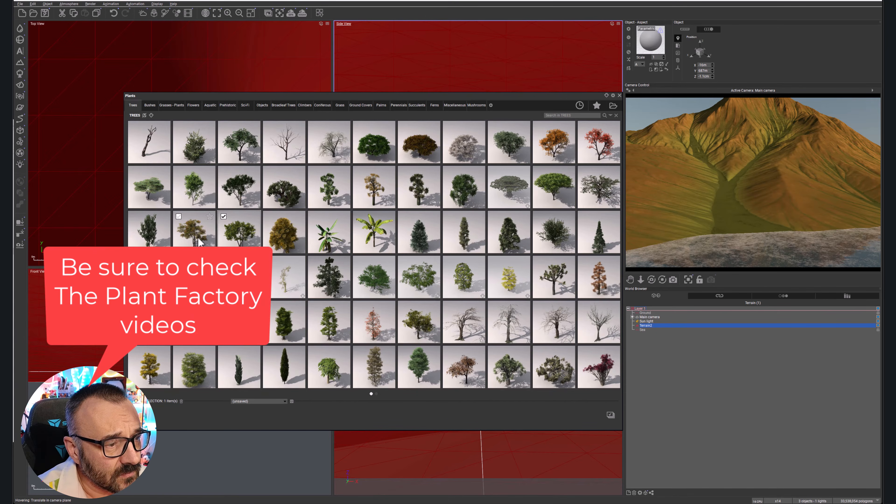
pyautogui.click(243, 237)
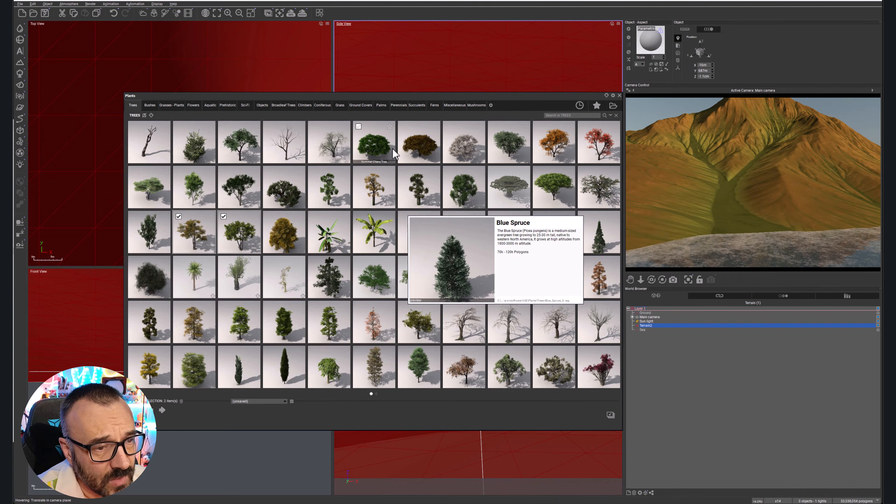
pyautogui.moveTo(493, 310)
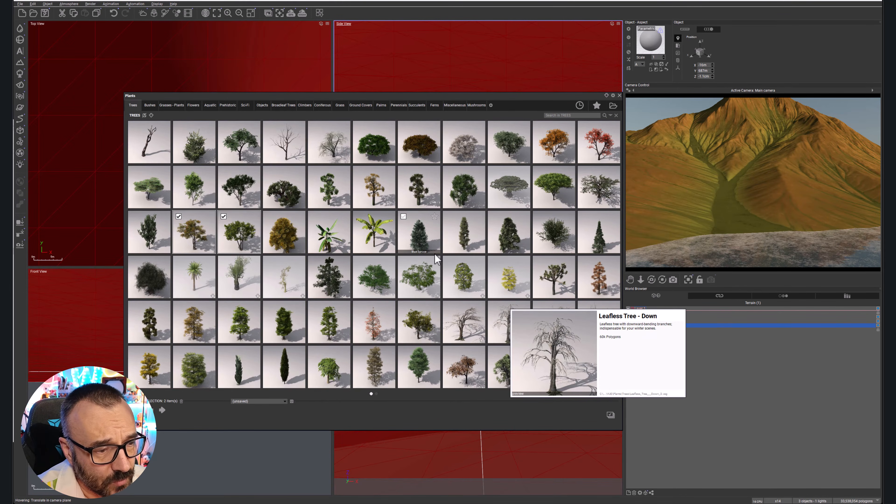
pyautogui.click(178, 306)
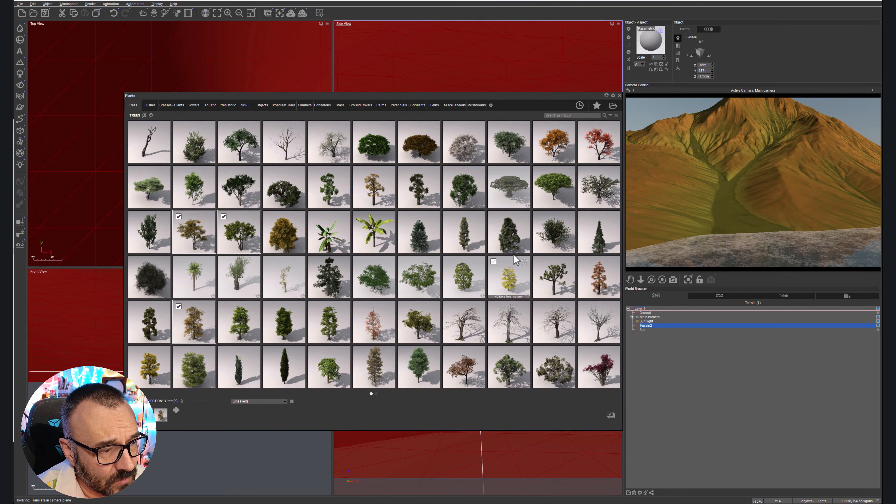
# Step: Include Tall Pine Tree and White Fir (Mature) (HD) in the selection, and add all the selected trees to the ecosystem population
pyautogui.scroll(-1, 513, 260)
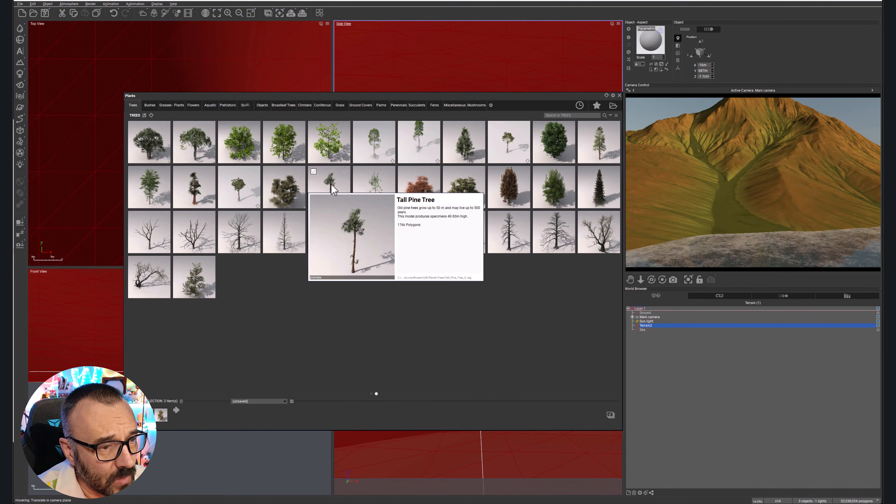
pyautogui.click(340, 196)
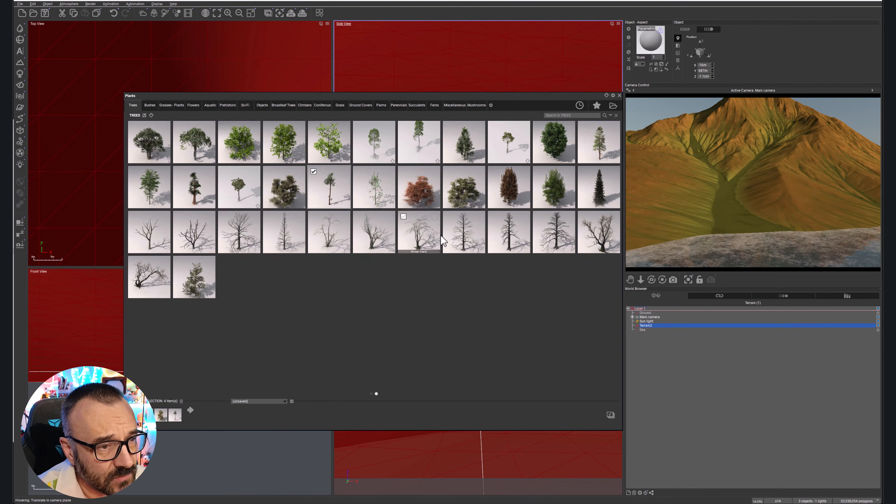
pyautogui.click(592, 195)
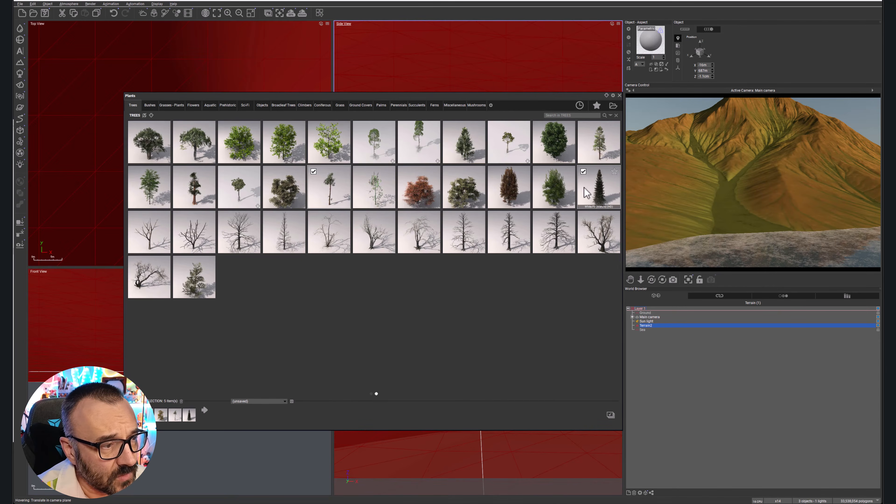
pyautogui.scroll(1, 288, 182)
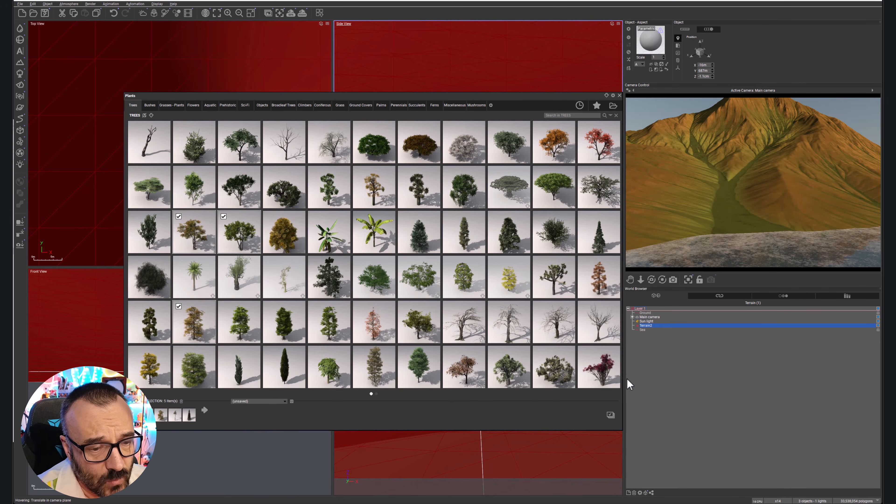
pyautogui.click(611, 415)
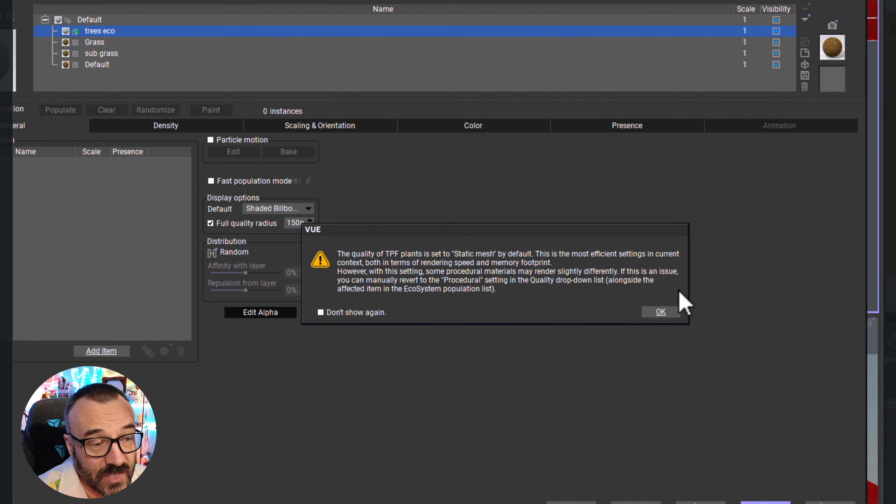
pyautogui.click(661, 312)
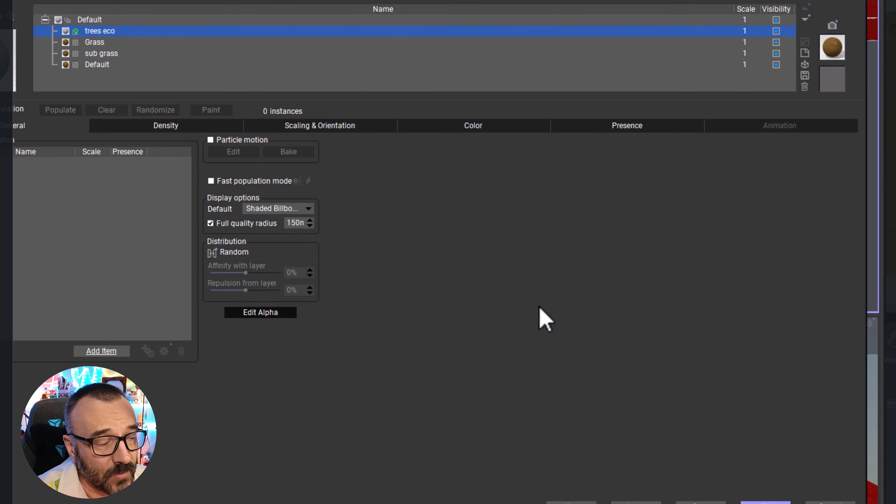
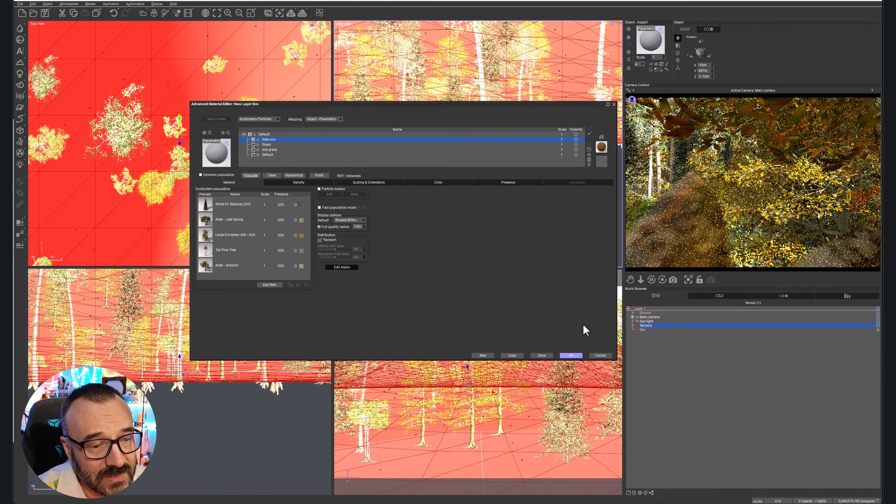
# Step: Examine how the populated trees are distributed over the whole mountain in the side view
pyautogui.moveTo(530, 105); pyautogui.dragTo(363, 227)
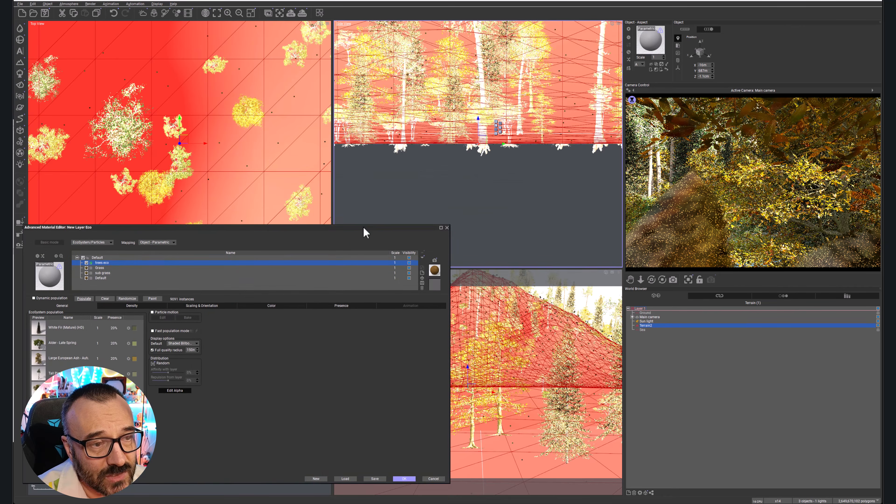
pyautogui.scroll(-6, 515, 129)
pyautogui.scroll(-3, 514, 128)
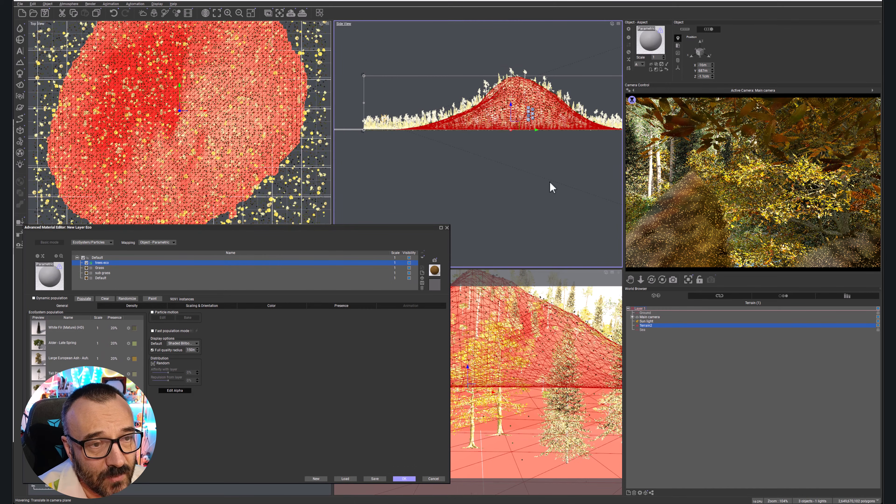
# Step: Clear all tree instances from the trees eco layer
pyautogui.moveTo(379, 227); pyautogui.dragTo(473, 159)
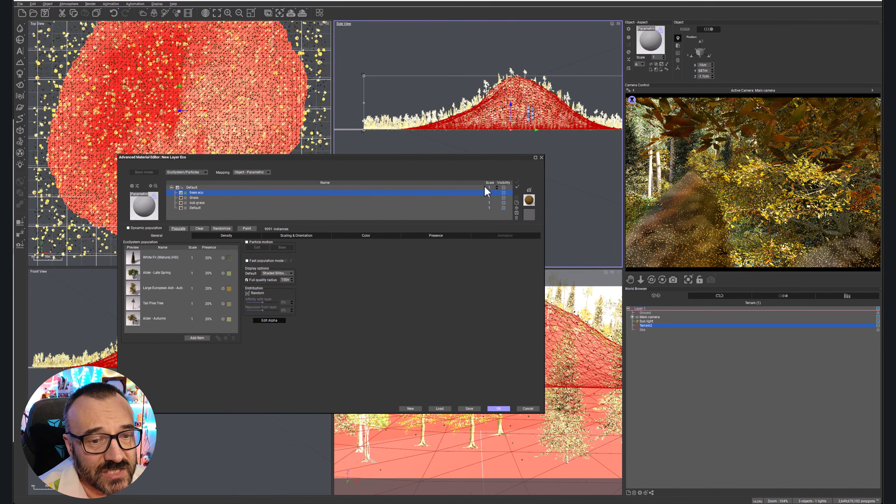
pyautogui.moveTo(398, 157); pyautogui.dragTo(457, 137)
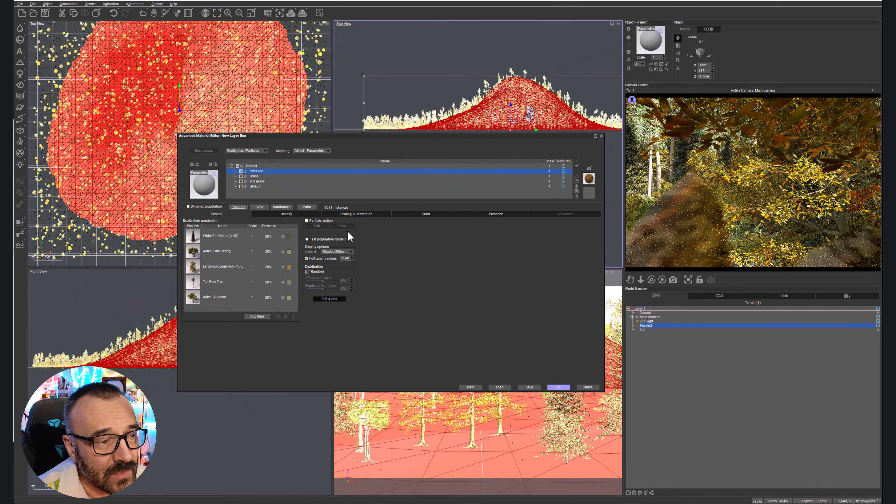
pyautogui.click(282, 215)
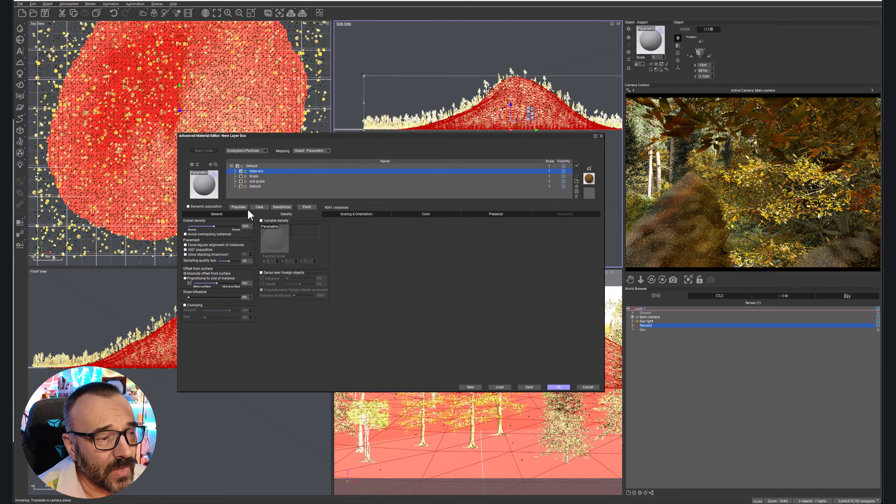
pyautogui.click(261, 207)
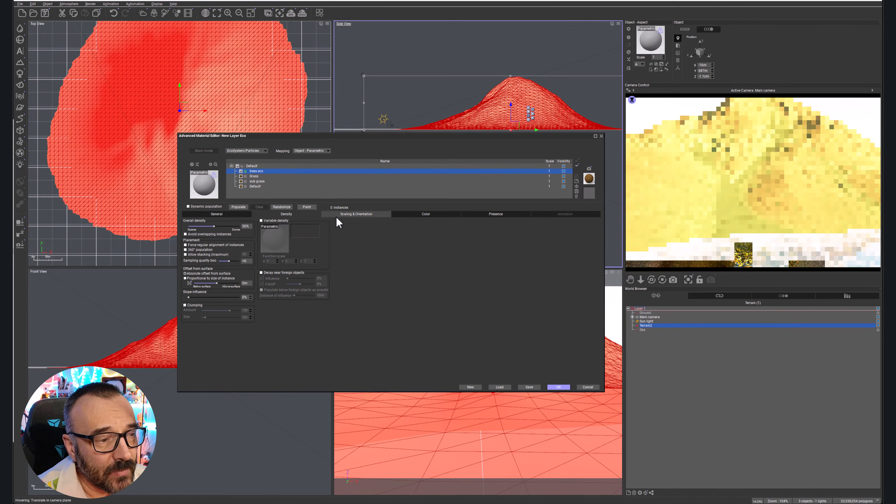
# Step: Turn on the visibility highlight for the trees eco layer and make its highlight color blue
pyautogui.click(564, 171)
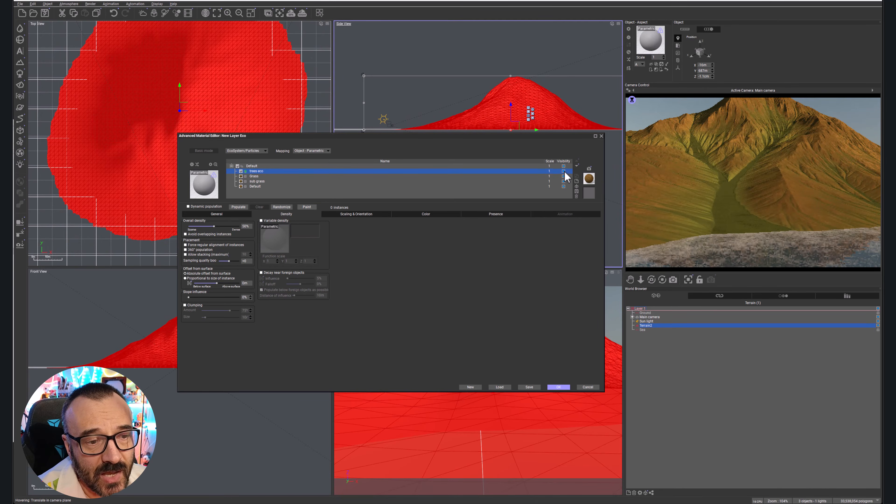
pyautogui.click(565, 172)
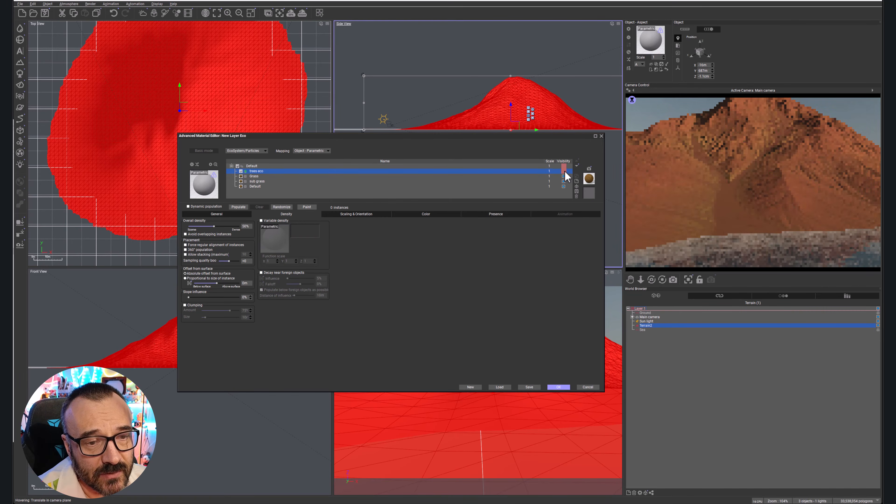
pyautogui.rightClick(565, 171)
pyautogui.click(437, 215)
pyautogui.moveTo(443, 223); pyautogui.dragTo(447, 262)
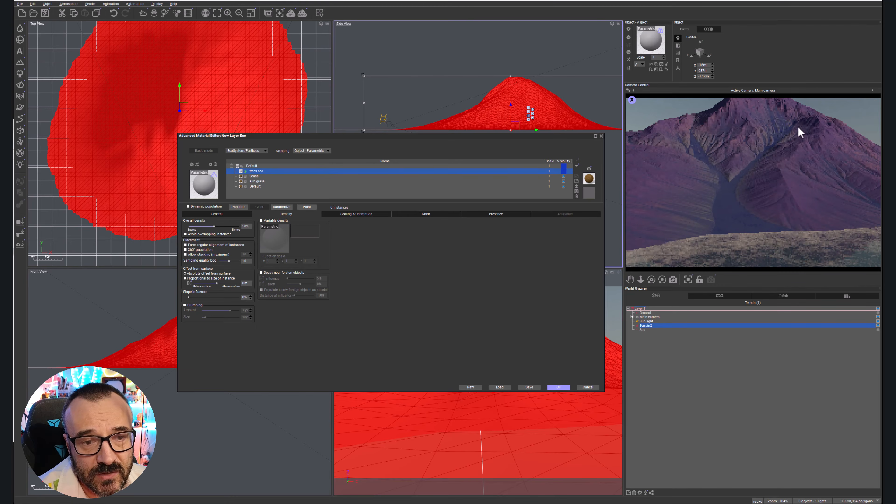
pyautogui.rightClick(777, 183)
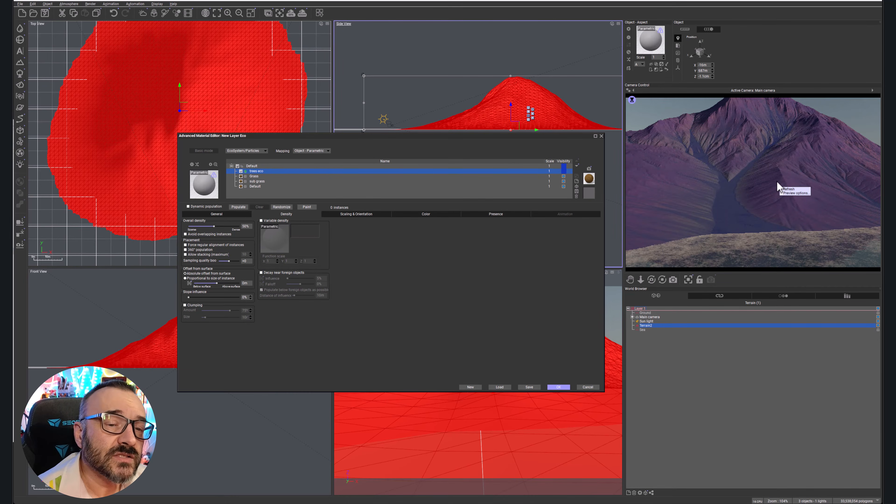
pyautogui.press('Escape')
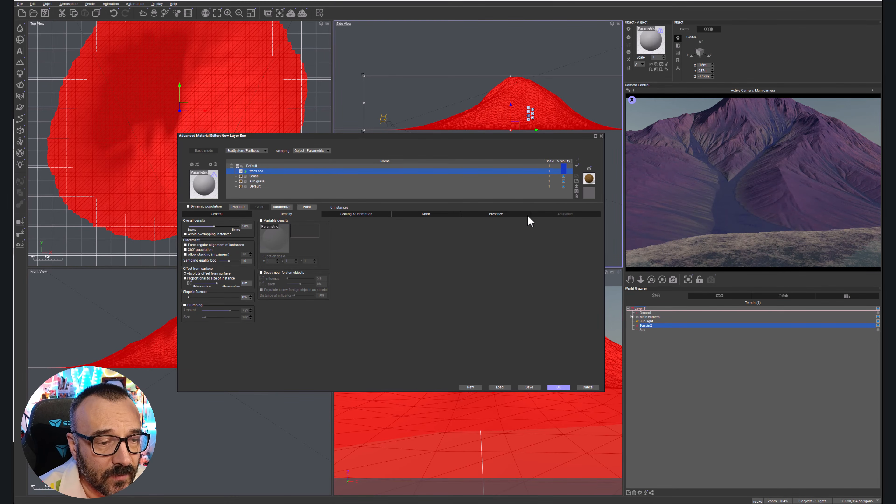
# Step: Try raising the lower limit of the trees eco layer's altitude range to 0.29 and check the camera preview
pyautogui.click(496, 214)
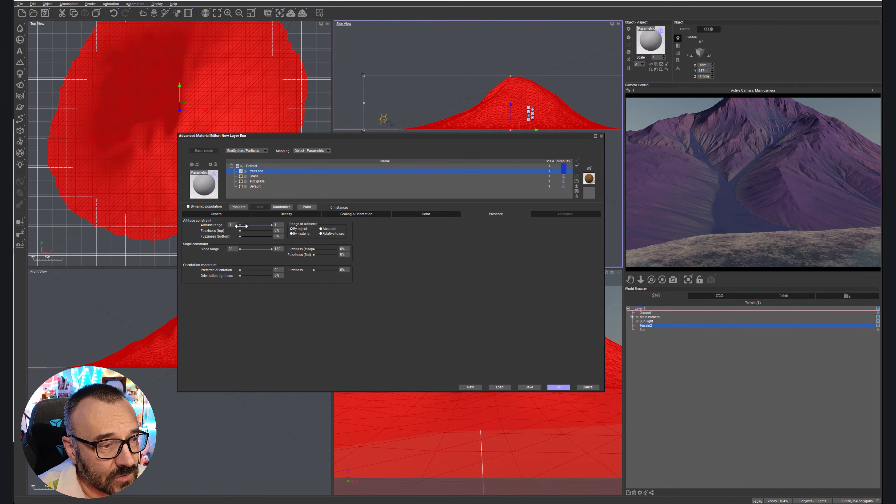
pyautogui.moveTo(257, 226); pyautogui.dragTo(257, 225)
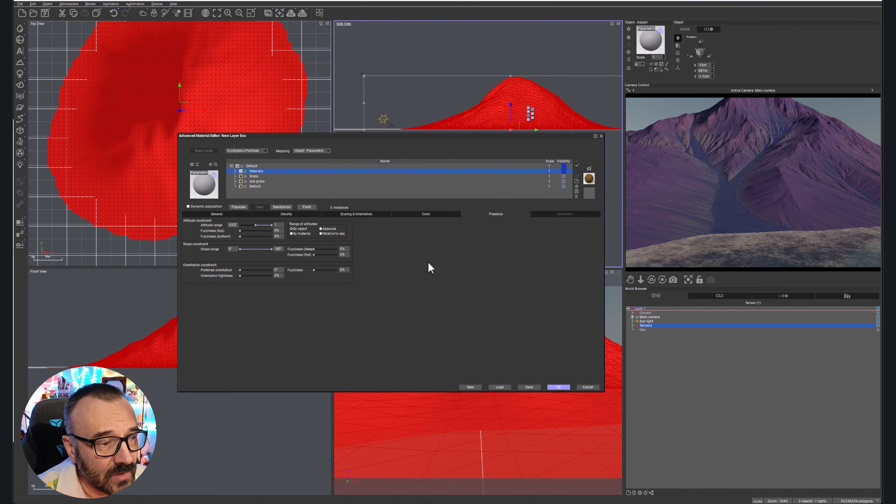
pyautogui.click(760, 175)
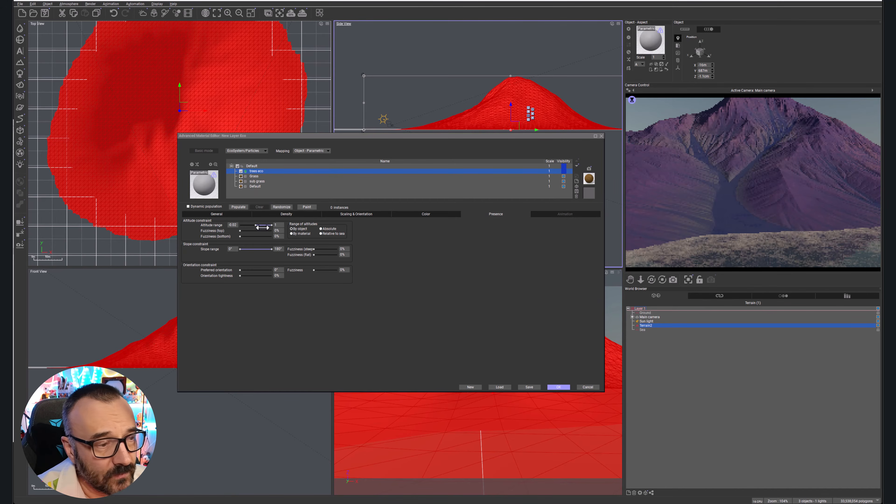
pyautogui.moveTo(255, 225); pyautogui.dragTo(263, 227)
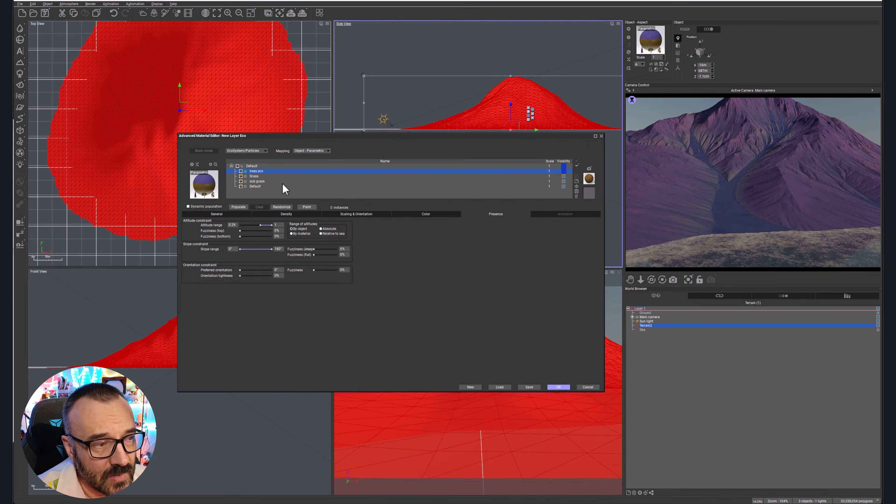
pyautogui.click(735, 172)
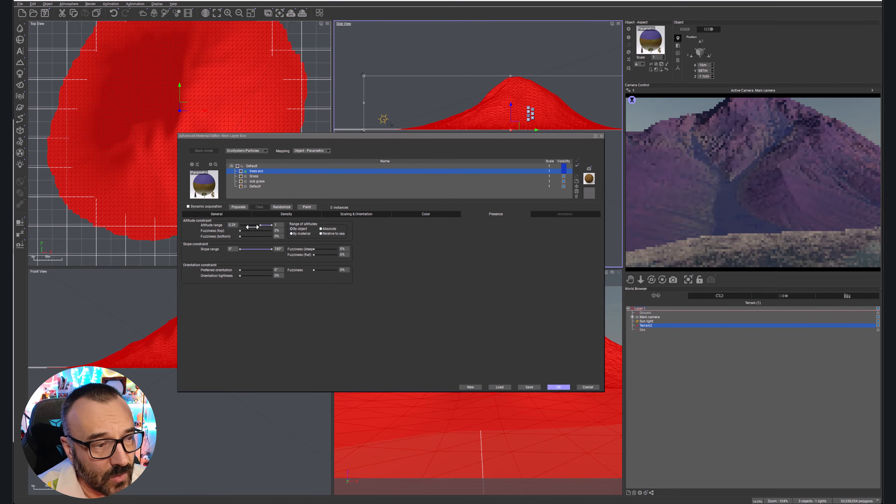
# Step: Try lower altitude limits of 0.72 and 0.22 for the trees eco layer, and restore its full altitude range
pyautogui.moveTo(261, 225); pyautogui.dragTo(269, 225)
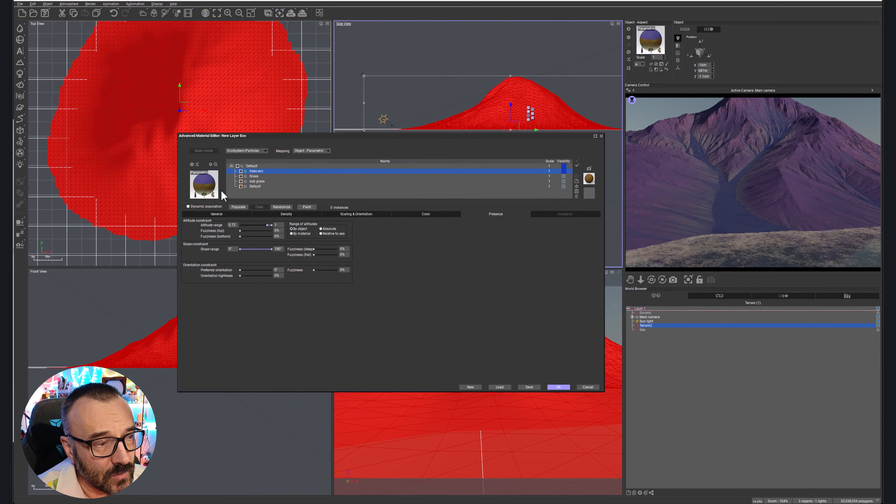
pyautogui.click(770, 187)
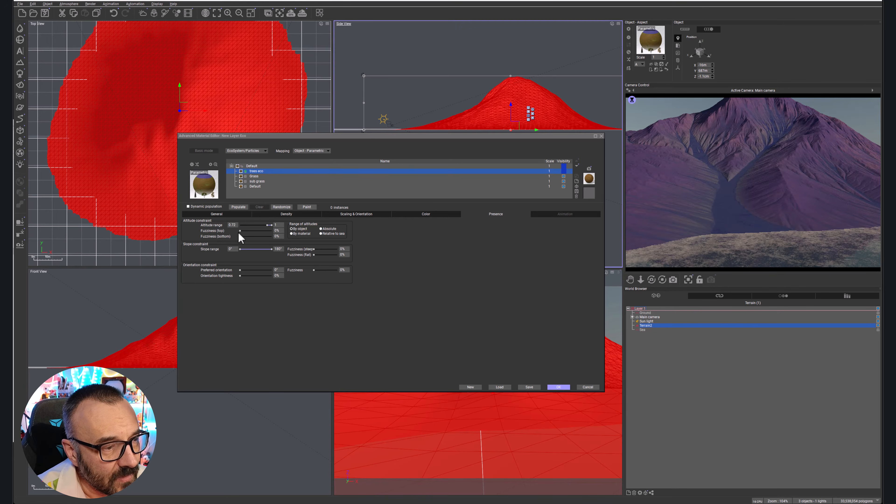
pyautogui.moveTo(267, 224); pyautogui.dragTo(260, 225)
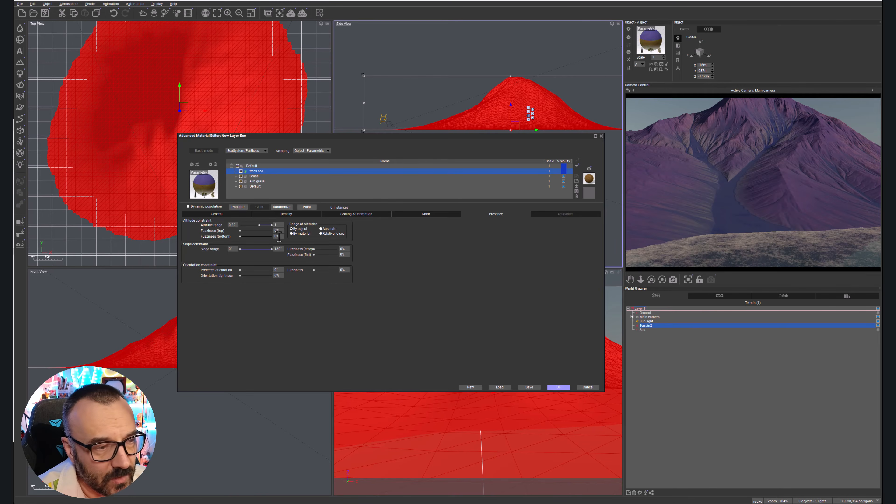
pyautogui.moveTo(253, 225); pyautogui.dragTo(234, 227)
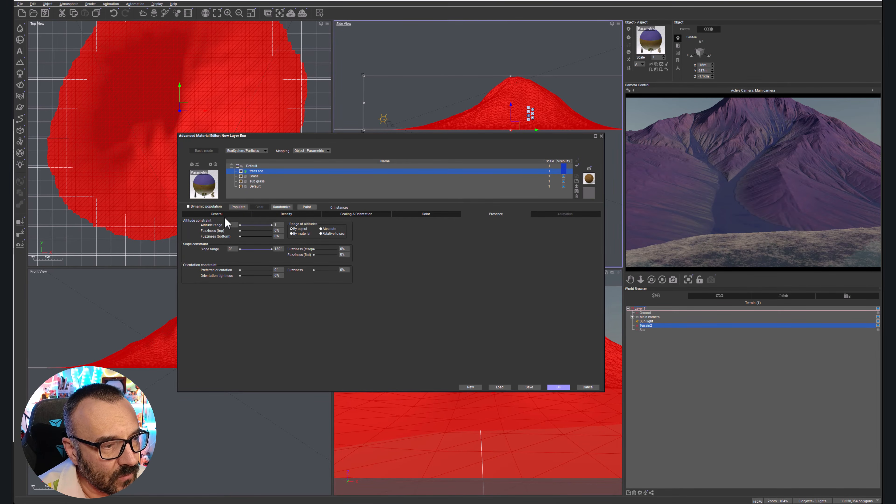
# Step: Enable variable density for the trees ecosystem layer and open its density function for editing
pyautogui.click(289, 214)
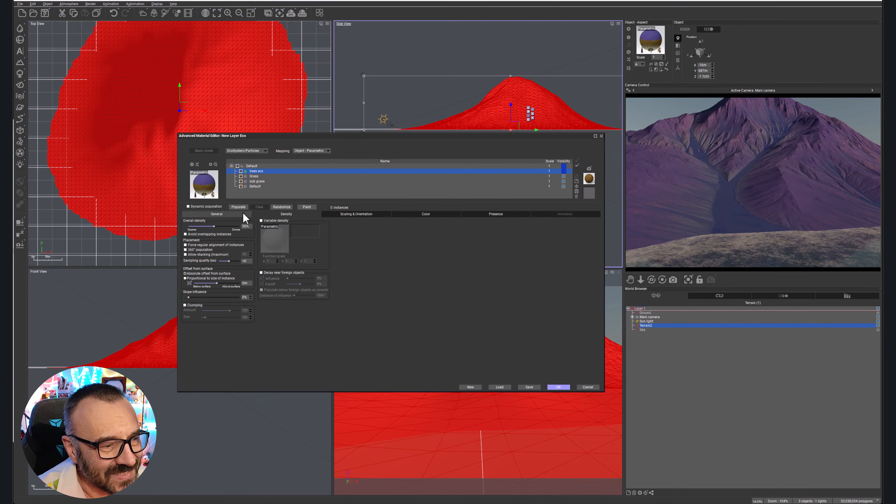
pyautogui.click(261, 220)
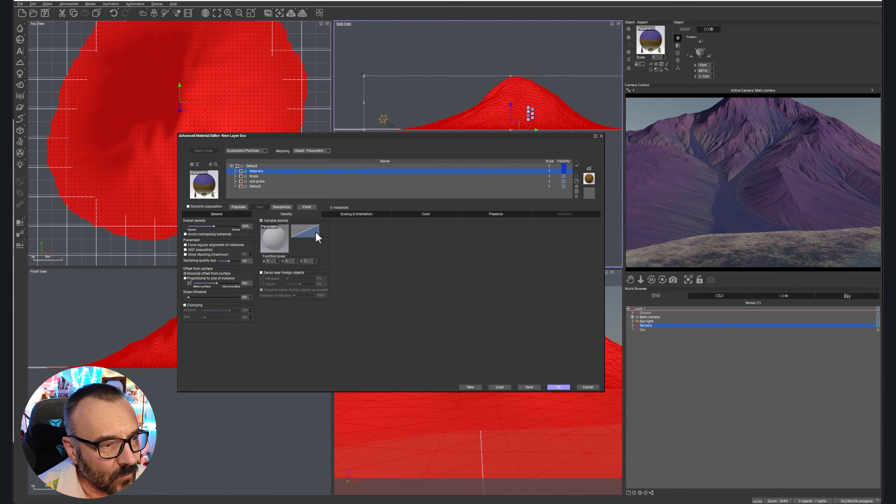
pyautogui.rightClick(275, 240)
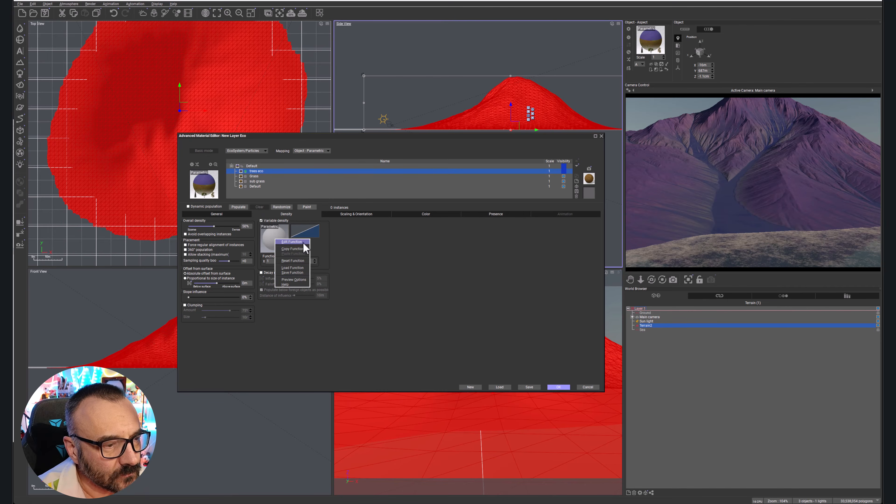
pyautogui.click(376, 272)
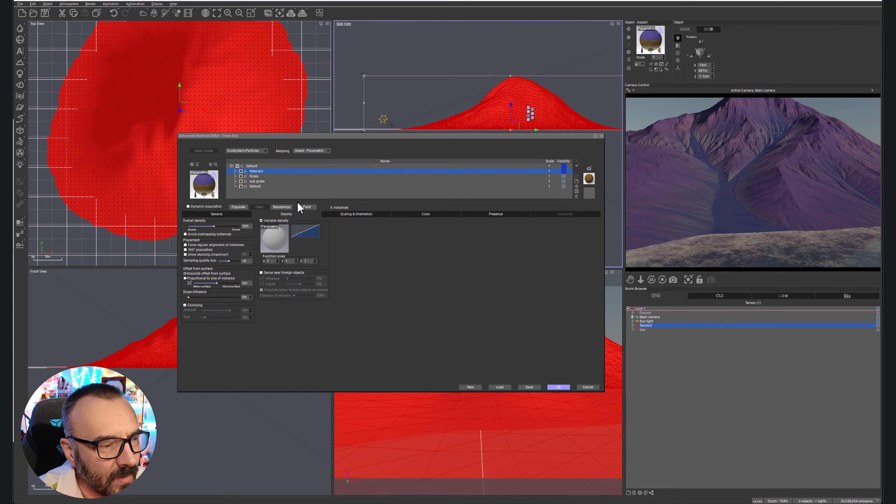
pyautogui.rightClick(274, 243)
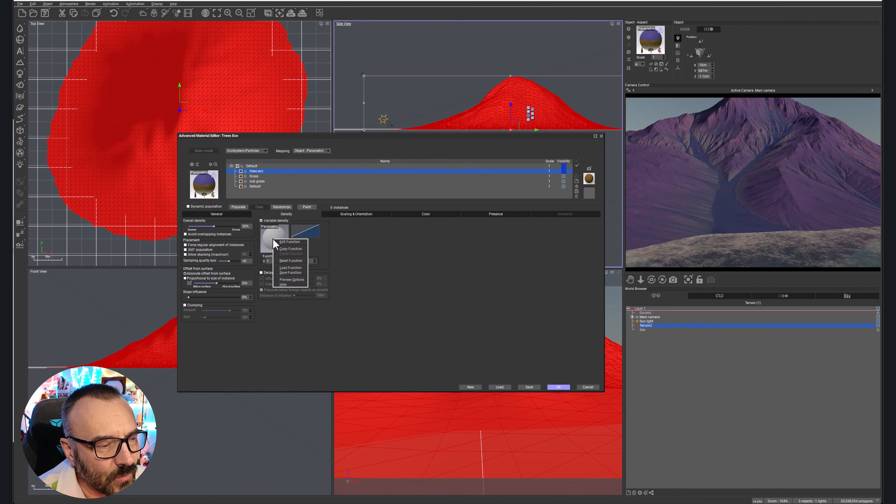
pyautogui.click(294, 242)
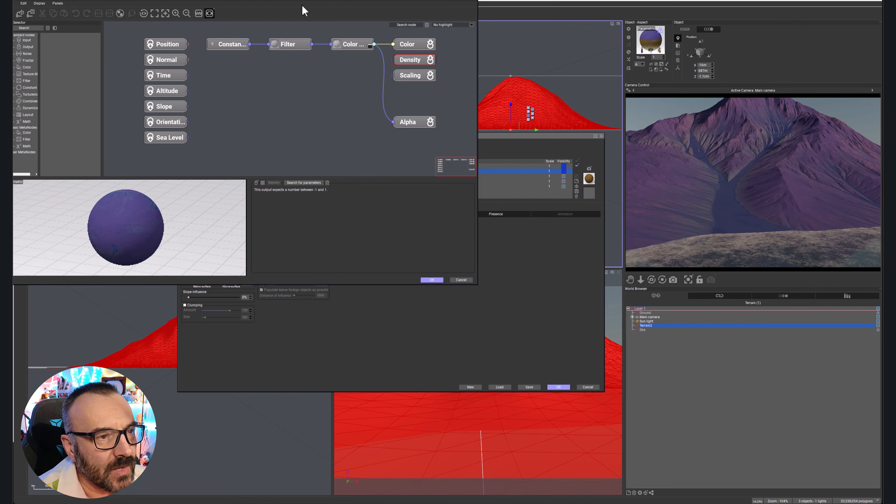
# Step: Bring the density function graph window fully into view and enlarge it
pyautogui.moveTo(302, 5); pyautogui.dragTo(404, 89)
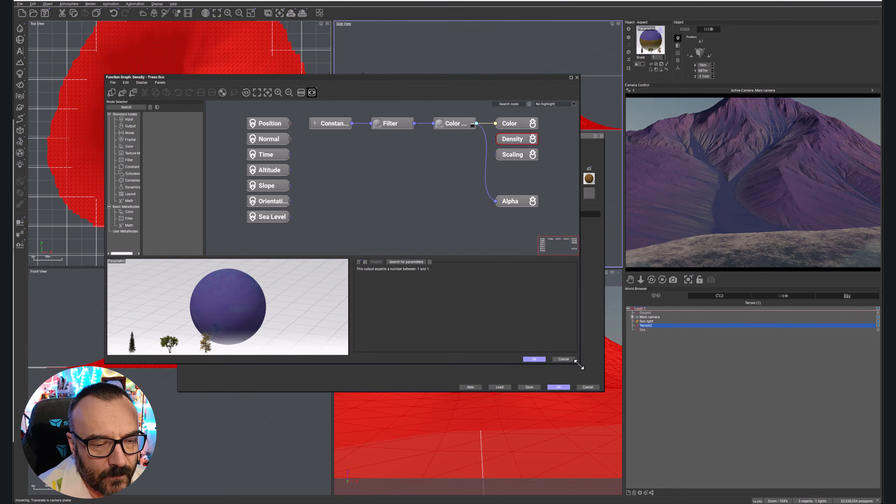
pyautogui.moveTo(579, 363); pyautogui.dragTo(623, 386)
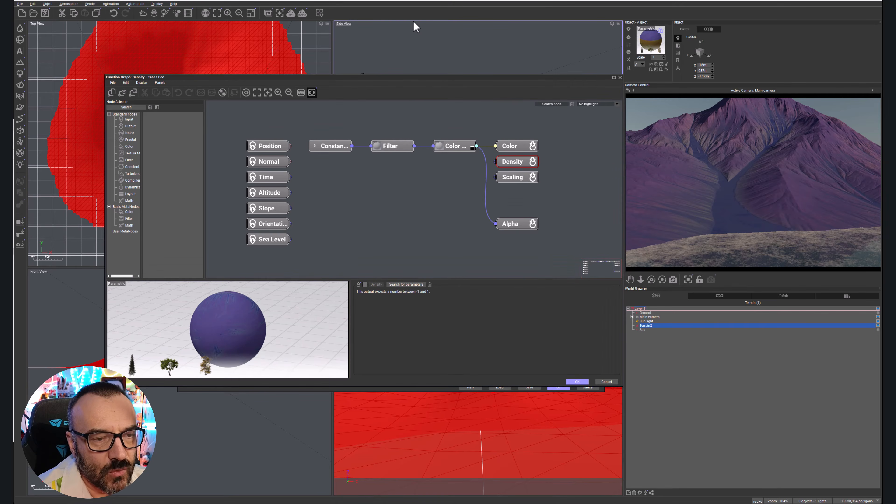
pyautogui.moveTo(449, 77); pyautogui.dragTo(456, 75)
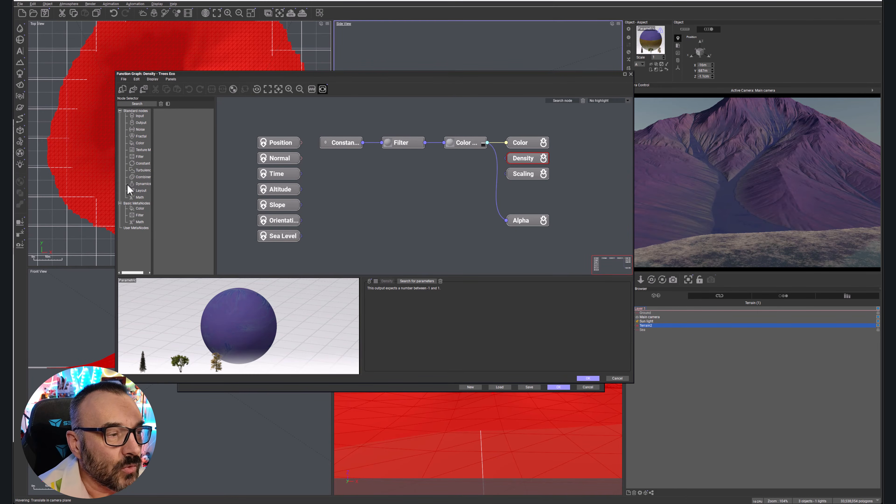
# Step: Examine the graph's input nodes, the Constant, Filter and Color map chain, and the Color, Density, Scaling and Alpha outputs
pyautogui.rightClick(351, 189)
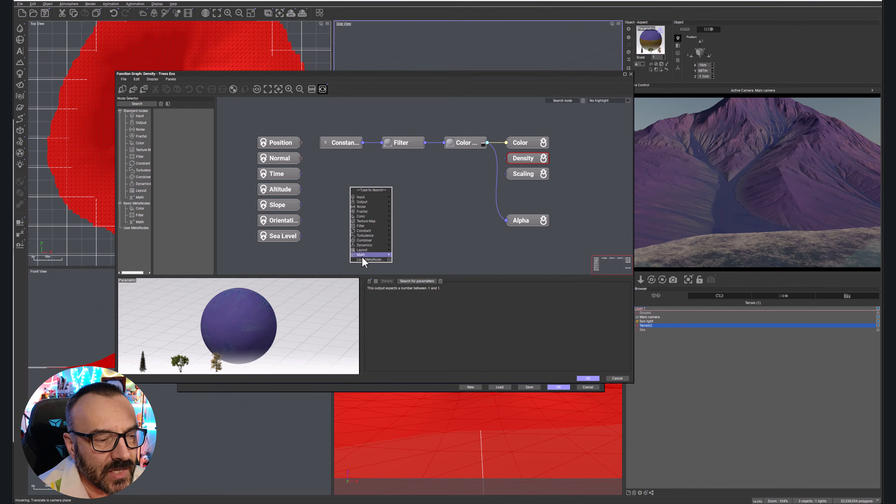
pyautogui.click(338, 170)
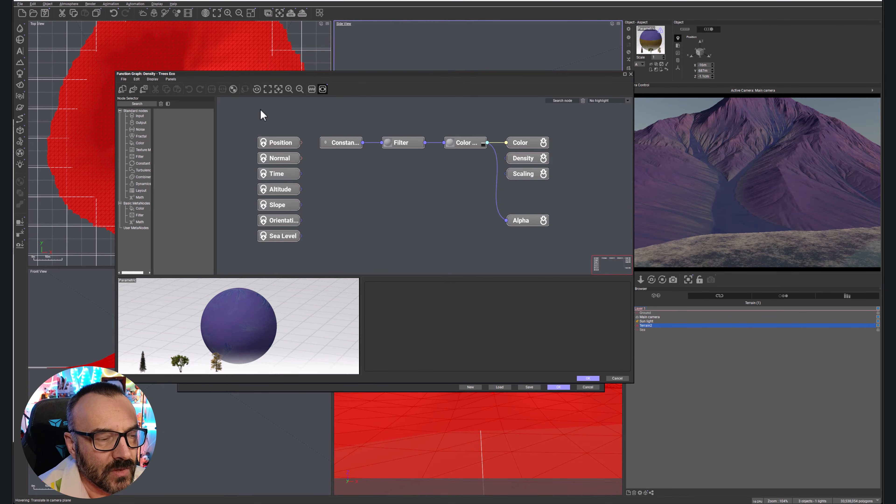
pyautogui.moveTo(248, 113); pyautogui.dragTo(313, 250)
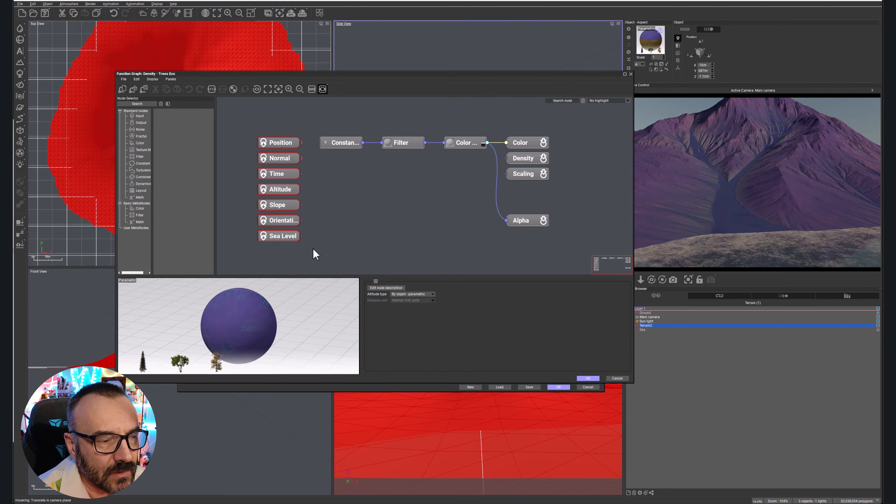
pyautogui.click(364, 209)
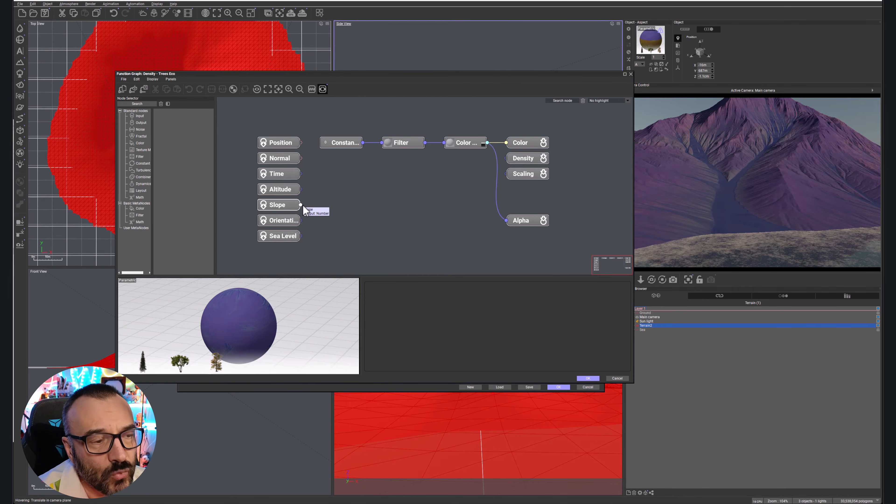
pyautogui.moveTo(327, 111)
pyautogui.mouseDown()
pyautogui.moveTo(375, 163)
pyautogui.moveTo(470, 222)
pyautogui.moveTo(495, 251)
pyautogui.mouseUp()
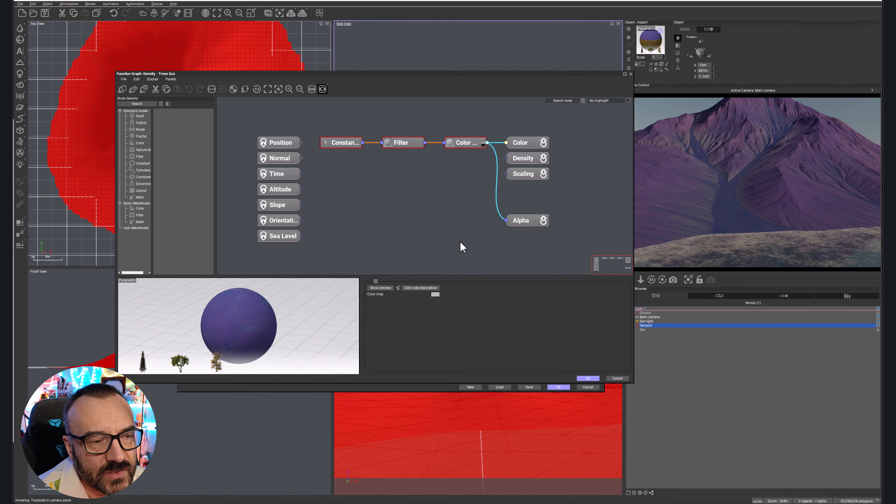
pyautogui.click(332, 144)
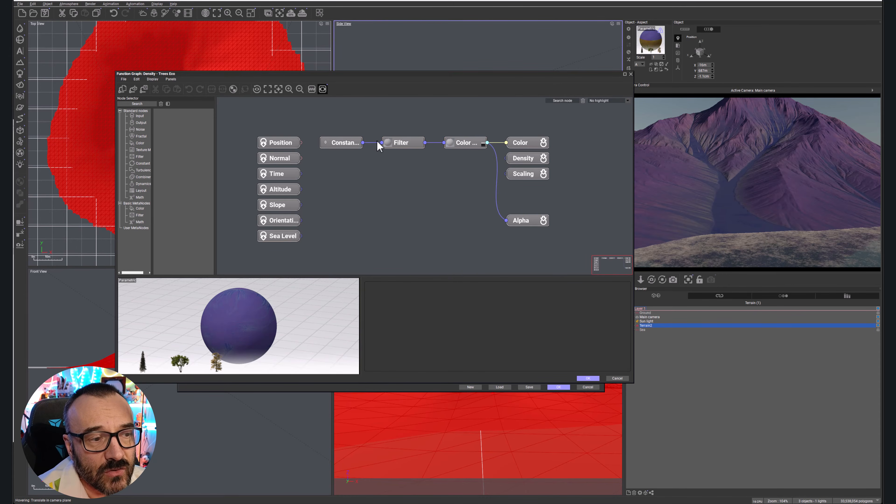
pyautogui.click(460, 145)
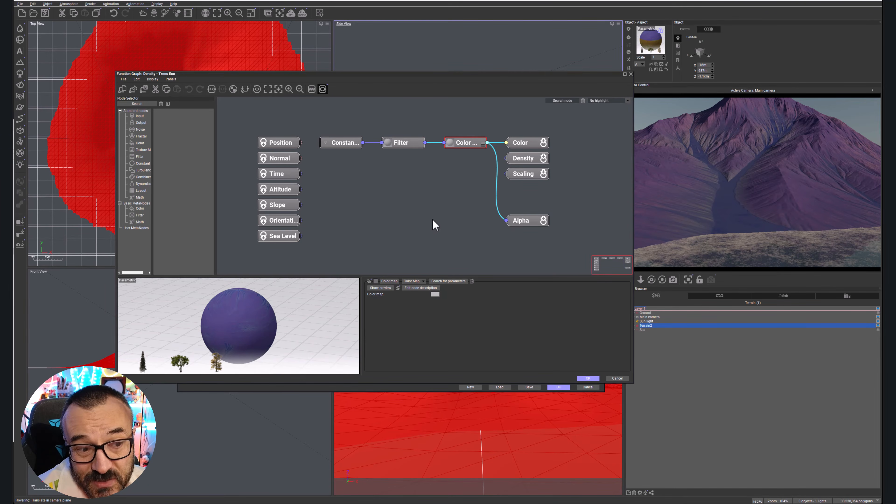
pyautogui.moveTo(582, 127); pyautogui.dragTo(469, 251)
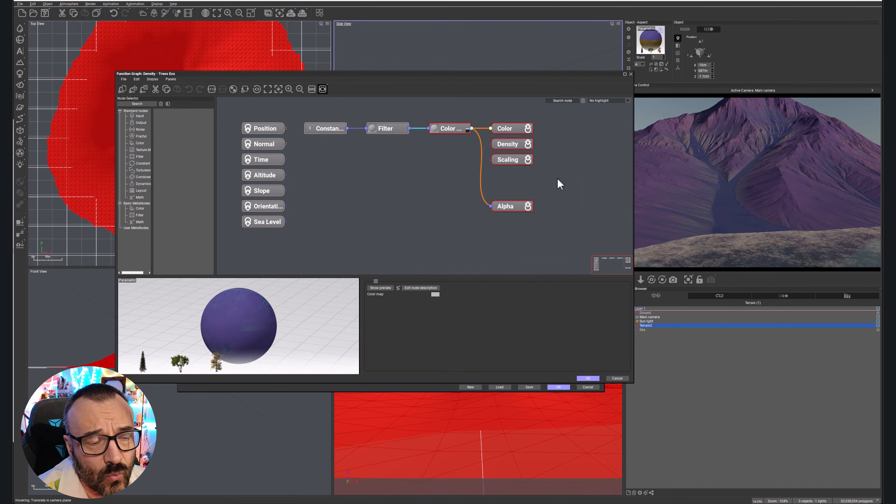
pyautogui.moveTo(569, 159); pyautogui.dragTo(575, 175, button='middle')
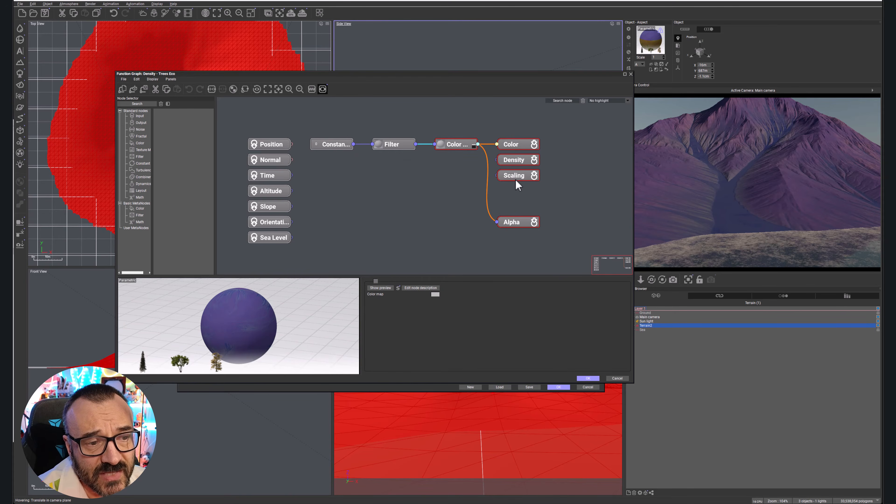
pyautogui.click(450, 207)
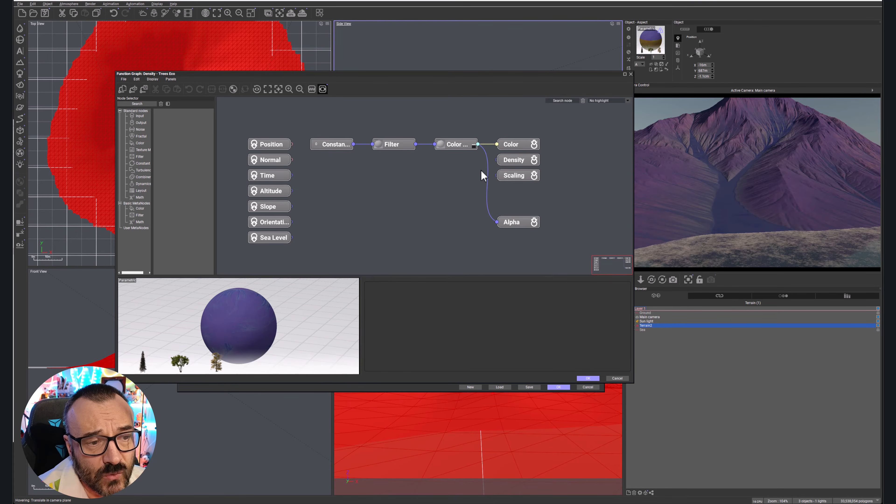
# Step: Add a Projected Texture Map node to the density graph below the Constant and Filter nodes
pyautogui.rightClick(366, 174)
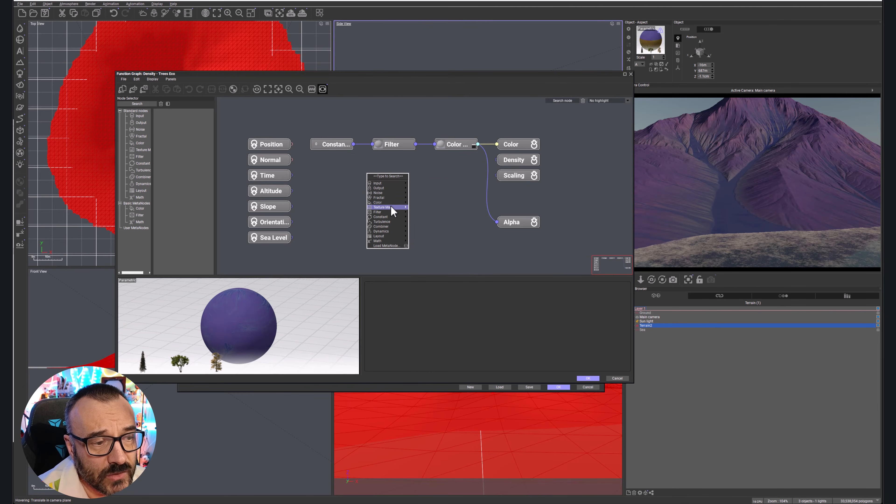
pyautogui.moveTo(390, 207)
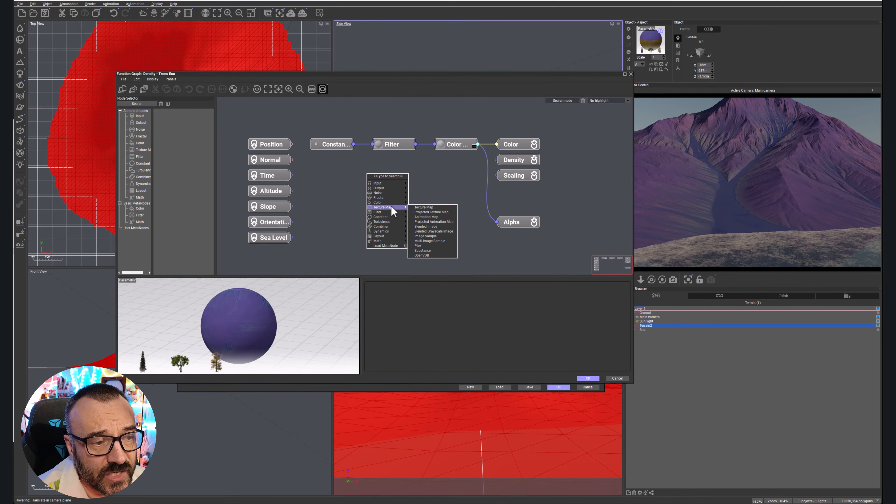
pyautogui.click(445, 211)
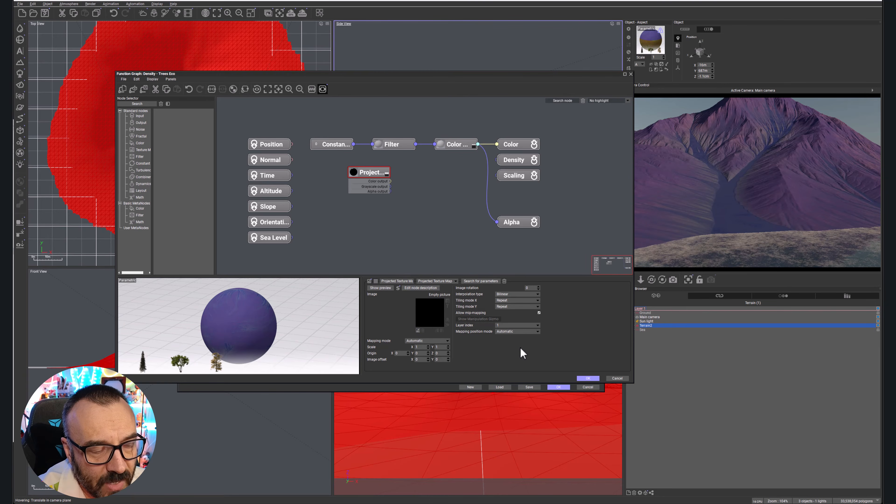
pyautogui.click(392, 148)
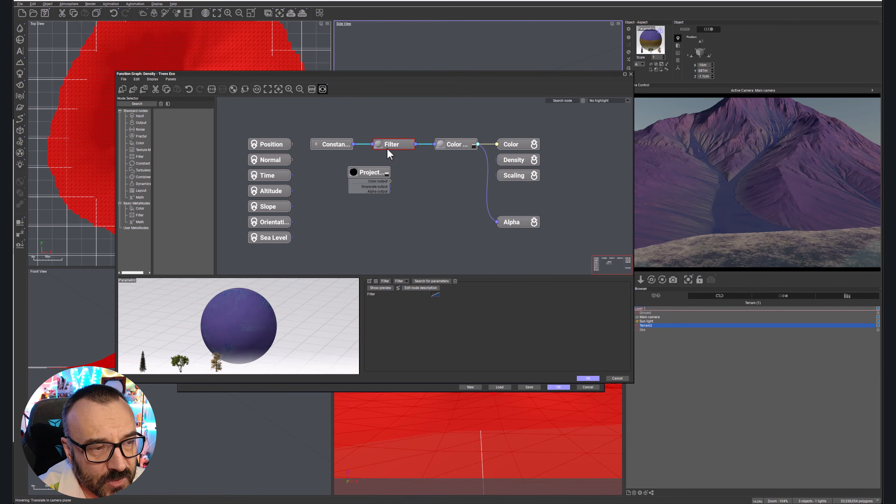
pyautogui.click(335, 143)
pyautogui.click(456, 149)
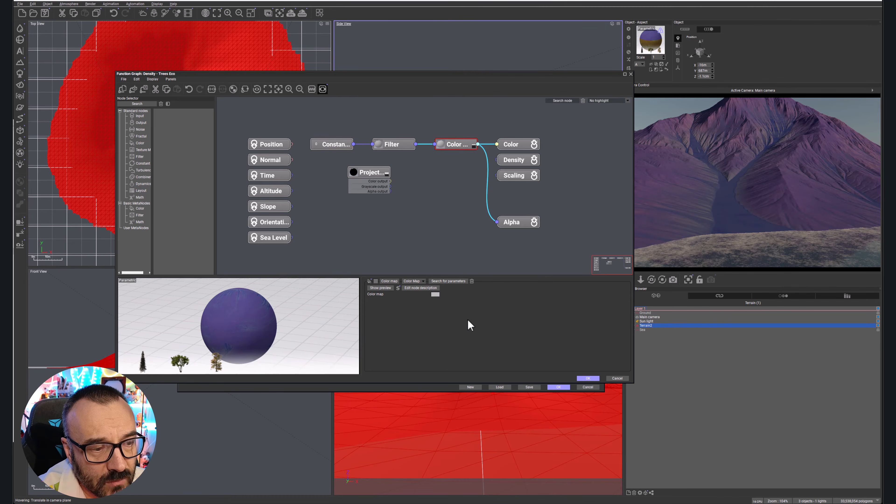
# Step: Load flow.tif into the Projected Texture Map node, with Color as the image type
pyautogui.click(377, 173)
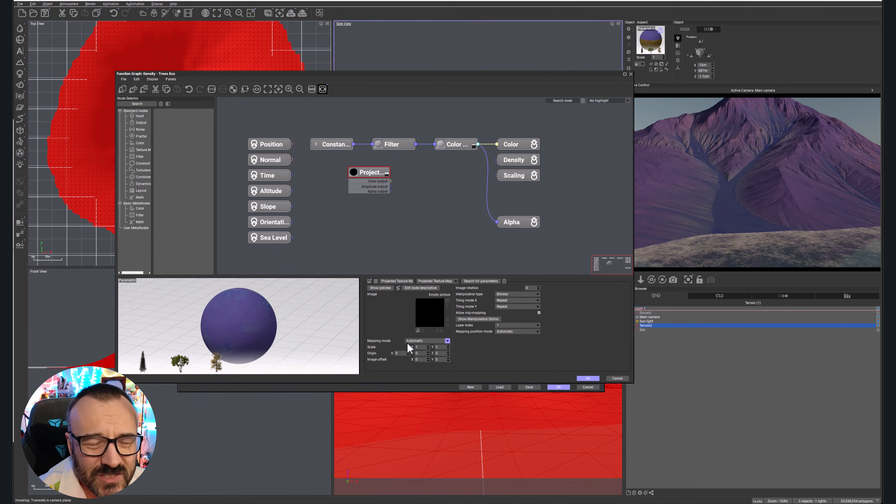
pyautogui.click(418, 330)
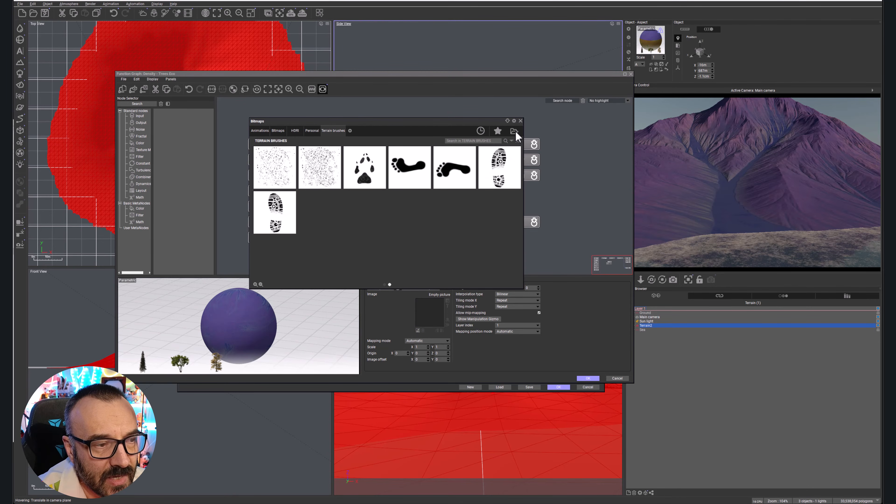
pyautogui.click(310, 131)
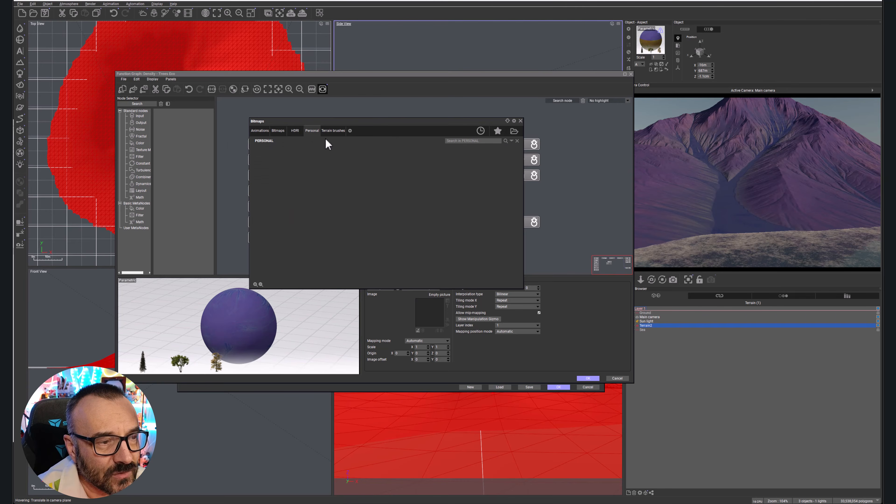
pyautogui.click(514, 132)
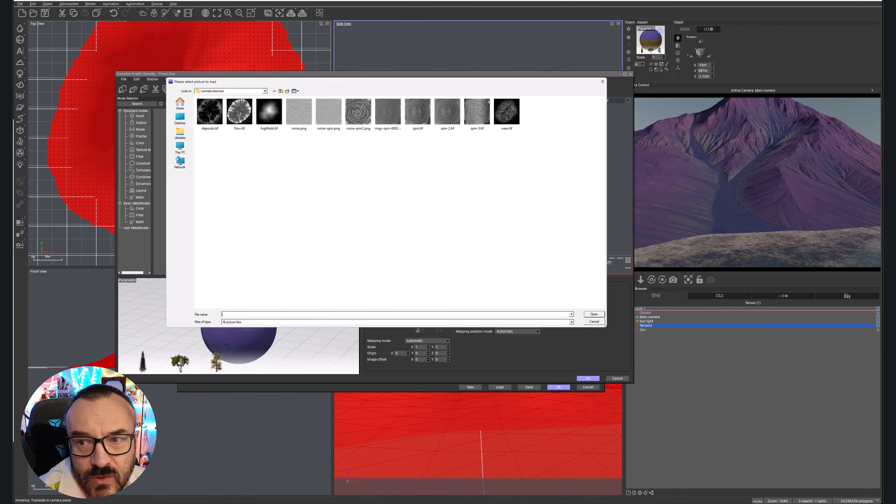
pyautogui.click(246, 107)
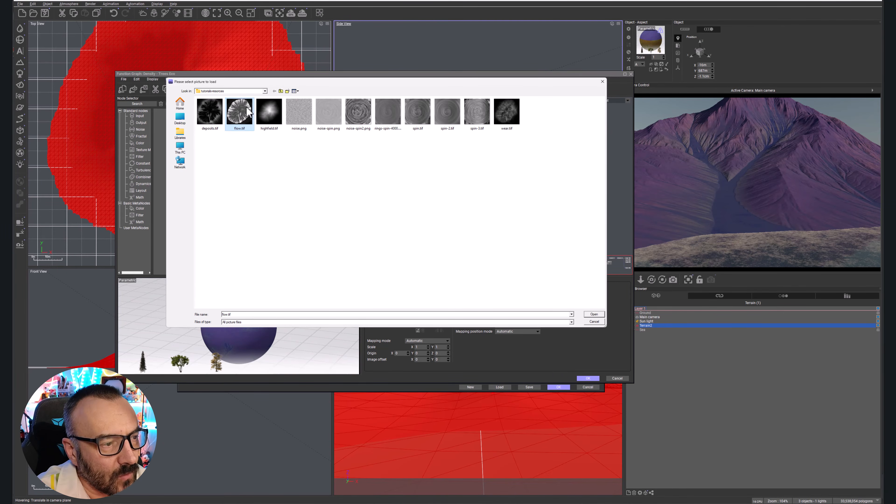
pyautogui.click(596, 314)
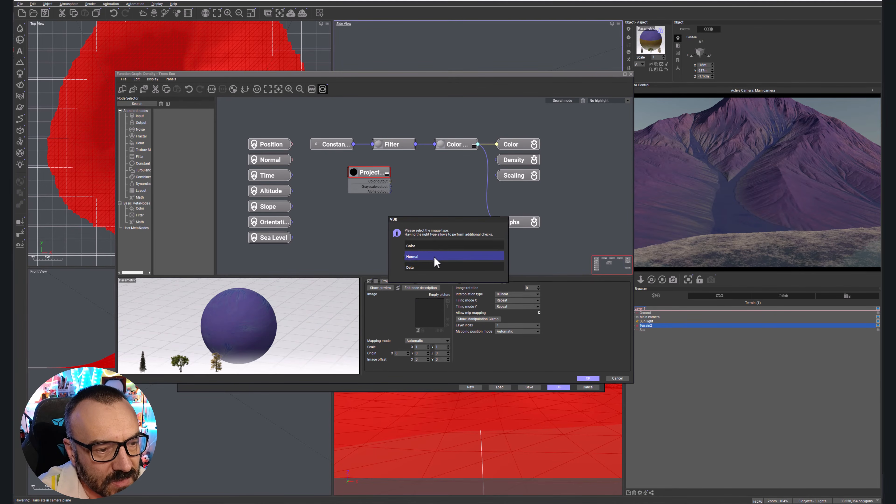
pyautogui.click(435, 245)
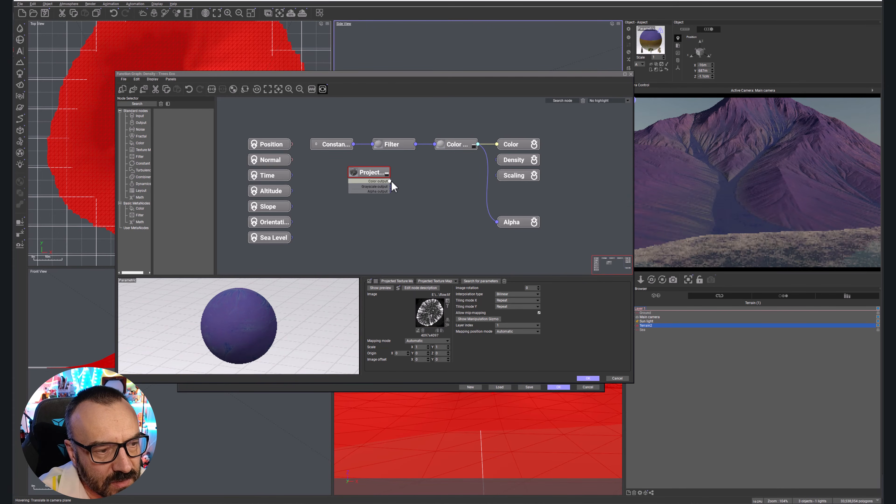
# Step: Connect the projected texture's color output to the Density output and place the Color to Brightness converter midway between them
pyautogui.moveTo(391, 182); pyautogui.dragTo(497, 159)
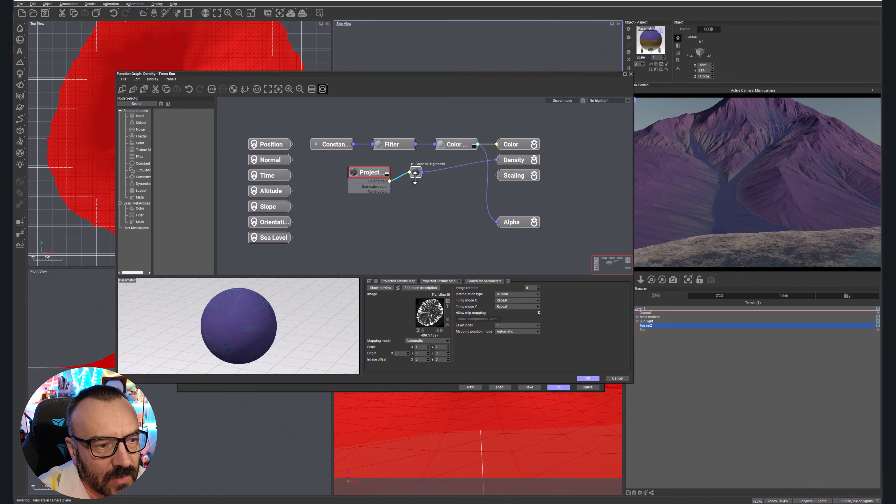
pyautogui.moveTo(415, 176); pyautogui.dragTo(435, 175)
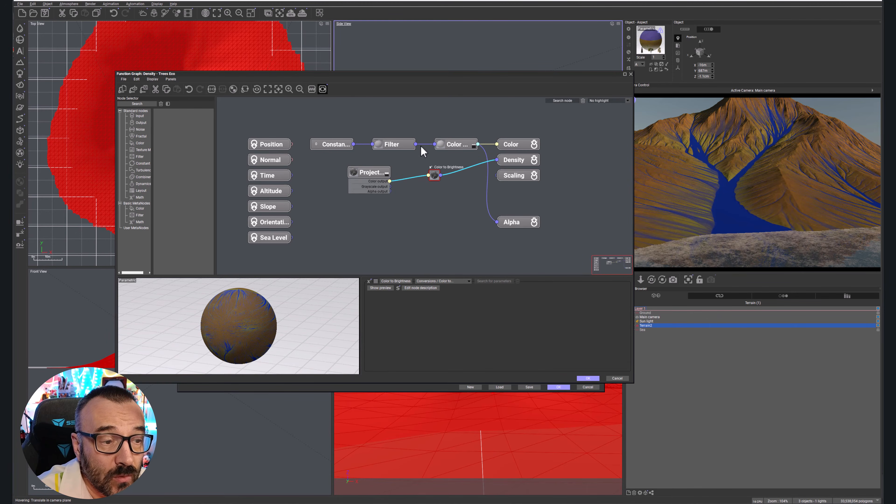
pyautogui.click(488, 148)
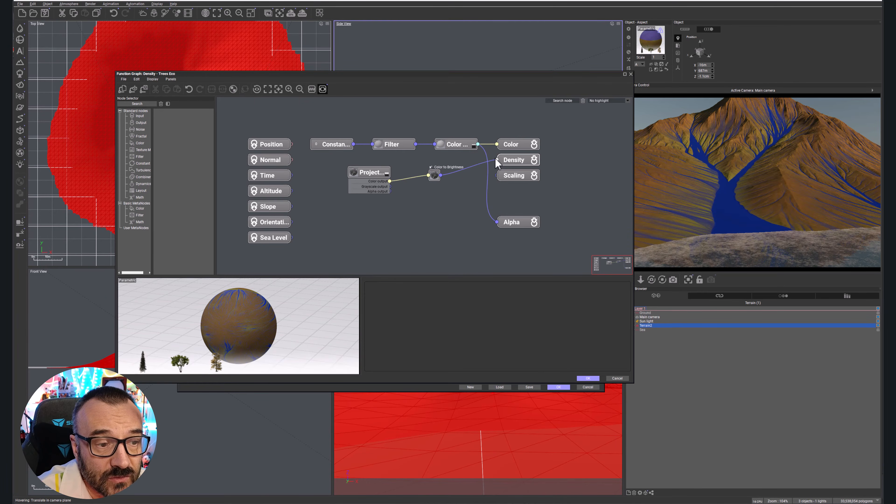
pyautogui.click(435, 175)
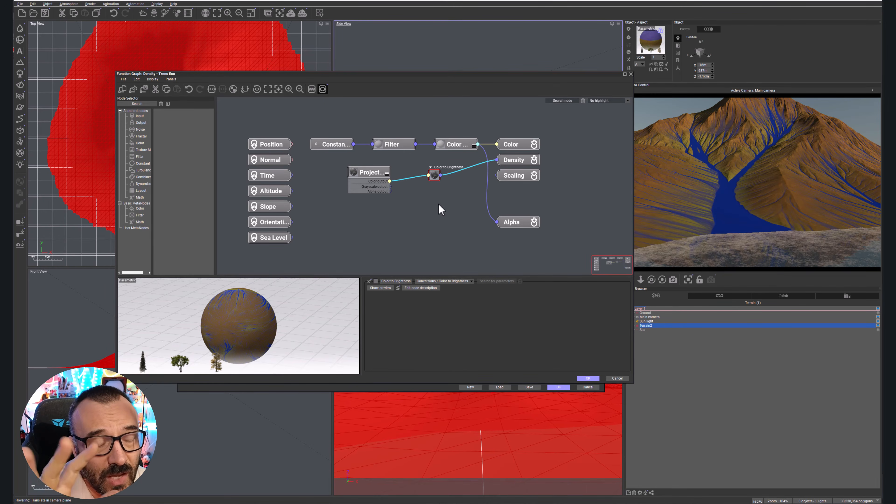
# Step: Try driving the Scaling output from the Normal input, and remove the converter node with its connection
pyautogui.click(439, 205)
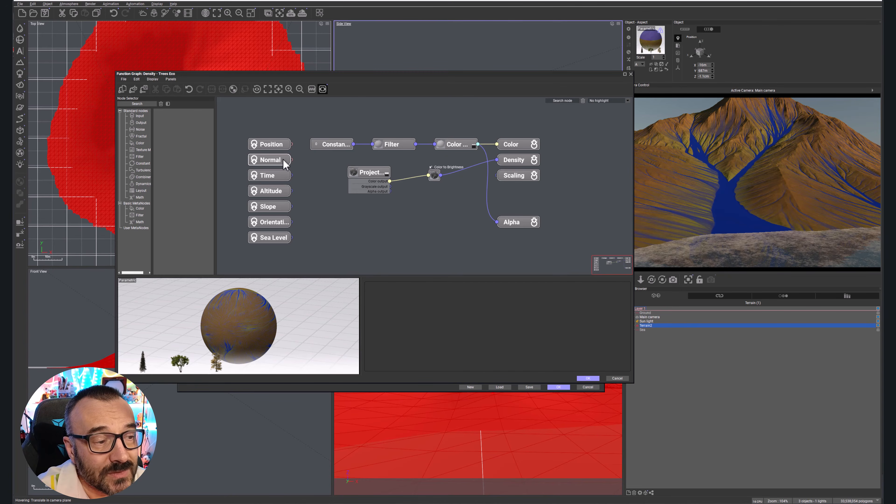
pyautogui.moveTo(293, 159); pyautogui.dragTo(498, 173)
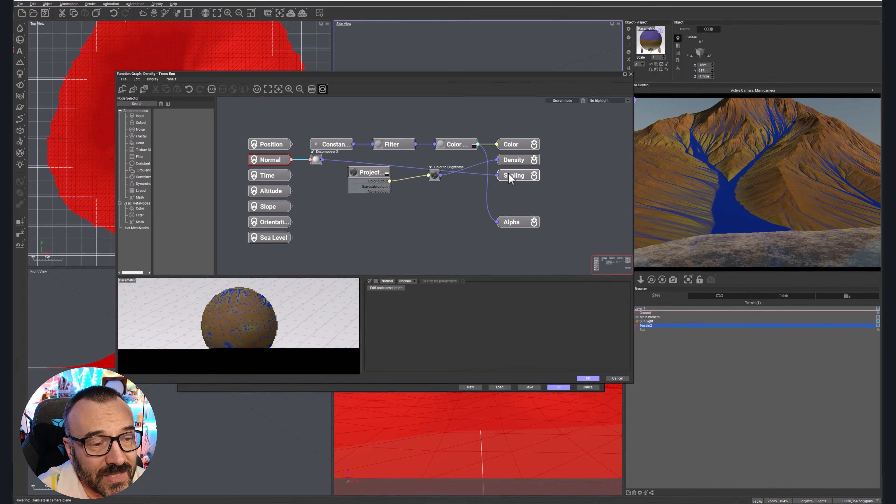
pyautogui.moveTo(313, 161); pyautogui.dragTo(316, 164)
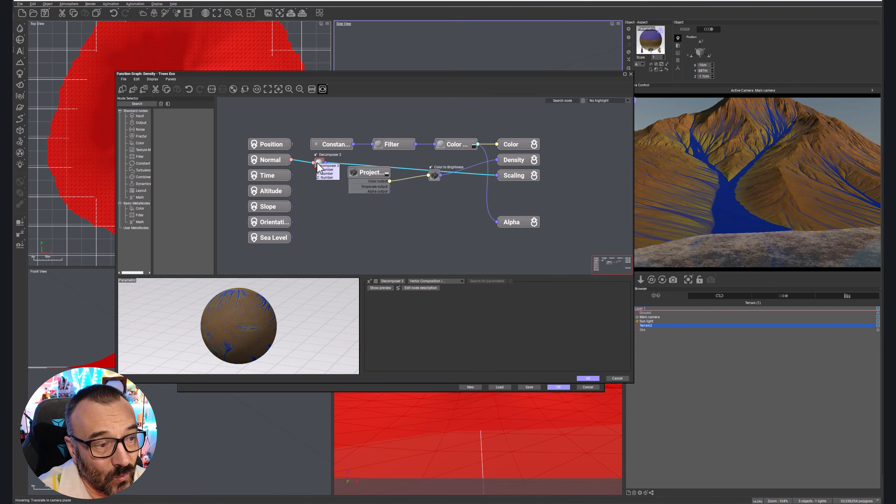
pyautogui.press('Delete')
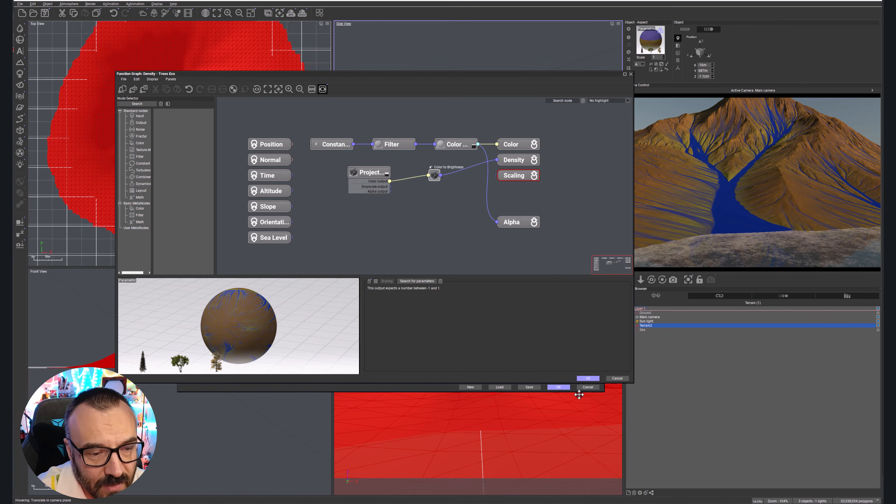
# Step: Accept the density graph, turn off the blue highlight of the trees eco layer, and populate it
pyautogui.click(587, 378)
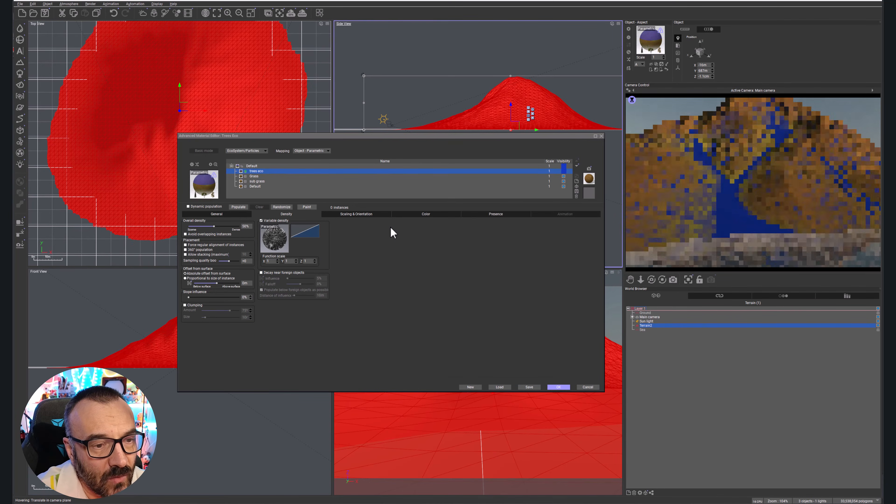
pyautogui.click(565, 171)
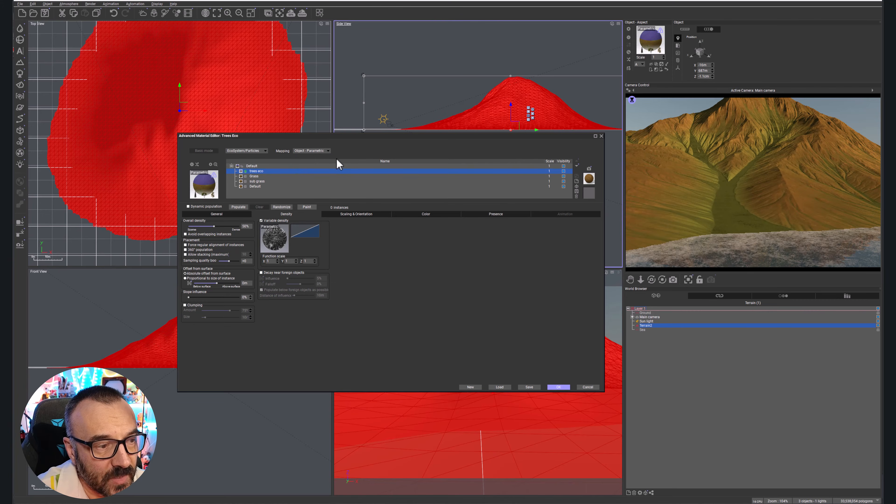
pyautogui.click(239, 206)
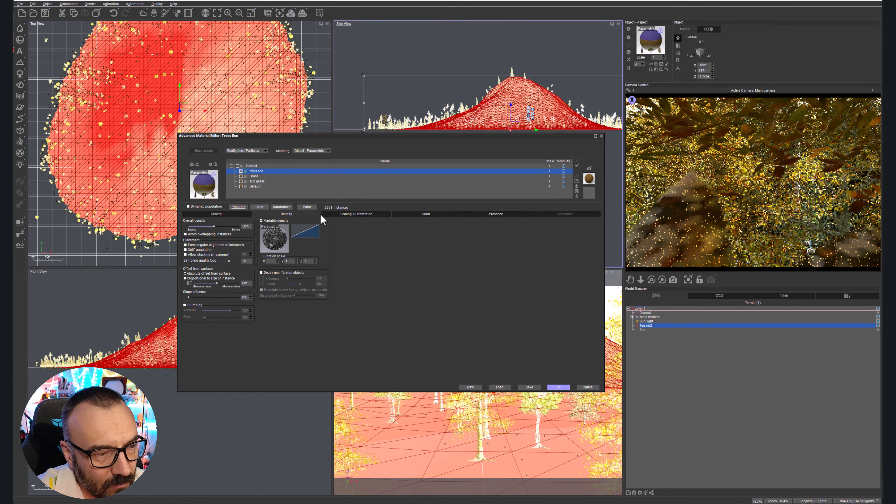
# Step: Clear the trees, raise the overall density, set the overall scaling to 0.464, and repopulate the layer before accepting the material
pyautogui.click(260, 207)
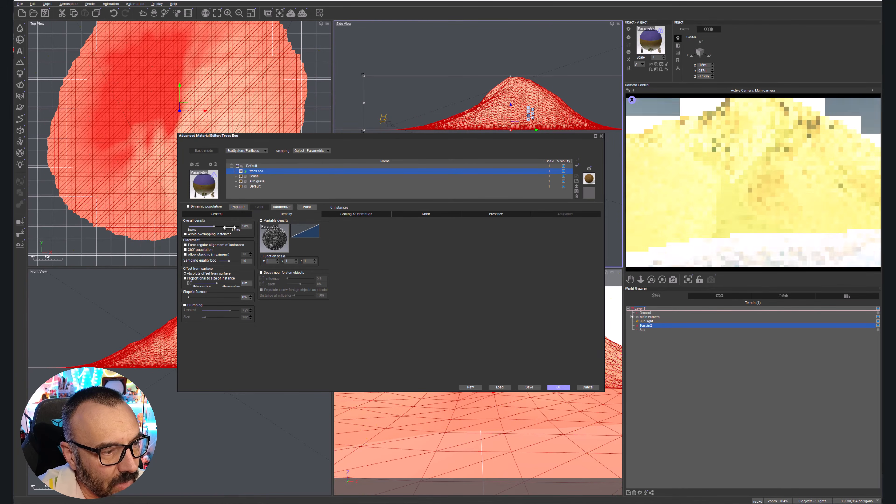
pyautogui.moveTo(228, 227); pyautogui.dragTo(229, 226)
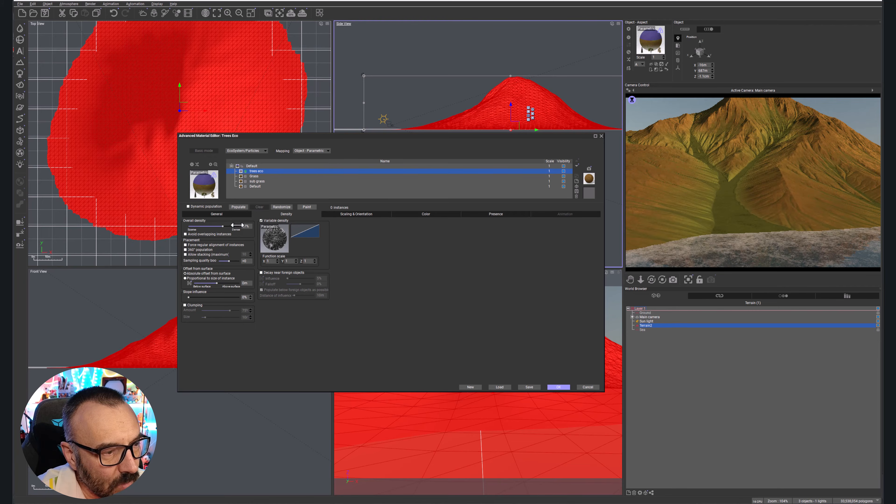
pyautogui.click(357, 214)
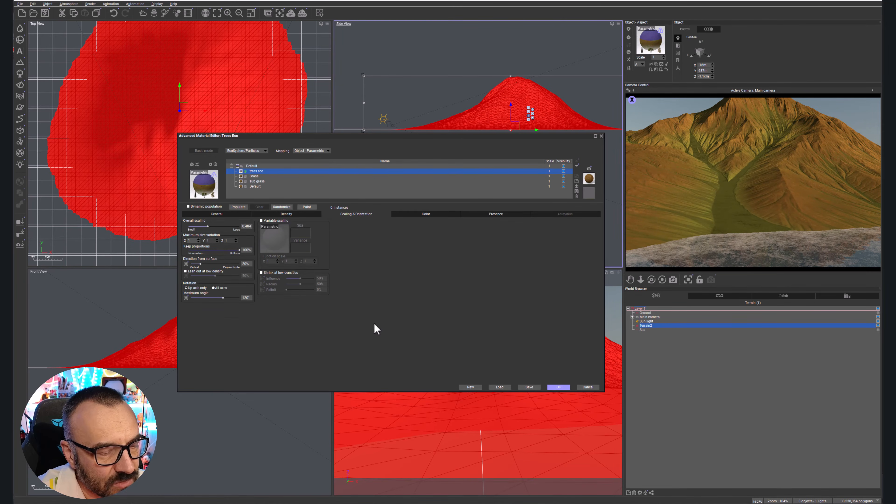
pyautogui.click(237, 207)
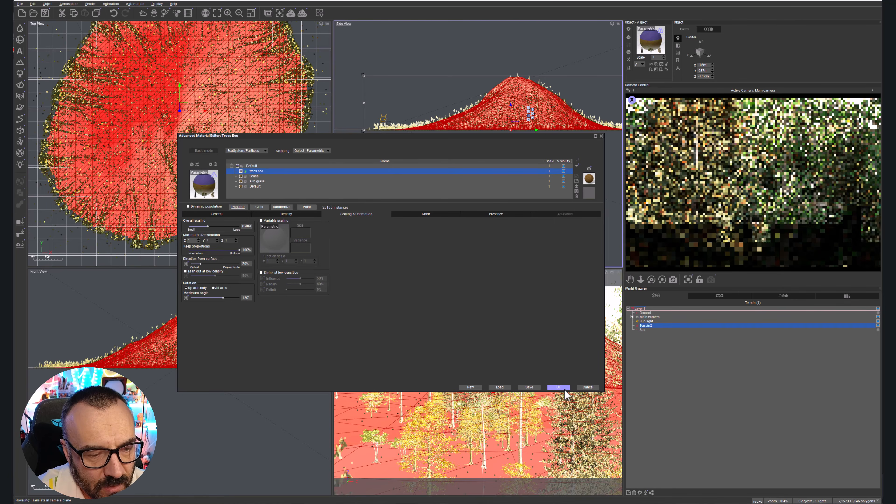
pyautogui.click(563, 388)
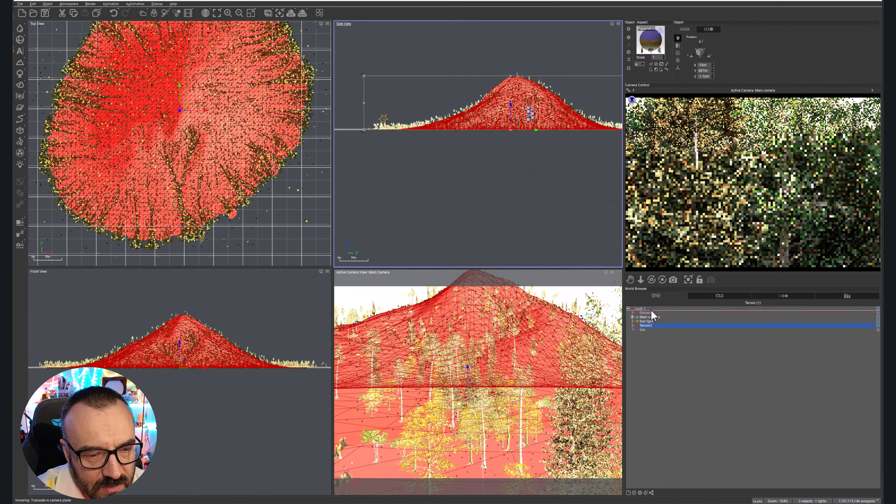
# Step: Move the Main camera back and slightly up in the side view so it frames the whole mountain
pyautogui.moveTo(489, 163); pyautogui.dragTo(508, 194, button='right')
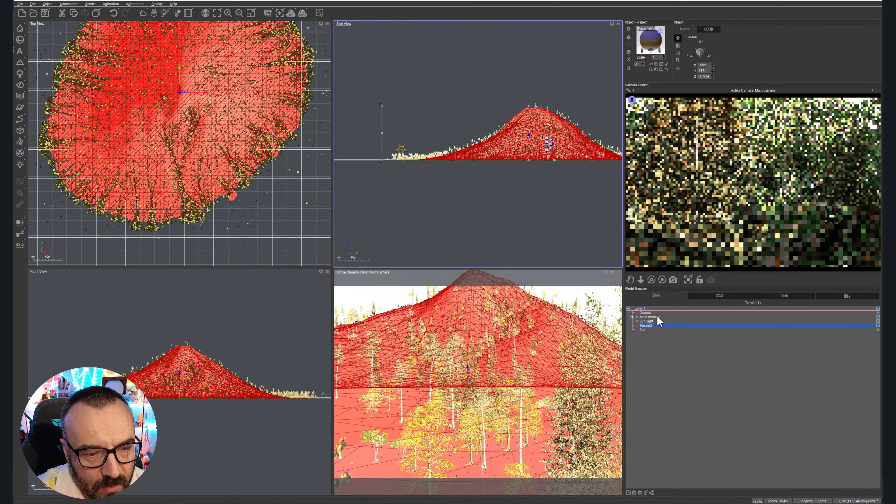
pyautogui.click(657, 317)
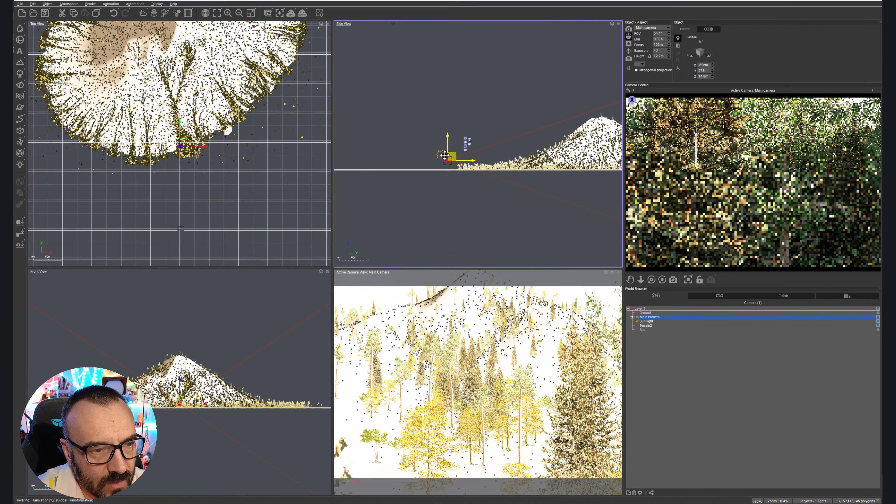
pyautogui.moveTo(444, 155); pyautogui.dragTo(394, 142)
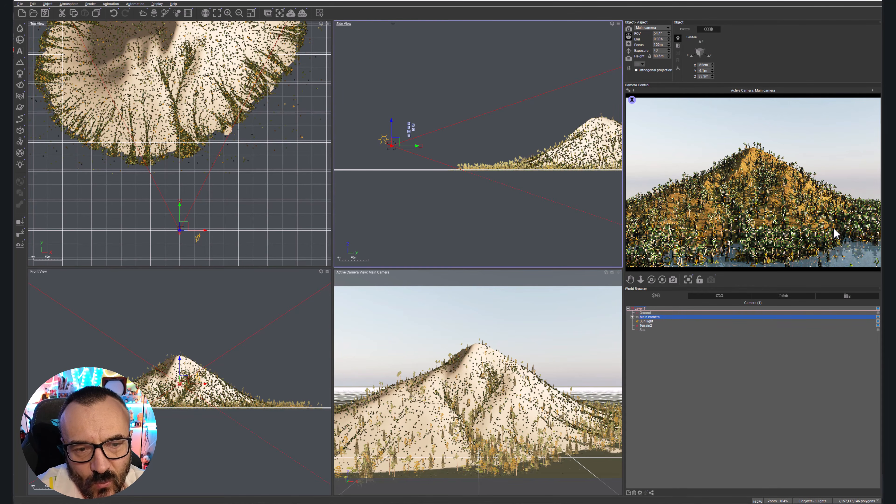
pyautogui.rightClick(839, 231)
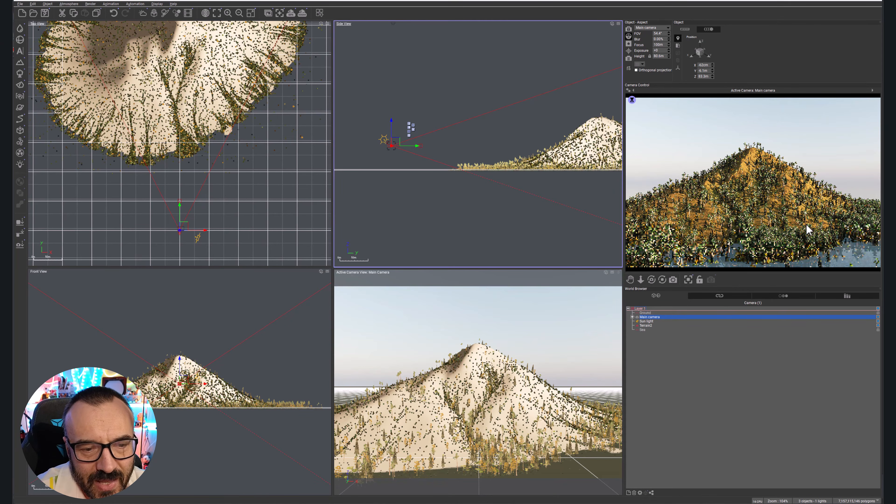
# Step: Open Terrain2's material and limit the trees eco layer's altitude range to a minimum of -0.61, repopulating the trees
pyautogui.click(648, 325)
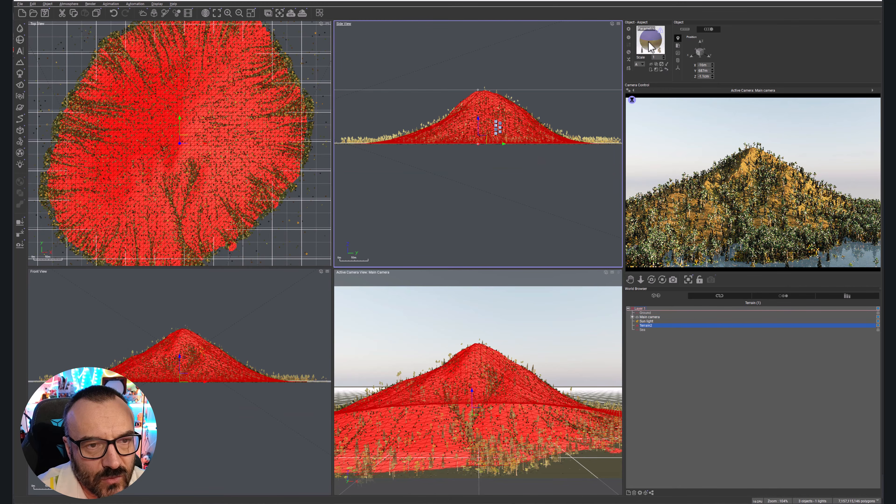
pyautogui.doubleClick(648, 41)
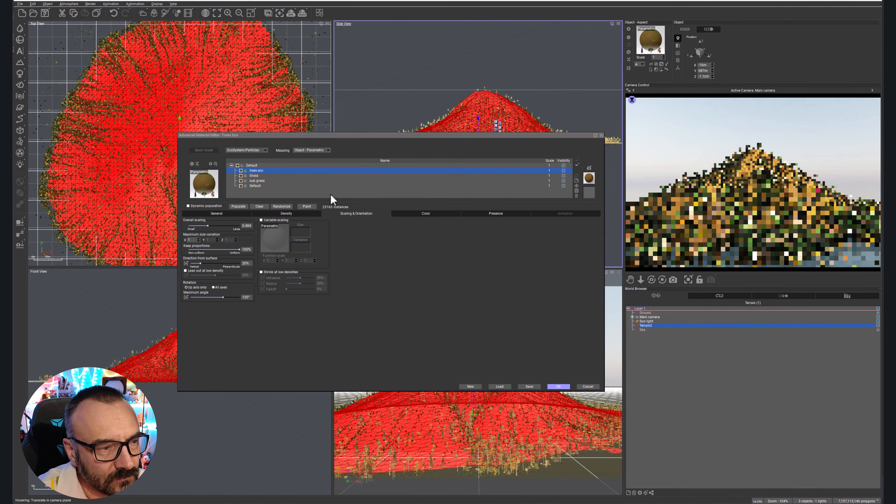
pyautogui.click(497, 214)
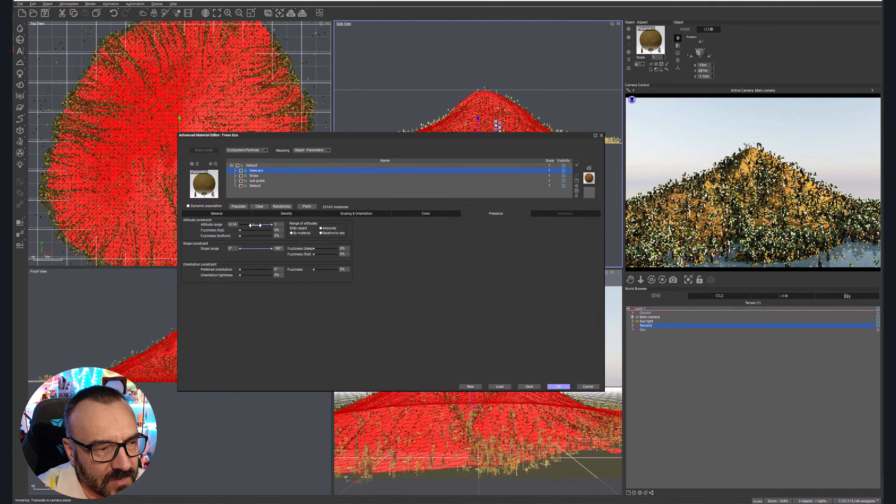
pyautogui.moveTo(255, 225); pyautogui.dragTo(260, 227)
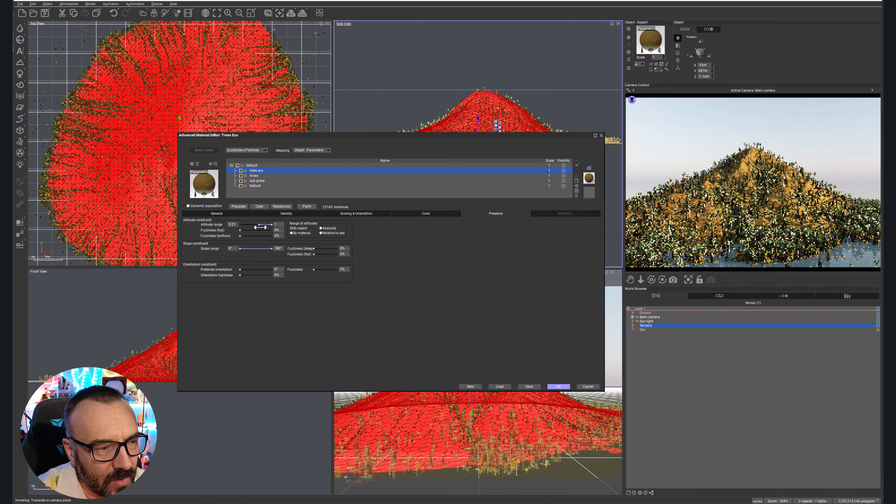
pyautogui.click(238, 206)
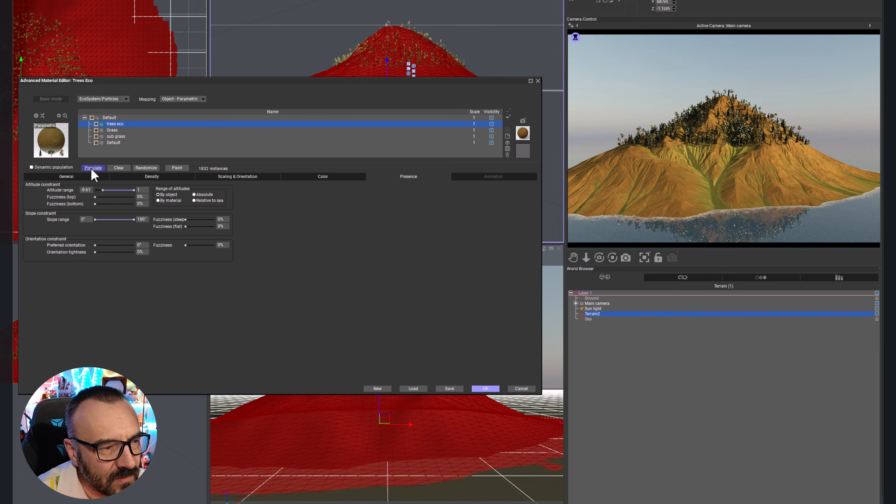
pyautogui.rightClick(743, 146)
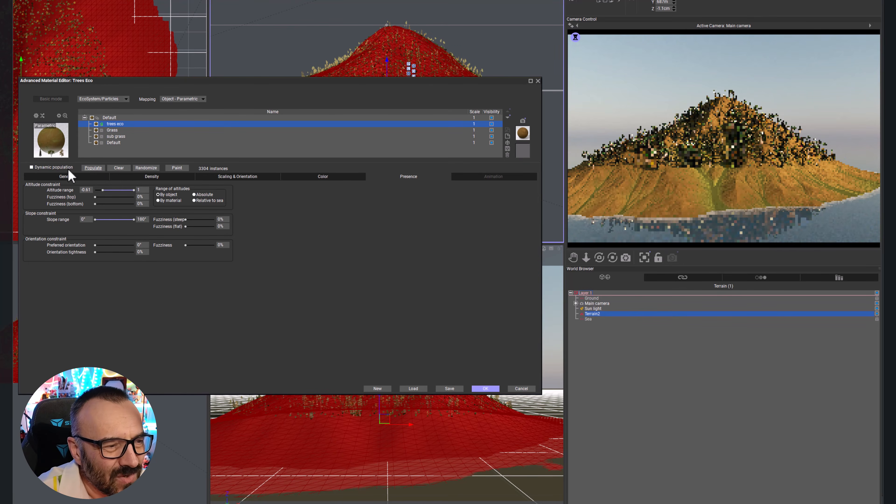
# Step: Lower the altitude range minimum to -0.7, set the bottom fuzziness to 24%, and repopulate the trees
pyautogui.moveTo(102, 189); pyautogui.dragTo(100, 190)
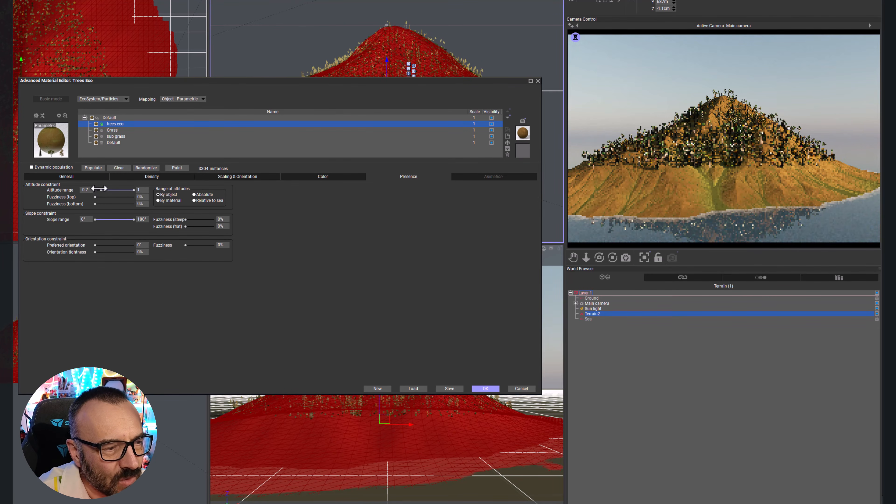
pyautogui.click(92, 168)
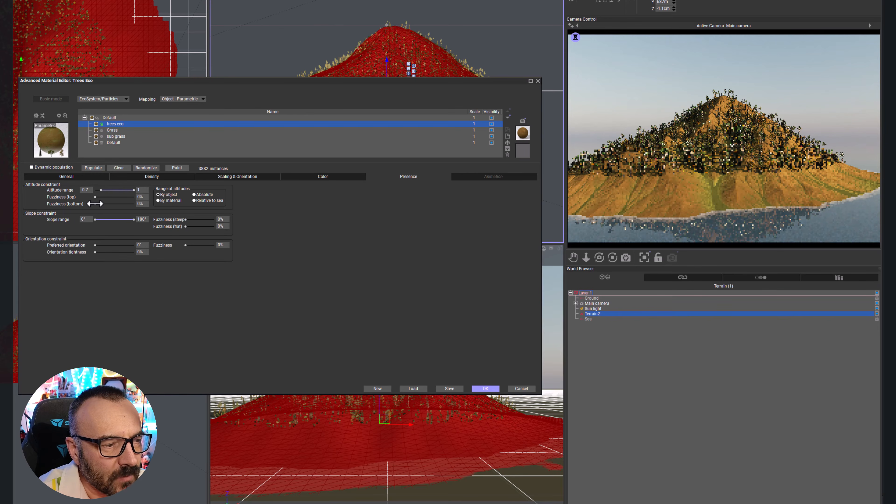
pyautogui.moveTo(95, 203); pyautogui.dragTo(104, 204)
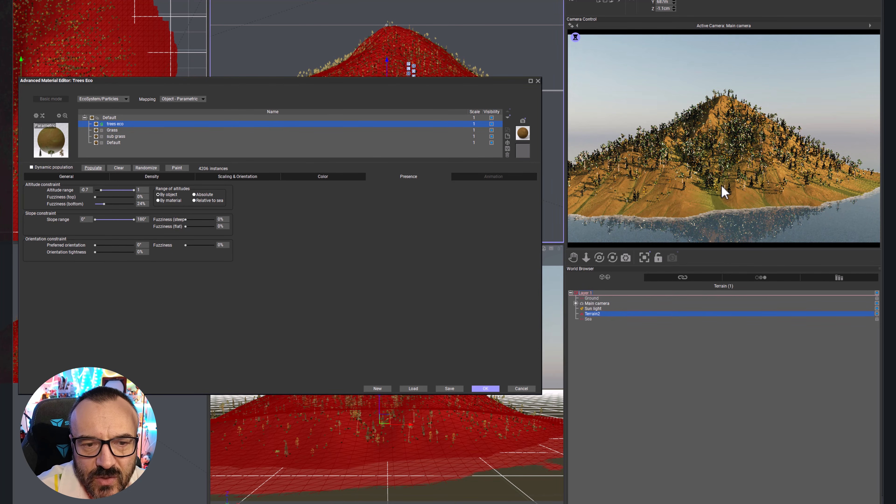
pyautogui.rightClick(724, 192)
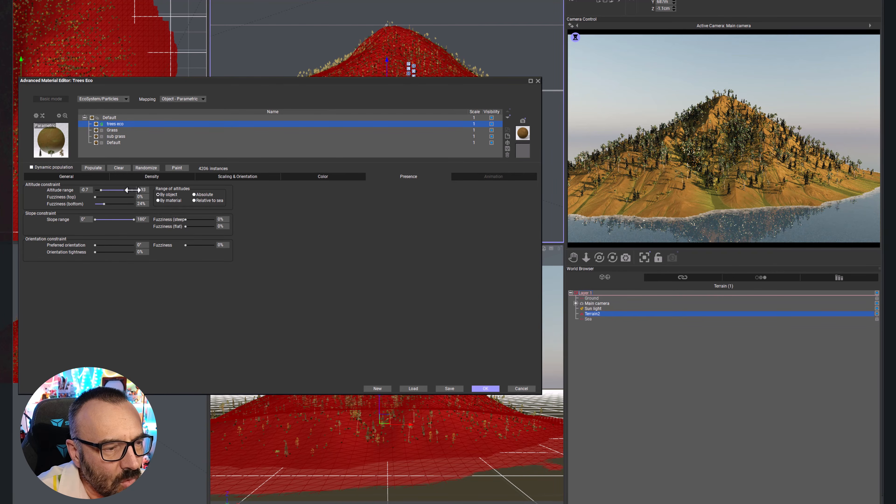
# Step: Set the altitude range to -0.75 through 0.53 with 13% top fuzziness, and repopulate the trees
pyautogui.moveTo(138, 190); pyautogui.dragTo(137, 190)
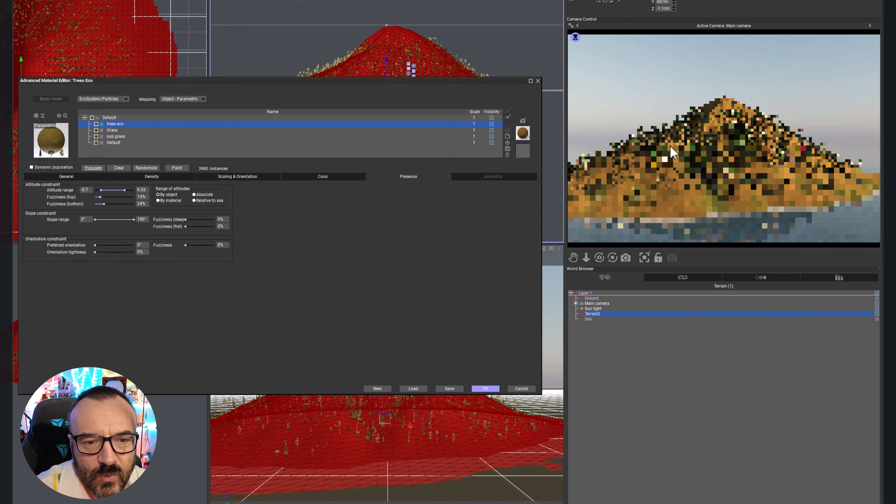
pyautogui.rightClick(723, 190)
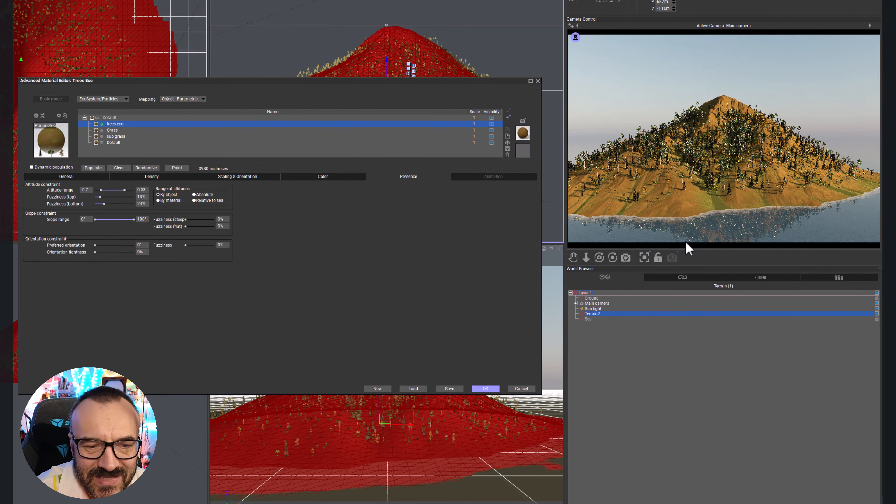
pyautogui.rightClick(685, 254)
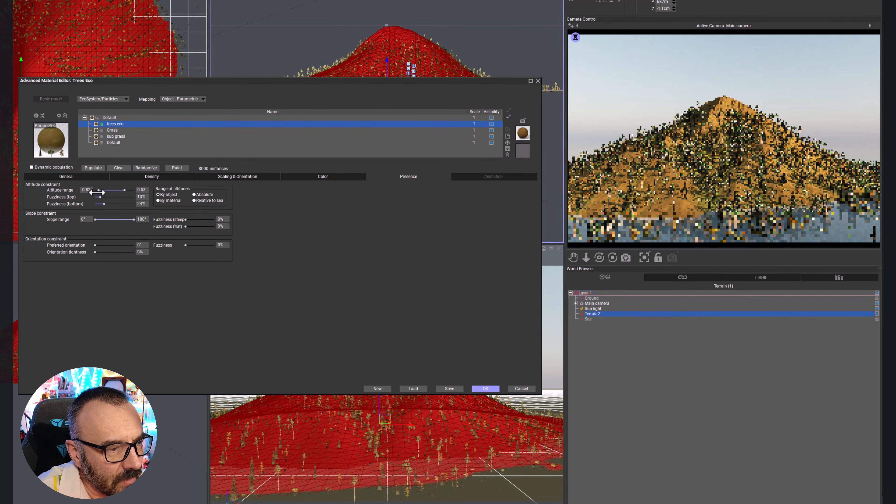
pyautogui.moveTo(98, 191); pyautogui.dragTo(99, 191)
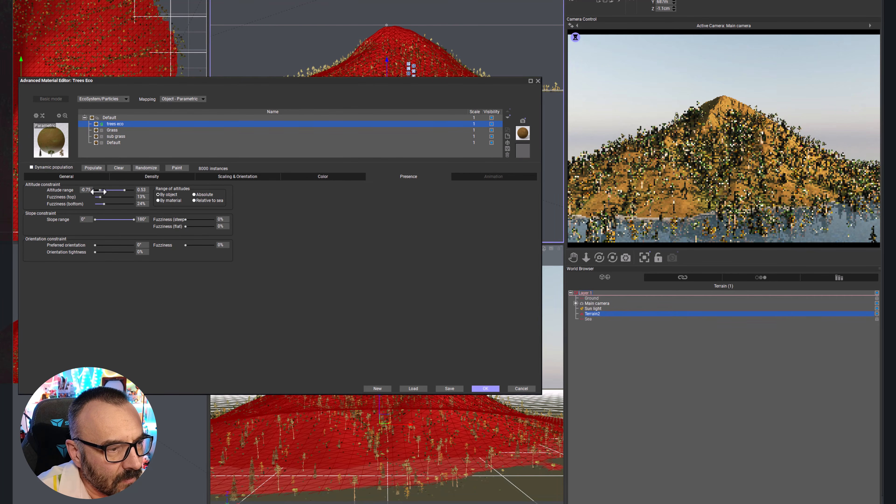
pyautogui.click(93, 167)
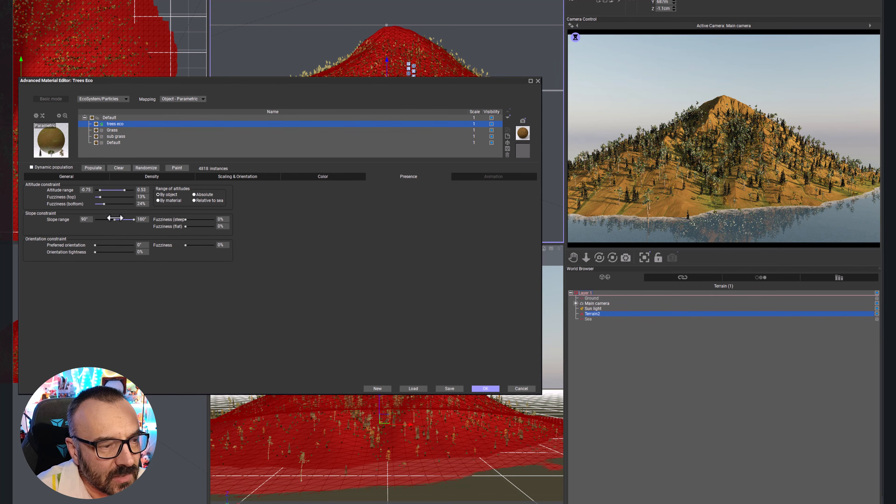
# Step: Limit the trees' slope range to 0° through 64° and repopulate the layer
pyautogui.click(93, 168)
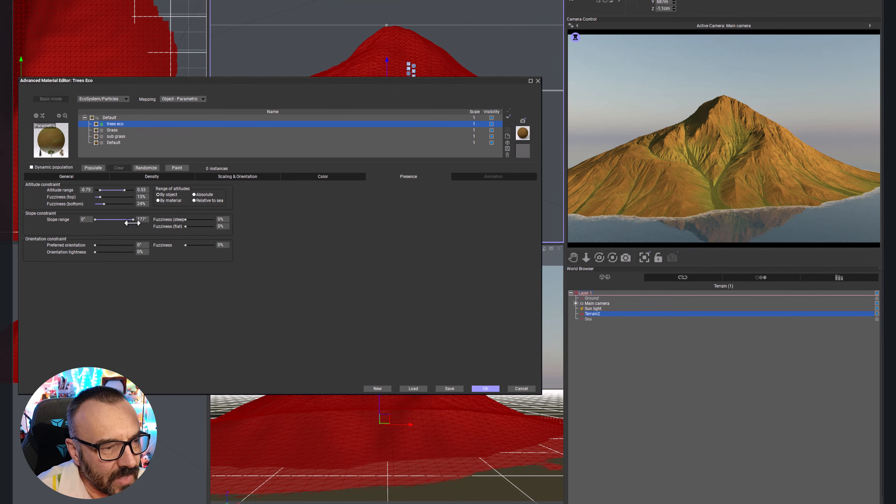
pyautogui.click(93, 168)
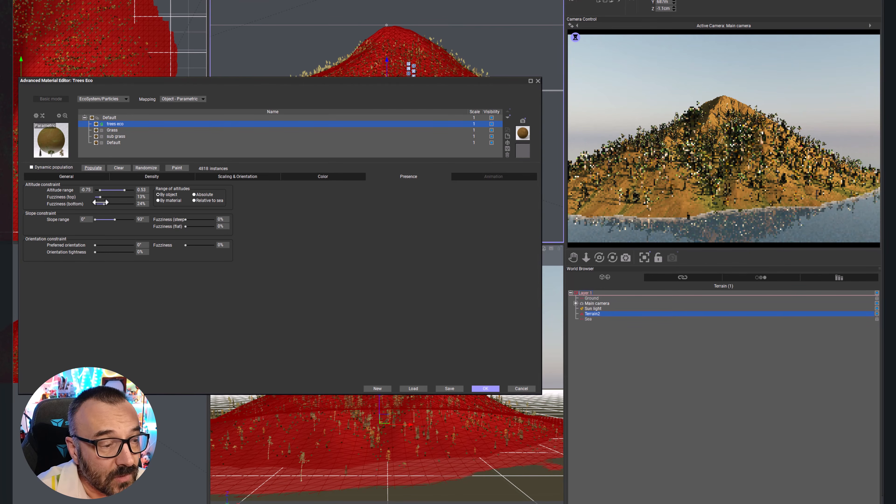
pyautogui.moveTo(123, 217); pyautogui.dragTo(116, 217)
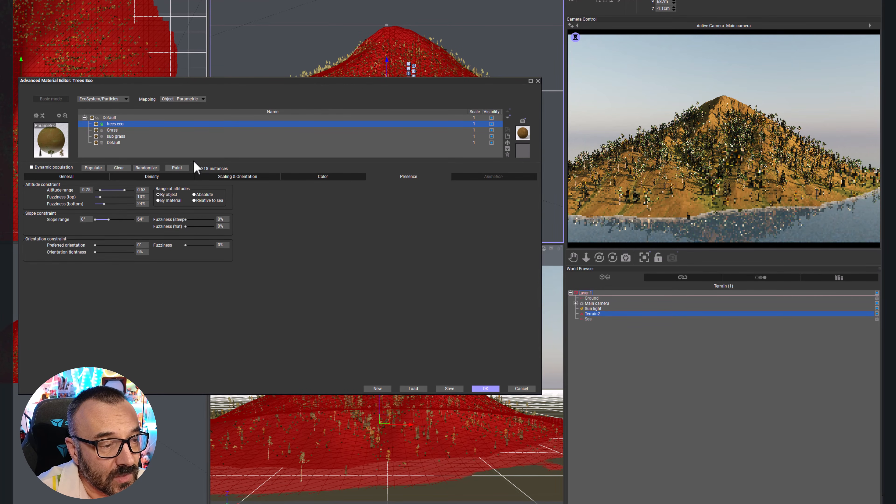
pyautogui.click(93, 167)
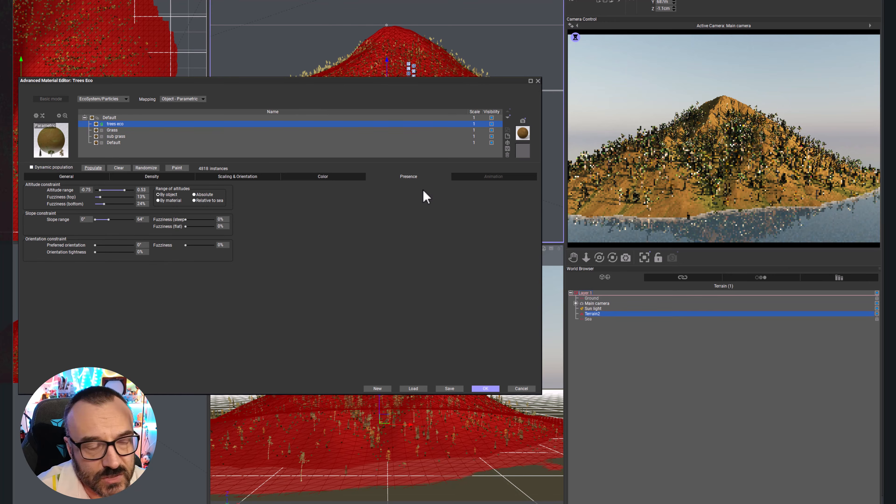
# Step: Set the trees' slope fuzziness to 13% steep and 12% flat, then repopulate with a higher overall density and refresh the preview
pyautogui.moveTo(193, 217); pyautogui.dragTo(201, 228)
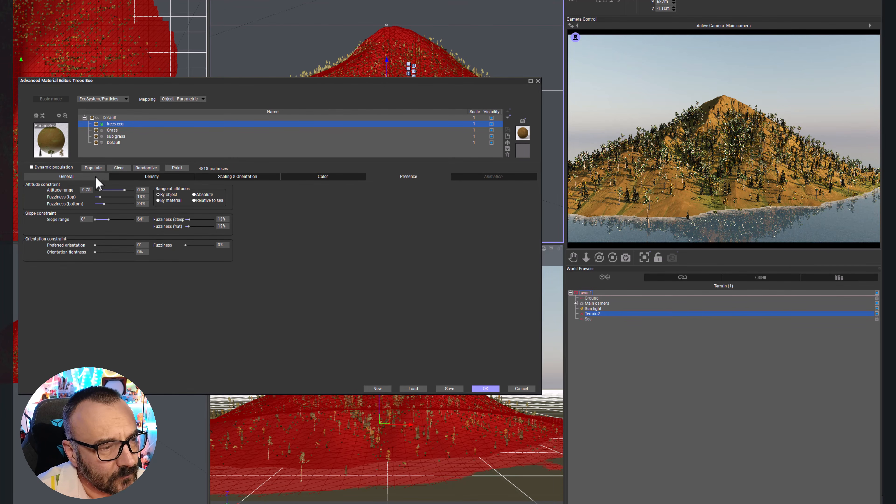
pyautogui.click(150, 176)
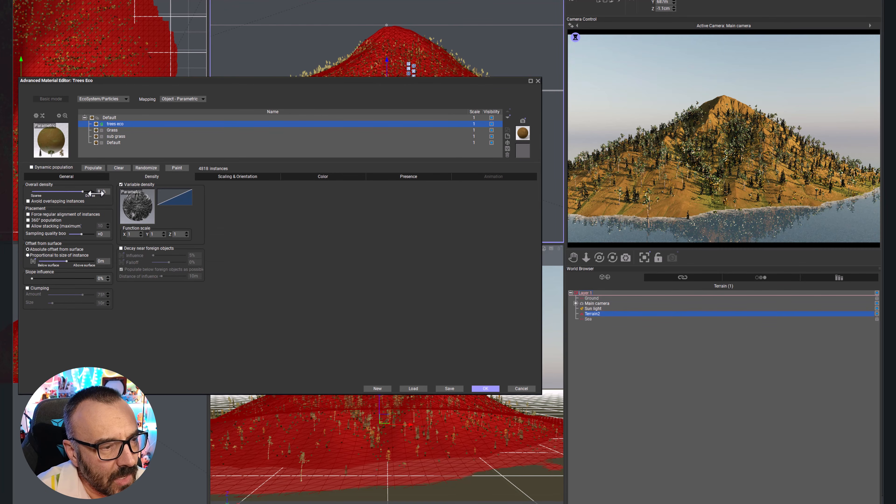
pyautogui.click(220, 177)
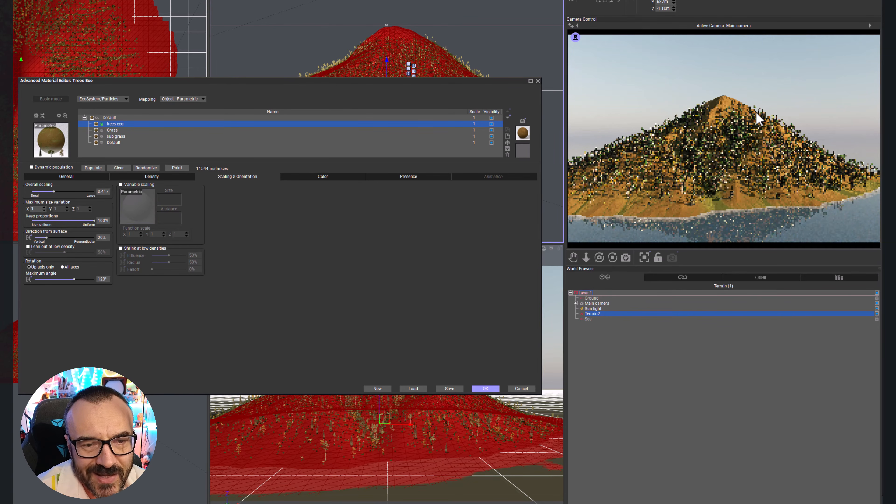
pyautogui.rightClick(746, 143)
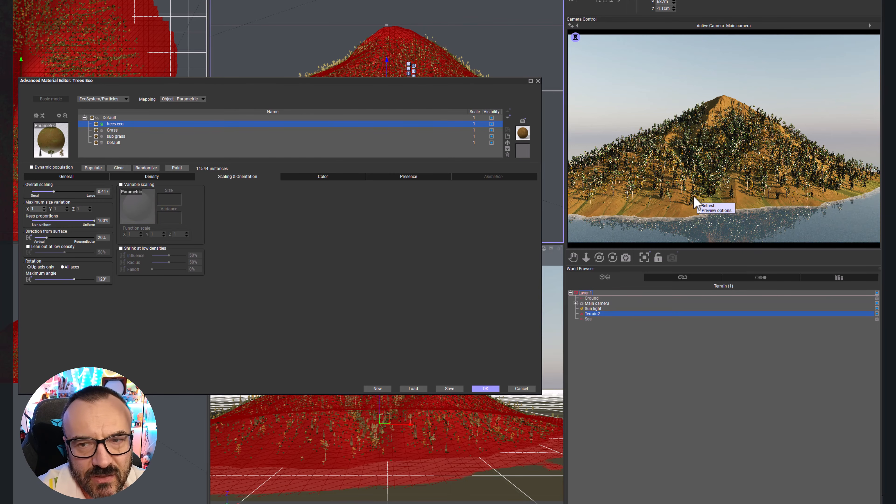
# Step: Rename the bottom Default layer of the terrain material as Base
pyautogui.click(122, 143)
pyautogui.doubleClick(122, 143)
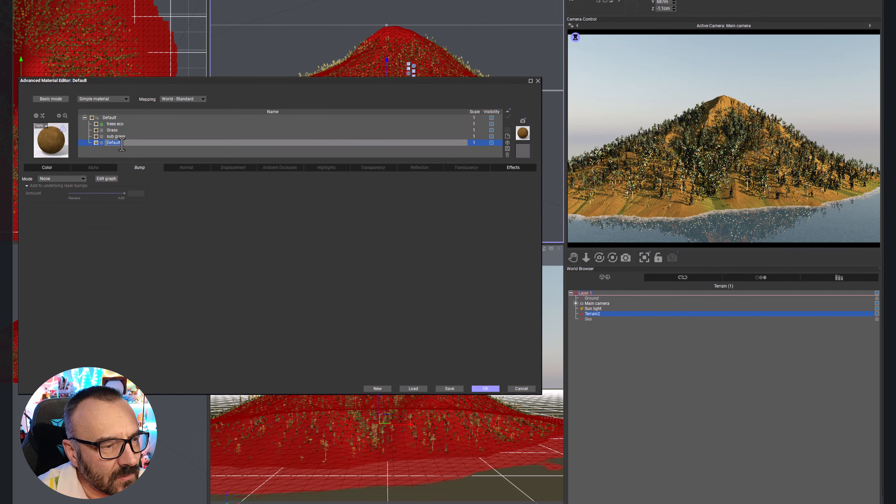
pyautogui.write('Base')
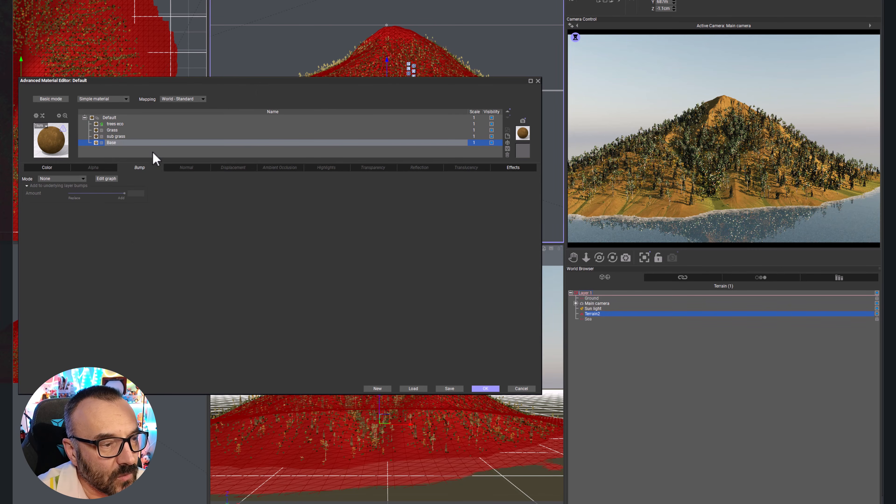
pyautogui.click(183, 136)
pyautogui.click(166, 142)
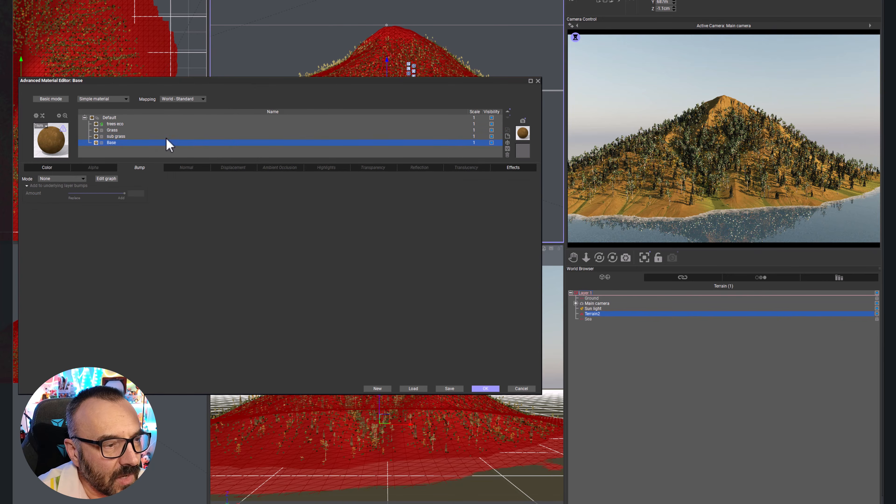
# Step: Add a new material layer above Base and name it "grass base"
pyautogui.click(508, 137)
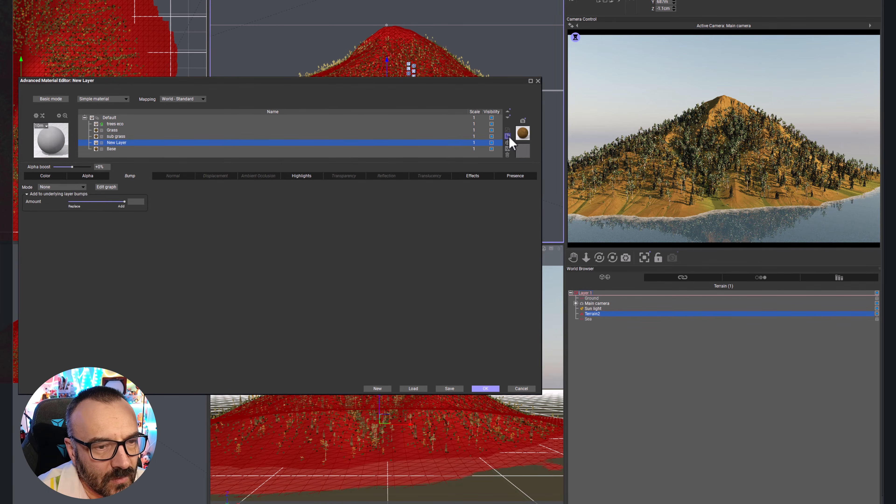
pyautogui.doubleClick(117, 142)
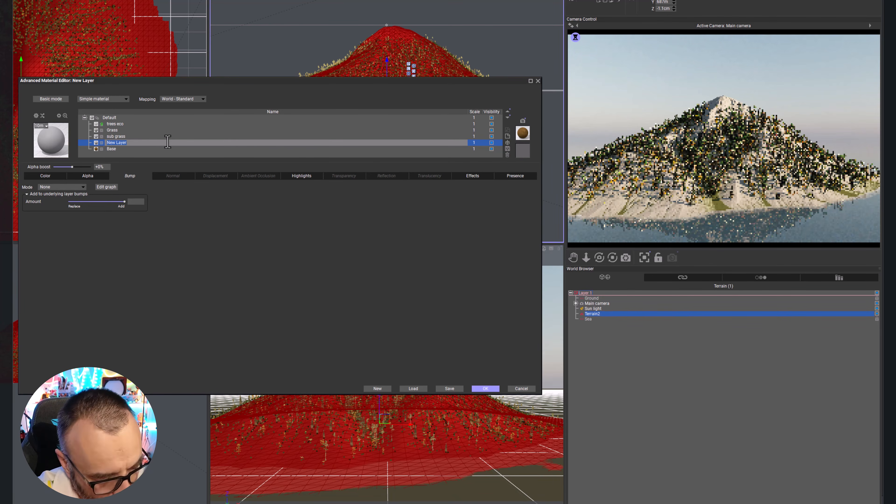
pyautogui.write('grass')
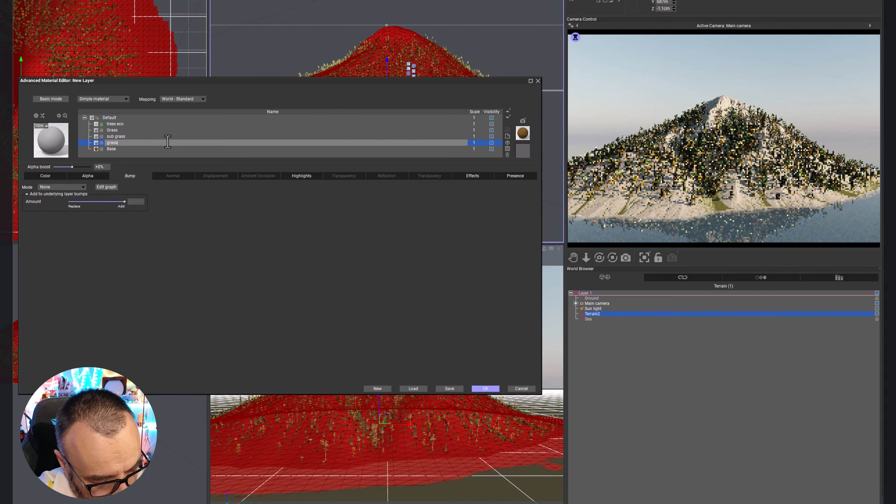
pyautogui.write(' base')
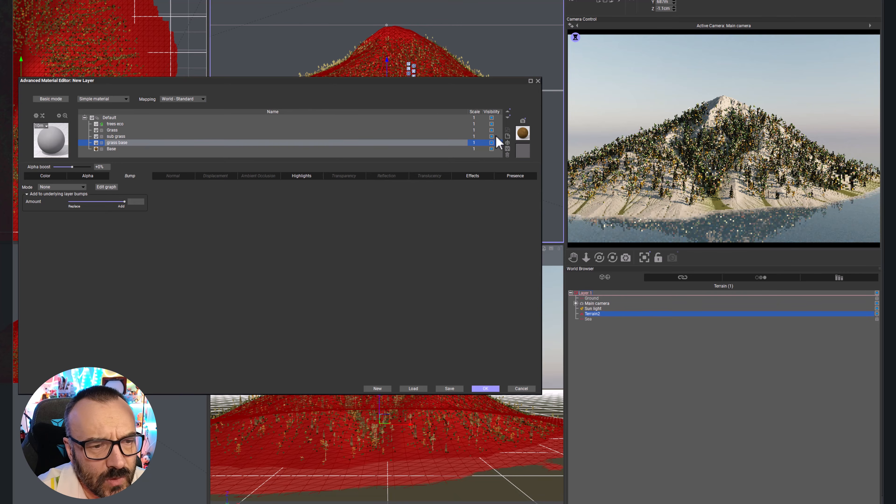
# Step: Turn on the visibility highlight for the grass base layer and clear all instances from the trees eco layer
pyautogui.click(491, 142)
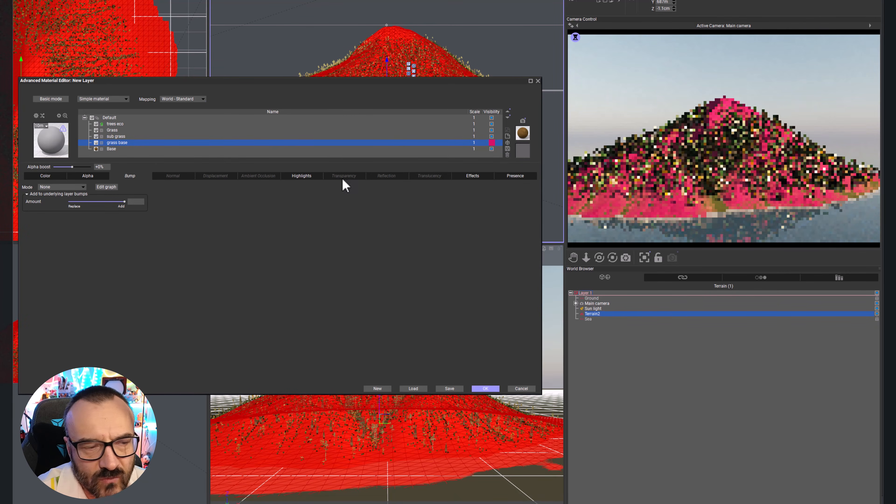
pyautogui.click(145, 124)
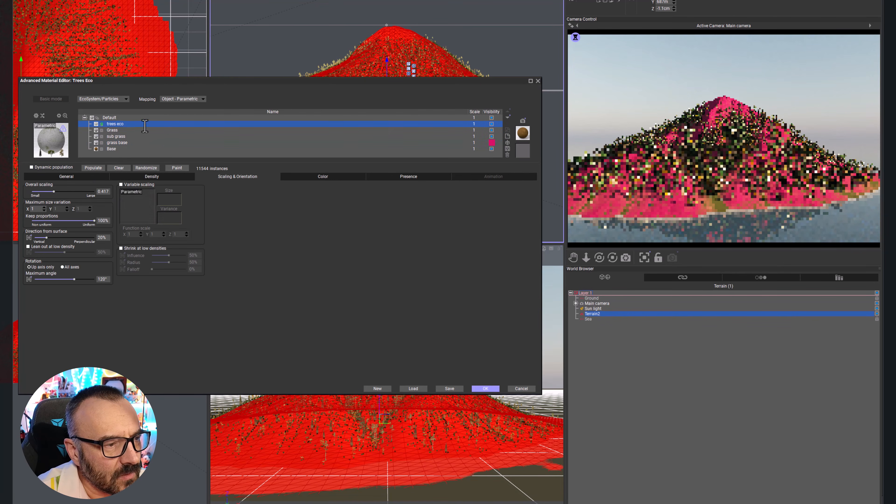
pyautogui.click(119, 168)
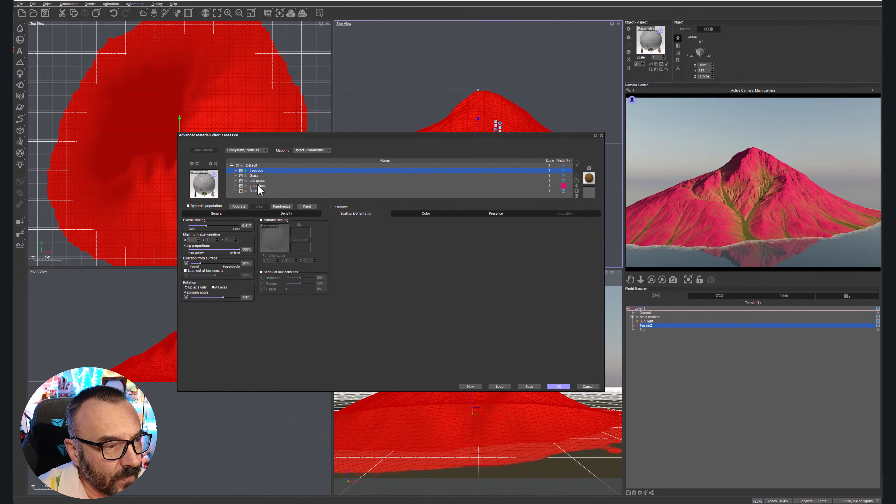
# Step: Limit the grass base layer's altitude range to a maximum of 0.44 with 12% top fuzziness
pyautogui.click(318, 186)
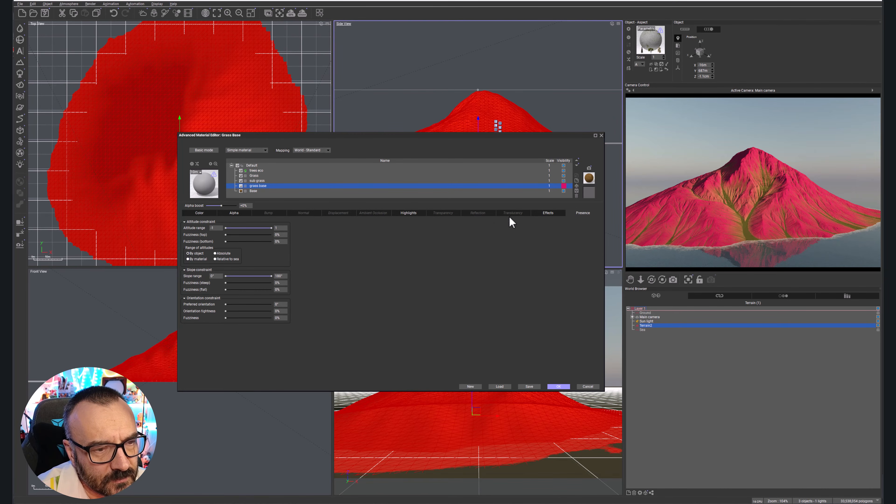
pyautogui.click(549, 213)
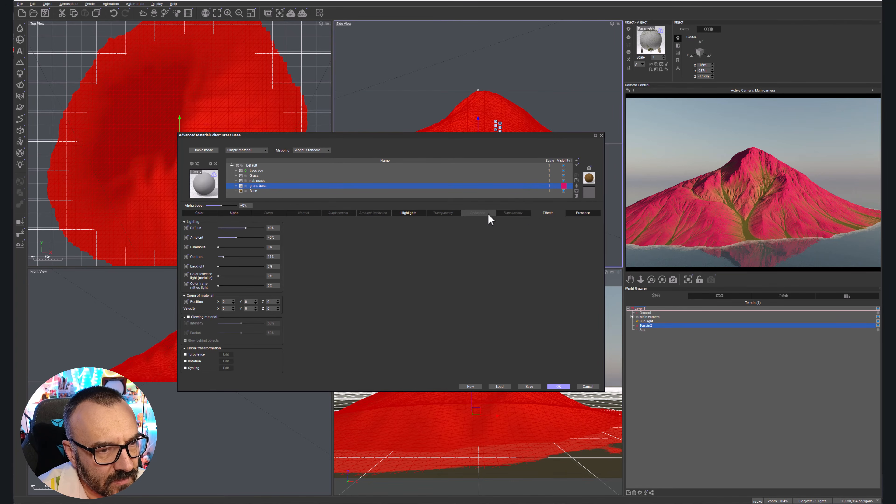
pyautogui.click(583, 213)
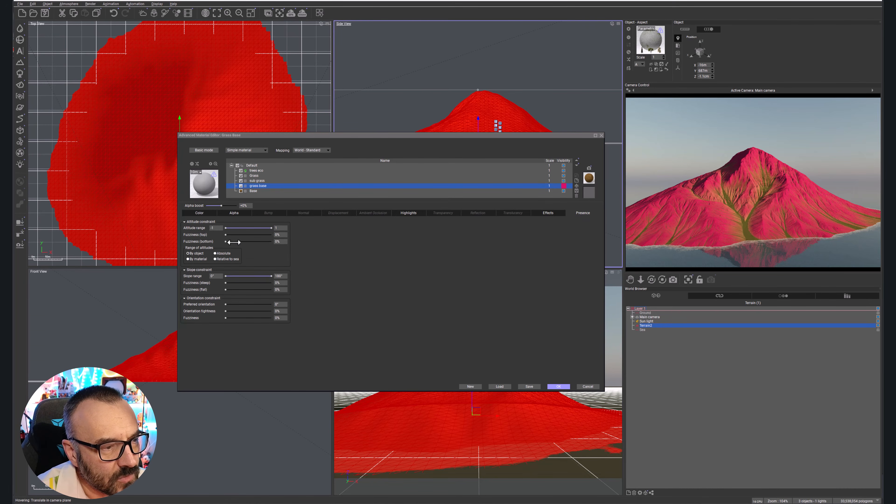
pyautogui.click(270, 229)
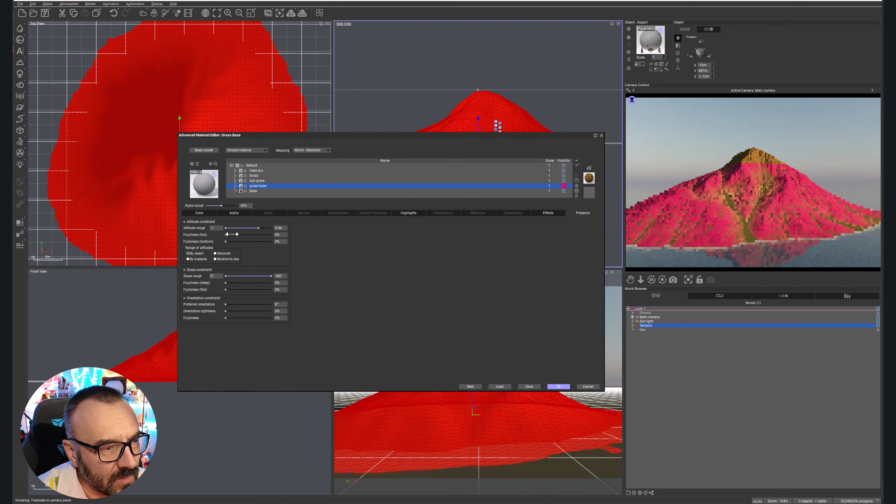
pyautogui.moveTo(232, 235); pyautogui.dragTo(237, 235)
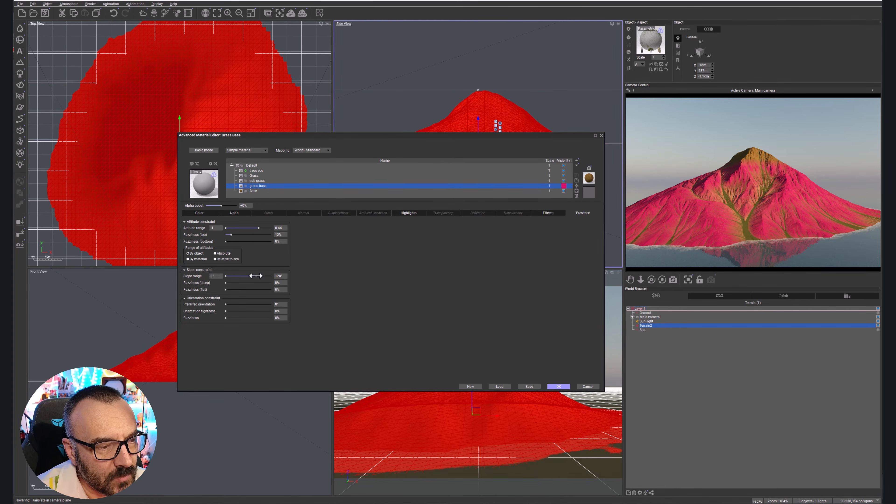
# Step: Try the grass base layer's slope range with a 34° maximum, and with minimums of 38° and 13°
pyautogui.moveTo(256, 276); pyautogui.dragTo(250, 275)
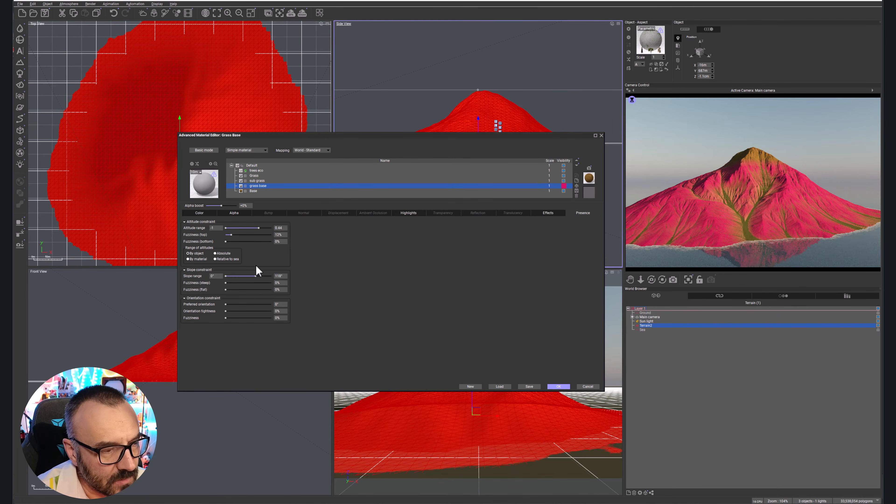
pyautogui.moveTo(253, 273); pyautogui.dragTo(251, 273)
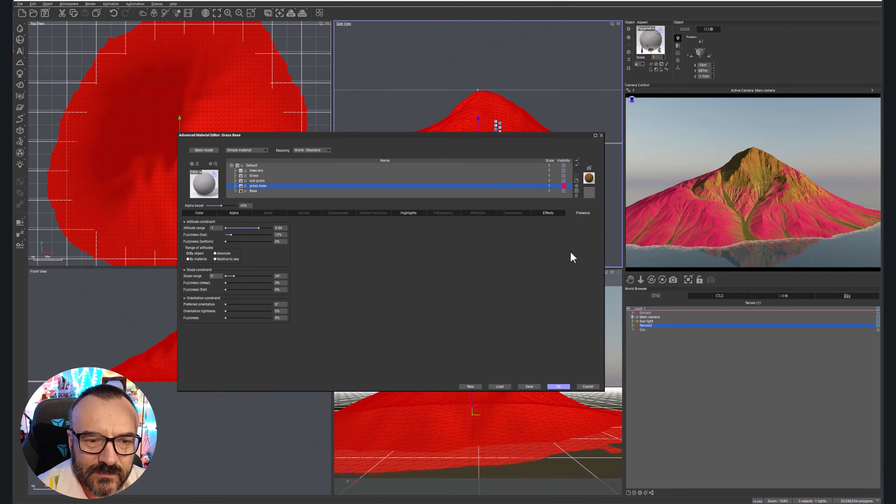
pyautogui.moveTo(242, 275); pyautogui.dragTo(307, 272)
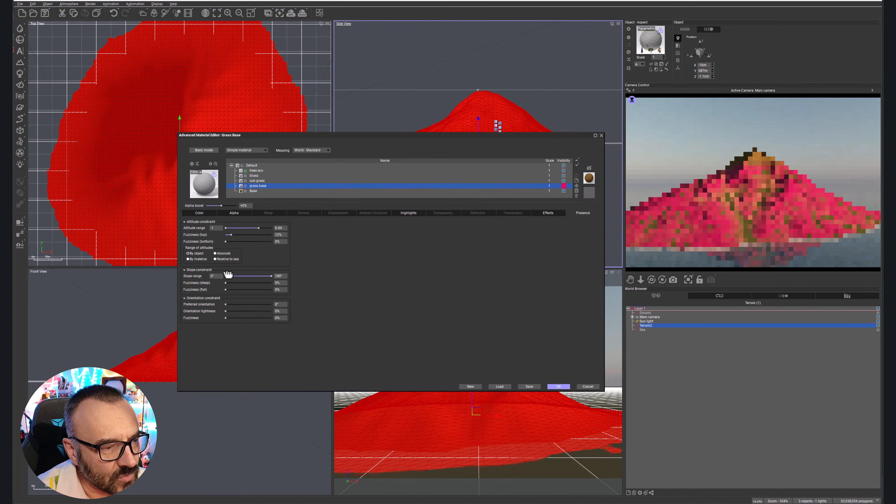
pyautogui.moveTo(225, 275); pyautogui.dragTo(239, 277)
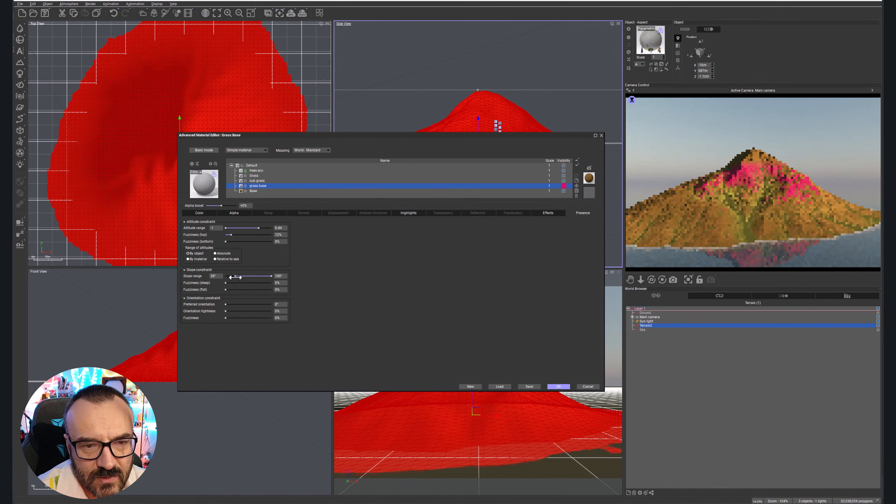
pyautogui.moveTo(235, 277); pyautogui.dragTo(231, 276)
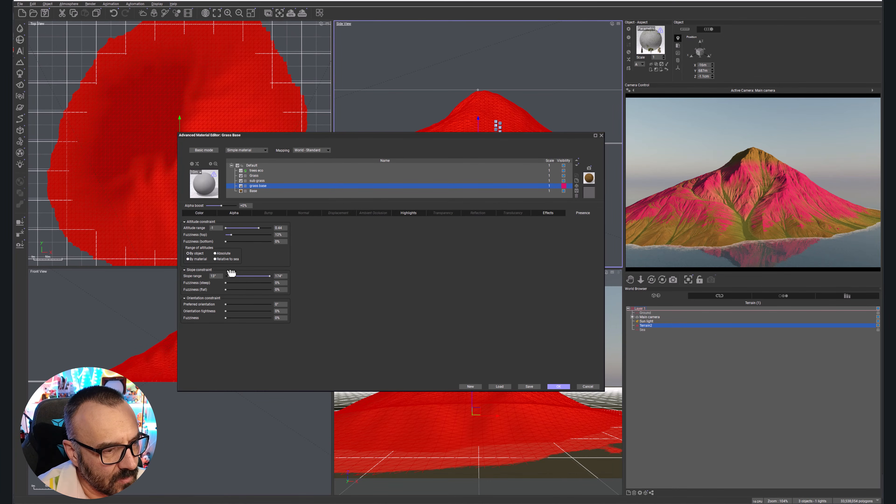
# Step: Set grass base's slope range to 0° through 115° with 12% steep and flat fuzziness, and its altitude maximum to -0.35 with 19% top fuzziness
pyautogui.moveTo(231, 273); pyautogui.dragTo(220, 274)
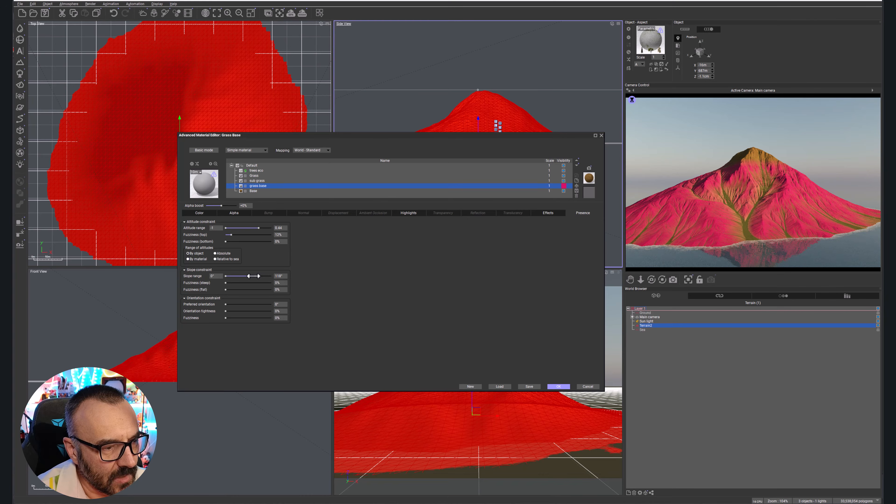
pyautogui.moveTo(227, 283); pyautogui.dragTo(232, 290)
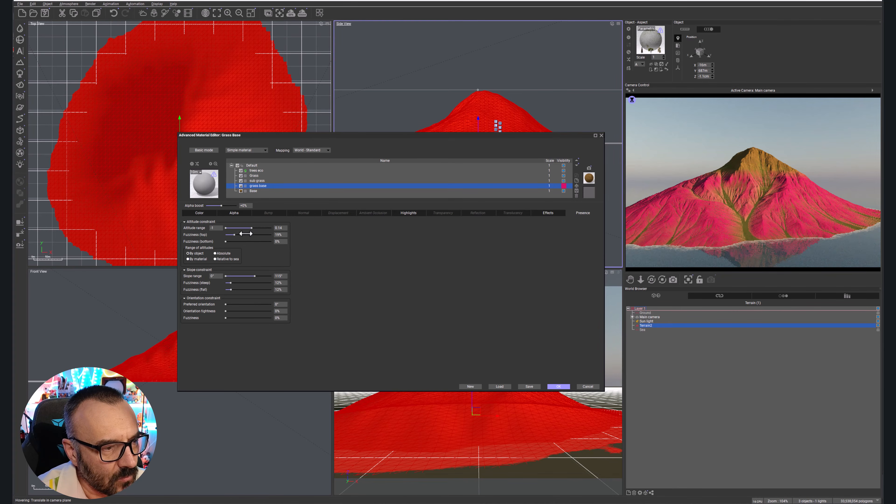
pyautogui.moveTo(251, 227); pyautogui.dragTo(246, 228)
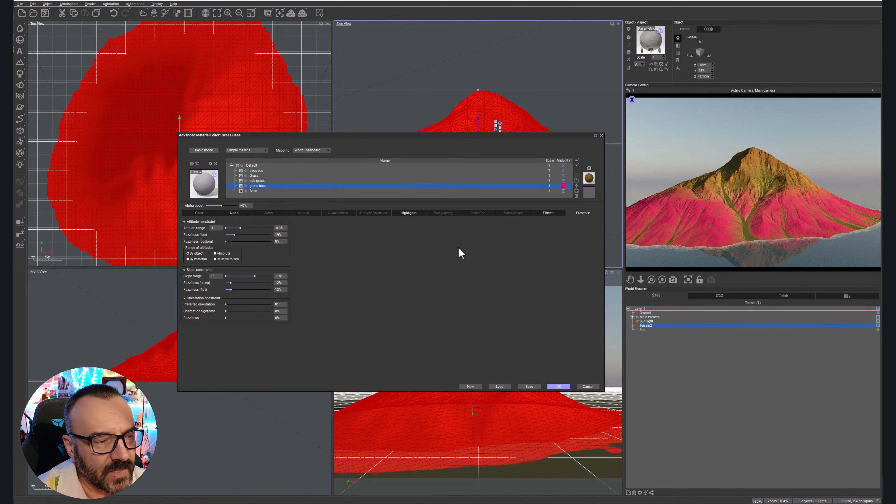
# Step: Turn off the grass base layer's visibility highlight and repopulate the trees eco layer
pyautogui.rightClick(795, 216)
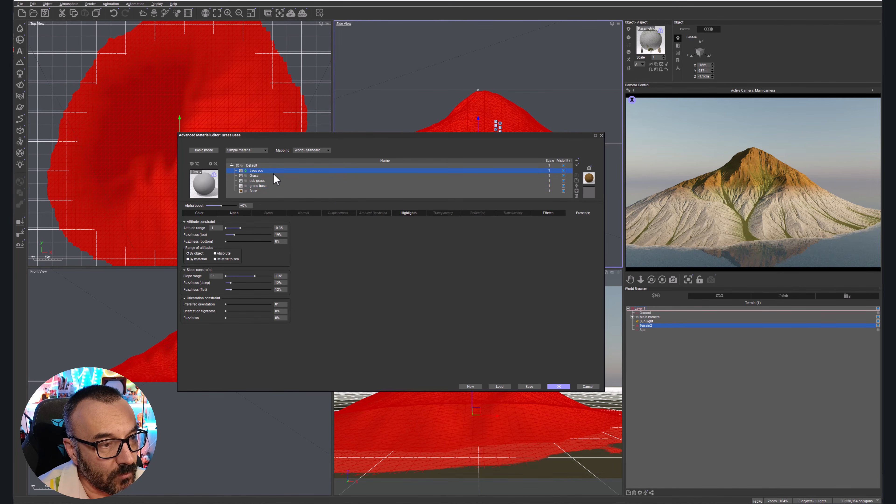
pyautogui.click(237, 204)
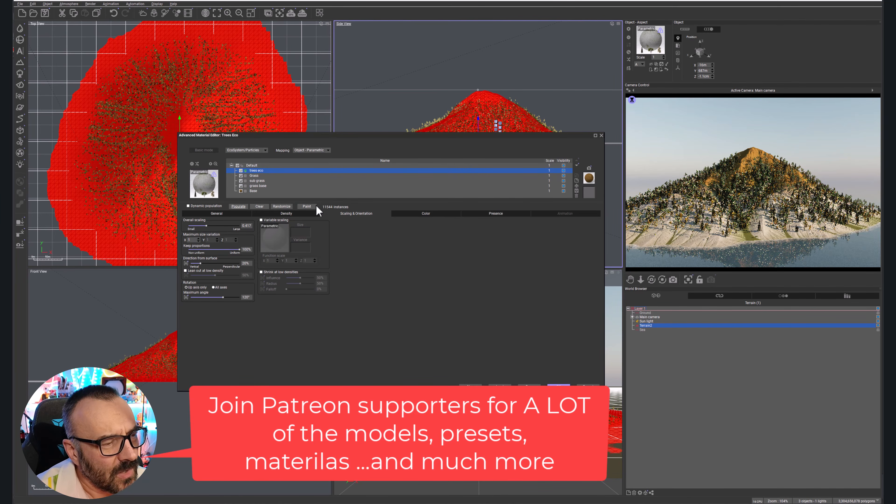
# Step: Set the grass base layer's color mode to Natural grain
pyautogui.click(258, 186)
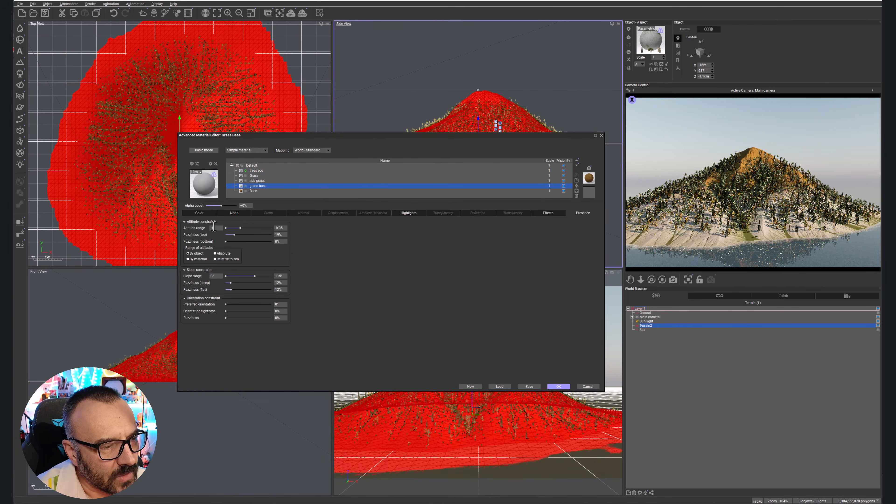
pyautogui.click(200, 214)
pyautogui.click(229, 221)
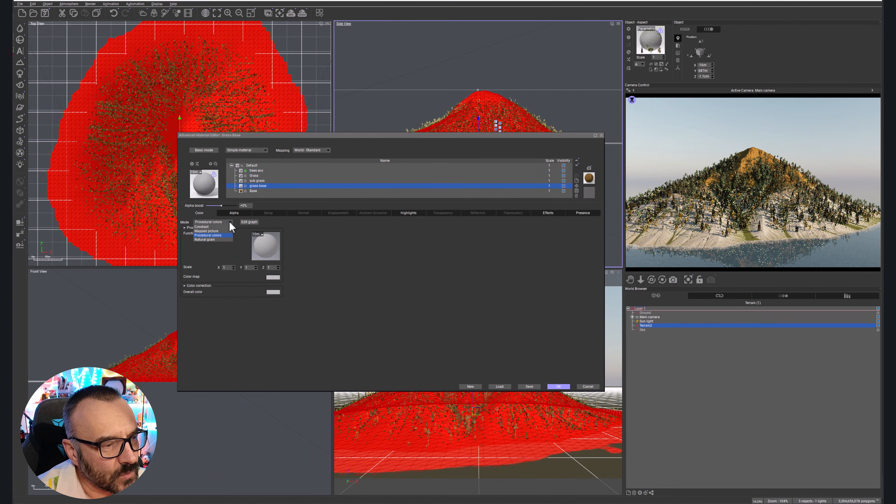
pyautogui.click(209, 240)
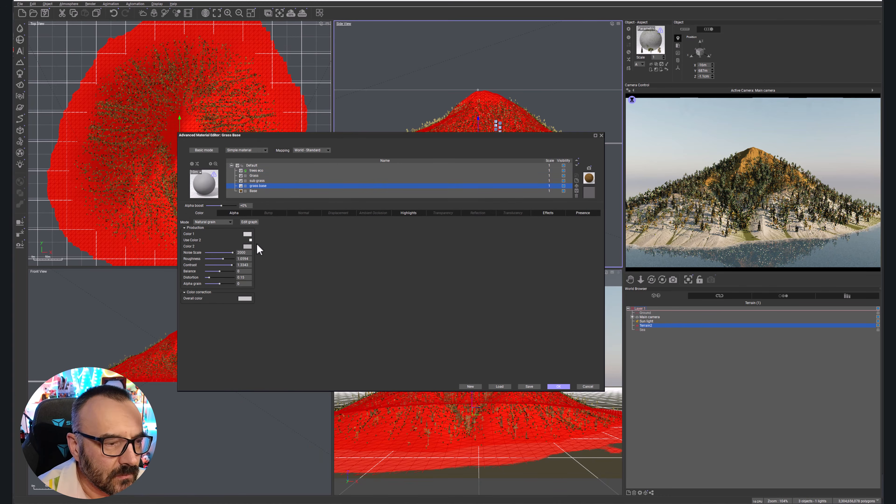
# Step: Set Color 1 of the grass base layer's natural grain to a very dark green
pyautogui.click(248, 234)
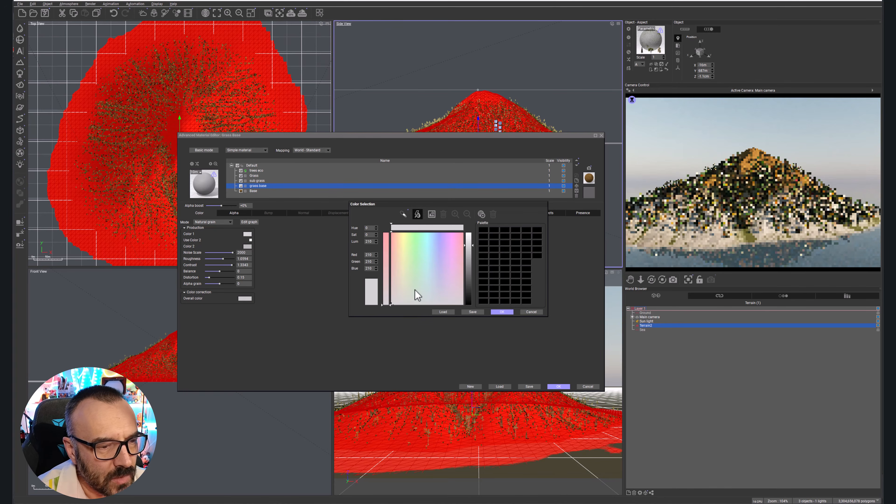
pyautogui.click(414, 290)
pyautogui.moveTo(469, 284); pyautogui.dragTo(469, 296)
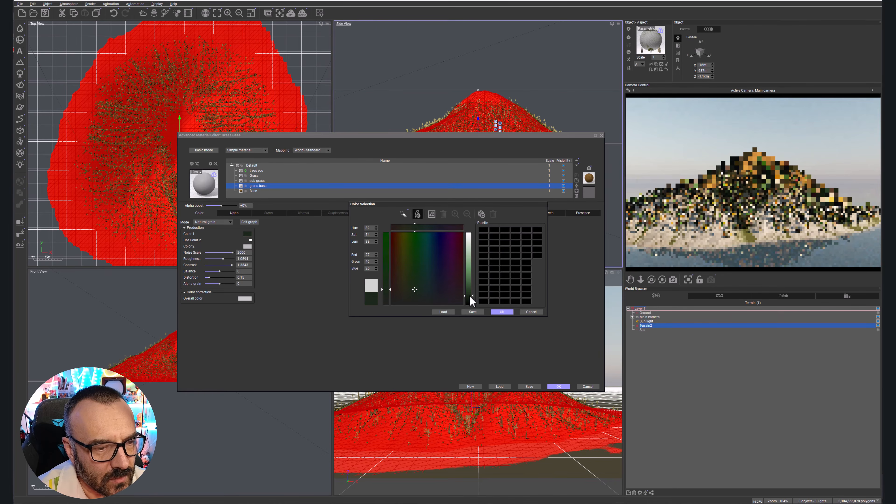
pyautogui.click(502, 312)
# Step: Set Color 2 of the grass base layer's natural grain to an olive yellow-green and its distortion to 0.454
pyautogui.click(247, 246)
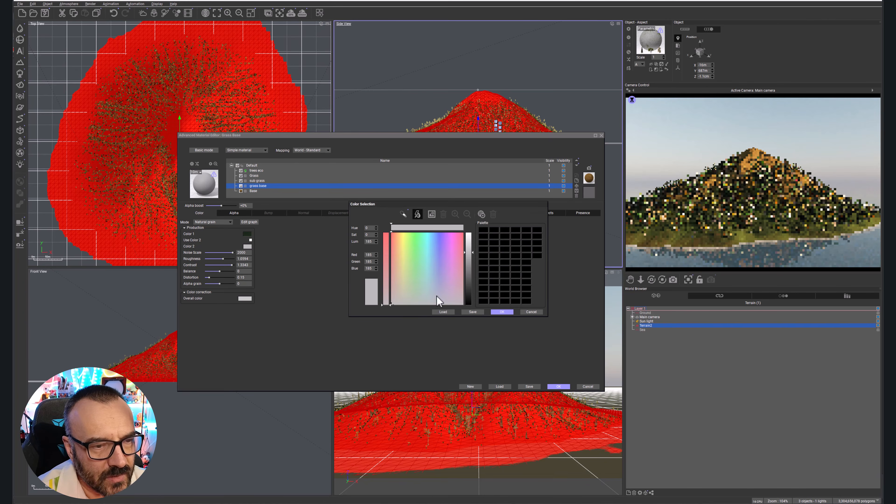
pyautogui.moveTo(415, 279)
pyautogui.mouseDown()
pyautogui.moveTo(408, 267)
pyautogui.moveTo(408, 276)
pyautogui.mouseUp()
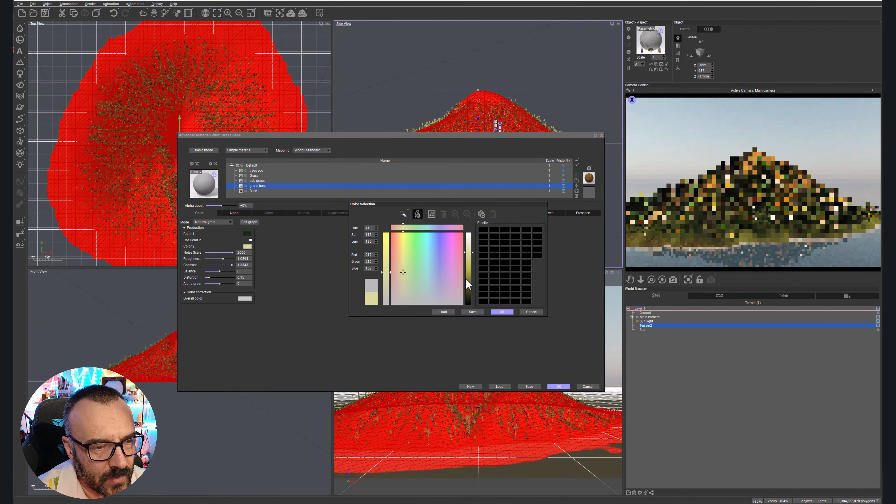
pyautogui.moveTo(469, 253); pyautogui.dragTo(467, 275)
pyautogui.click(505, 312)
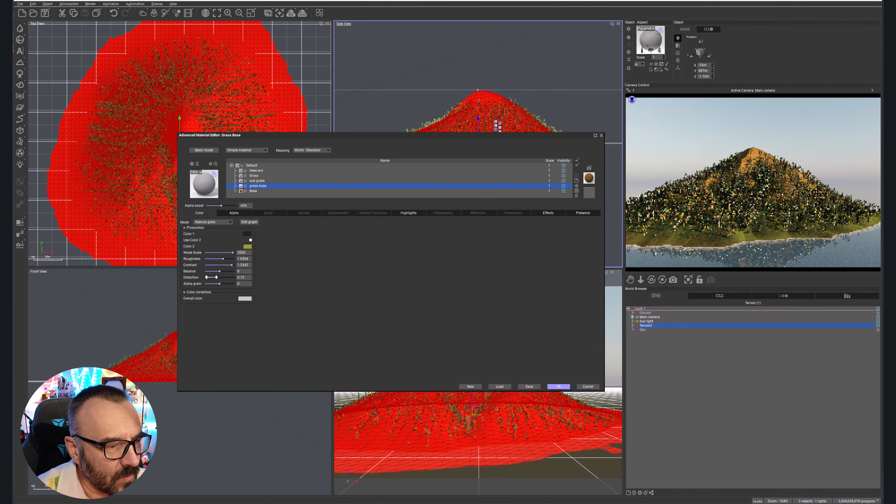
pyautogui.moveTo(209, 277); pyautogui.dragTo(218, 278)
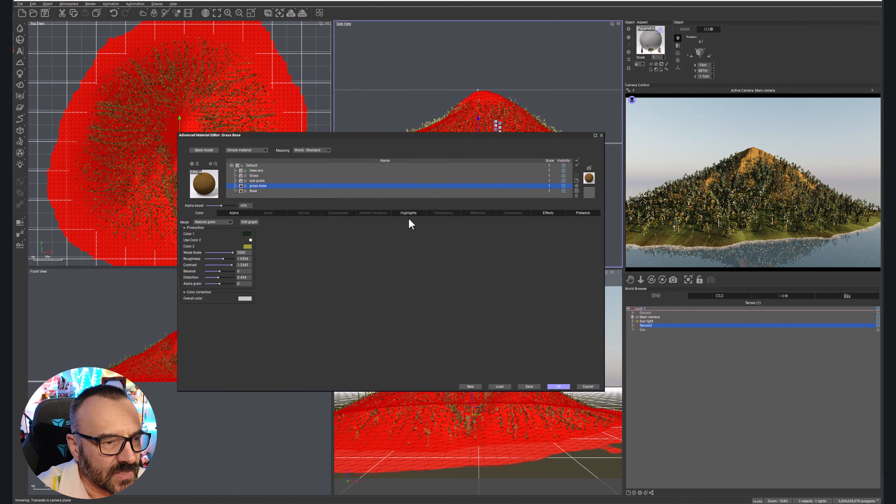
# Step: Give the grass base layer a procedural bump using the first function of the Basic collection, and accept the material changes
pyautogui.click(269, 213)
pyautogui.click(231, 222)
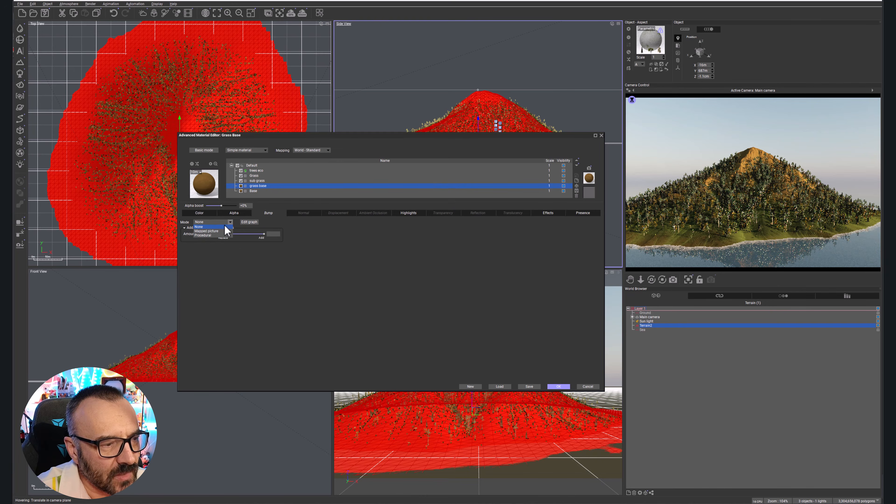
pyautogui.click(204, 235)
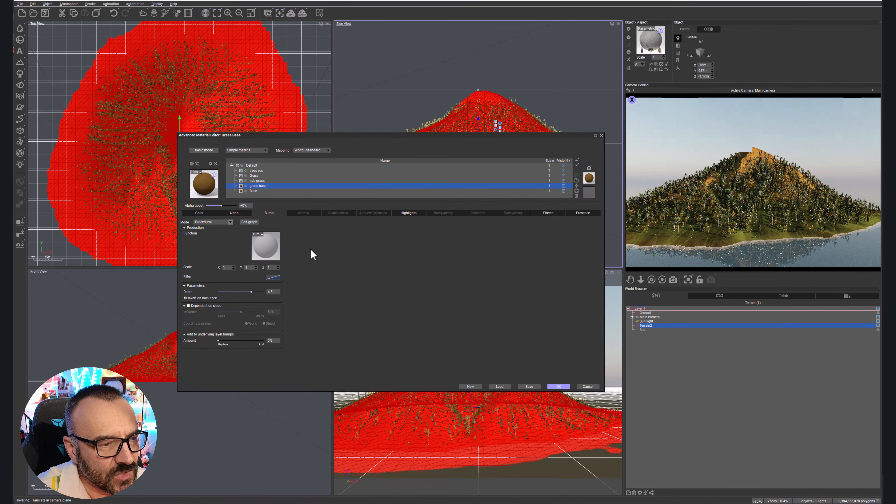
pyautogui.click(271, 249)
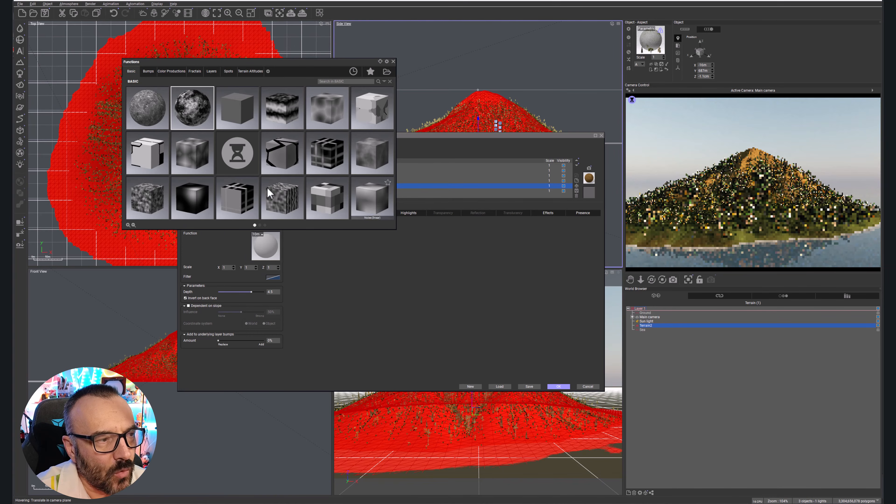
pyautogui.doubleClick(155, 117)
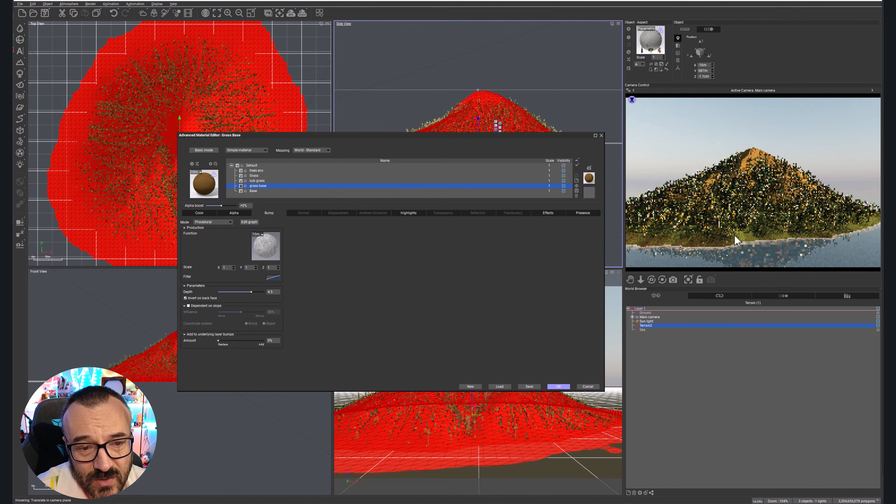
pyautogui.rightClick(702, 243)
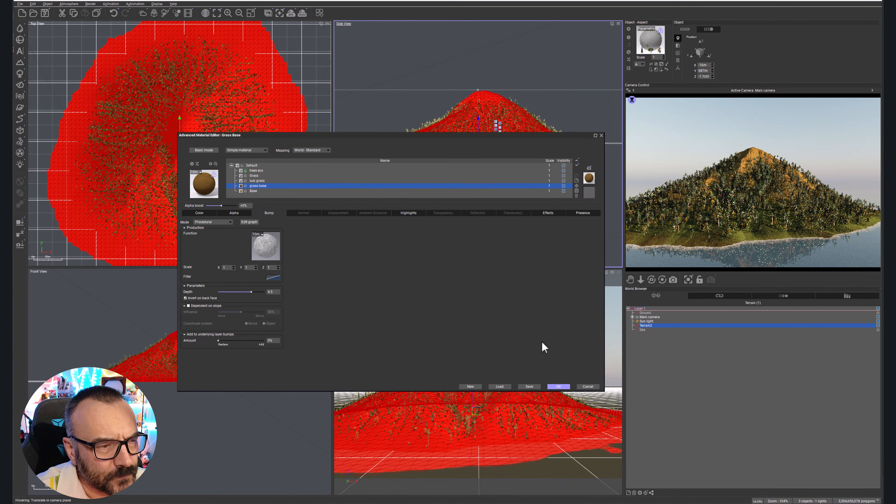
pyautogui.click(558, 386)
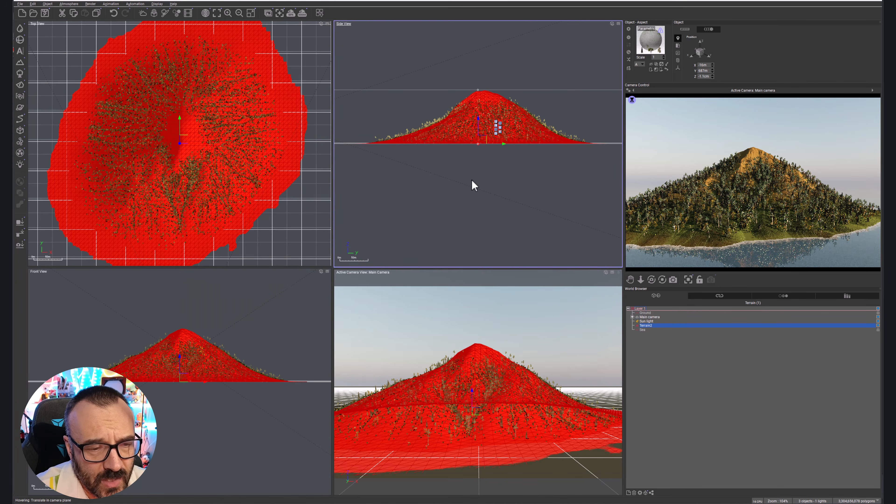
# Step: Move the sun light off to the camera's side, to about X 149 m, Y 38.1 m, Z 107 m
pyautogui.click(871, 152)
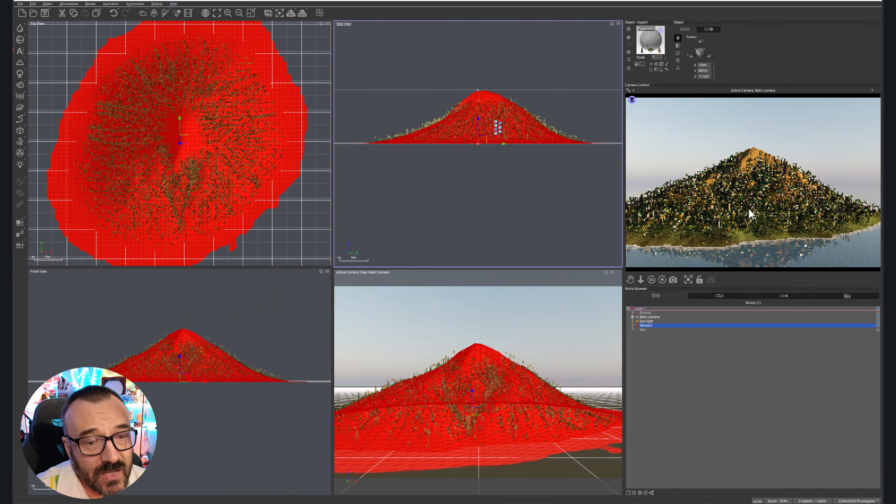
pyautogui.click(646, 321)
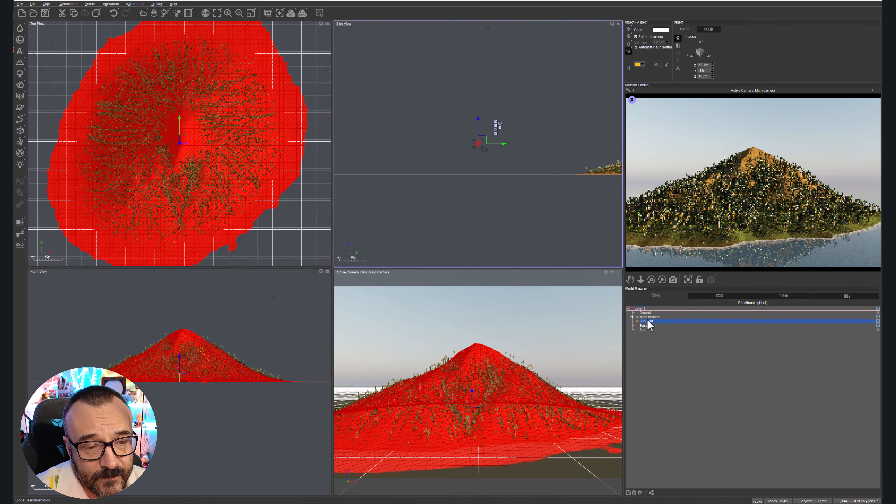
pyautogui.moveTo(225, 124); pyautogui.dragTo(271, 221, button='middle')
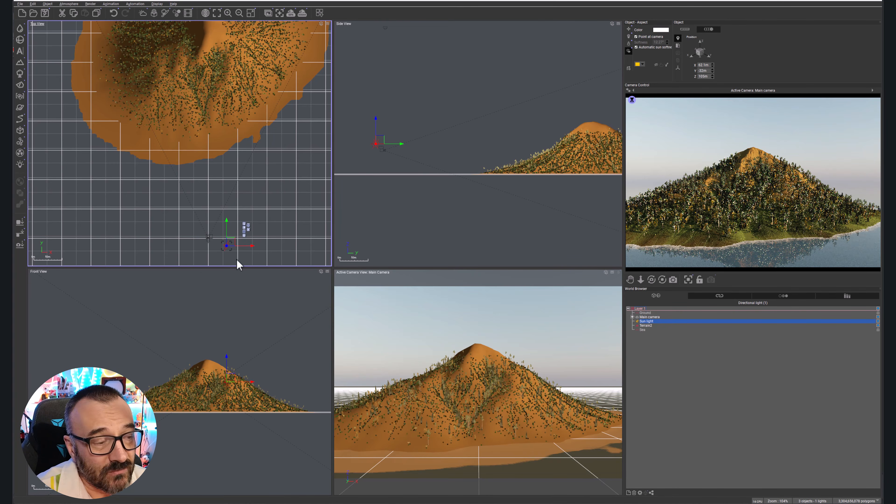
pyautogui.moveTo(229, 243); pyautogui.dragTo(253, 215)
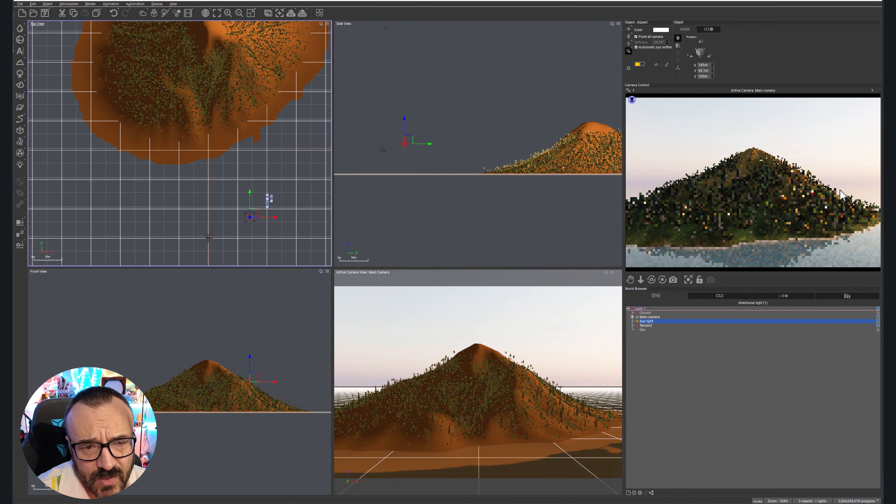
pyautogui.moveTo(410, 140); pyautogui.dragTo(414, 139)
pyautogui.moveTo(246, 209); pyautogui.dragTo(248, 219)
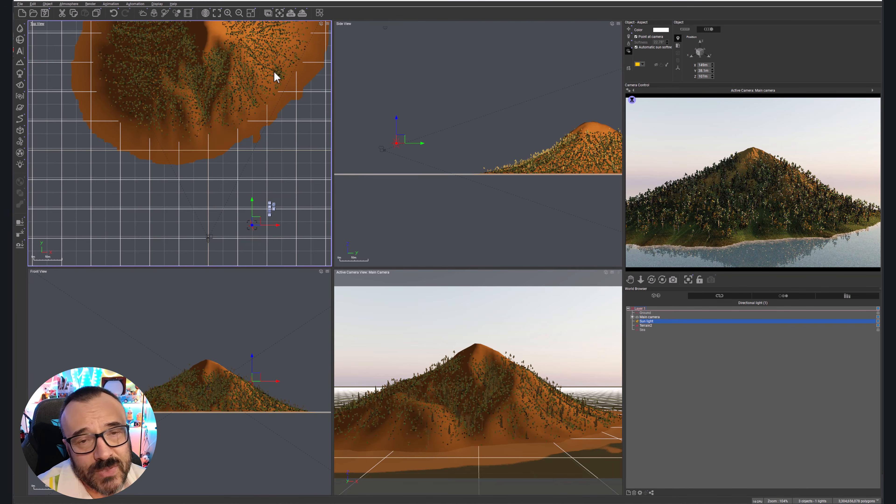
# Step: Disable plant wind and breeze in the atmosphere settings
pyautogui.click(69, 4)
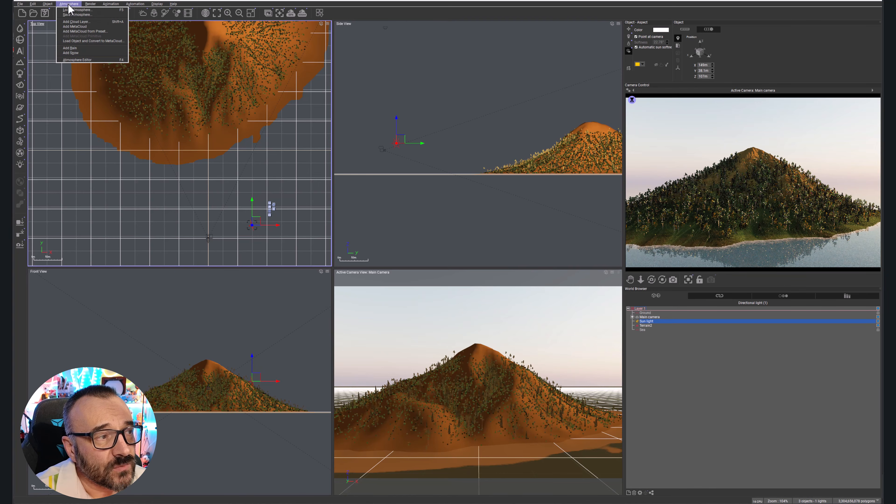
pyautogui.click(92, 60)
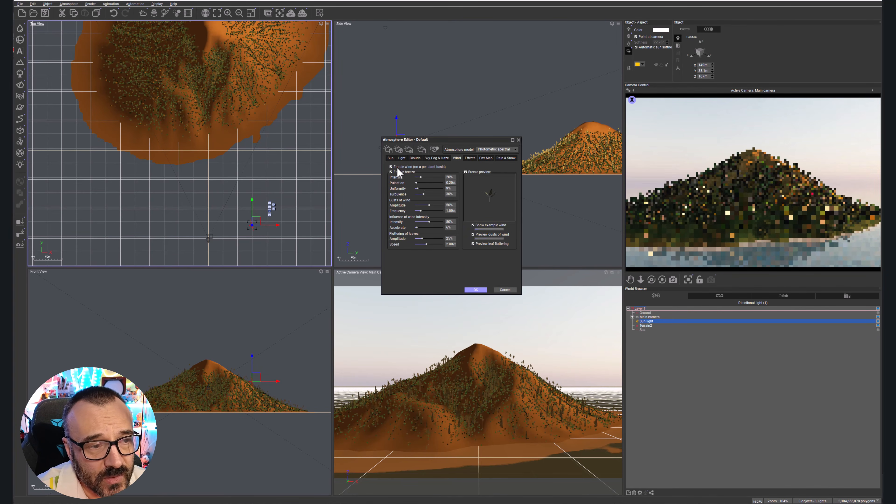
pyautogui.click(391, 171)
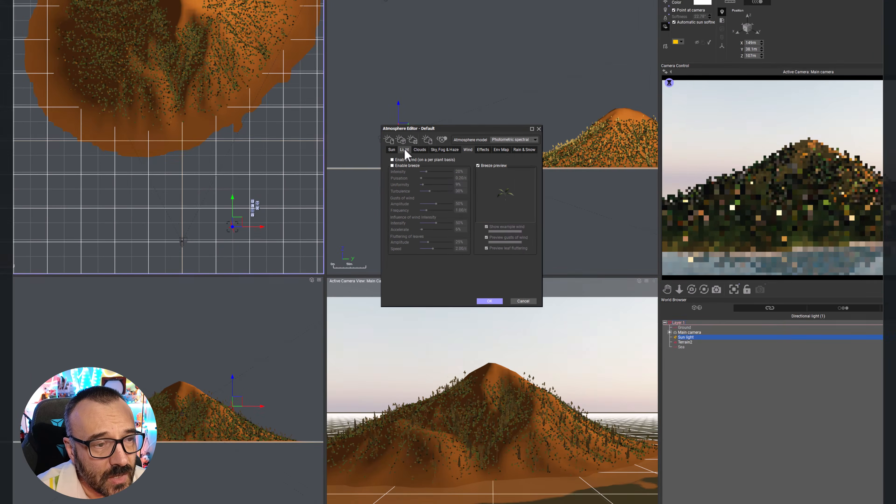
# Step: Switch the atmosphere model to Standard spectral, letting the atmosphere and camera exposure adjust automatically, and accept the atmosphere settings
pyautogui.click(405, 149)
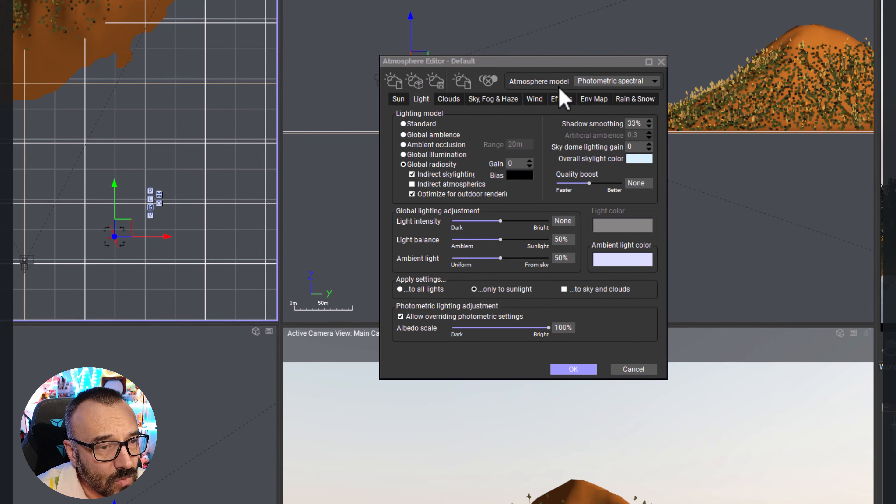
pyautogui.click(654, 82)
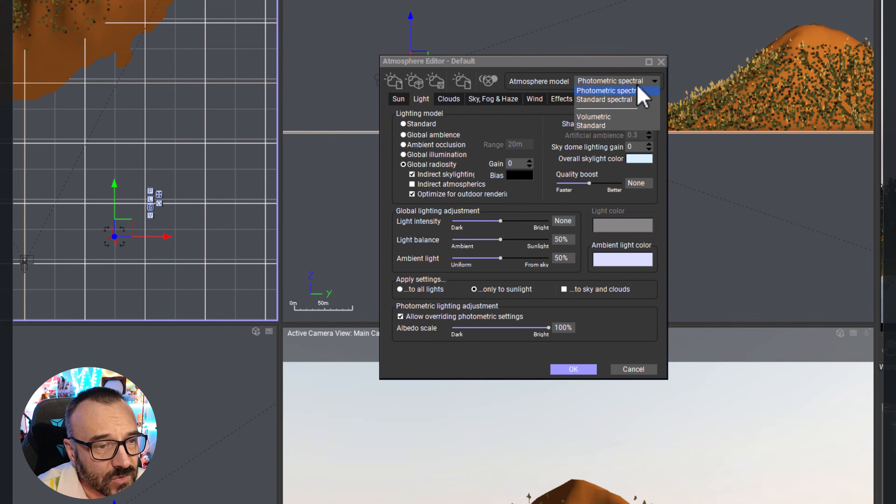
pyautogui.click(629, 102)
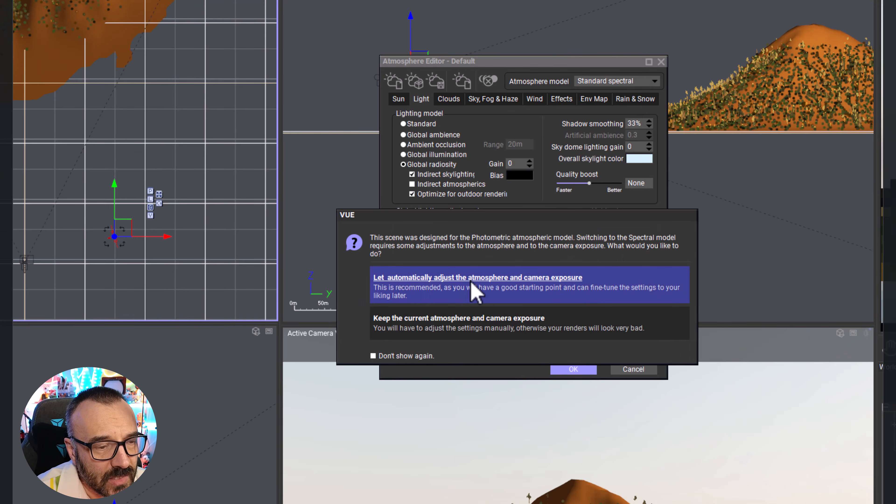
pyautogui.click(474, 292)
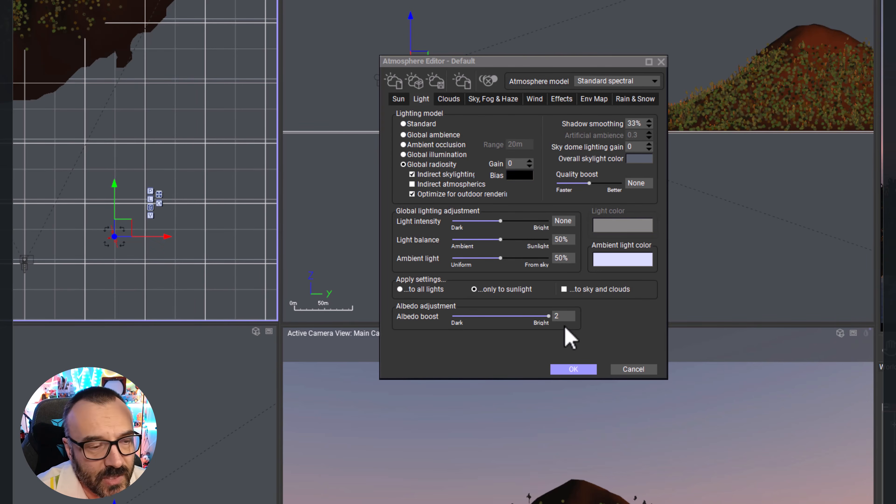
pyautogui.click(578, 370)
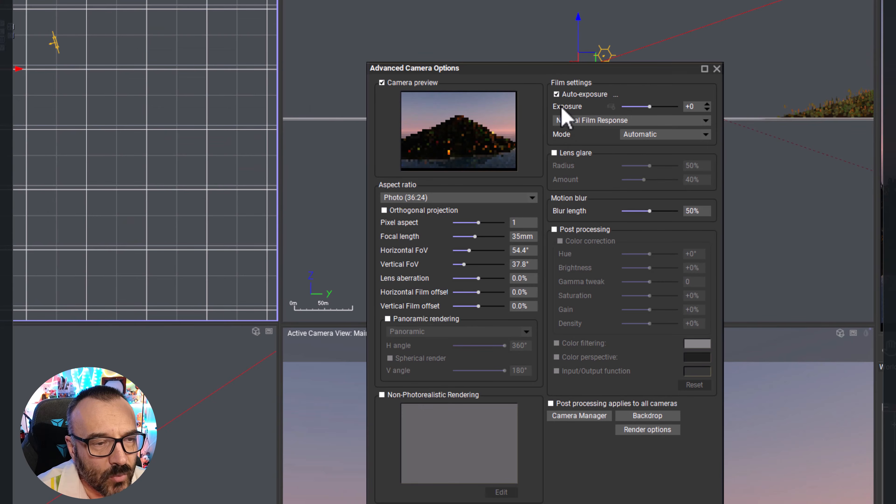
# Step: Turn off auto-exposure in the main camera's advanced options
pyautogui.click(556, 94)
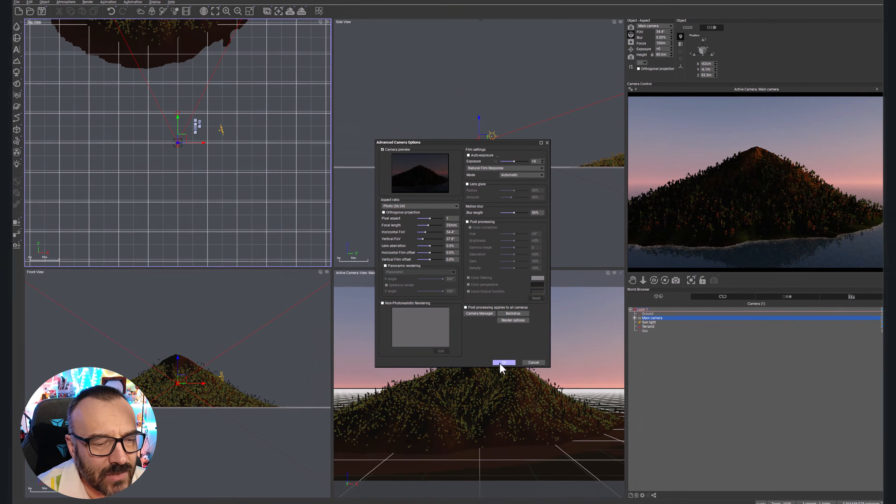
pyautogui.click(581, 457)
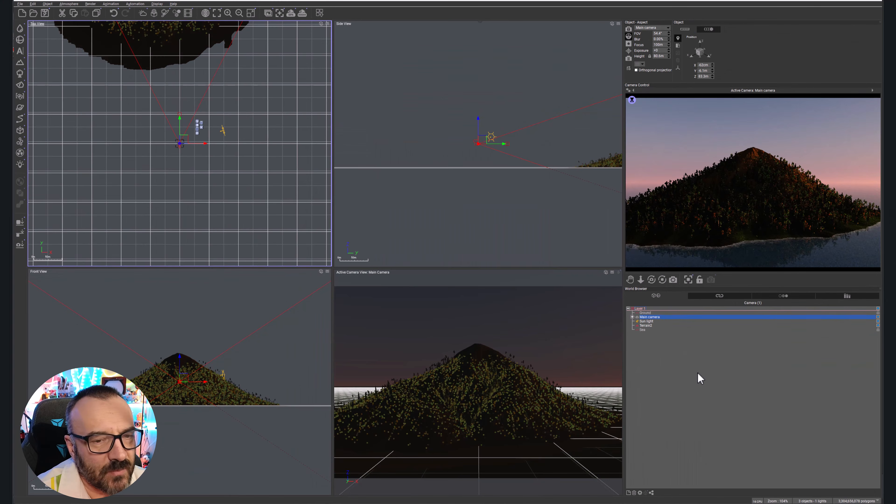
# Step: Raise the sun light to about Z 221 m and move it behind the camera to about Y -67 m
pyautogui.click(646, 321)
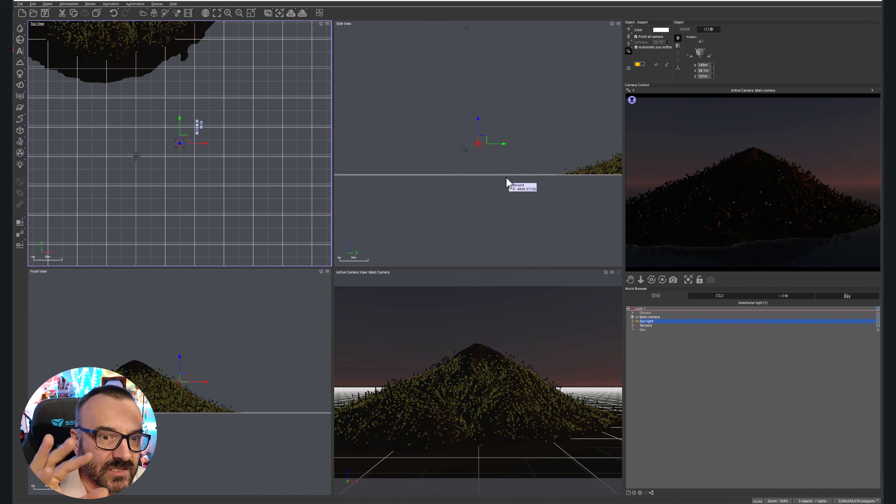
pyautogui.click(482, 128)
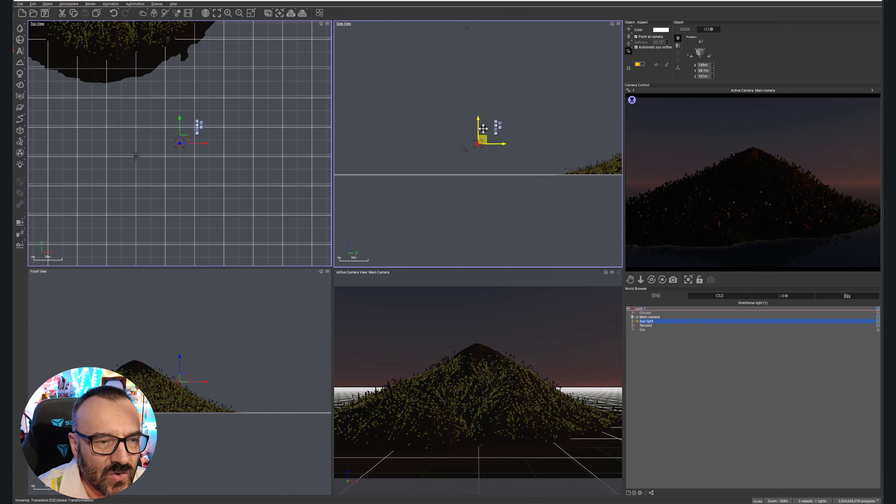
pyautogui.moveTo(483, 128); pyautogui.dragTo(481, 111)
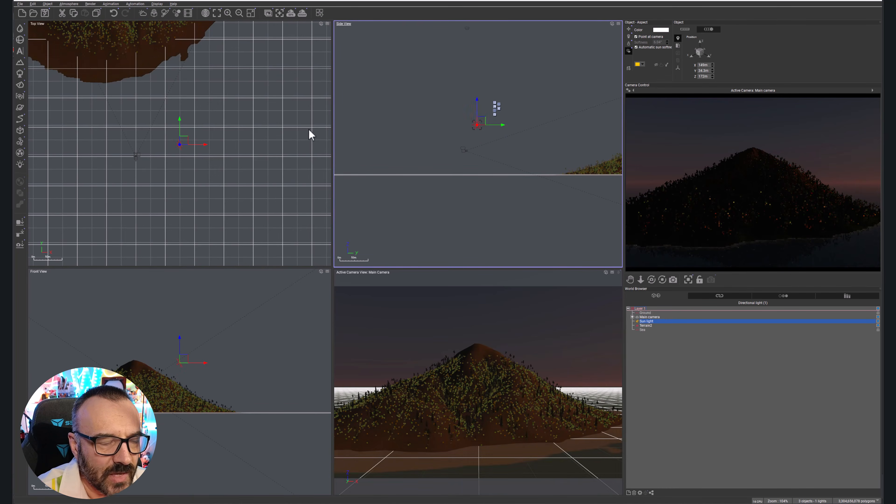
pyautogui.moveTo(185, 135); pyautogui.dragTo(189, 163)
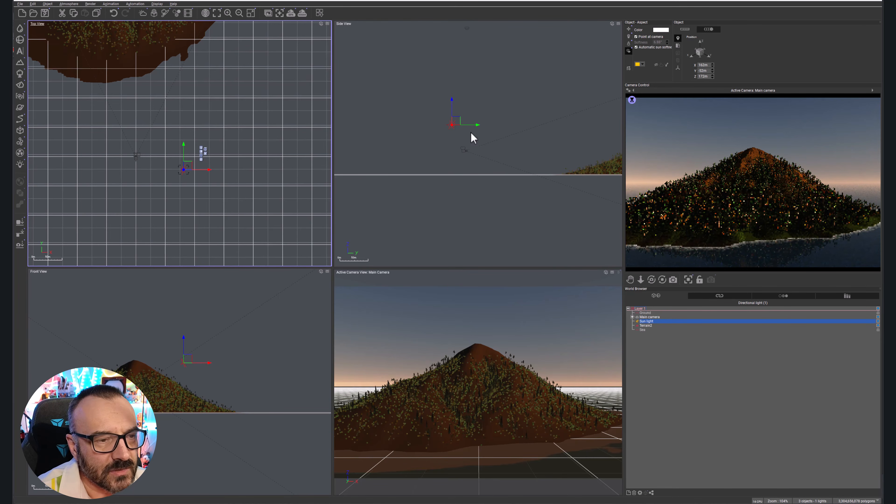
pyautogui.moveTo(455, 121); pyautogui.dragTo(467, 106)
pyautogui.click(187, 151)
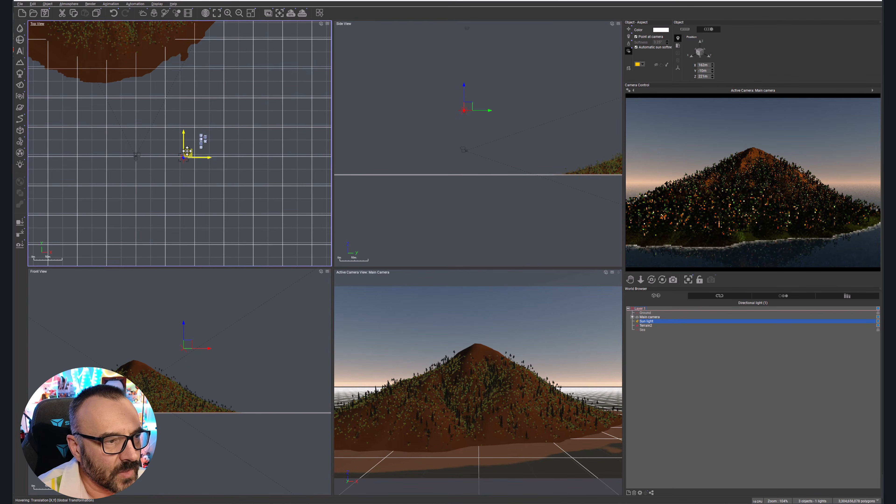
pyautogui.moveTo(186, 151); pyautogui.dragTo(186, 168)
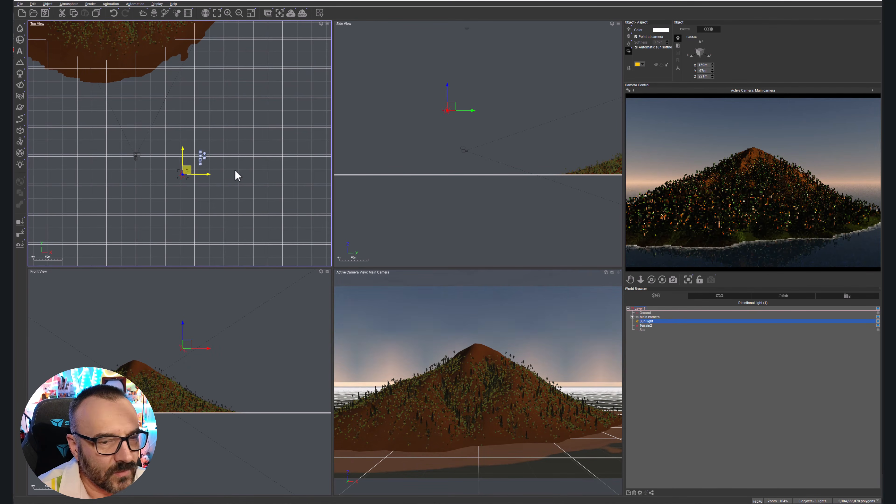
# Step: Move the main camera back from the island to about Y -316 m and tilt it upward to show more sky
pyautogui.click(662, 313)
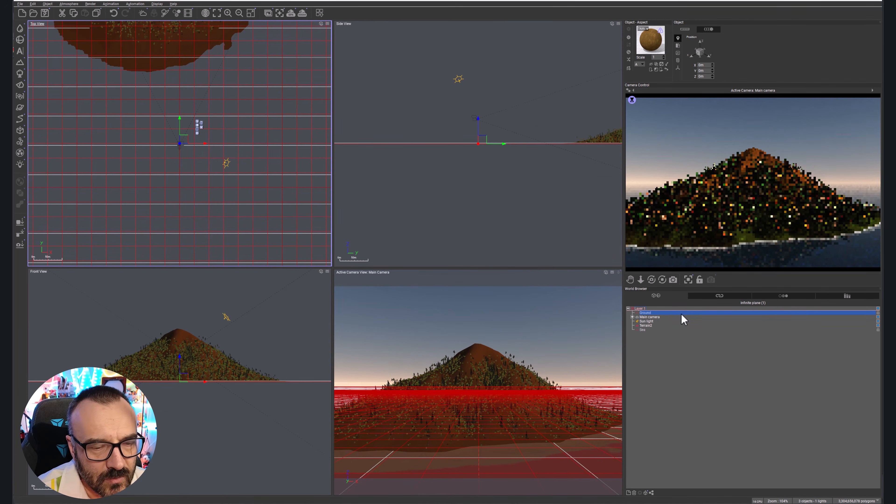
pyautogui.click(649, 317)
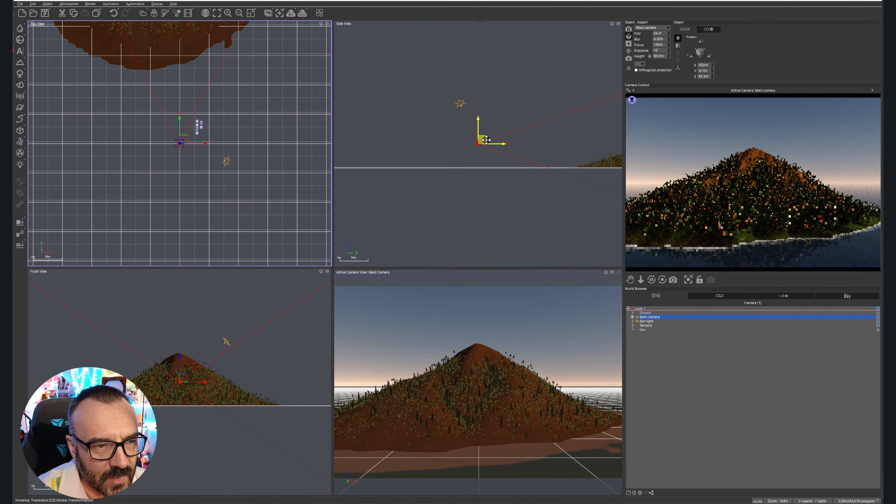
pyautogui.moveTo(486, 140); pyautogui.dragTo(395, 137)
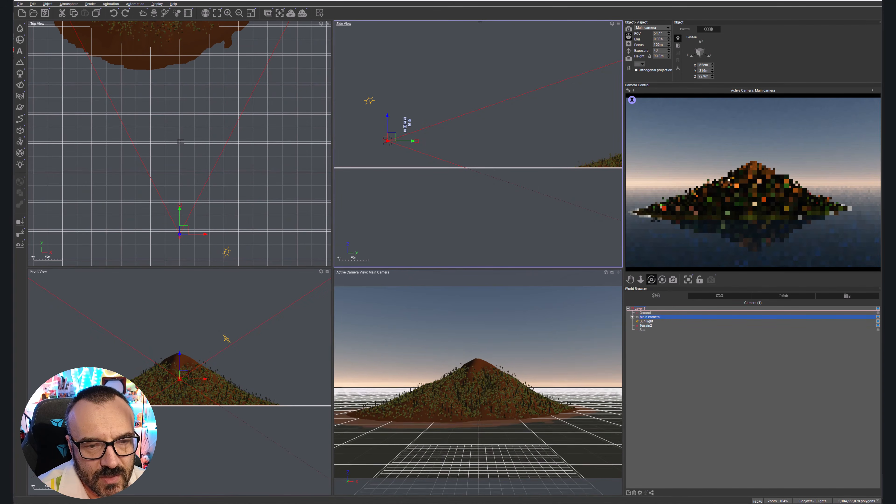
pyautogui.moveTo(651, 279); pyautogui.dragTo(649, 261)
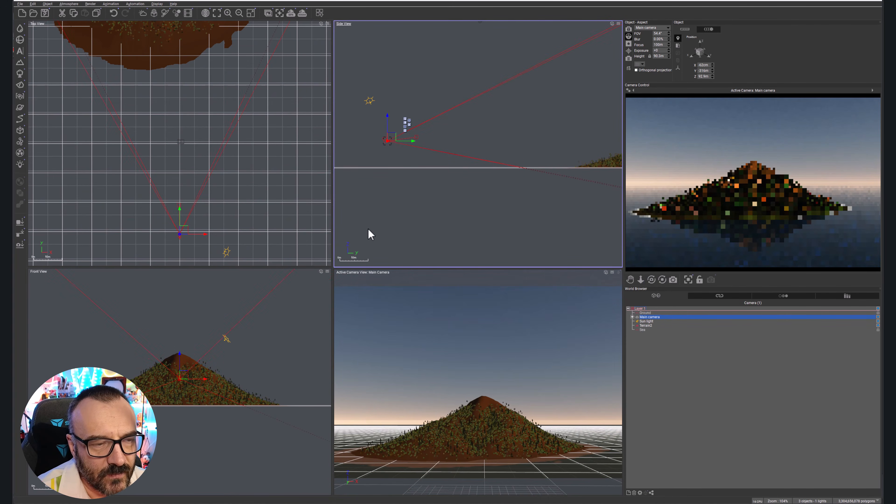
# Step: Move the main camera farther back from the island and lower it to about Z 62 m
pyautogui.moveTo(392, 139); pyautogui.dragTo(377, 148)
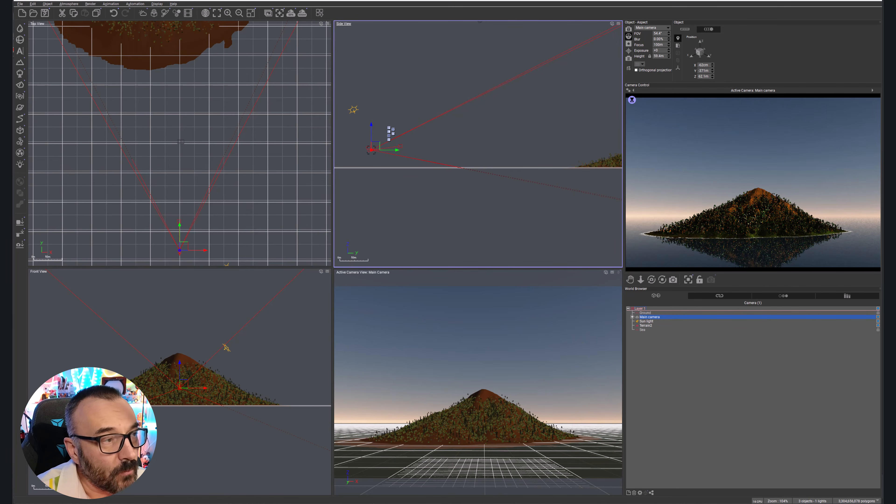
# Step: Change the atmosphere's ambient light color to a muted blue, RGB 89, 125, 160
pyautogui.click(68, 4)
pyautogui.click(76, 11)
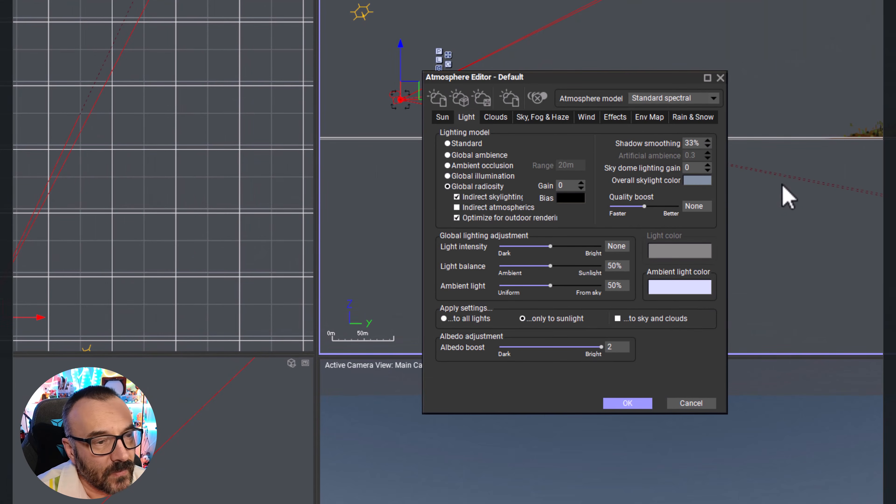
pyautogui.click(496, 118)
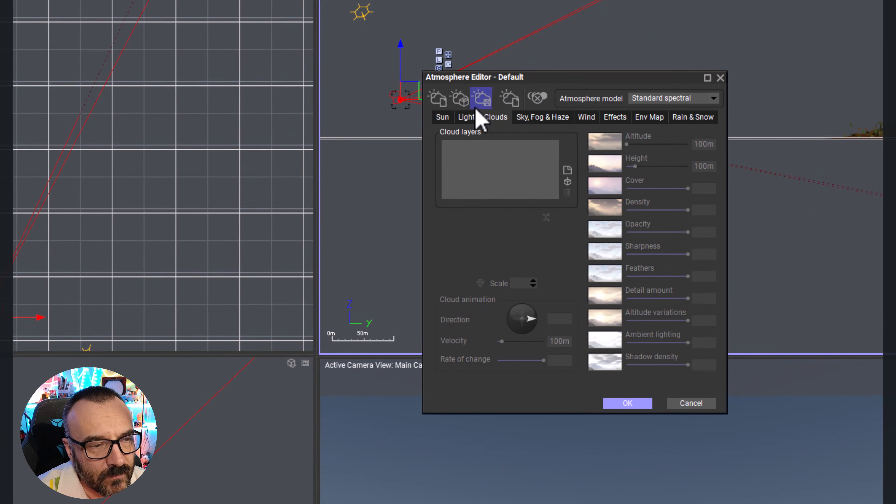
pyautogui.click(470, 118)
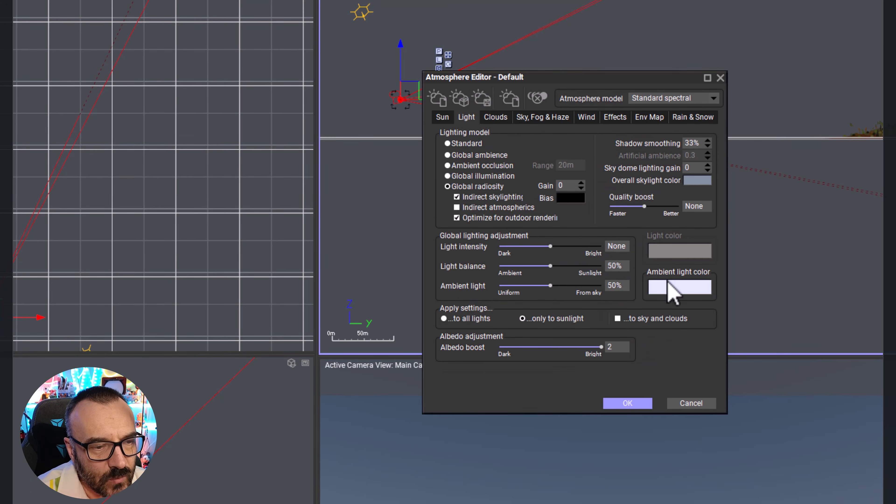
pyautogui.rightClick(680, 286)
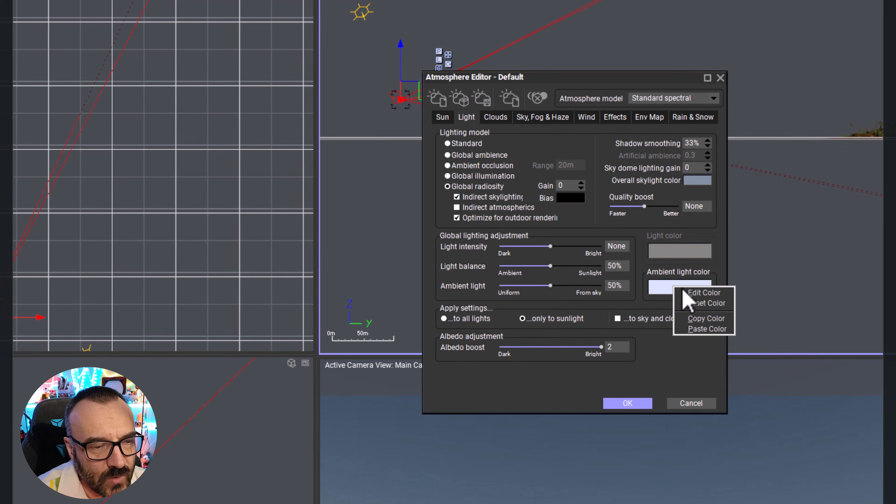
pyautogui.click(690, 288)
pyautogui.click(690, 289)
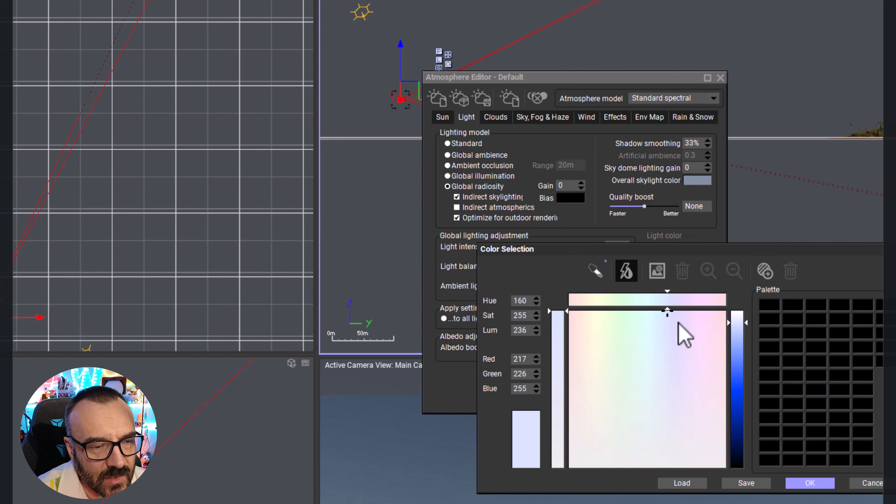
pyautogui.click(661, 424)
pyautogui.click(736, 400)
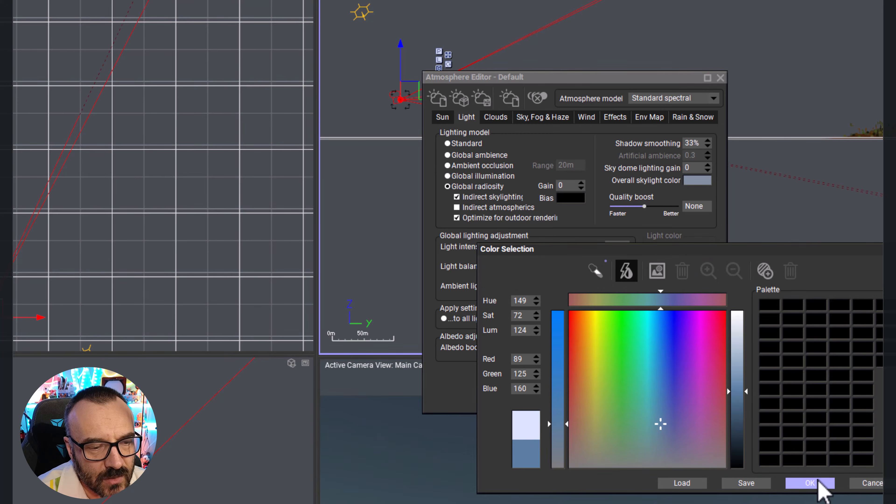
pyautogui.click(819, 483)
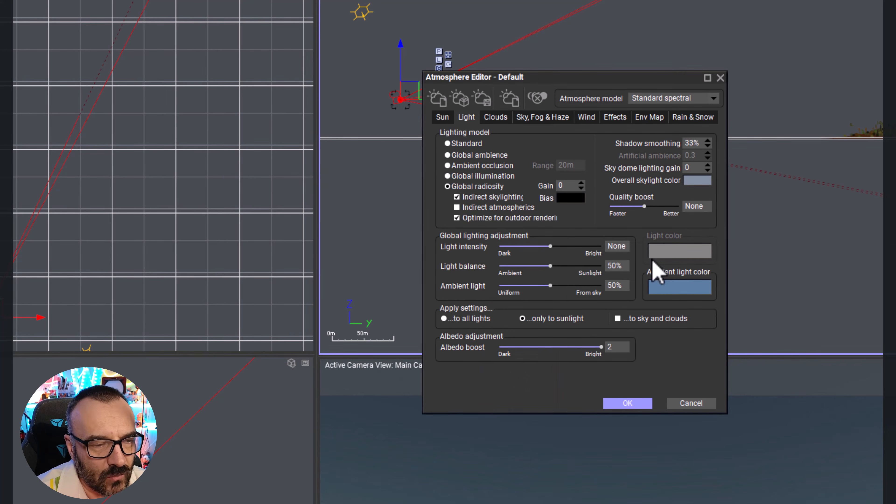
# Step: Set aerial perspective to about 1.47, haze ground density to 26% and fog ground density to 6%
pyautogui.click(544, 117)
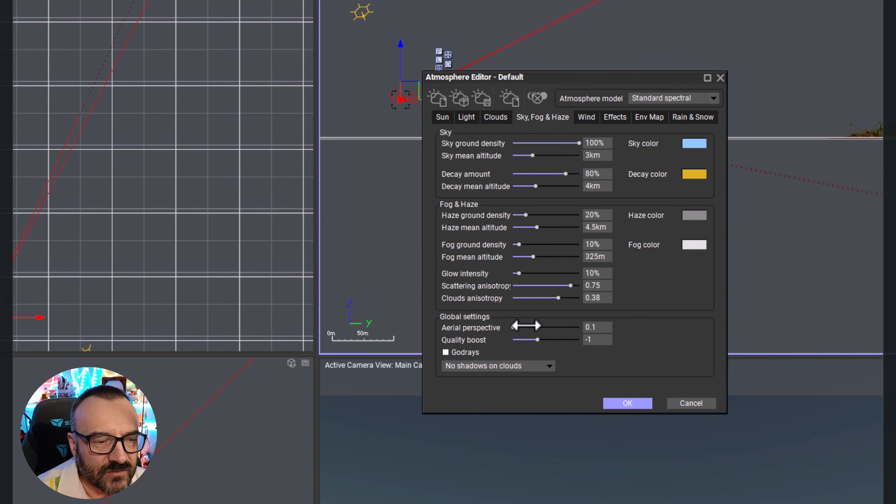
pyautogui.moveTo(527, 326); pyautogui.dragTo(570, 327)
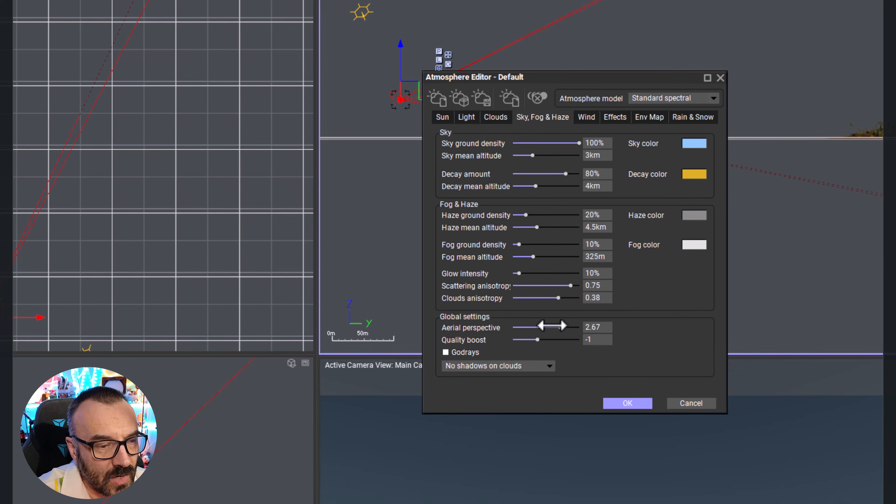
pyautogui.moveTo(551, 325); pyautogui.dragTo(540, 326)
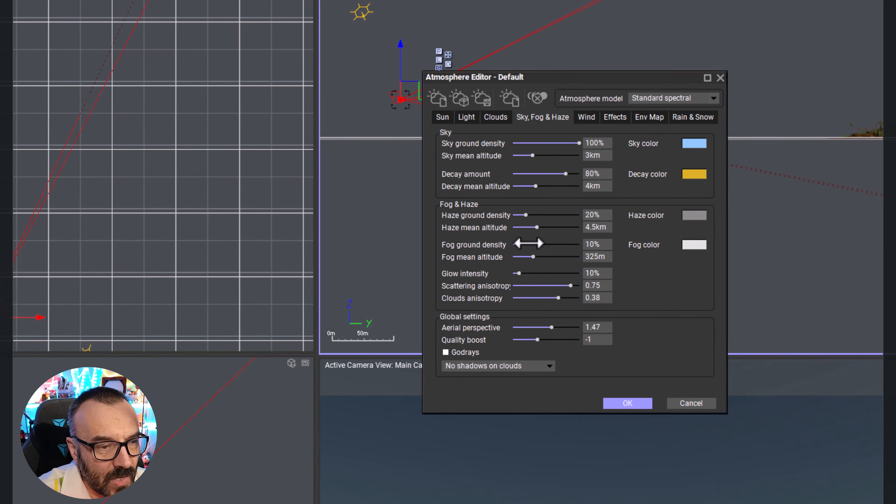
pyautogui.moveTo(528, 243); pyautogui.dragTo(536, 214)
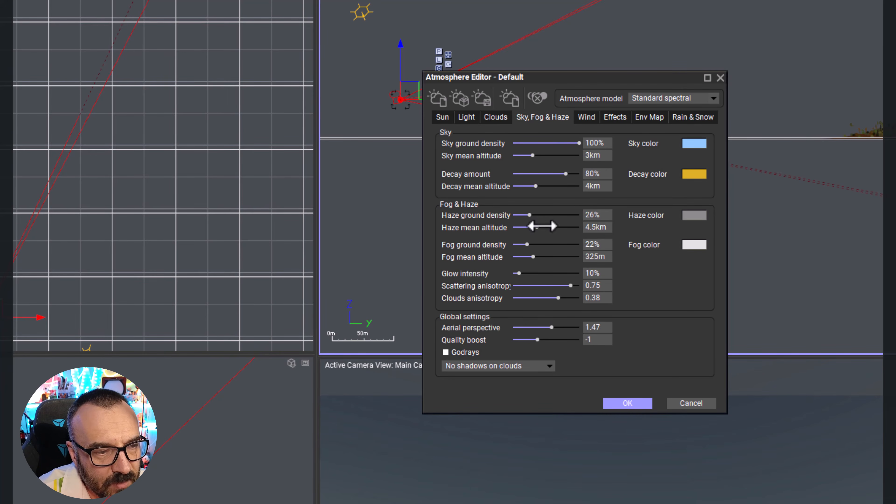
pyautogui.moveTo(543, 243); pyautogui.dragTo(533, 245)
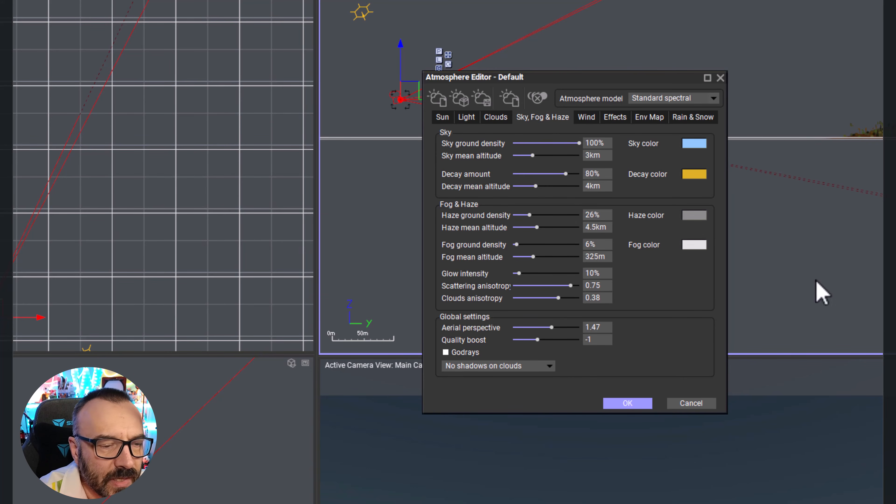
# Step: Add a Big Cumulus cloud layer from the Spectral 2 collection to the atmosphere
pyautogui.click(492, 116)
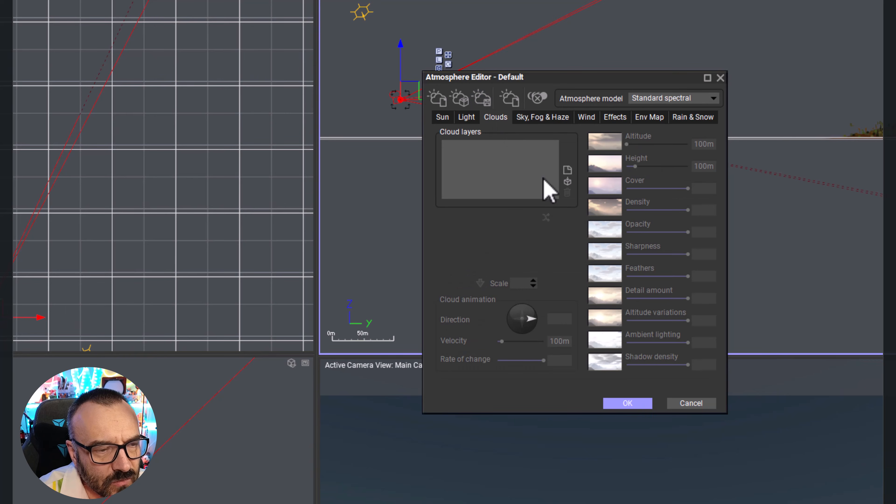
pyautogui.click(567, 171)
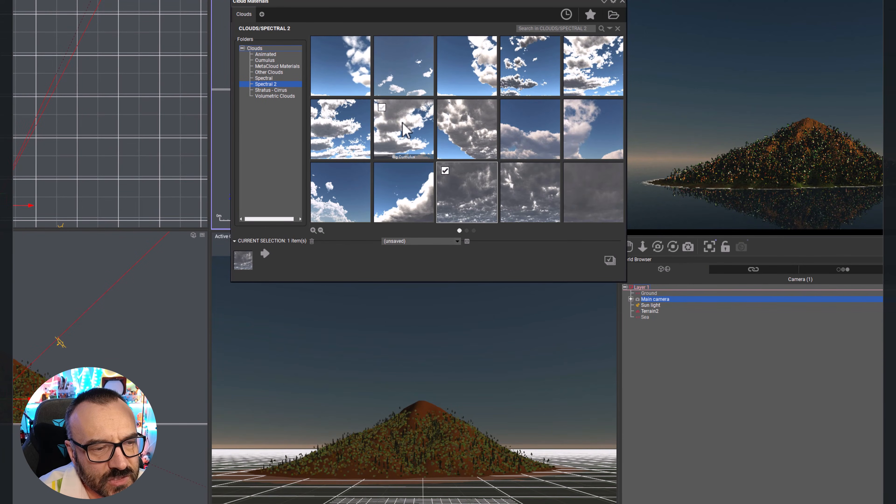
pyautogui.doubleClick(402, 123)
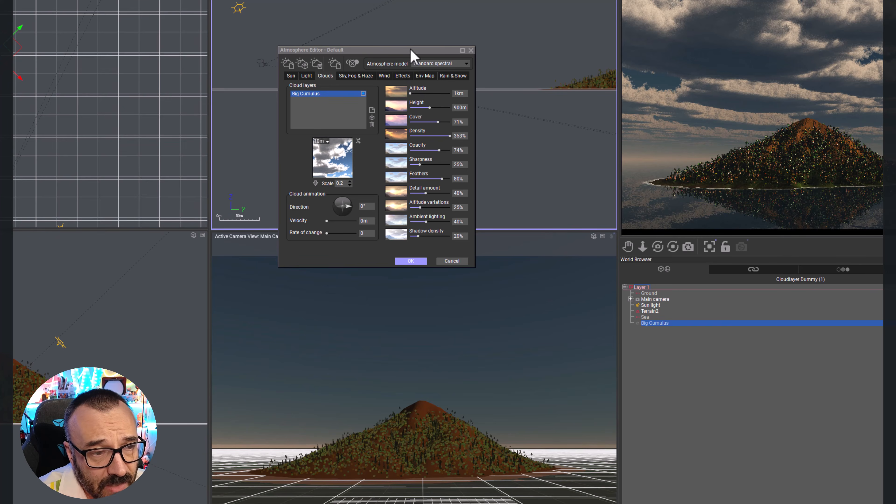
# Step: Reposition the Big Cumulus cloud layer vertically above the island in the Side View
pyautogui.moveTo(410, 49); pyautogui.dragTo(192, 74)
pyautogui.moveTo(476, 1); pyautogui.dragTo(511, 79, button='middle')
pyautogui.keyDown('ctrl'); pyautogui.moveTo(513, 66); pyautogui.dragTo(489, 84, button='right'); pyautogui.keyUp('ctrl')
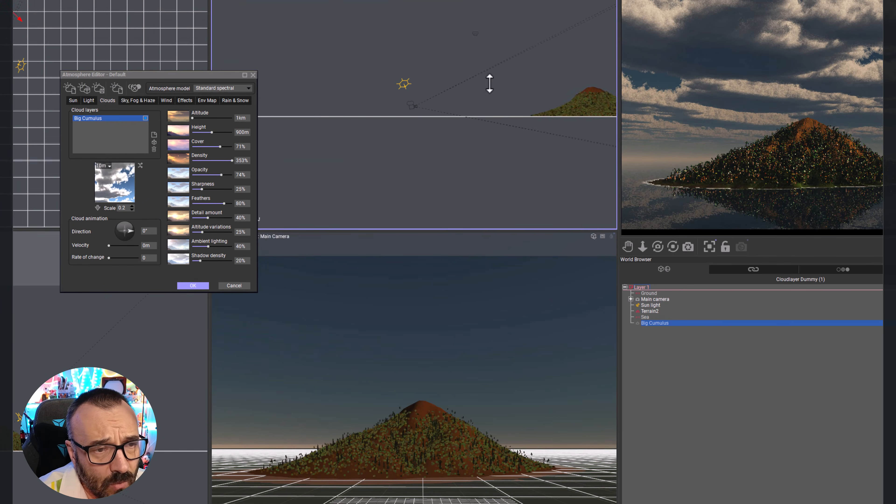
pyautogui.moveTo(507, 46); pyautogui.dragTo(501, 103, button='middle')
pyautogui.scroll(-2, 502, 96)
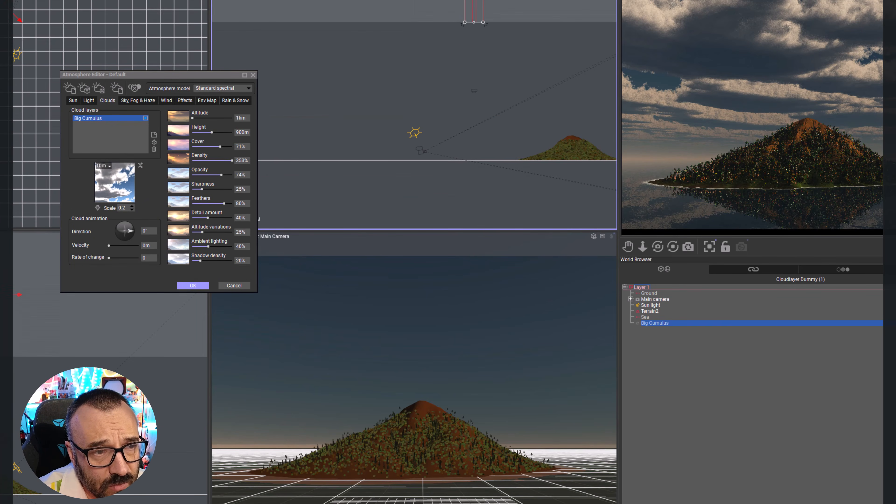
pyautogui.moveTo(473, 0); pyautogui.dragTo(474, 19)
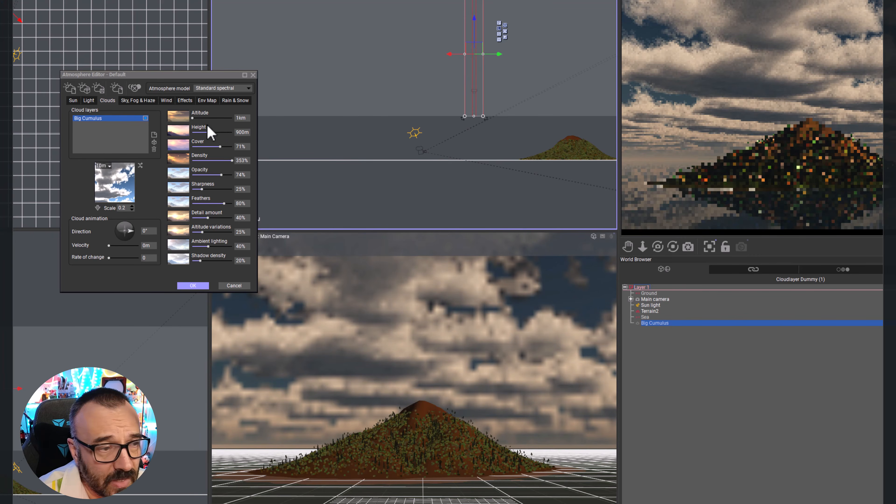
# Step: Reduce the Big Cumulus layer's density to 1%
pyautogui.moveTo(188, 74); pyautogui.dragTo(389, 40)
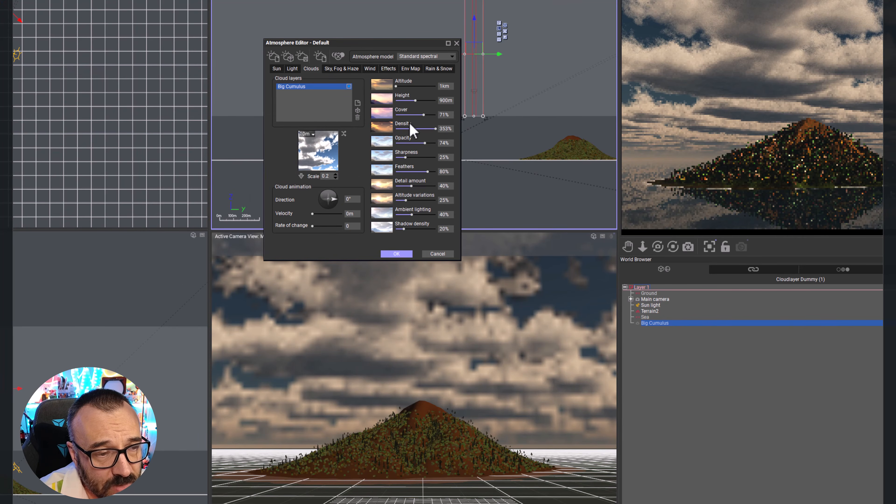
pyautogui.moveTo(435, 128); pyautogui.dragTo(363, 132)
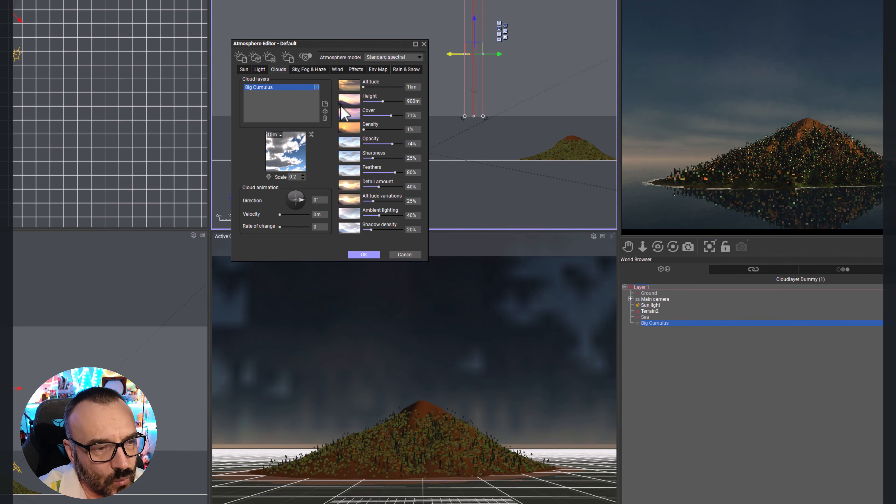
# Step: Add a Cloud Front layer from the Spectral 2 clouds and accept the atmosphere settings
pyautogui.click(325, 112)
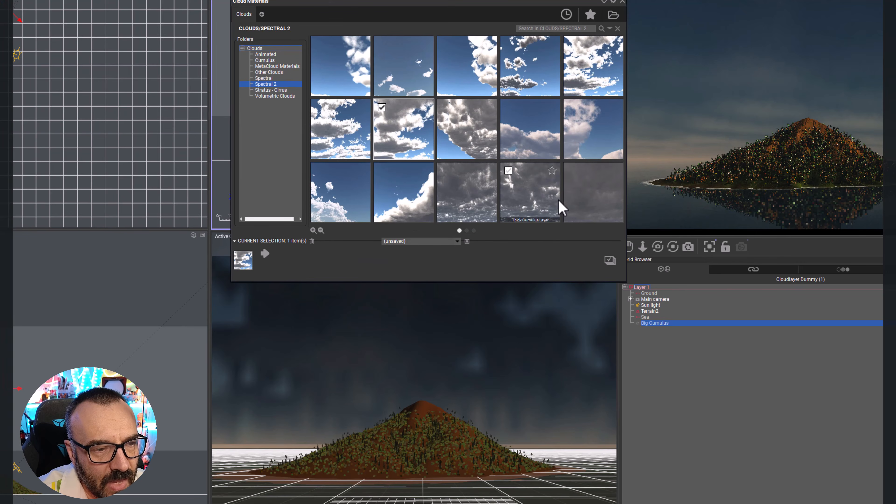
pyautogui.scroll(-2, 562, 146)
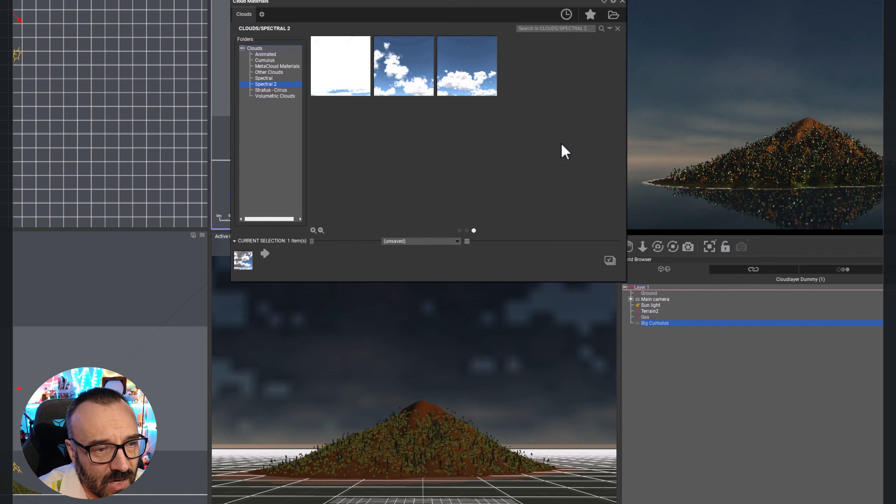
pyautogui.scroll(2, 560, 144)
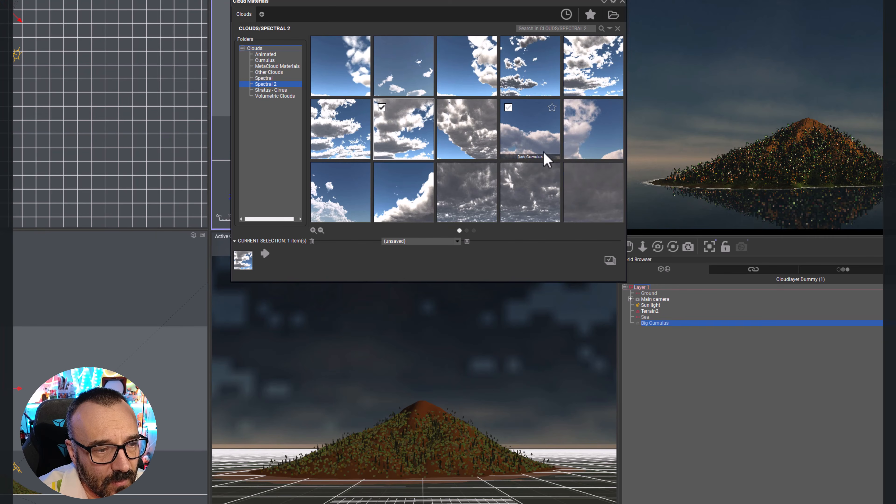
pyautogui.doubleClick(339, 192)
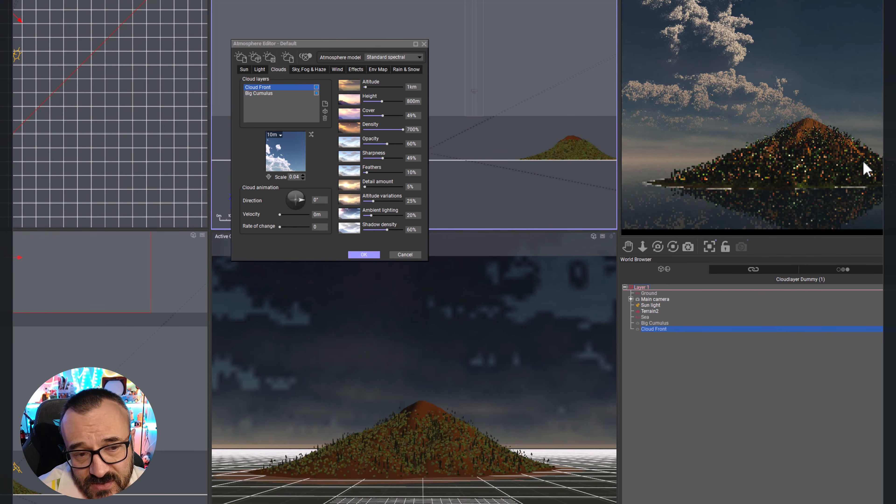
pyautogui.click(364, 254)
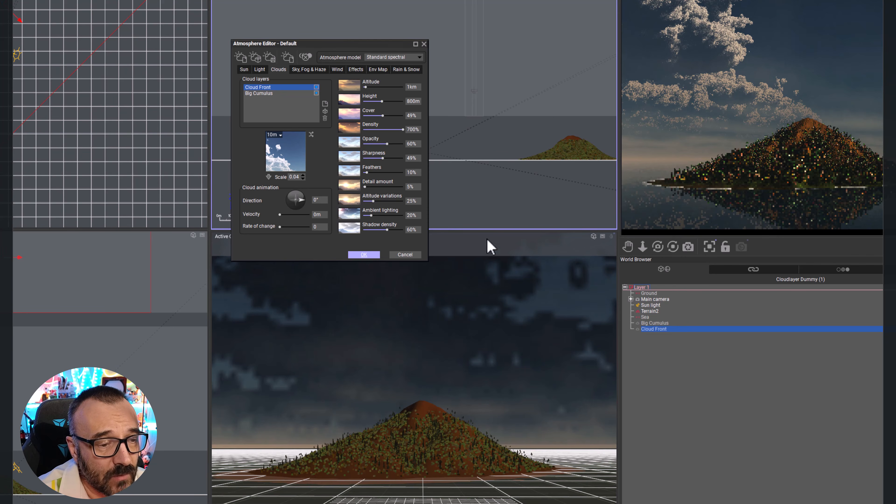
pyautogui.click(364, 254)
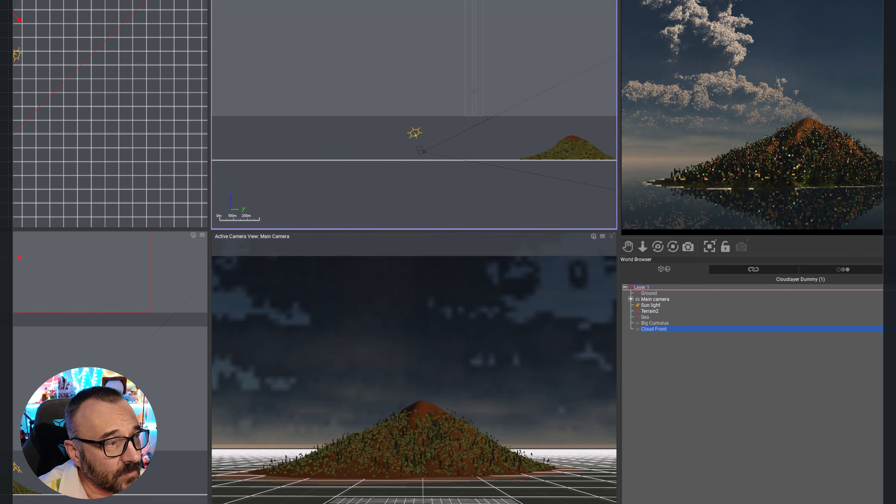
# Step: Add the Dark and Rough metacloud to the scene
pyautogui.moveTo(555, 119); pyautogui.dragTo(443, 75, button='right')
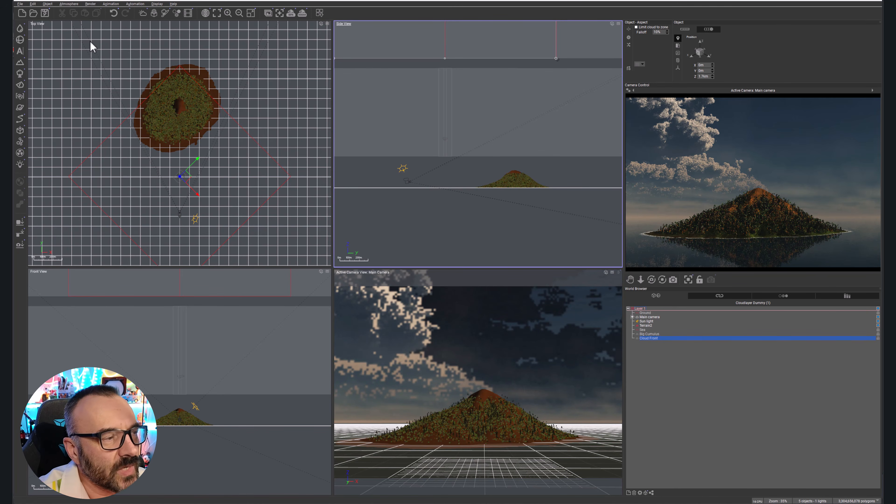
pyautogui.click(21, 94)
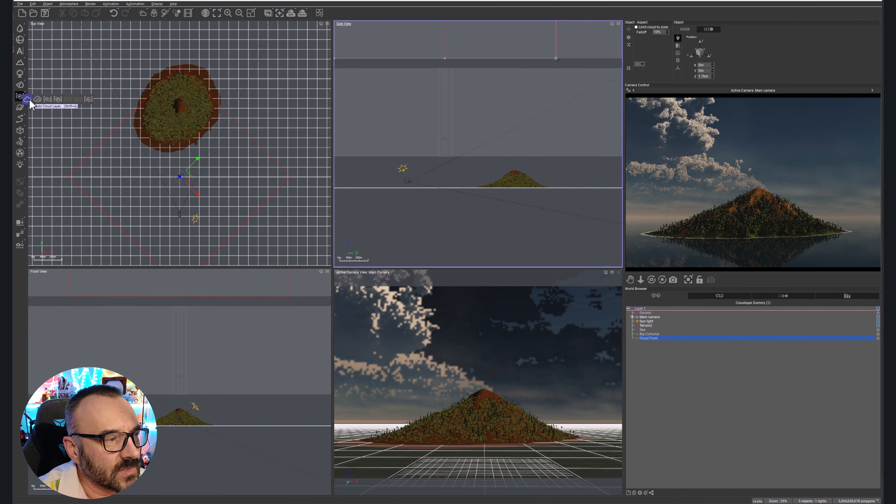
pyautogui.click(58, 100)
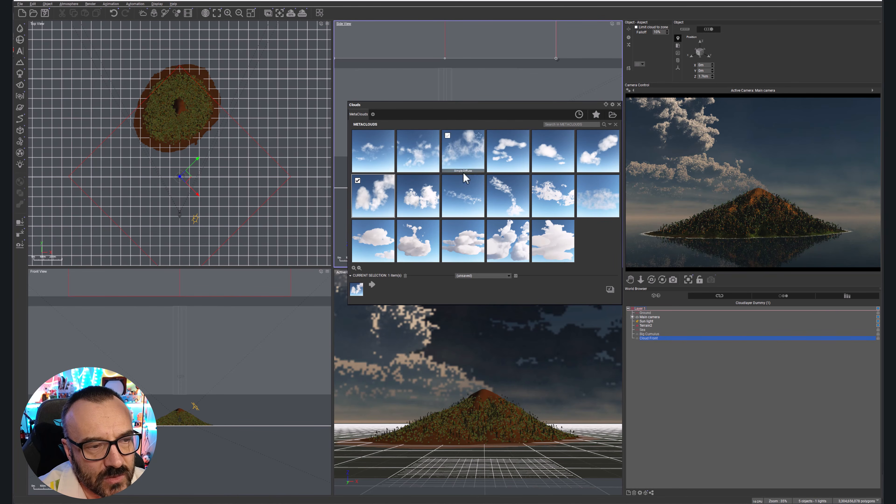
pyautogui.doubleClick(376, 202)
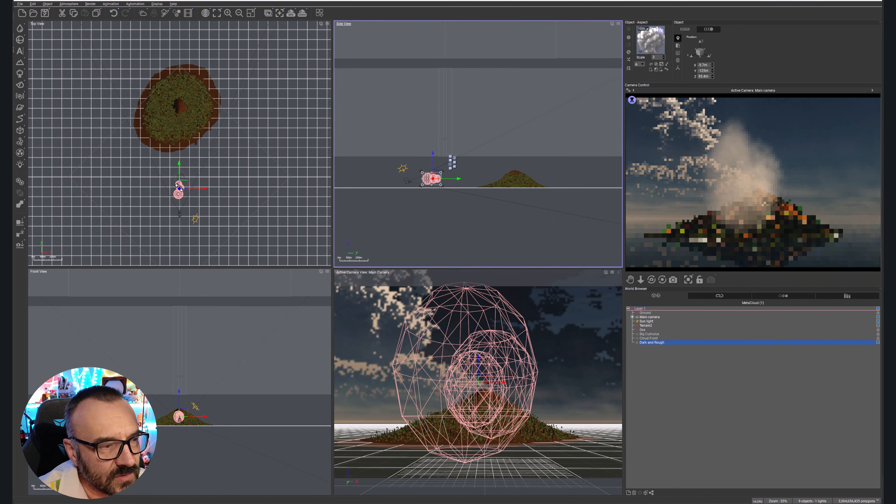
# Step: Place the metacloud along the island's front-left shore, turned sideways across the camera's view, and enlarge it
pyautogui.moveTo(186, 182); pyautogui.dragTo(167, 136)
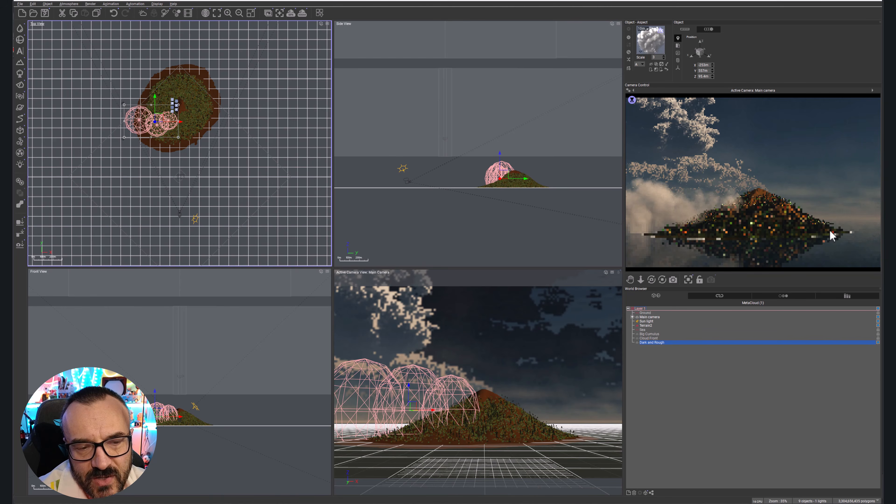
pyautogui.moveTo(155, 116); pyautogui.dragTo(148, 141)
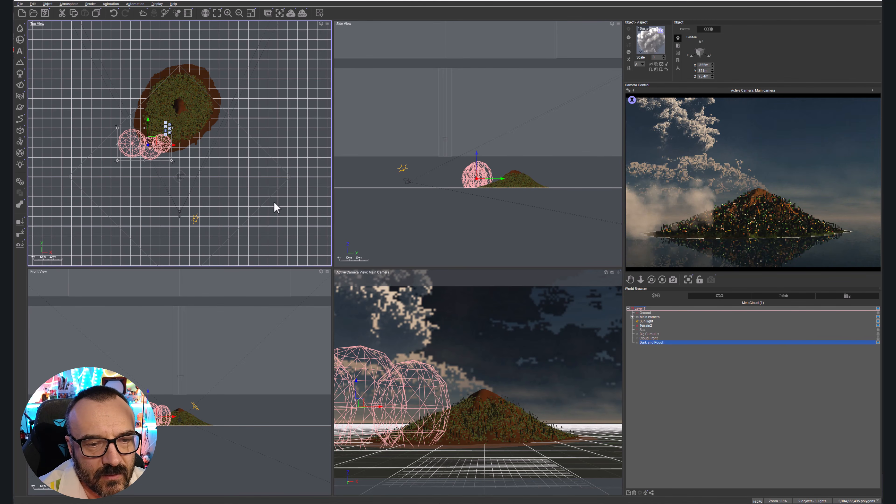
pyautogui.moveTo(170, 160); pyautogui.dragTo(155, 140)
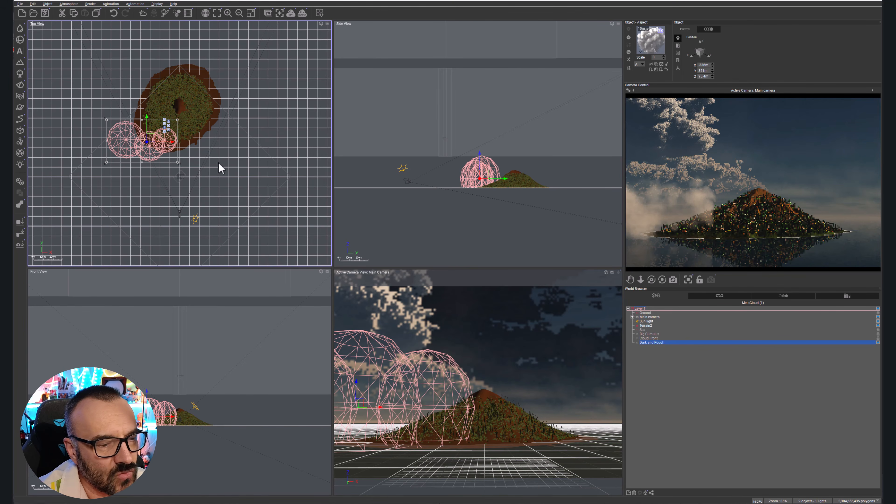
# Step: Lower the metacloud to about Z 63 m so it sits closer to the water
pyautogui.click(467, 160)
pyautogui.moveTo(480, 156); pyautogui.dragTo(486, 176)
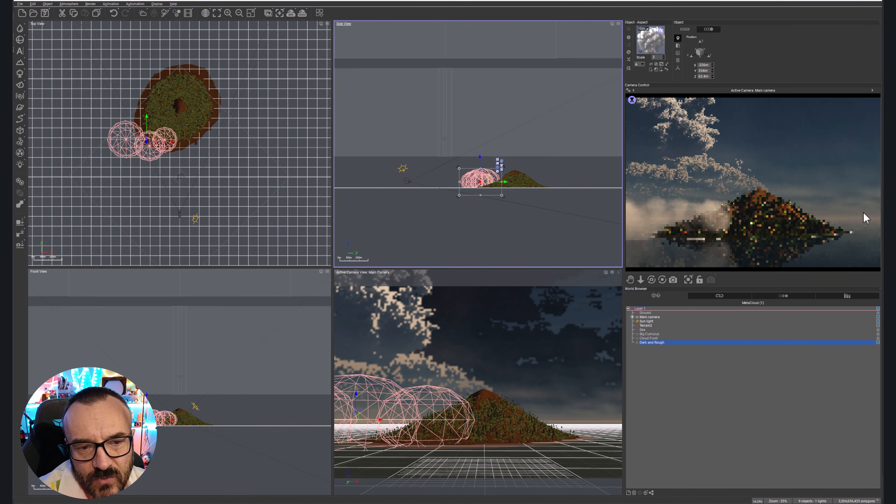
# Step: Move the Dark and Rough metacloud behind the island's peak and raise it to about Z 230 m
pyautogui.moveTo(148, 135); pyautogui.dragTo(143, 77)
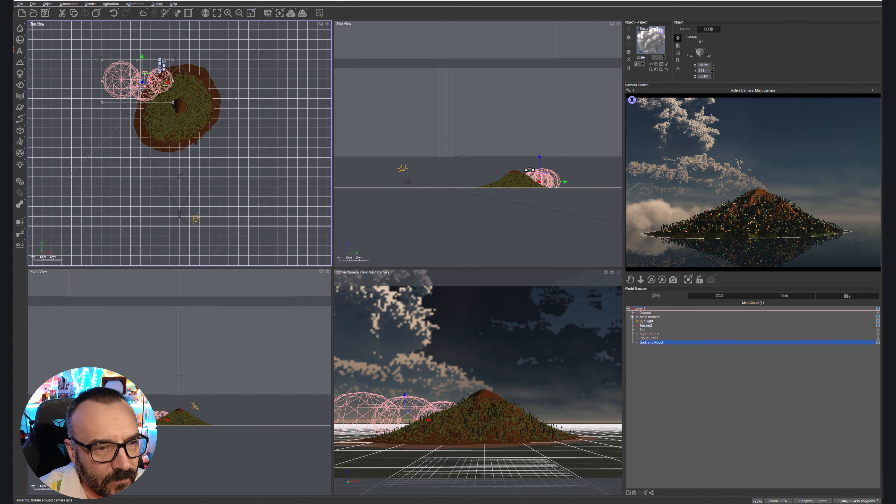
pyautogui.moveTo(544, 177); pyautogui.dragTo(541, 164)
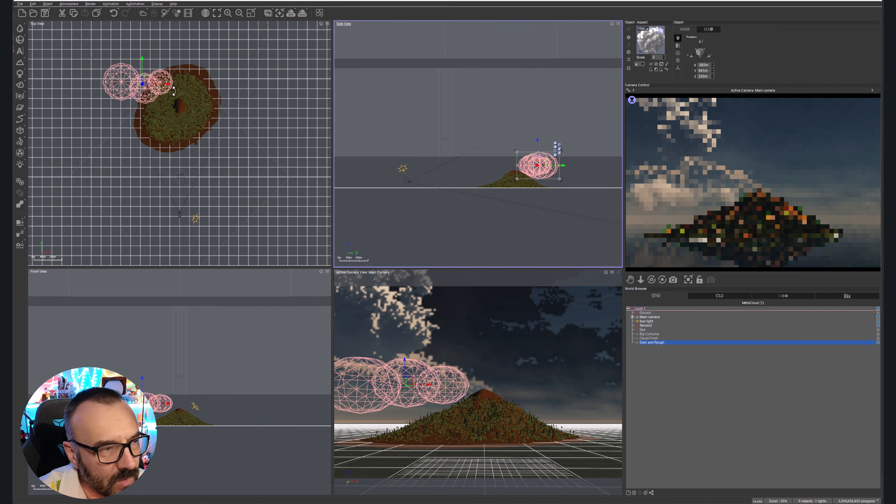
pyautogui.moveTo(174, 91); pyautogui.dragTo(189, 106)
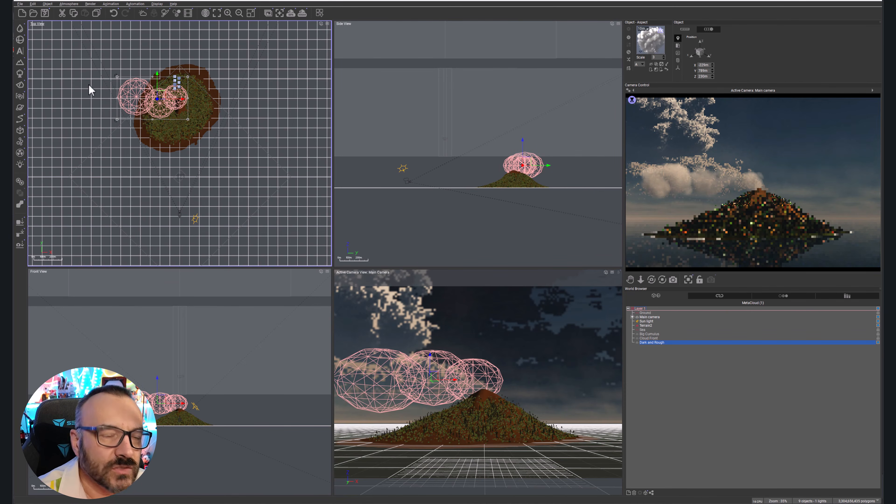
# Step: Delete the Dark and Rough metacloud and add the Rough Cloud metacloud in its place
pyautogui.press('Delete')
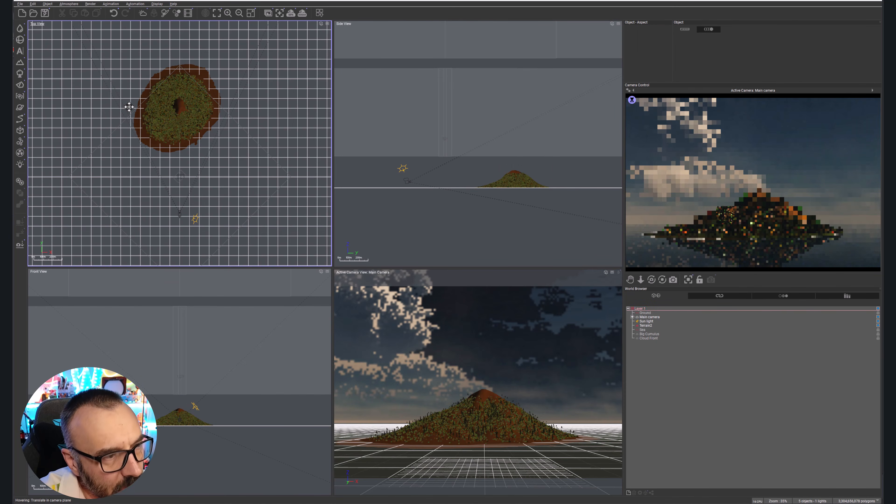
pyautogui.click(20, 99)
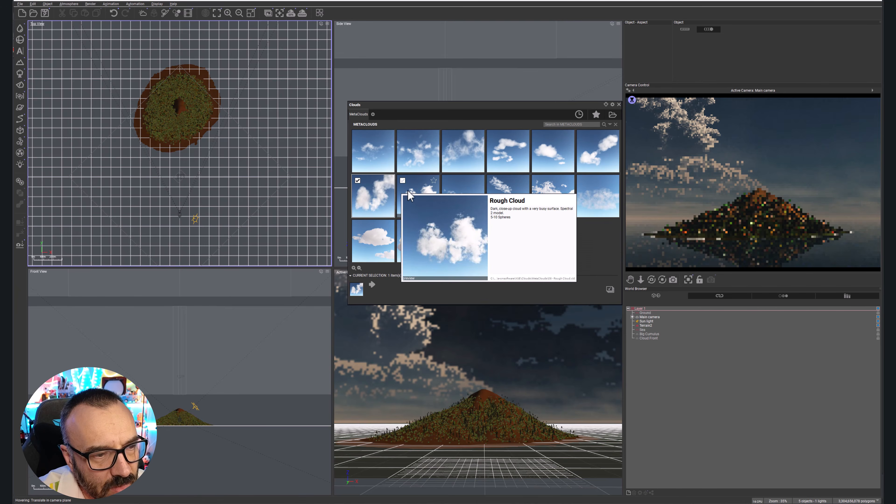
pyautogui.click(417, 194)
pyautogui.press('Return')
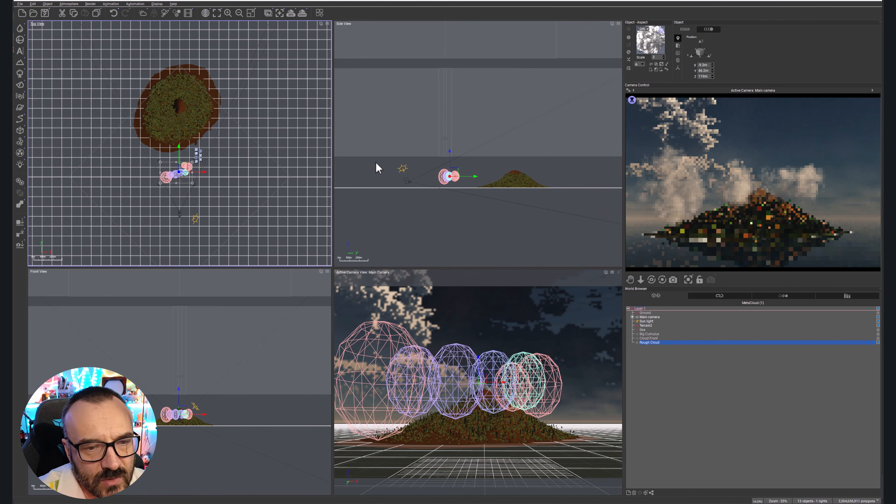
# Step: Enlarge the Rough Cloud and position it behind the island's far-left shore at about Z 217 m
pyautogui.moveTo(182, 167); pyautogui.dragTo(165, 65)
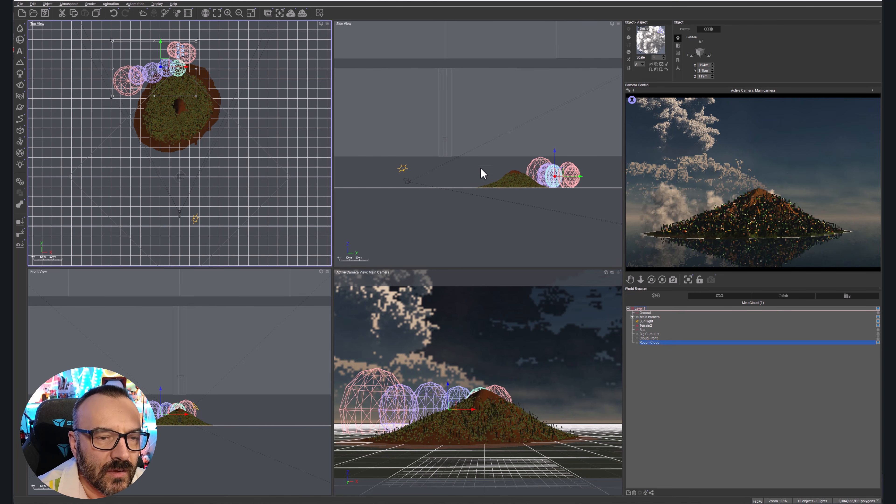
pyautogui.moveTo(560, 170); pyautogui.dragTo(556, 124)
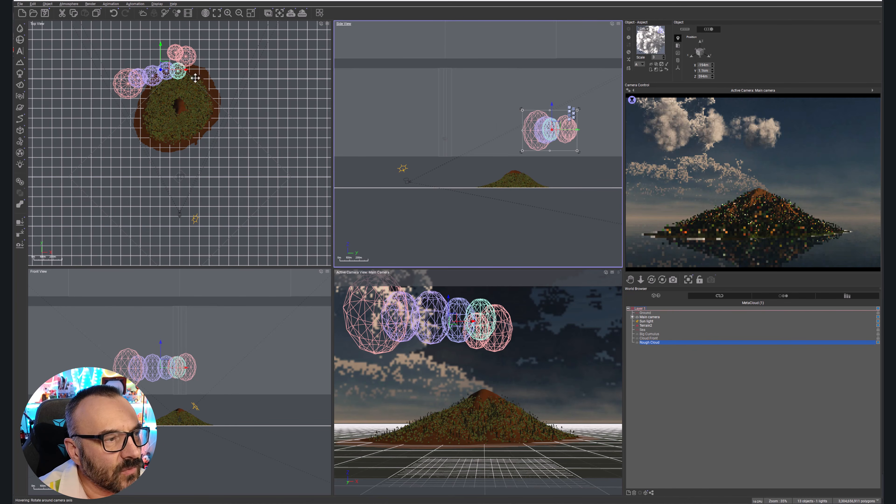
pyautogui.moveTo(195, 77); pyautogui.dragTo(218, 145)
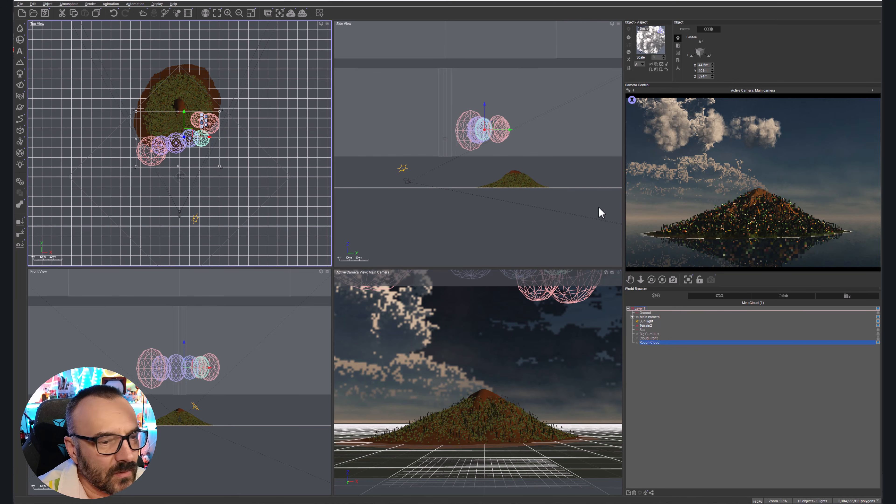
pyautogui.moveTo(486, 129); pyautogui.dragTo(488, 177)
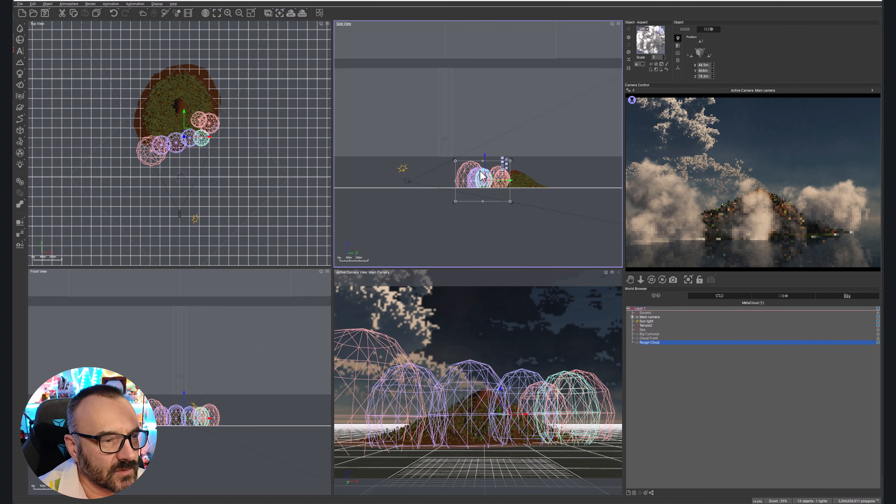
pyautogui.moveTo(486, 180); pyautogui.dragTo(488, 162)
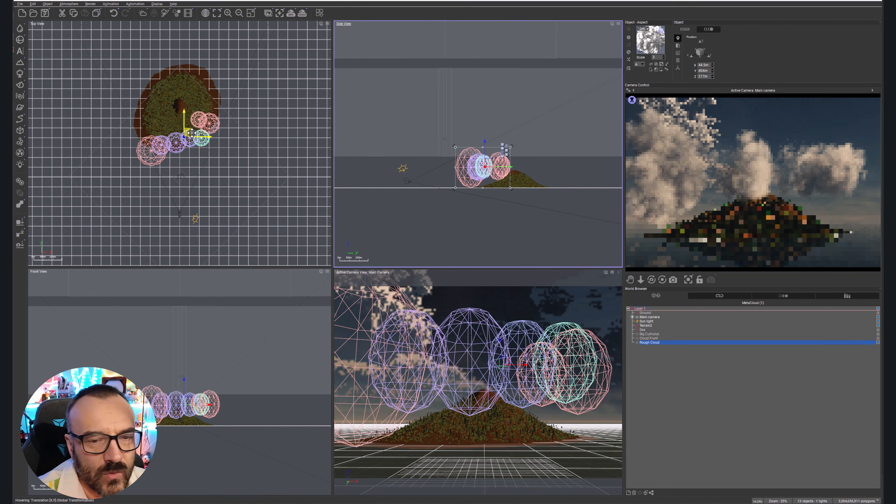
pyautogui.moveTo(186, 130); pyautogui.dragTo(157, 71)
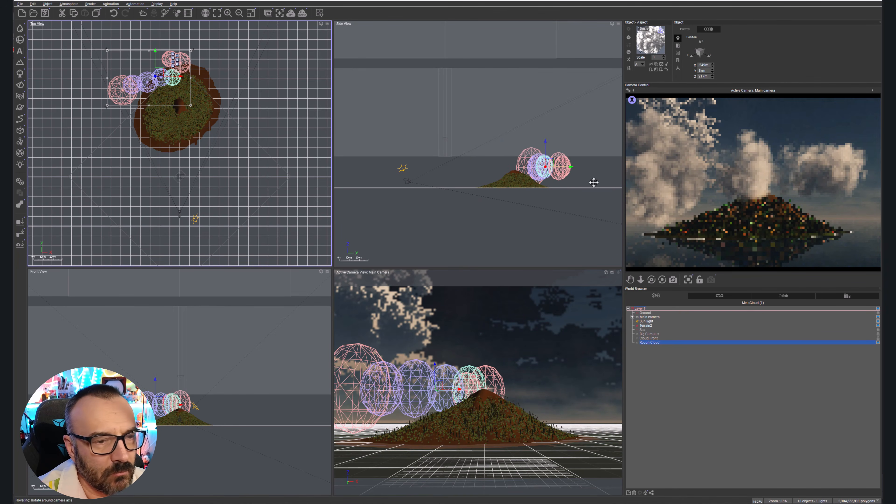
# Step: Thin out the Rough Cloud's material by setting its cover to 32% and density to 51%
pyautogui.doubleClick(649, 40)
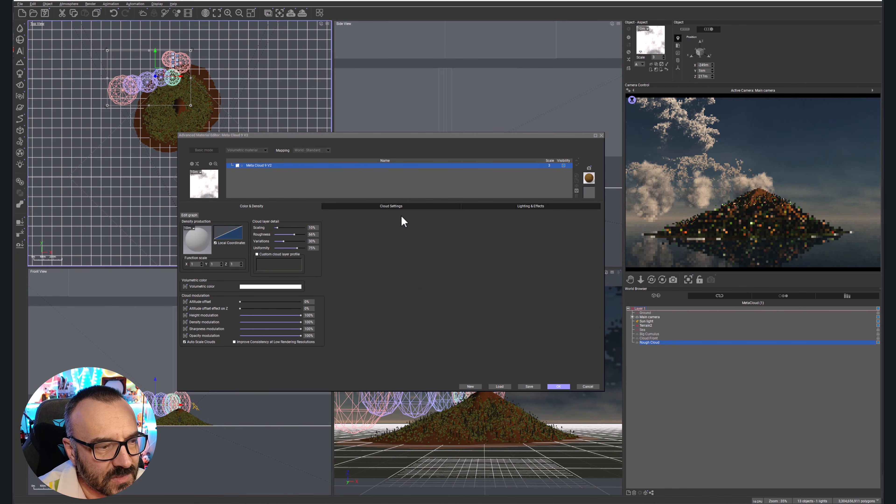
pyautogui.click(494, 206)
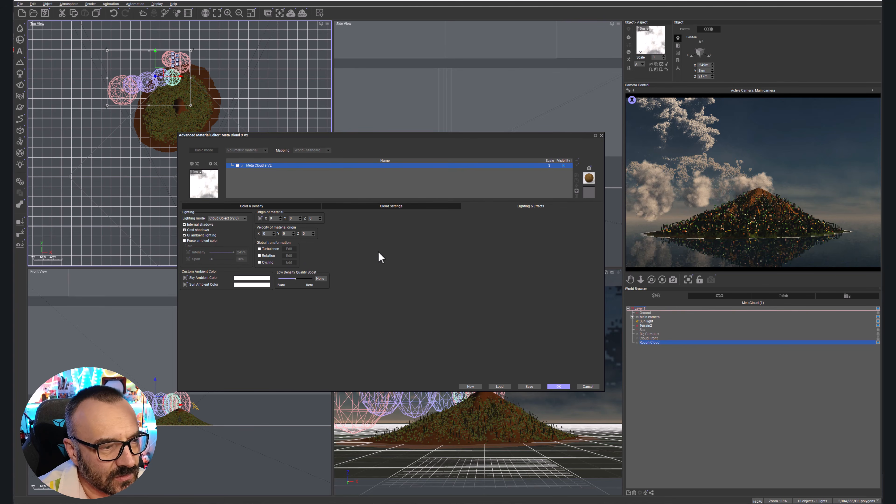
pyautogui.click(418, 205)
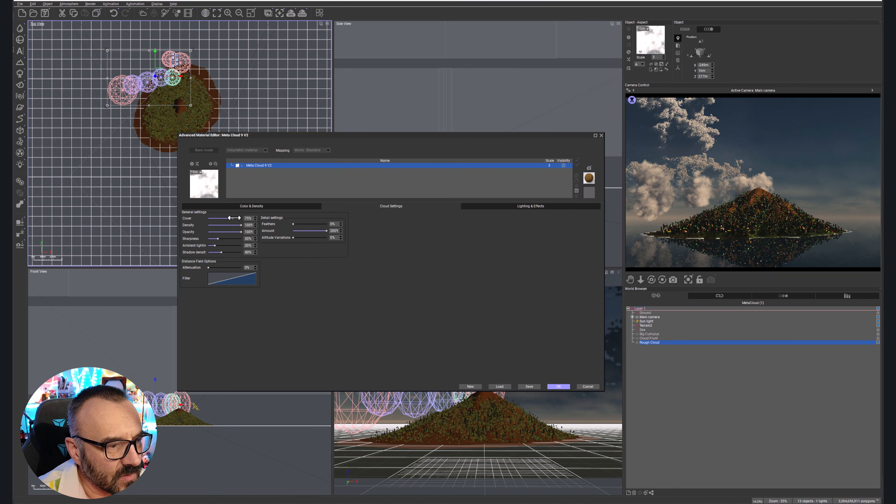
pyautogui.moveTo(241, 225); pyautogui.dragTo(230, 225)
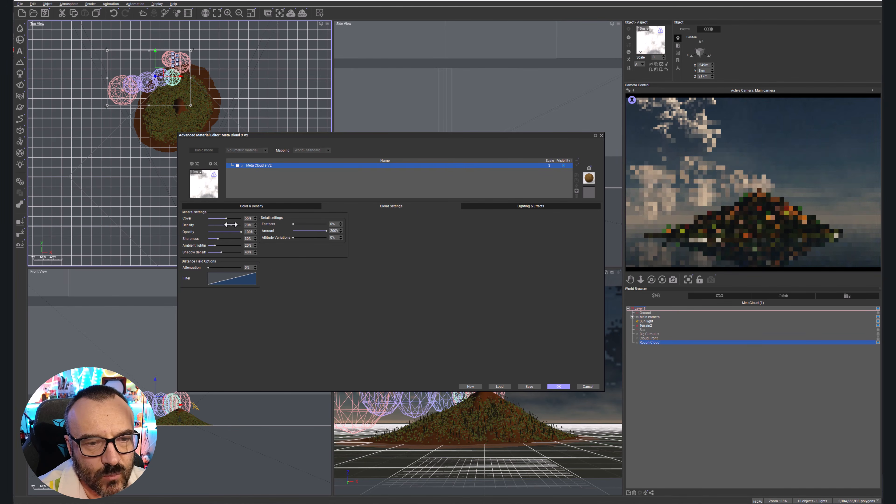
pyautogui.moveTo(230, 225); pyautogui.dragTo(222, 226)
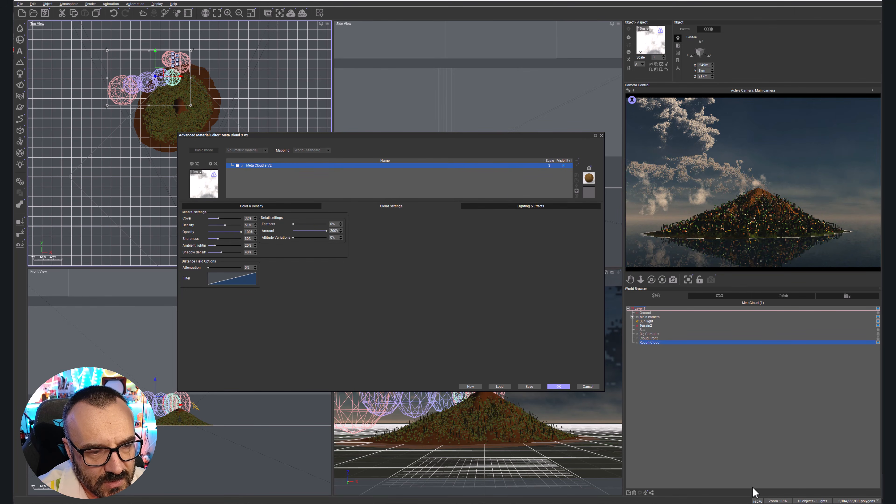
pyautogui.click(564, 386)
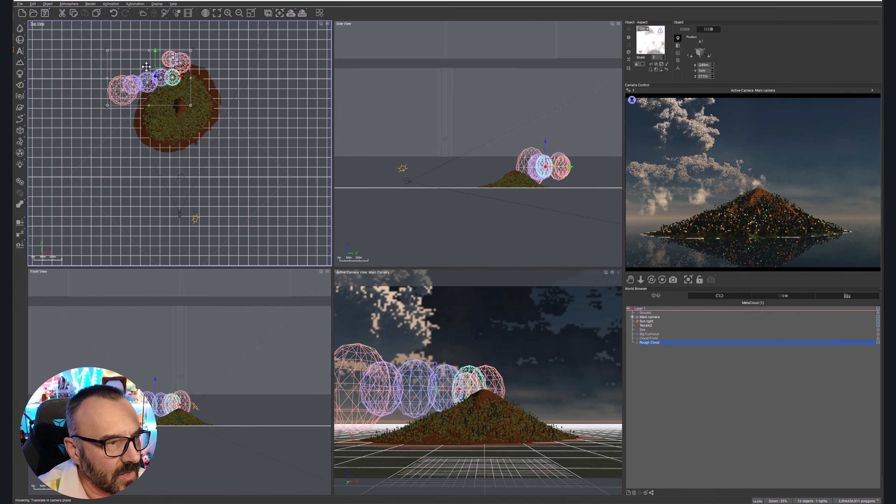
# Step: Bring the Rough Cloud to the island's front shore, scale it down slightly and centre it across the camera's view at about Z 140 m
pyautogui.moveTo(156, 74); pyautogui.dragTo(173, 136)
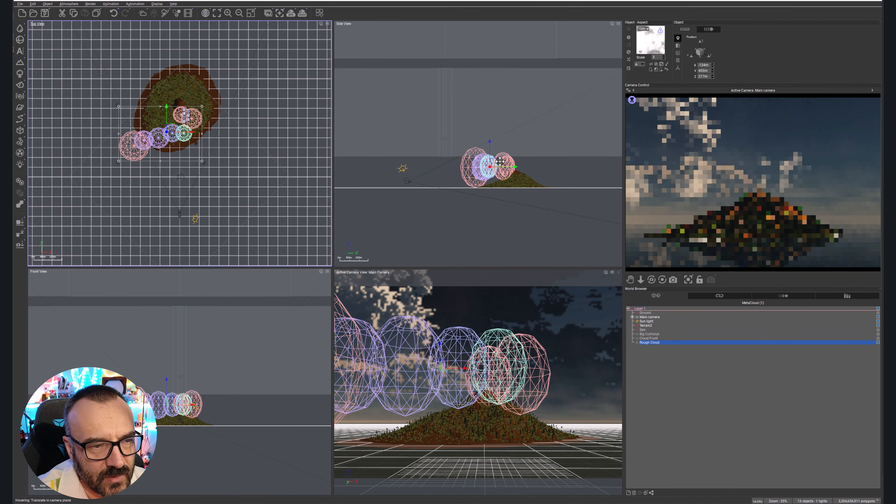
pyautogui.moveTo(493, 173); pyautogui.dragTo(496, 172)
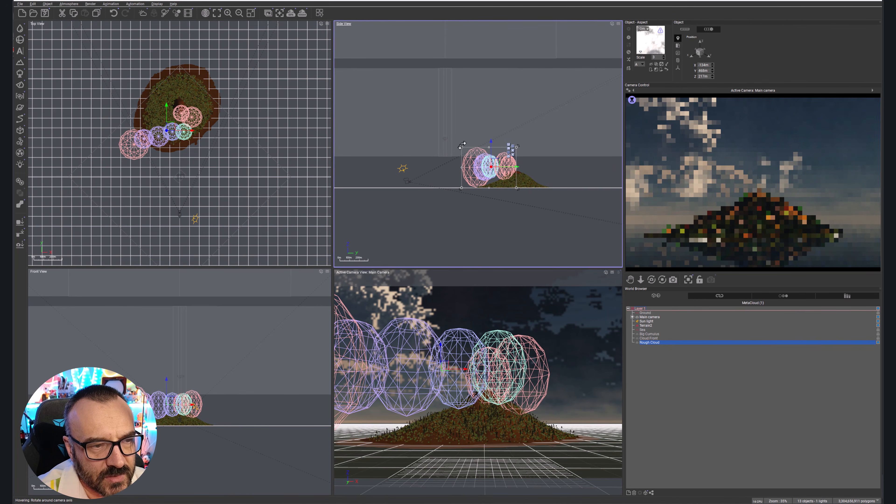
pyautogui.moveTo(462, 148); pyautogui.dragTo(460, 158)
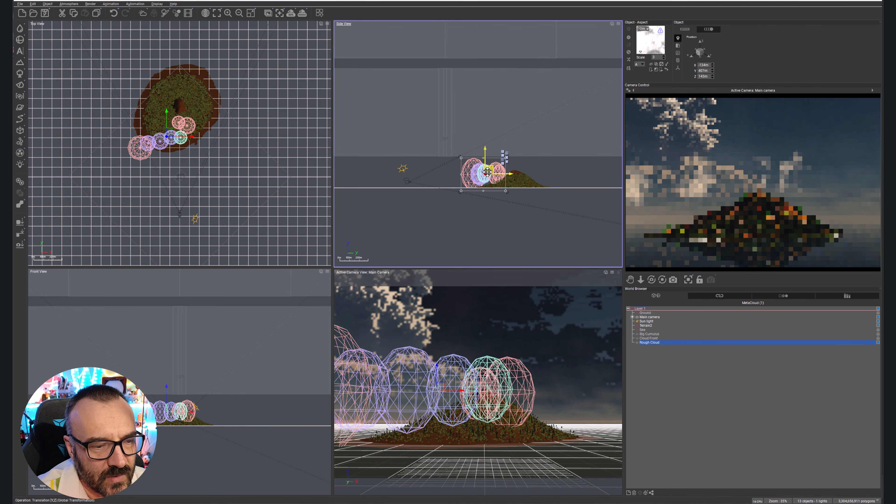
pyautogui.moveTo(190, 126); pyautogui.dragTo(206, 128)
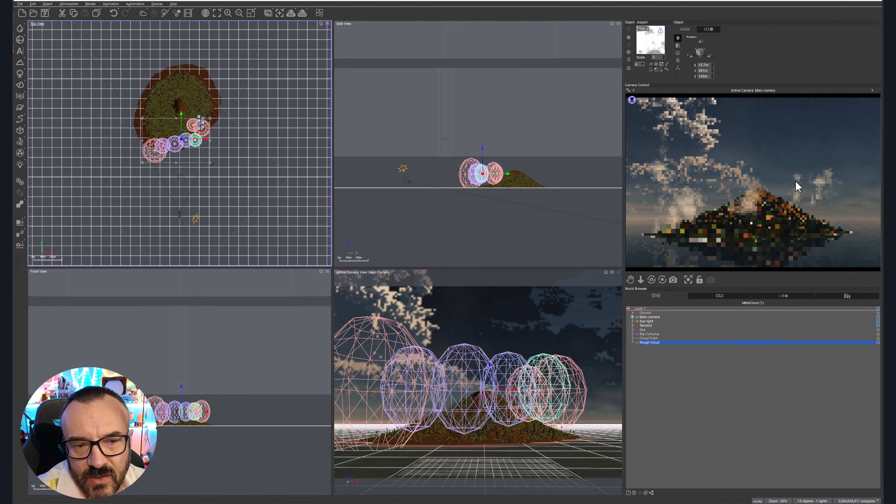
# Step: Raise the main camera to a height of about 213 m and tilt it down to frame the whole island from above
pyautogui.click(653, 317)
pyautogui.scroll(5, 492, 104)
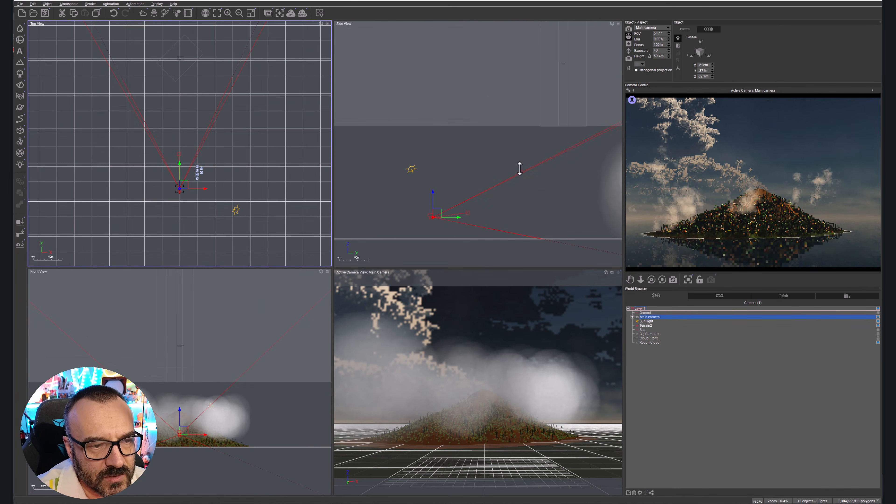
pyautogui.moveTo(445, 217); pyautogui.dragTo(476, 177)
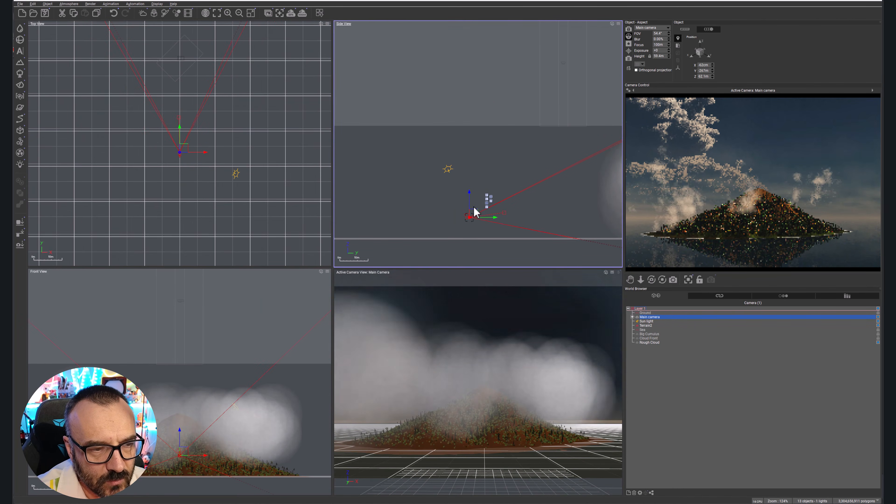
pyautogui.moveTo(473, 210); pyautogui.dragTo(459, 185)
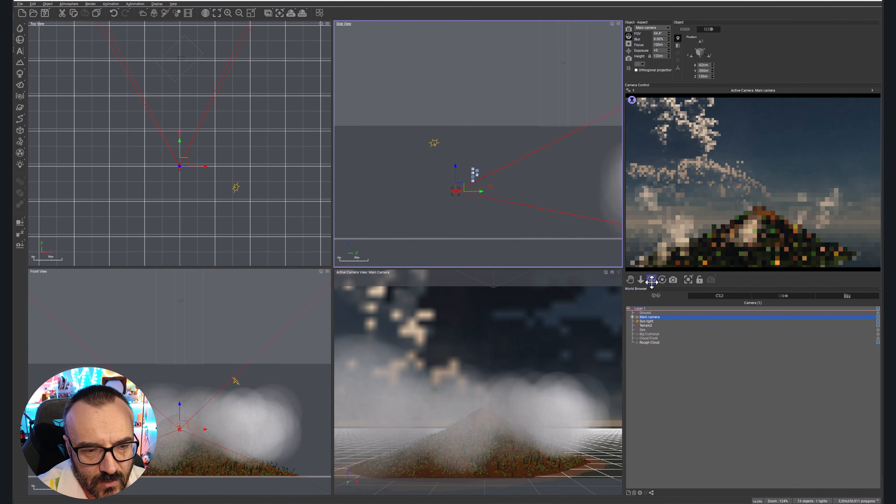
pyautogui.moveTo(651, 279); pyautogui.dragTo(645, 273)
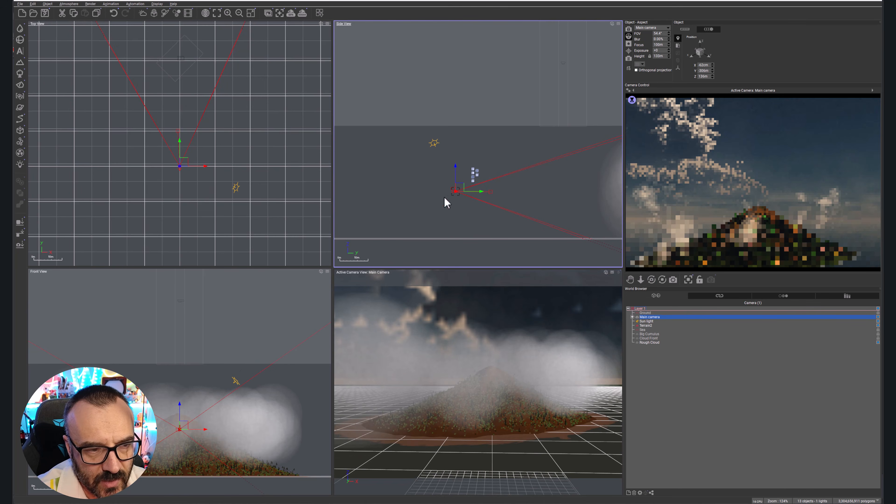
pyautogui.moveTo(458, 188); pyautogui.dragTo(448, 160)
pyautogui.moveTo(651, 280); pyautogui.dragTo(651, 281)
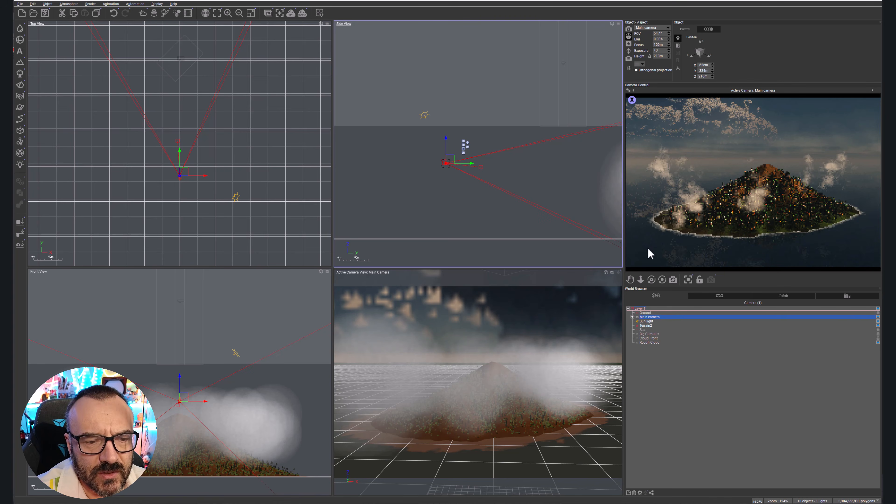
# Step: Set the Cloud Front layer's feathers to 40%, altitude variations to 80% and shadow density to 37% in the Atmosphere Editor
pyautogui.click(72, 5)
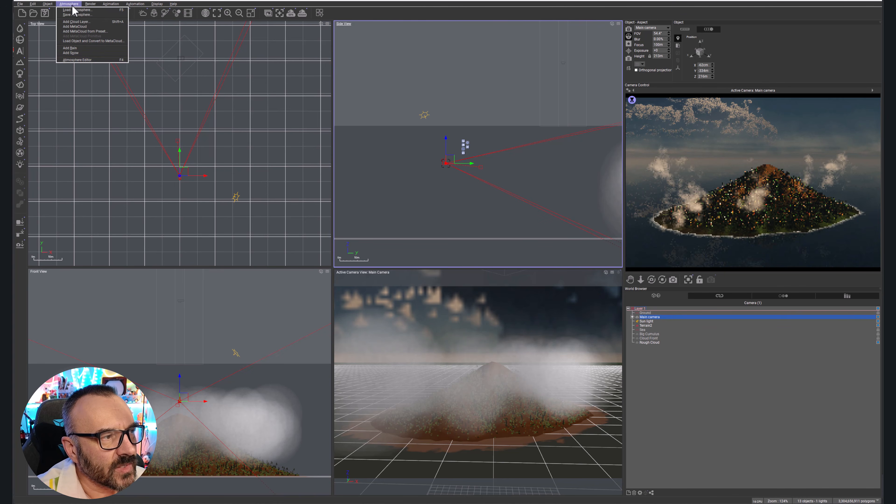
pyautogui.click(80, 60)
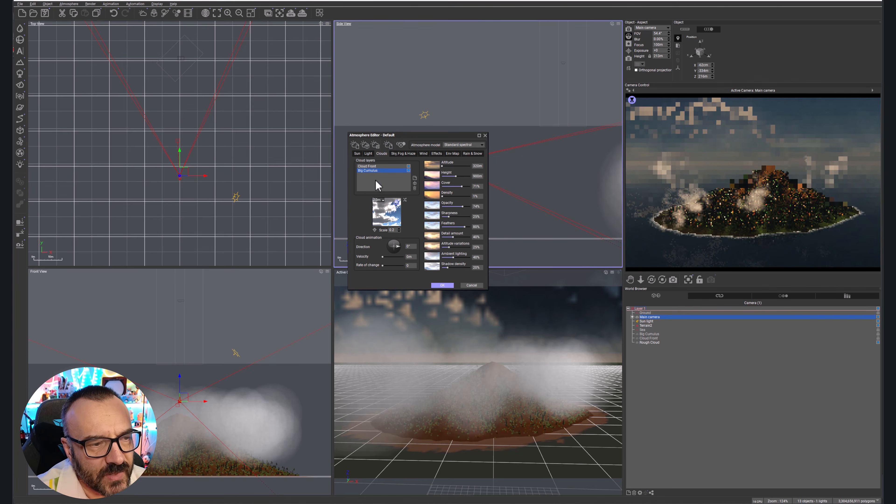
pyautogui.click(370, 166)
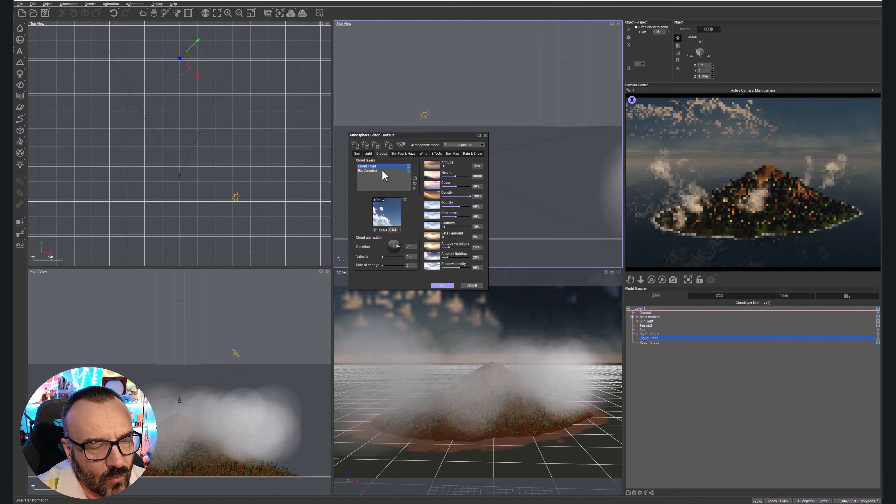
pyautogui.moveTo(458, 227); pyautogui.dragTo(456, 267)
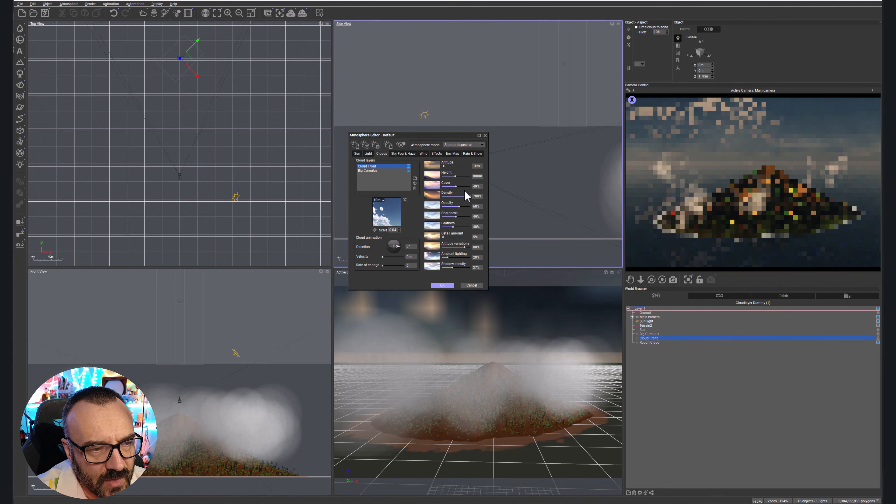
# Step: Set the Cloud Front layer's density to 100% and accept the atmosphere settings
pyautogui.moveTo(467, 196); pyautogui.dragTo(474, 197)
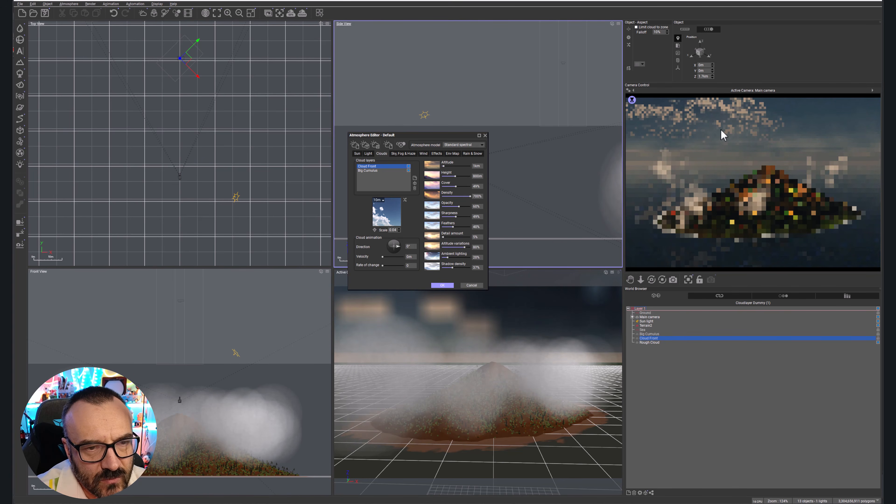
pyautogui.click(472, 195)
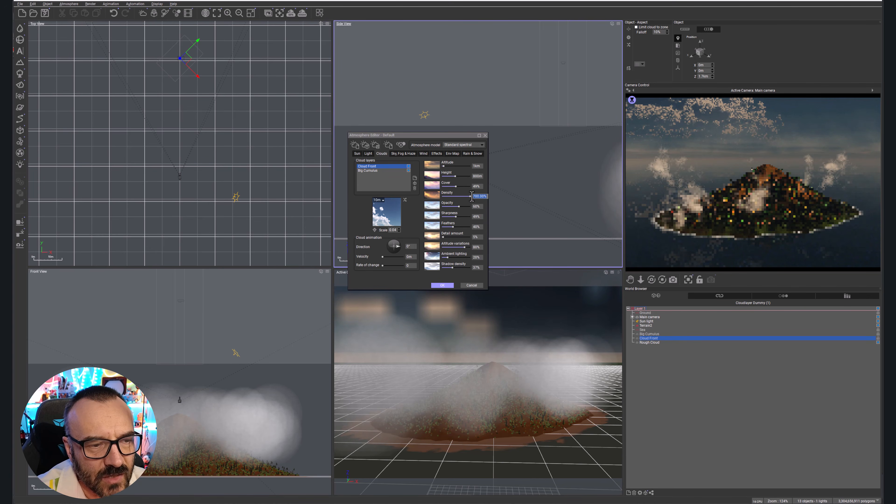
pyautogui.click(469, 196)
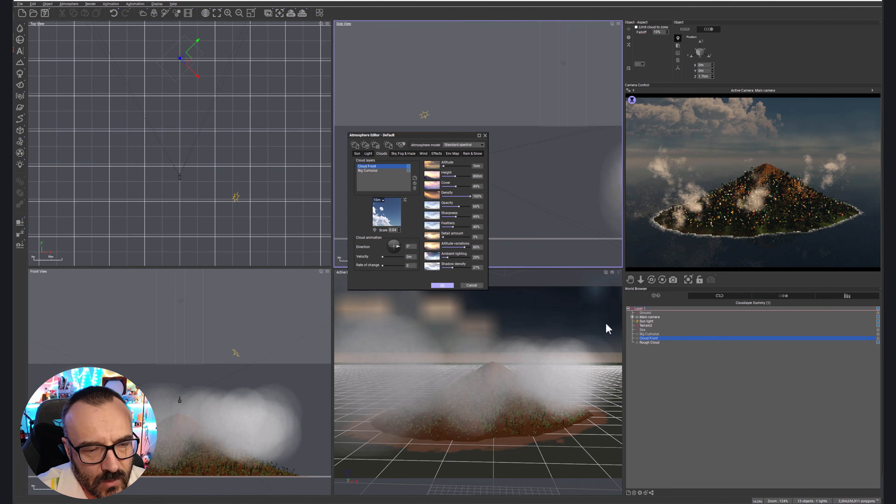
pyautogui.click(442, 285)
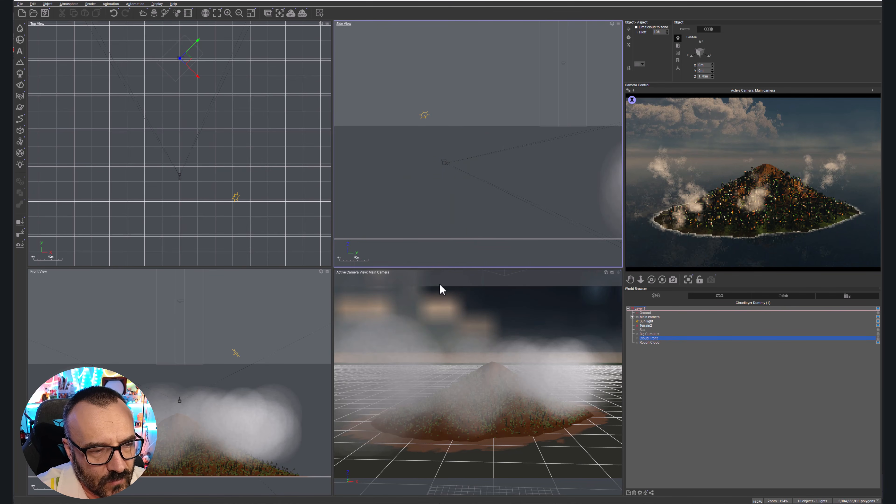
# Step: Raise and reposition the sun light to about X 192 m, Y -282 m and Z 436 m to relight the island
pyautogui.click(651, 321)
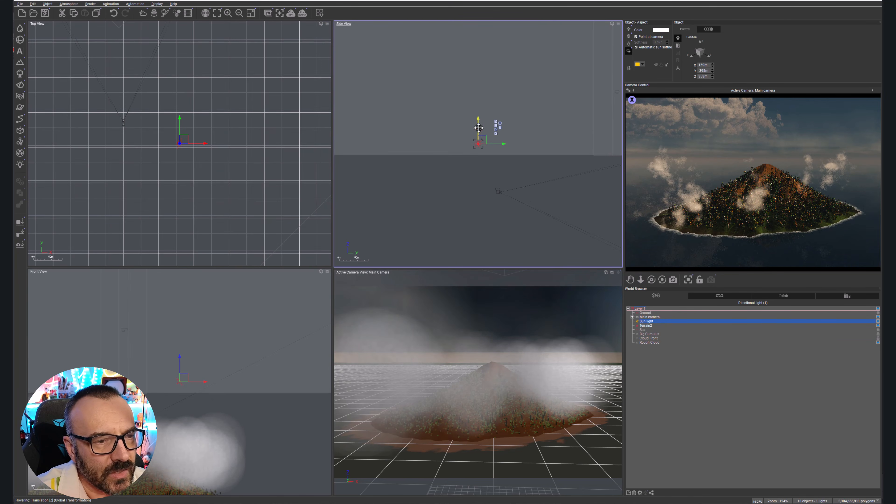
pyautogui.moveTo(483, 140); pyautogui.dragTo(489, 92)
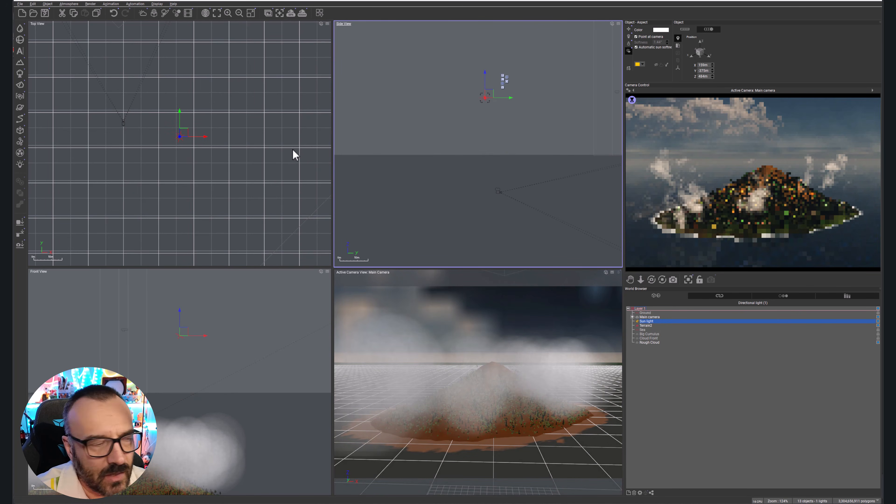
pyautogui.moveTo(185, 129); pyautogui.dragTo(178, 154, button='right')
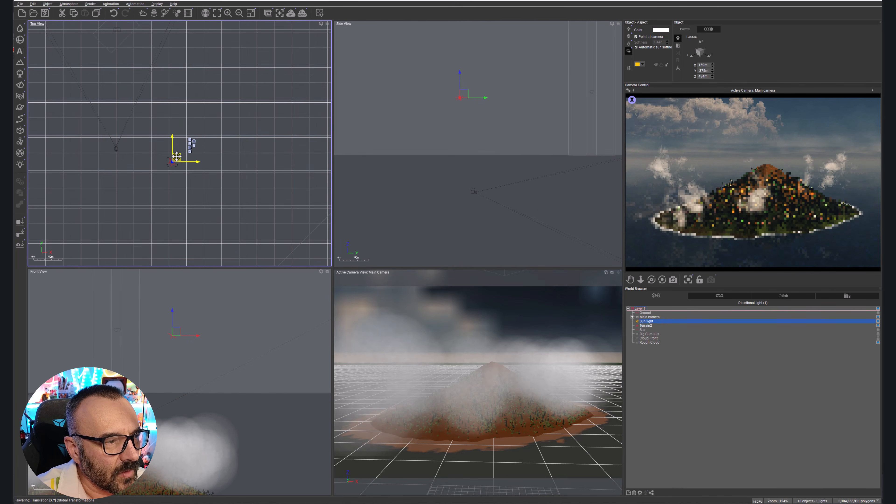
pyautogui.moveTo(178, 155); pyautogui.dragTo(189, 132)
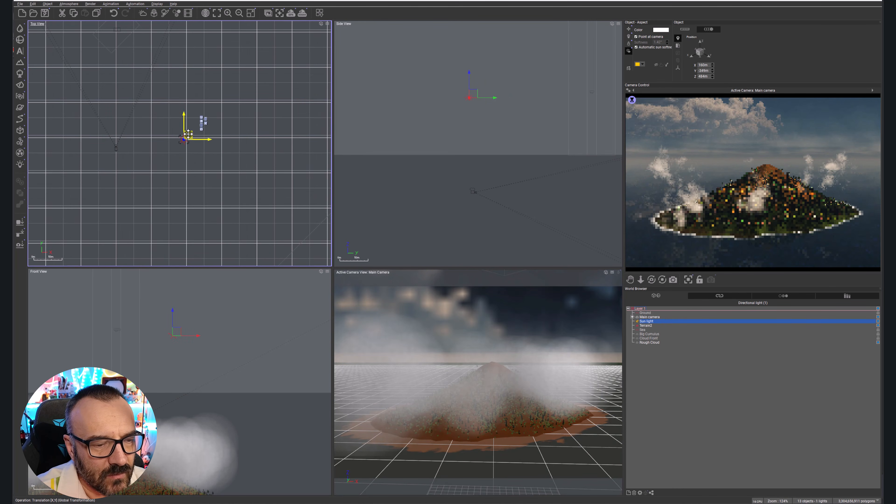
pyautogui.moveTo(483, 94); pyautogui.dragTo(493, 112)
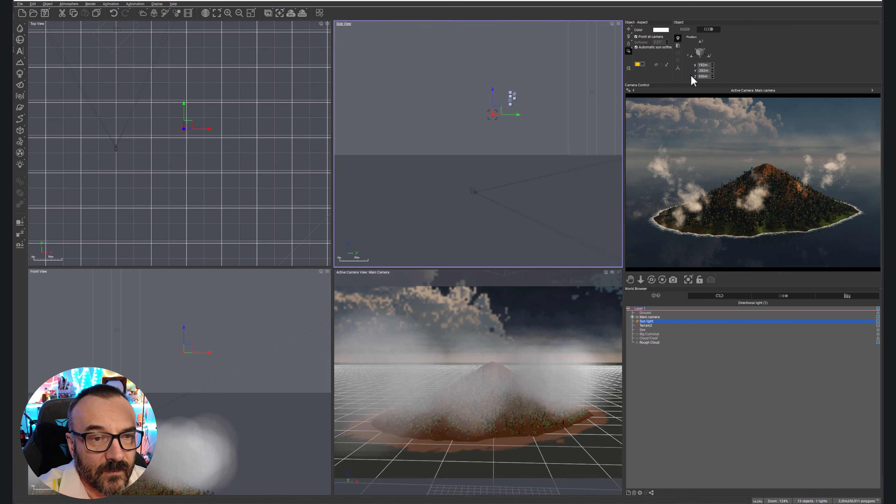
# Step: Set the render picture size to 800x533 in the render options and accept them
pyautogui.click(303, 13)
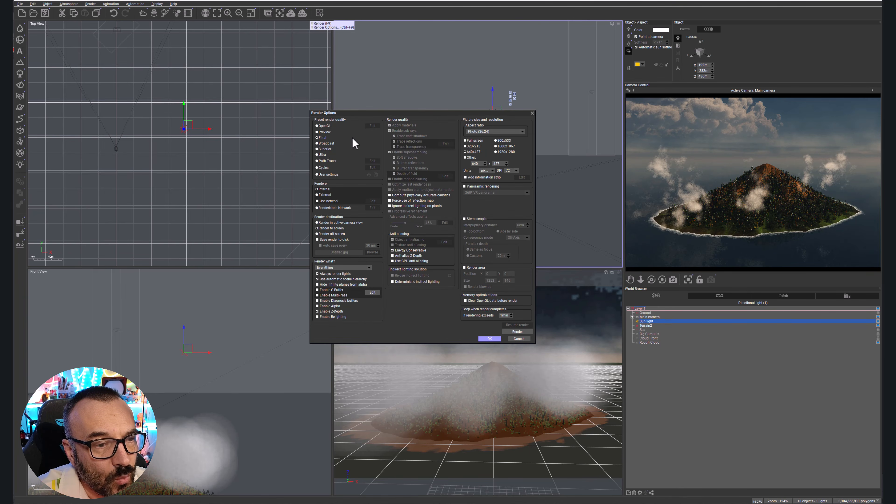
pyautogui.click(496, 140)
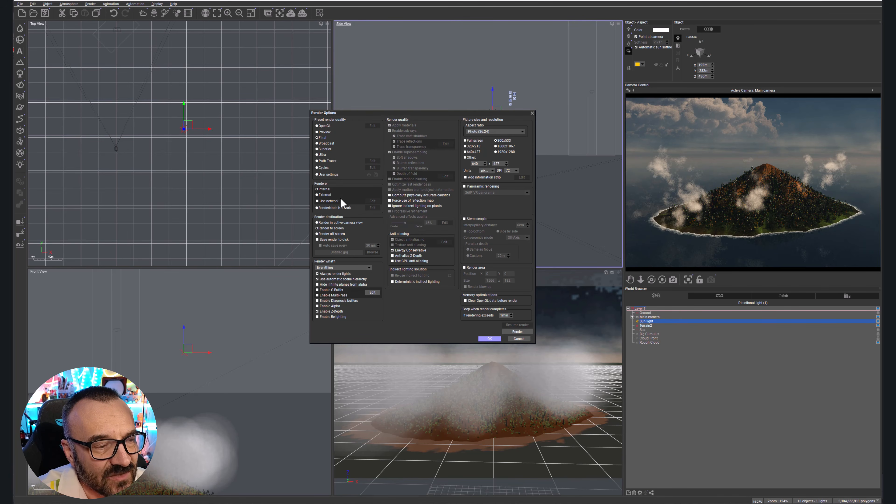
pyautogui.click(489, 339)
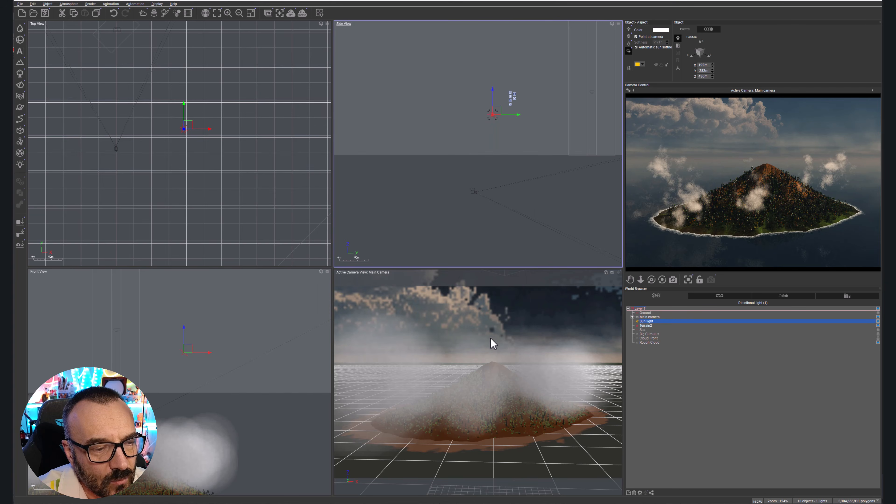
# Step: Render the scene from the main camera, accept the post render options and close the render display
pyautogui.click(302, 14)
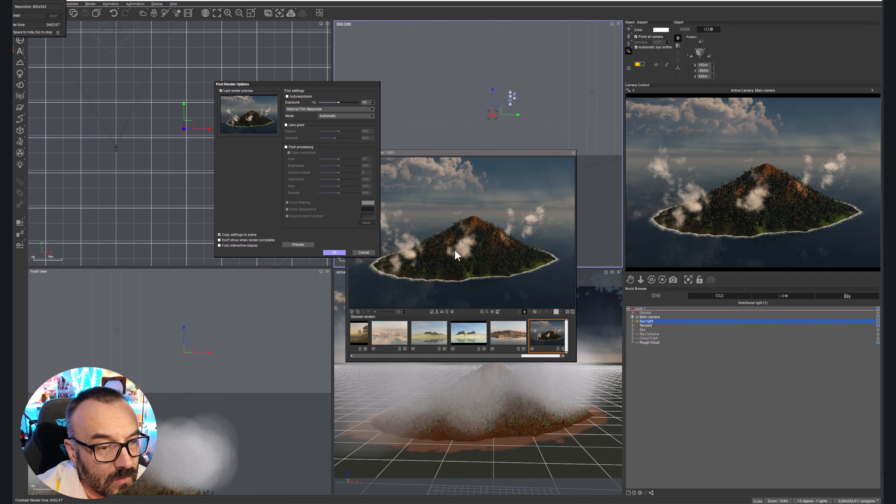
pyautogui.click(334, 253)
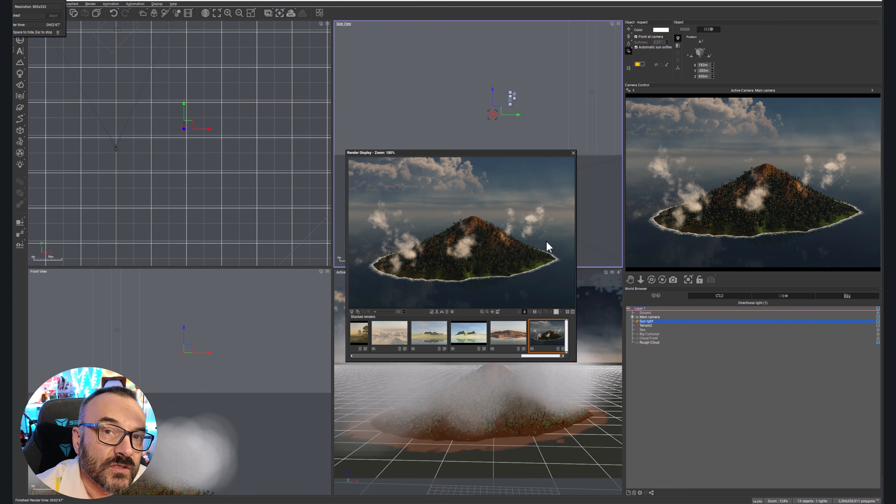
pyautogui.click(573, 153)
# Step: Switch the atmosphere mode to Photometric spectral in the Atmosphere Editor and accept the change
pyautogui.click(68, 4)
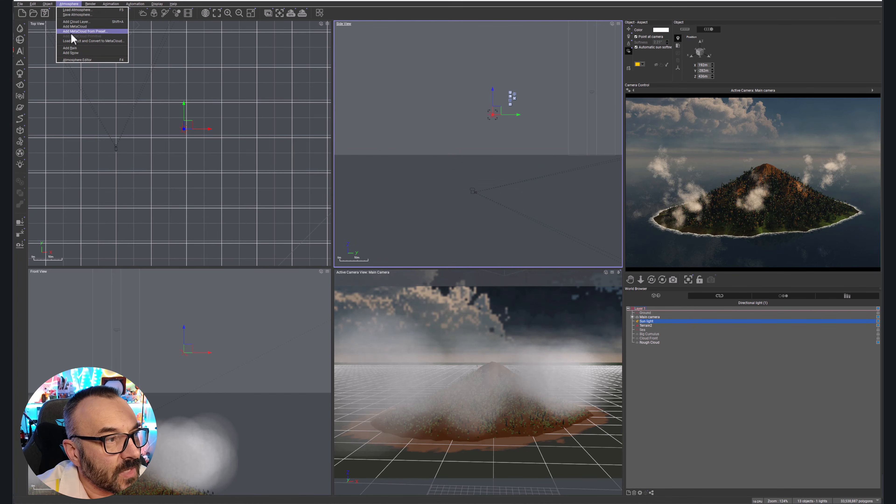
pyautogui.click(106, 80)
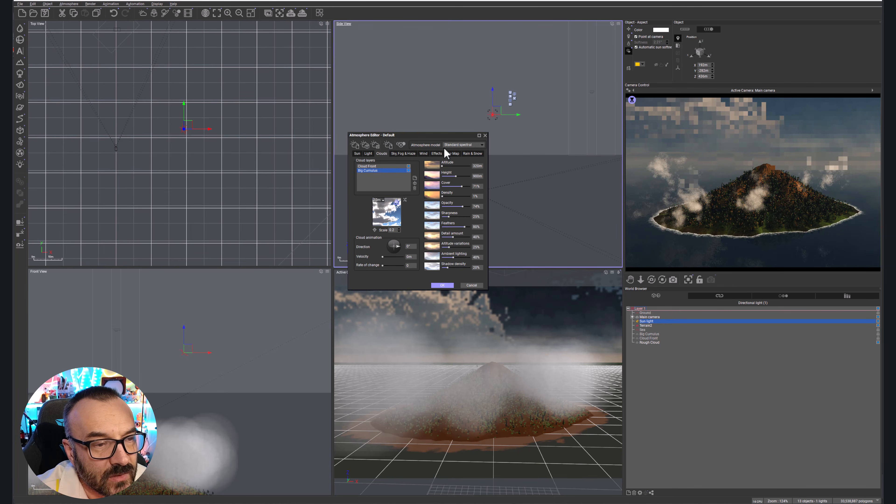
pyautogui.click(480, 145)
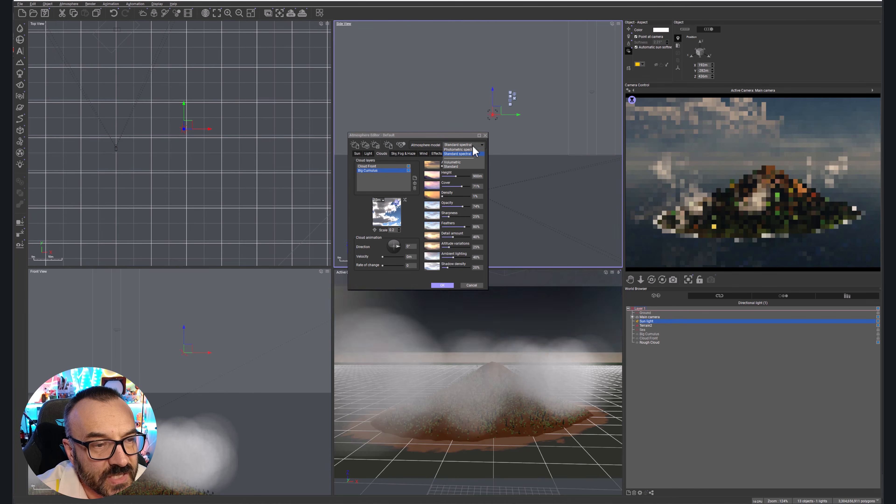
pyautogui.click(459, 150)
pyautogui.click(455, 248)
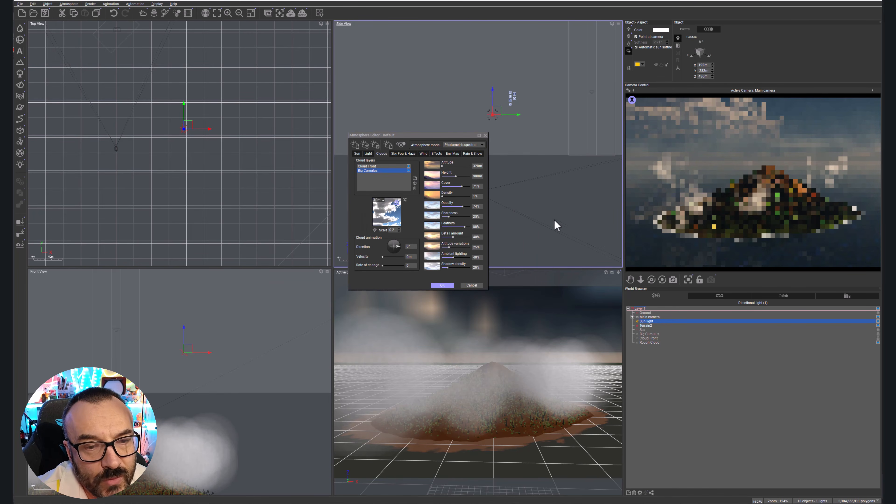
pyautogui.rightClick(830, 165)
pyautogui.rightClick(628, 184)
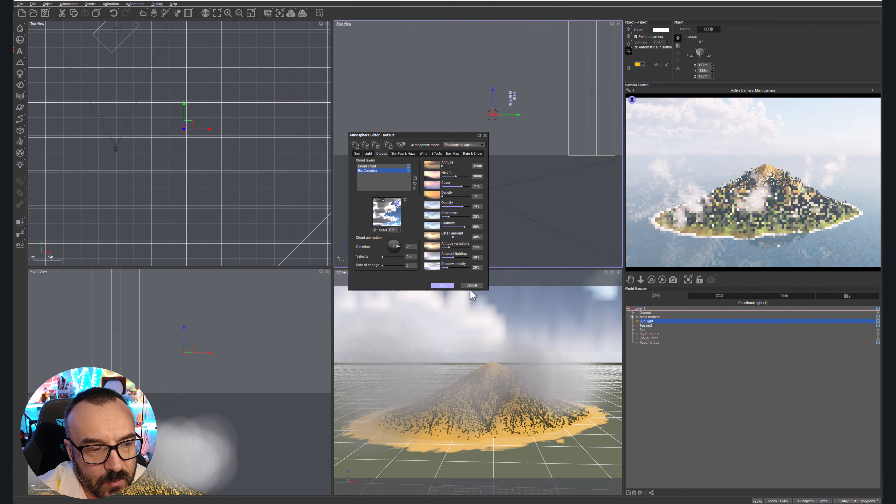
pyautogui.click(440, 286)
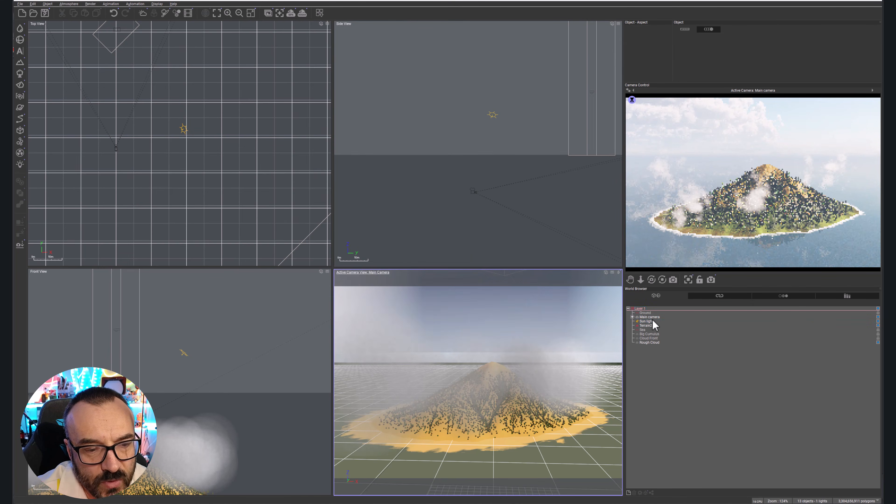
# Step: Lower the sun light to a height of about 230 m for the photometric atmosphere
pyautogui.click(650, 320)
pyautogui.moveTo(477, 124); pyautogui.dragTo(478, 191)
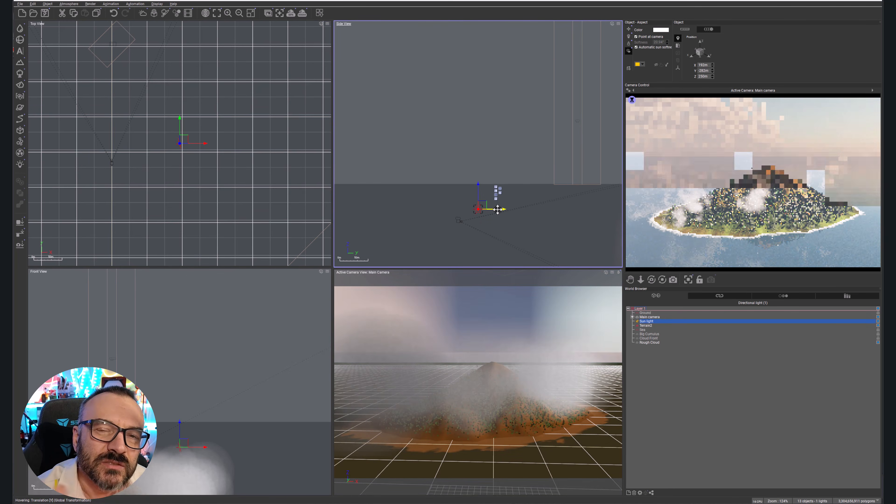